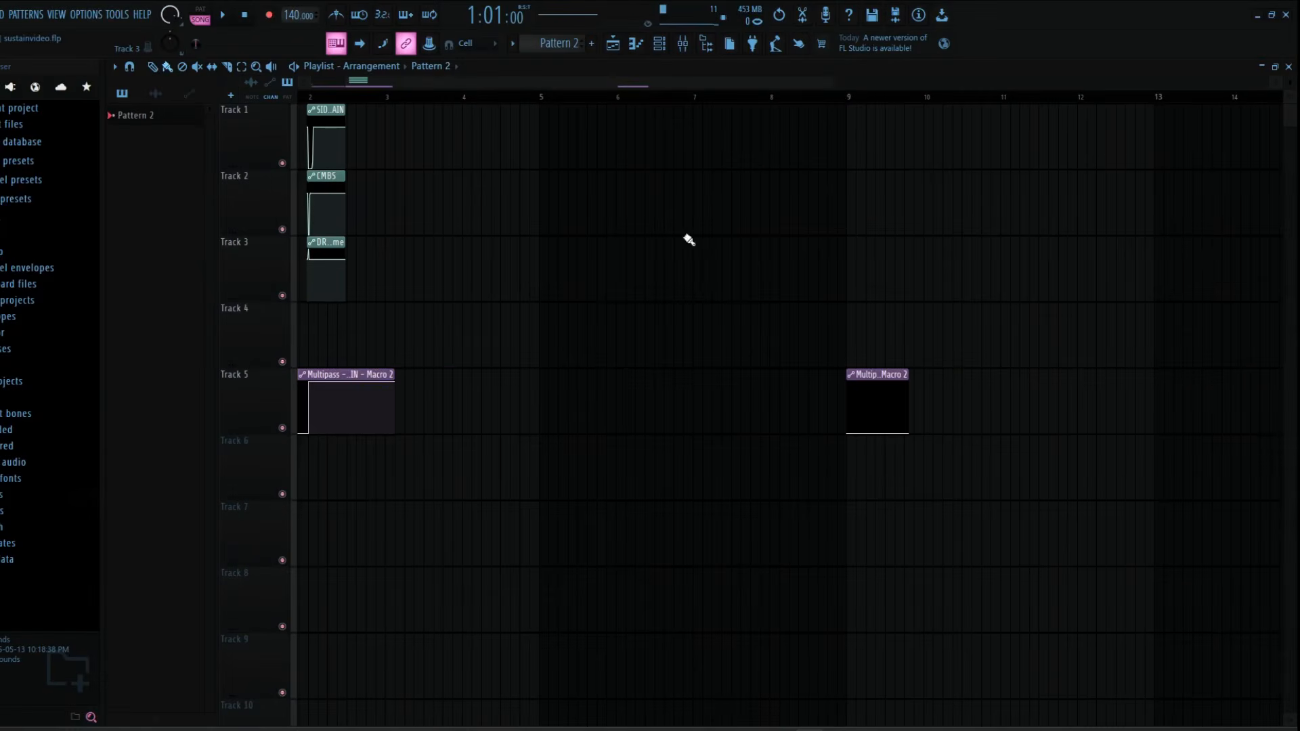
Step: Add a new Serum instrument channel through the channel rack and place its editor window over the playlist
{"action": "left_click", "coordinate": [659, 43]}
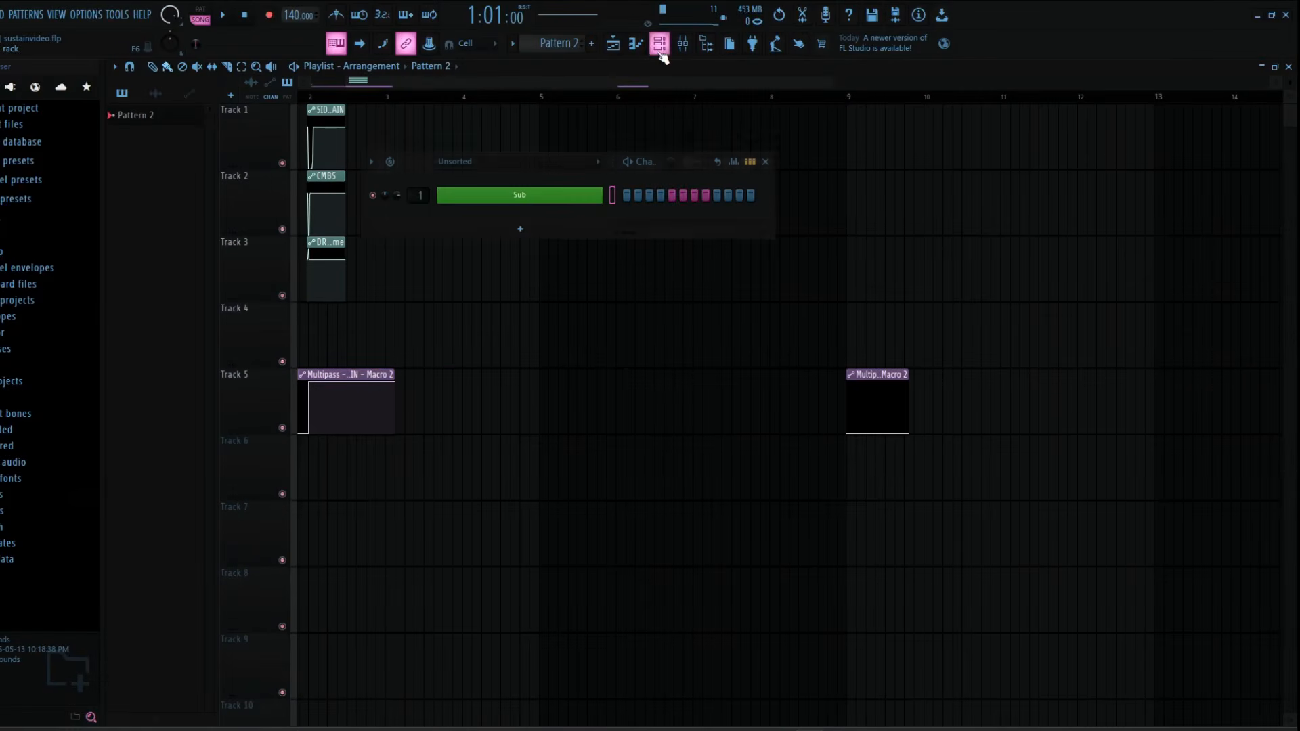
{"action": "left_click", "coordinate": [525, 231]}
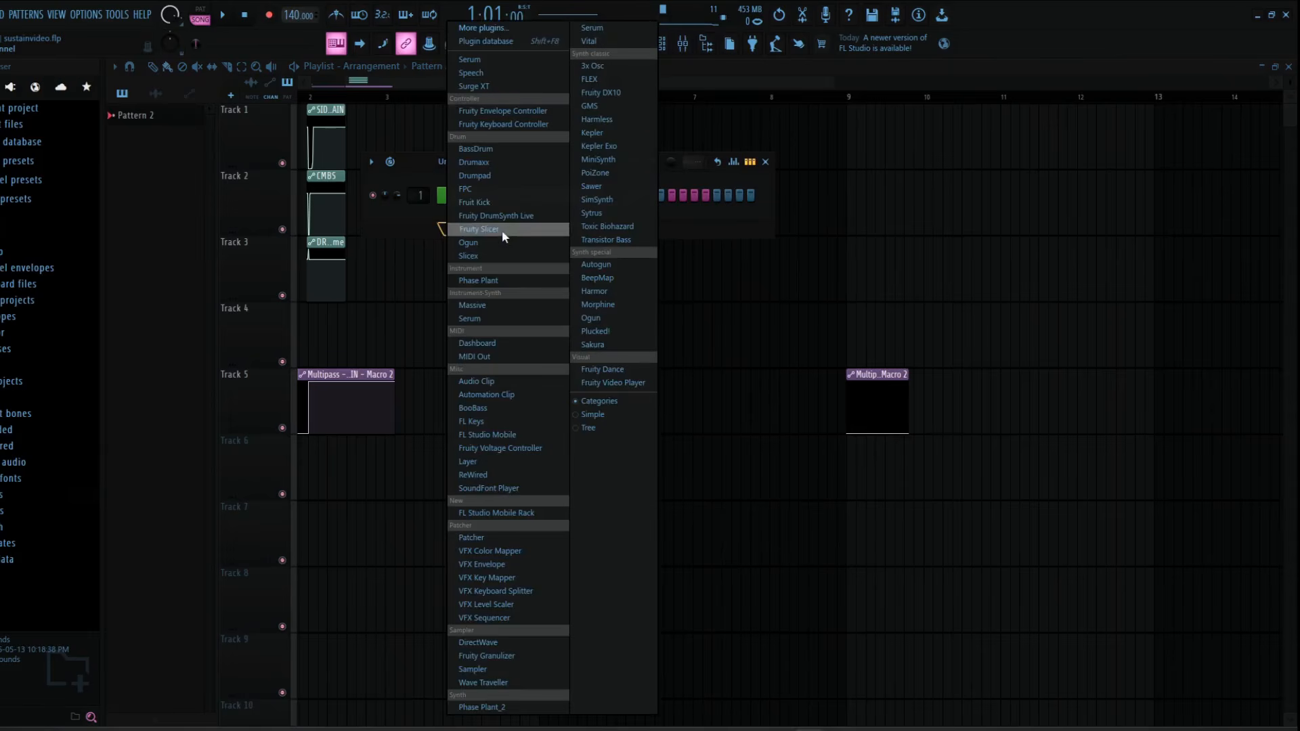
{"action": "left_click", "coordinate": [614, 27]}
{"action": "left_click_drag", "start_coordinate": [635, 184], "coordinate": [752, 111]}
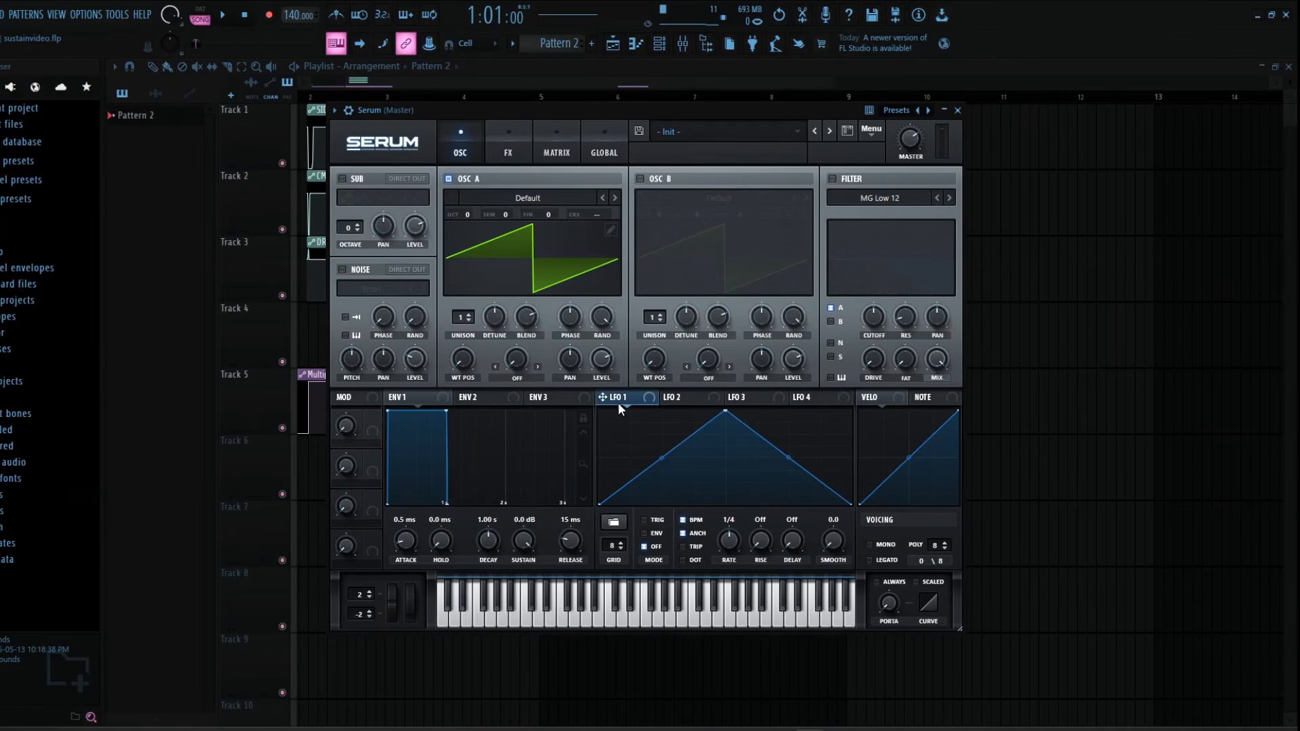
{"action": "left_click", "coordinate": [506, 143]}
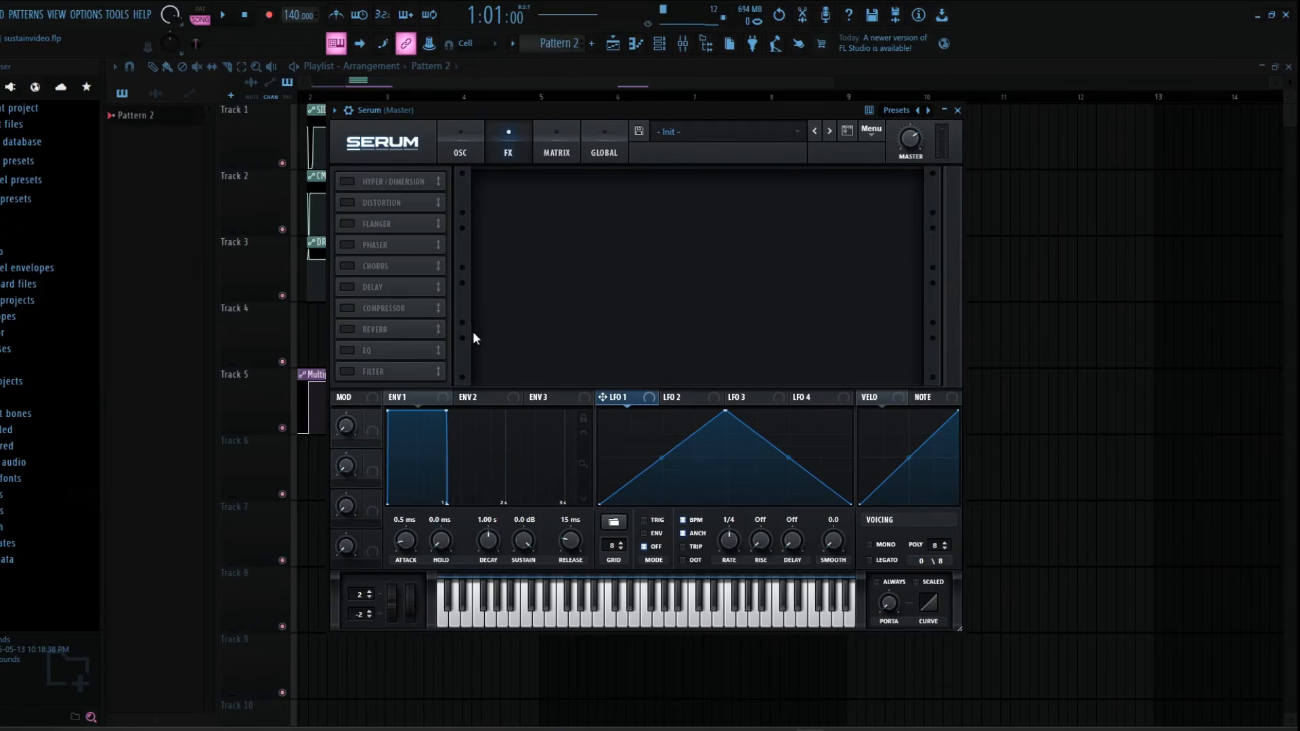
{"action": "left_click", "coordinate": [461, 144]}
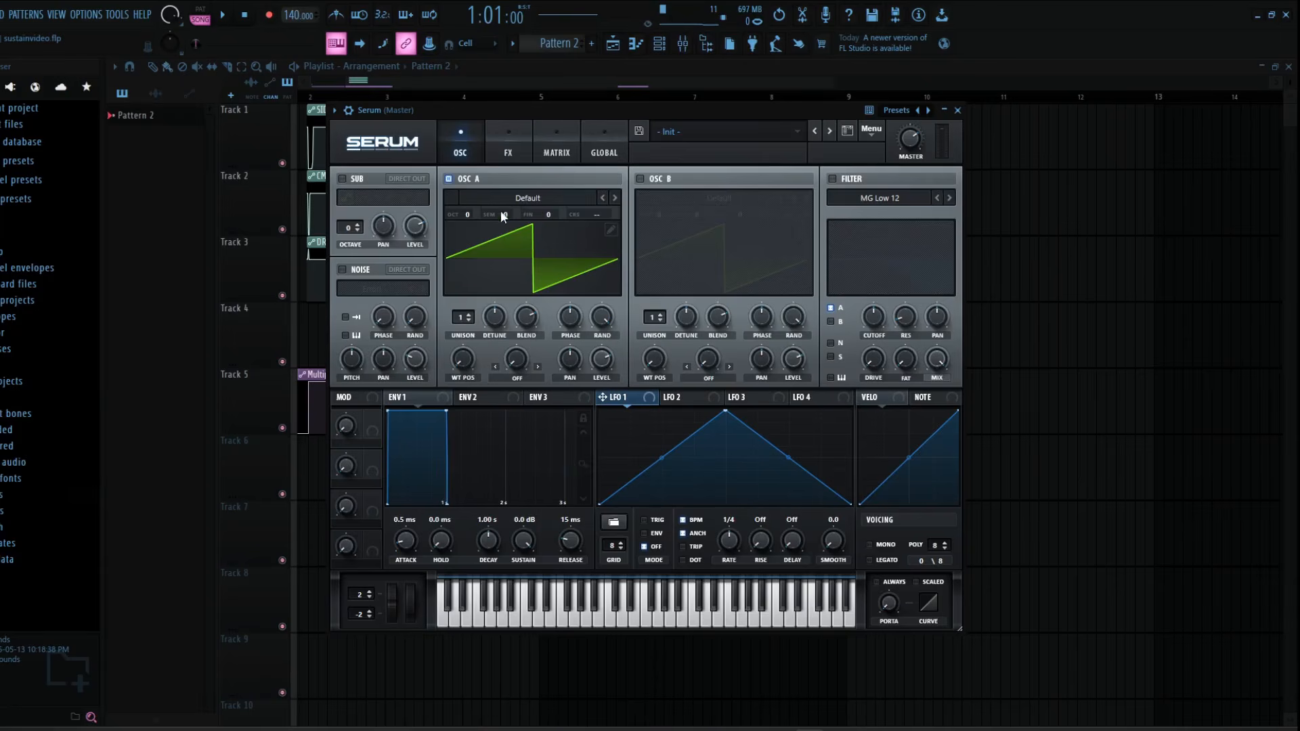
Step: Set oscillator A's octave to -3 and load the Spectral wavetable Oddpass [SN], shown in the 2D waveform view
{"action": "left_click_drag", "start_coordinate": [468, 212], "coordinate": [469, 229]}
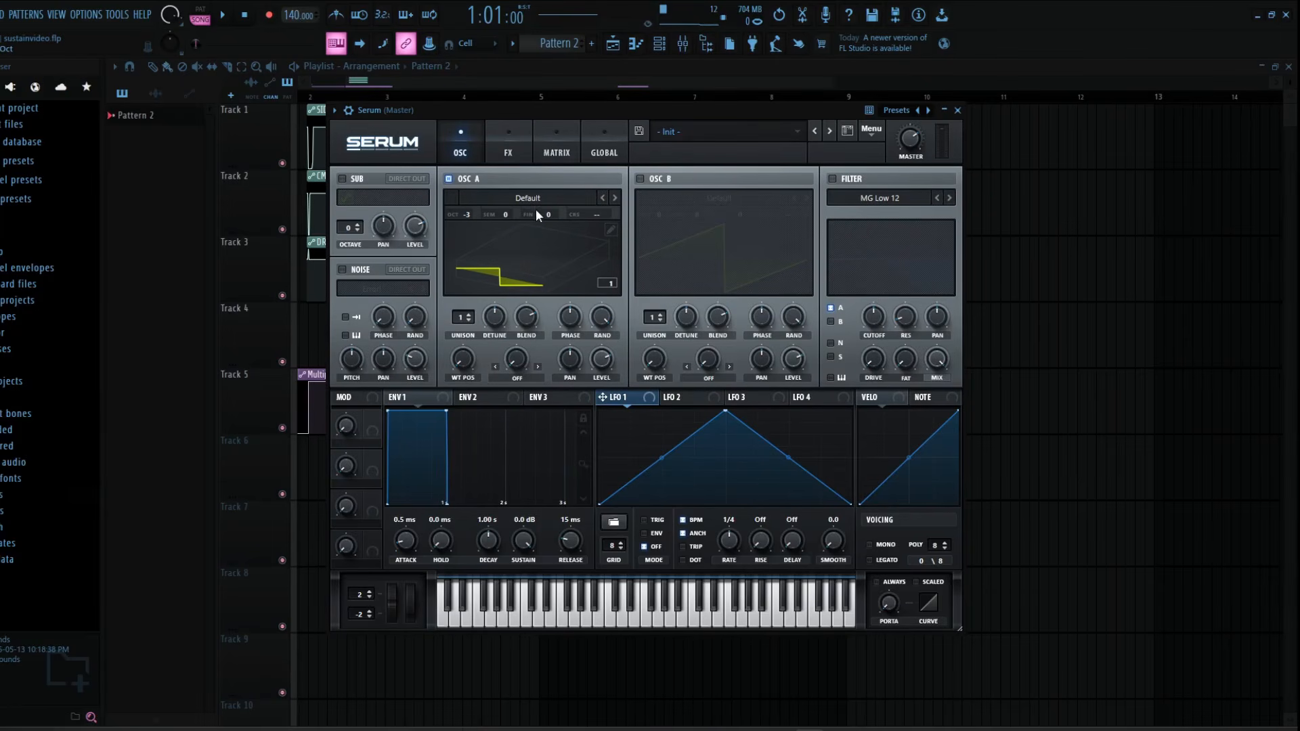
{"action": "left_click", "coordinate": [462, 202]}
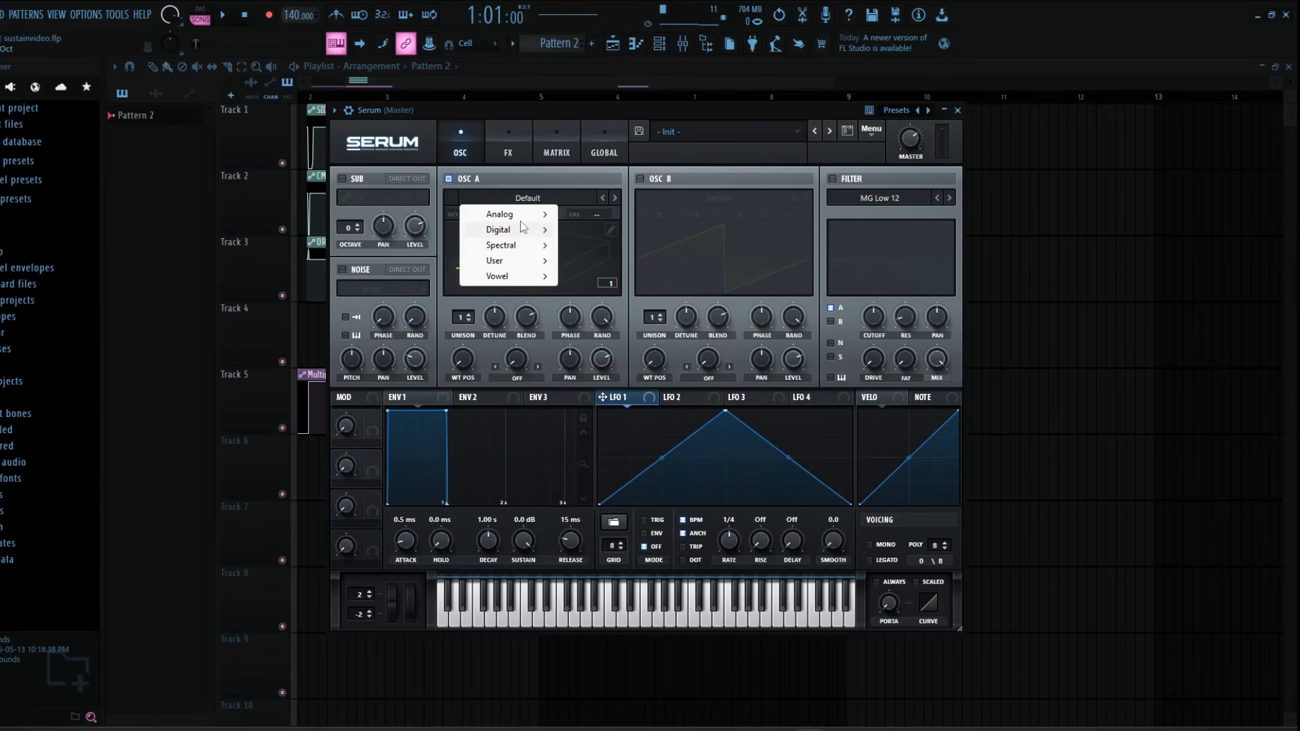
{"action": "mouse_move", "coordinate": [523, 217]}
{"action": "mouse_move", "coordinate": [522, 247]}
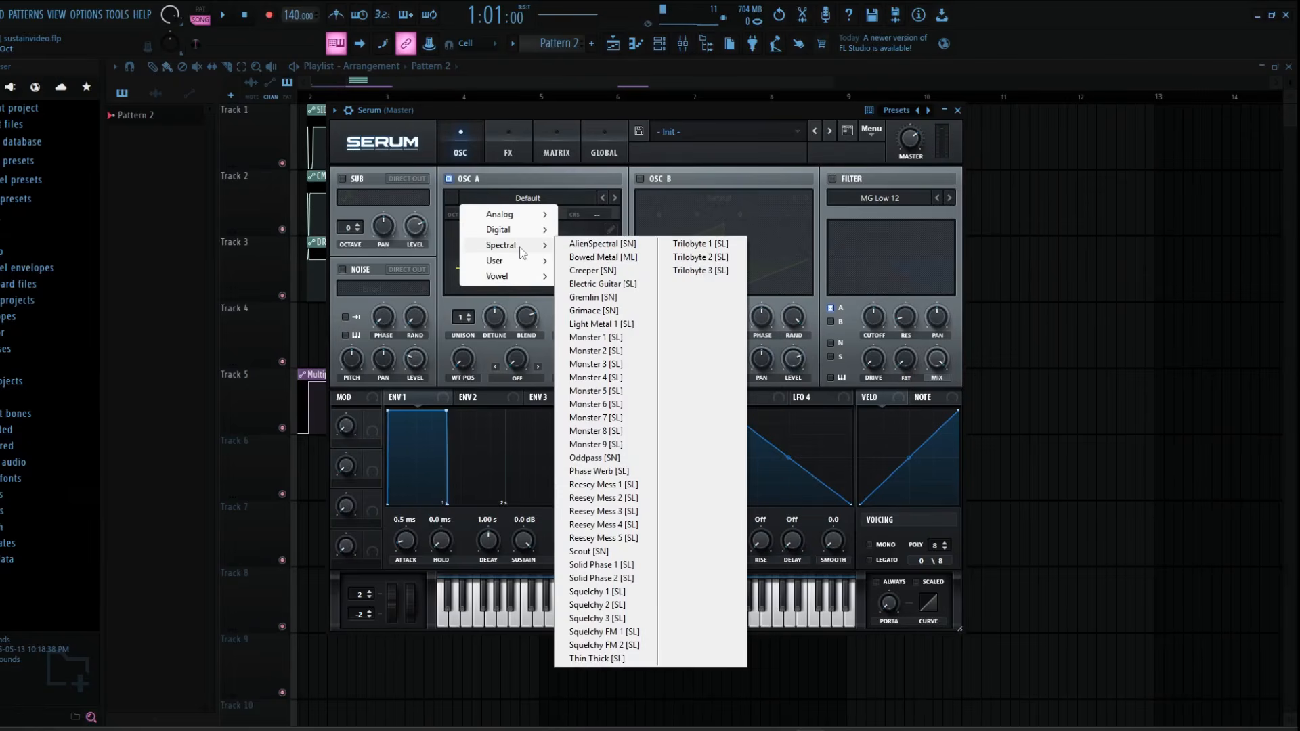
{"action": "left_click", "coordinate": [621, 459]}
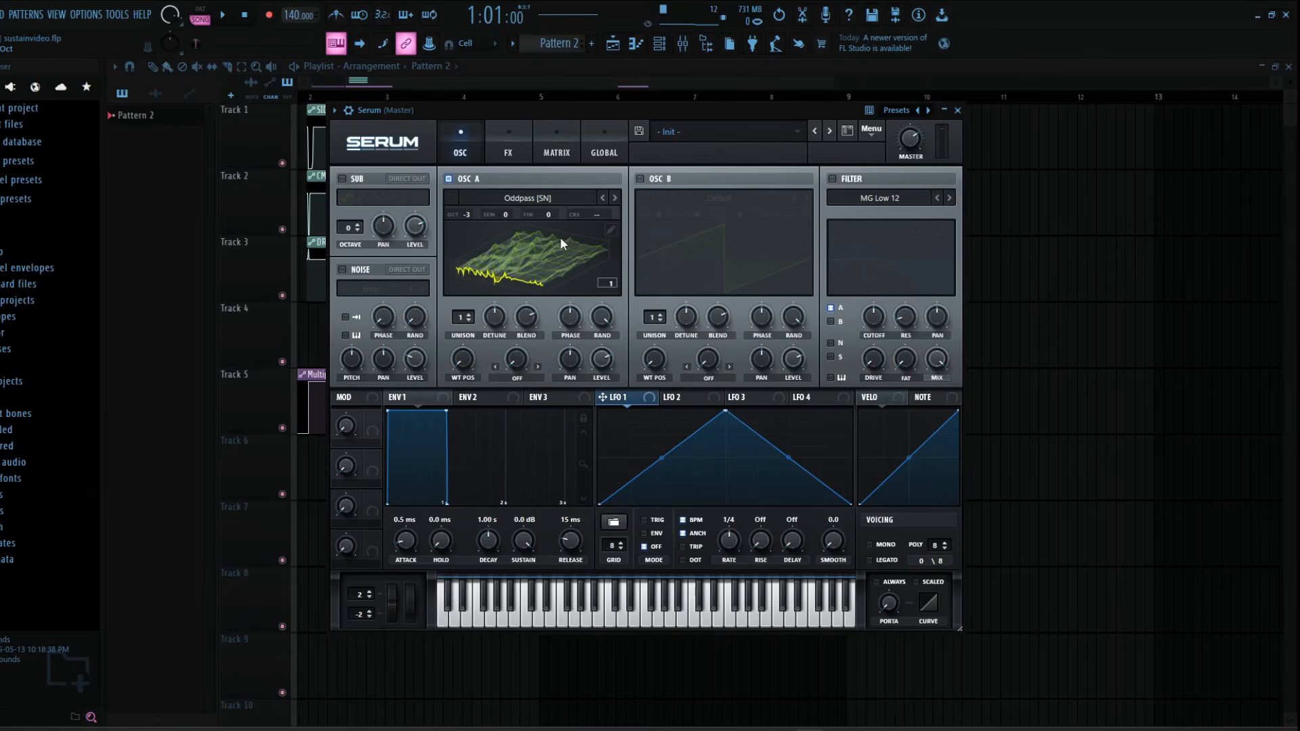
{"action": "left_click", "coordinate": [561, 243]}
{"action": "mouse_move", "coordinate": [466, 369]}
{"action": "left_mouse_down"}
{"action": "mouse_move", "coordinate": [478, 328]}
{"action": "mouse_move", "coordinate": [471, 348]}
{"action": "left_mouse_up"}
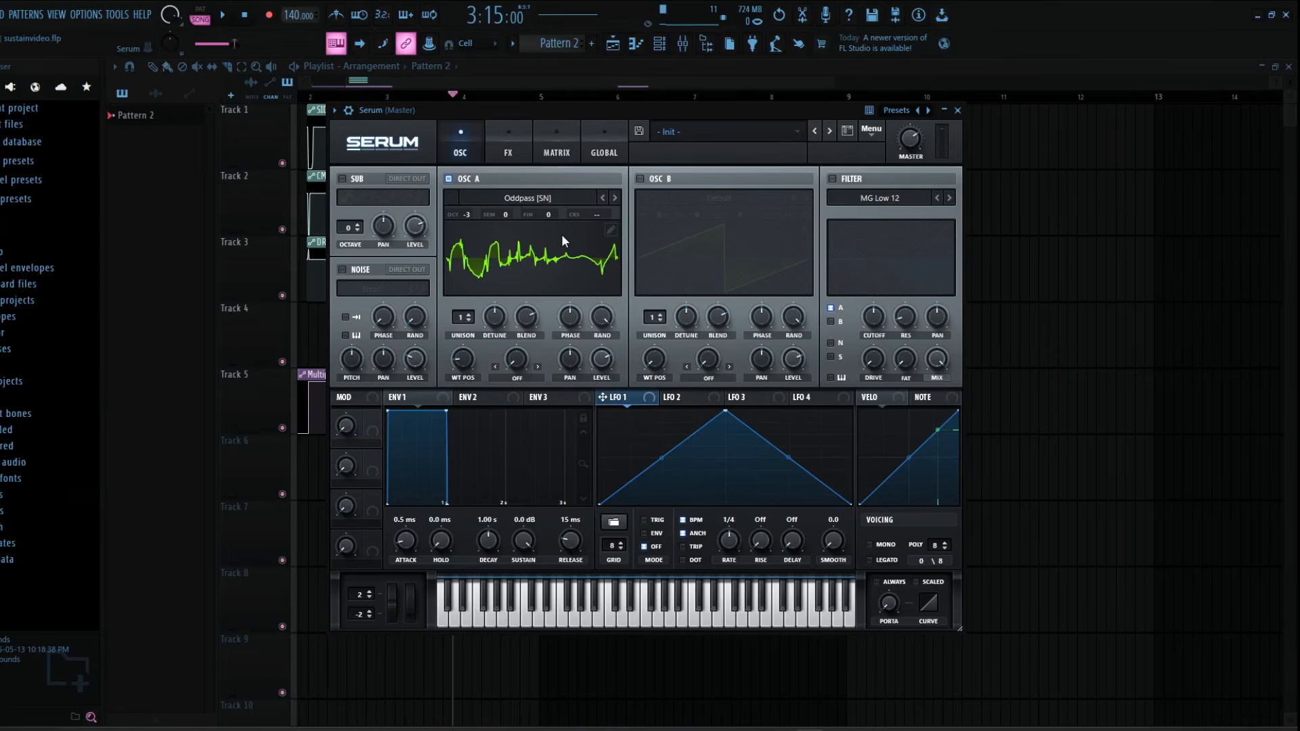
Step: Play a series of test notes to audition oscillator A's raw wavetable sound
{"action": "key", "text": "z"}
{"action": "key", "text": "x"}
{"action": "key", "text": "c"}
{"action": "key", "text": "v"}
{"action": "key", "text": "b"}
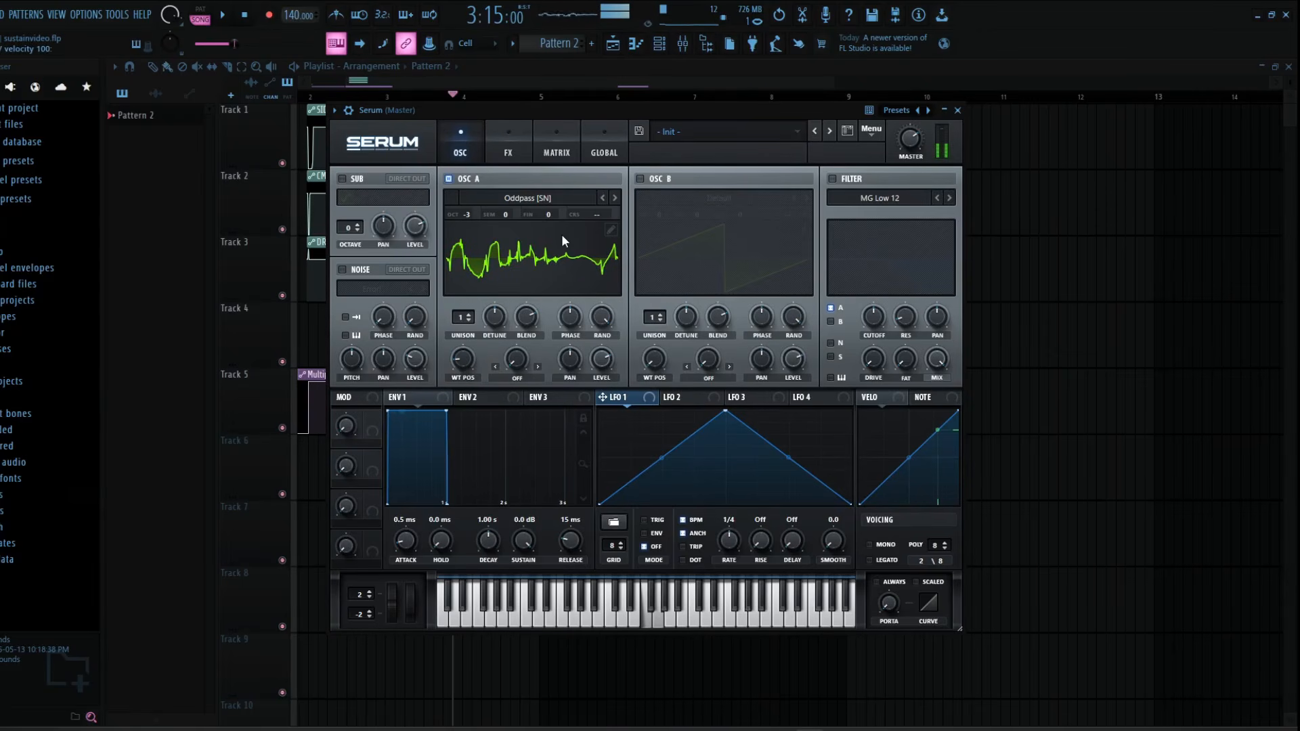
{"action": "key", "text": "z"}
{"action": "key", "text": "x"}
{"action": "key", "text": "z"}
{"action": "key", "text": "v"}
{"action": "key", "text": "x"}
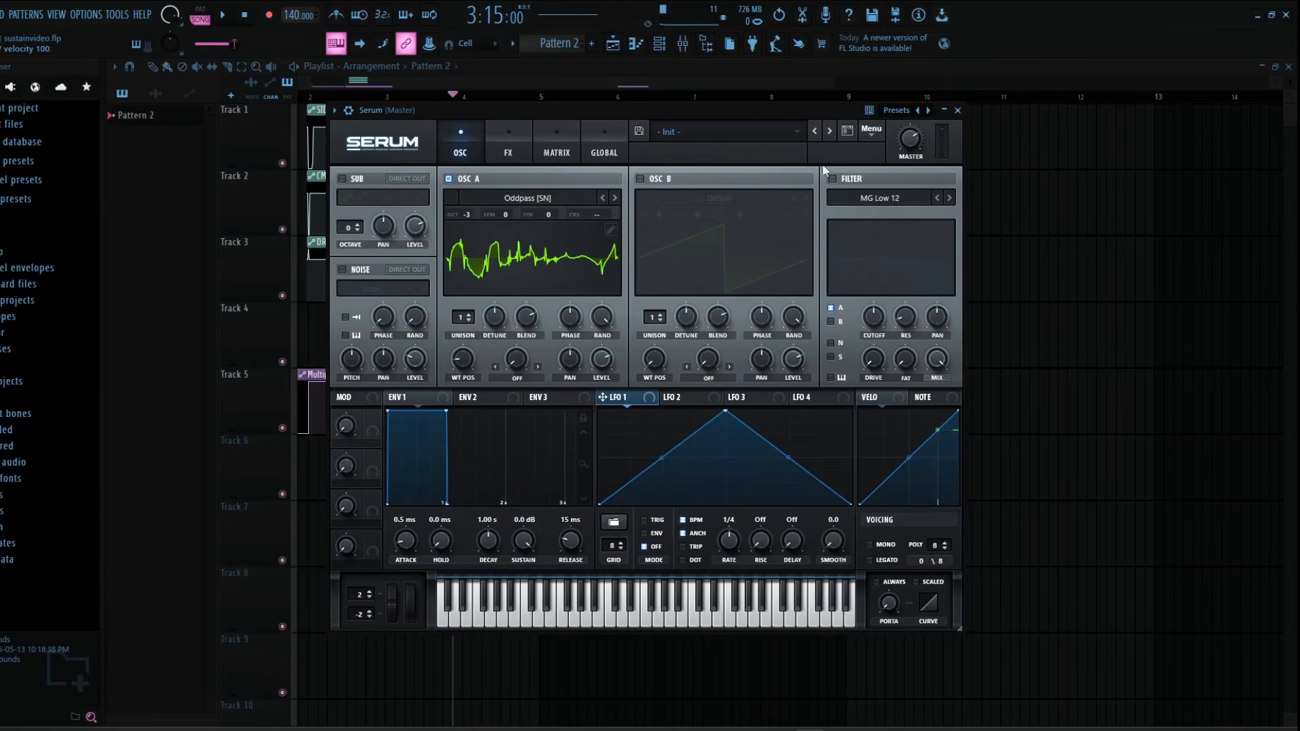
Step: Enable the filter with the Multi type BN 12 and adjust its FREQ amount
{"action": "left_click", "coordinate": [833, 179]}
{"action": "left_click", "coordinate": [863, 198]}
{"action": "mouse_move", "coordinate": [865, 212]}
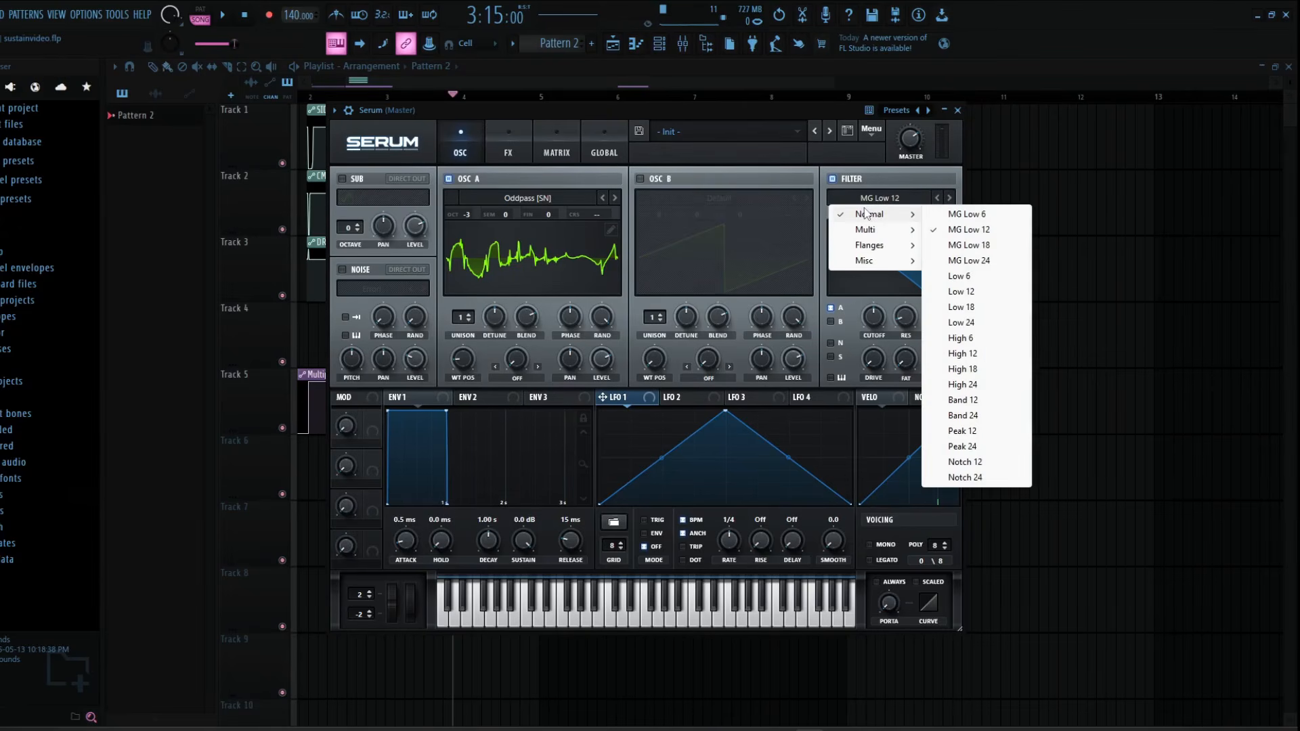
{"action": "mouse_move", "coordinate": [864, 262]}
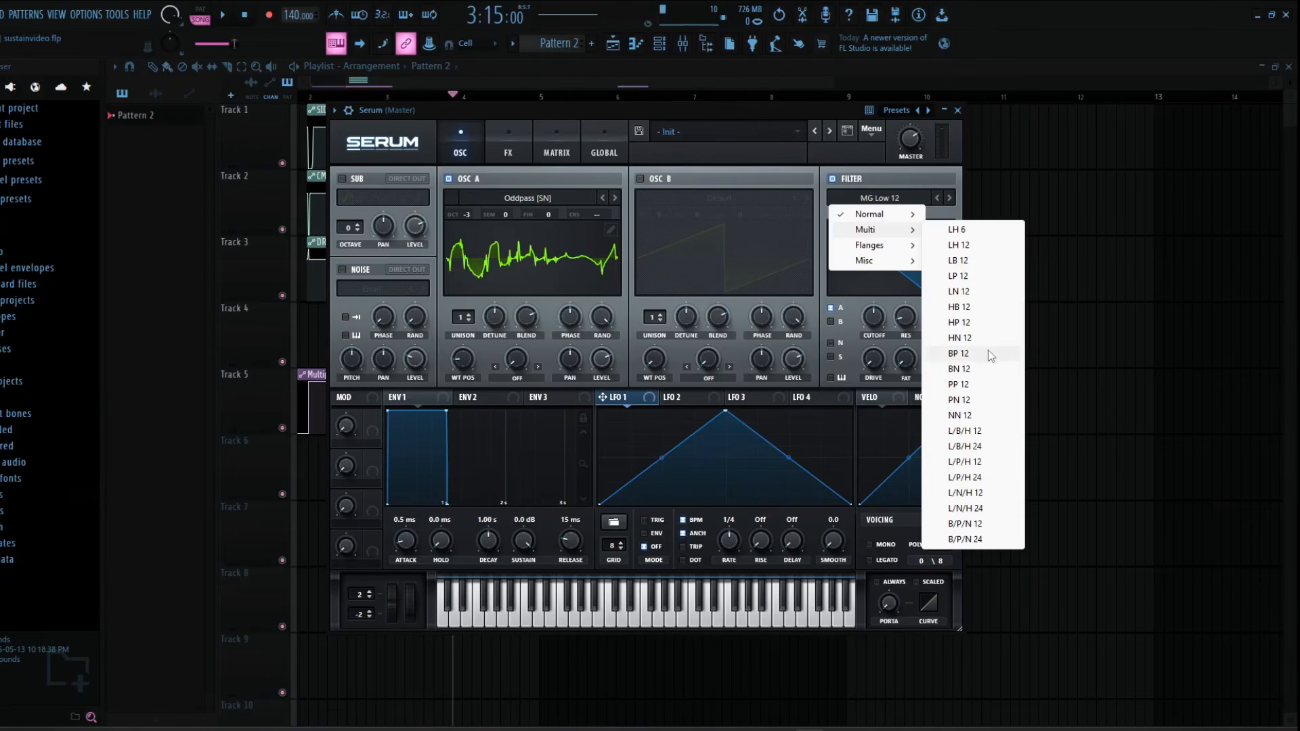
{"action": "left_click", "coordinate": [986, 370]}
{"action": "left_click_drag", "start_coordinate": [904, 357], "coordinate": [925, 280]}
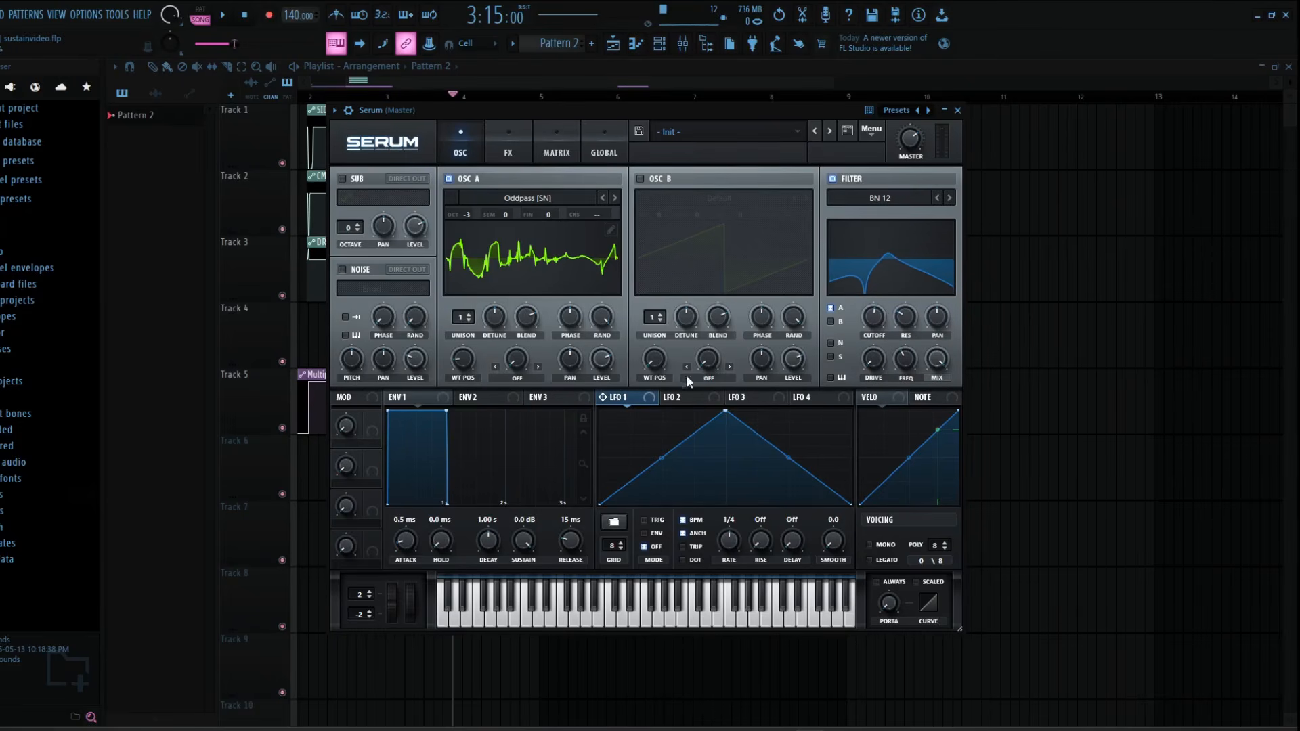
Step: Reshape LFO 1 into a short ramp up to full level that holds at the maximum through the end
{"action": "left_click", "coordinate": [745, 398]}
{"action": "left_click", "coordinate": [646, 399]}
{"action": "left_click_drag", "start_coordinate": [725, 411], "coordinate": [640, 414]}
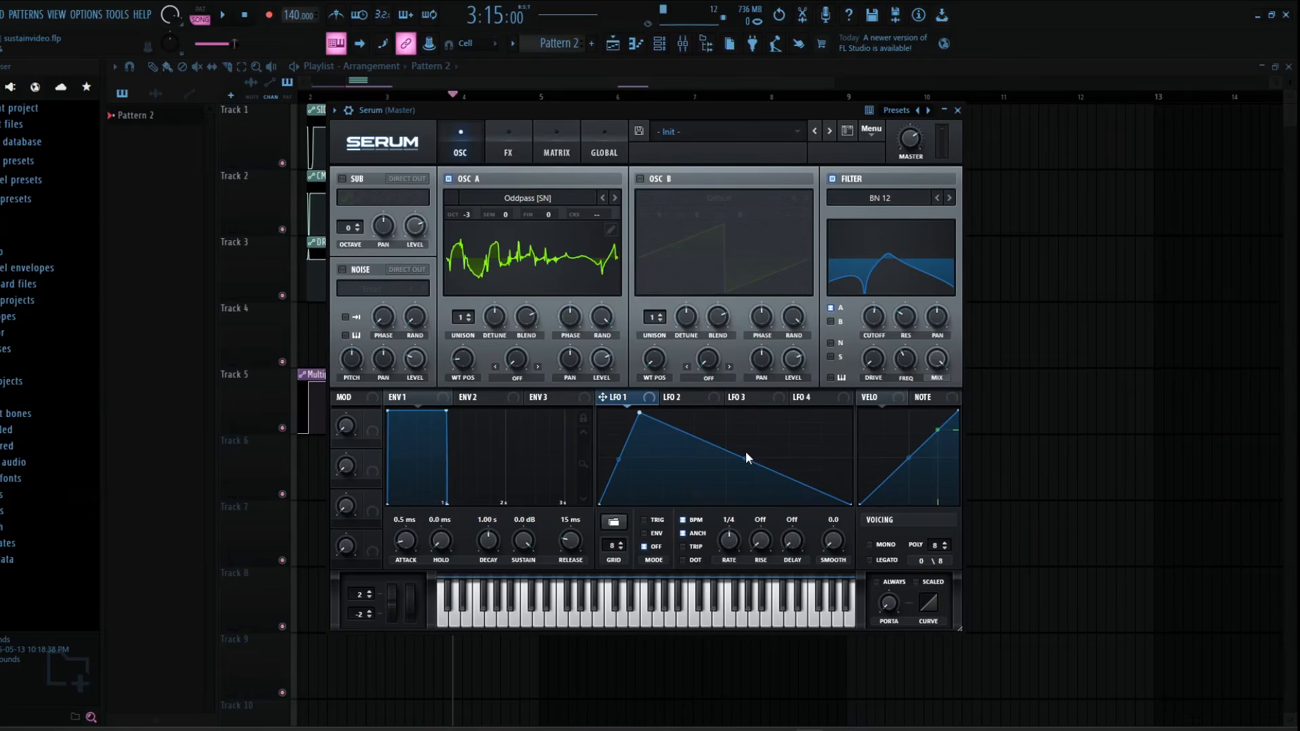
{"action": "left_click_drag", "start_coordinate": [745, 451], "coordinate": [968, 389]}
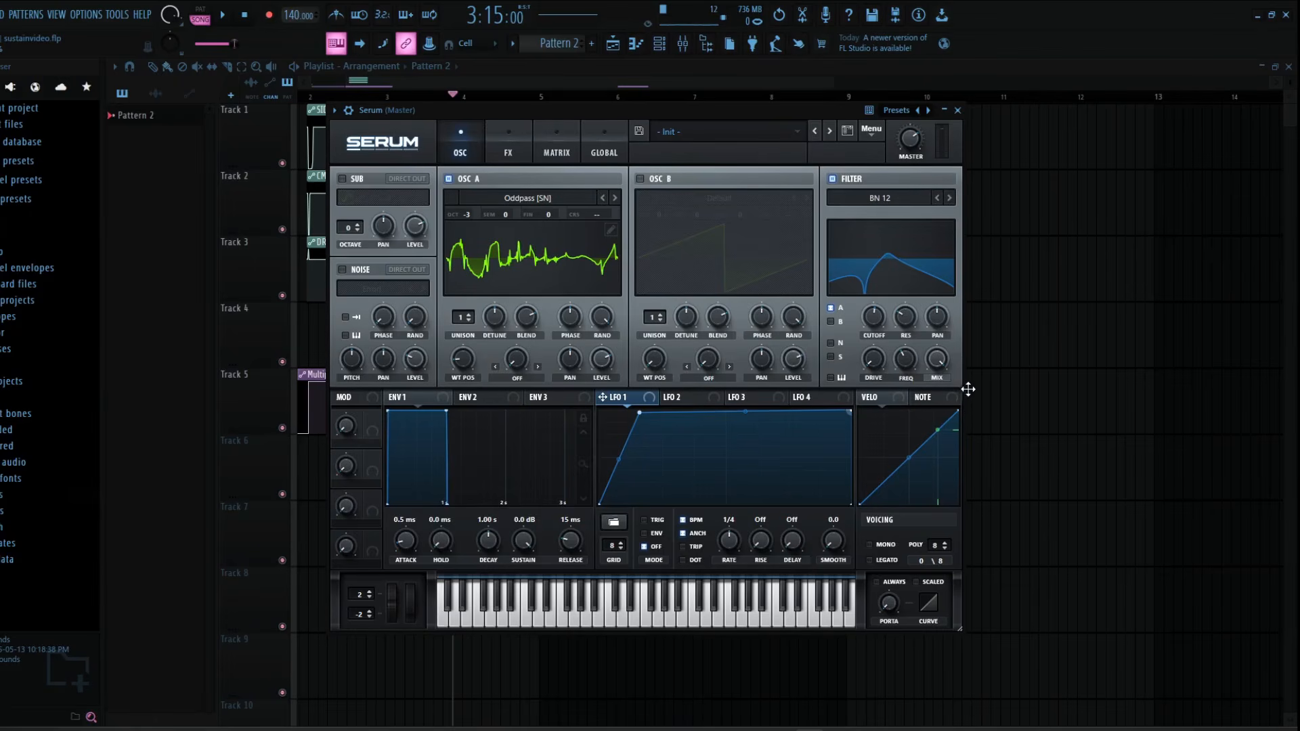
{"action": "left_click_drag", "start_coordinate": [638, 420], "coordinate": [637, 398]}
Step: Modulate oscillator A's level with LFO 1, adjust the level amount and audition a note
{"action": "key", "text": "w"}
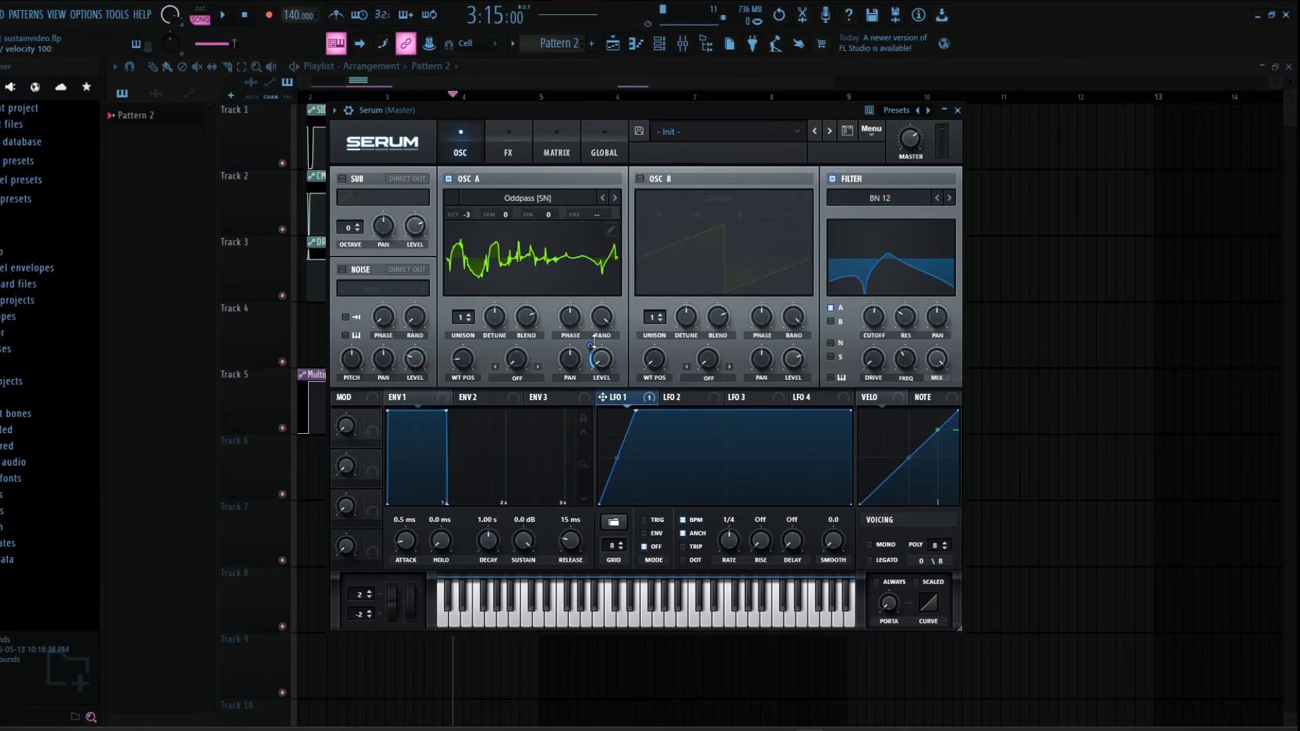
{"action": "left_click_drag", "start_coordinate": [603, 366], "coordinate": [622, 327]}
{"action": "key", "text": "w"}
Step: Switch LFO 1 to ENV mode, set its rate to bar, and audition a note
{"action": "left_click", "coordinate": [644, 533]}
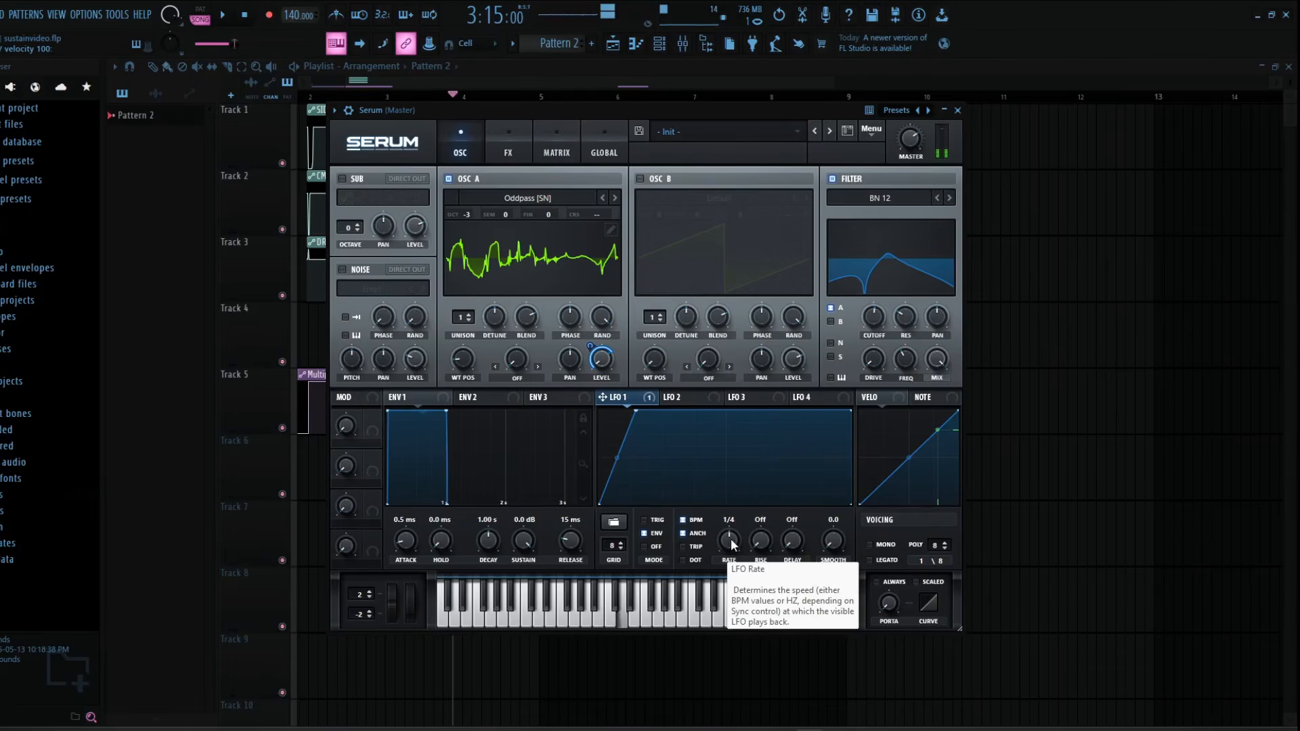
{"action": "left_click_drag", "start_coordinate": [731, 539], "coordinate": [726, 554]}
{"action": "key", "text": "w"}
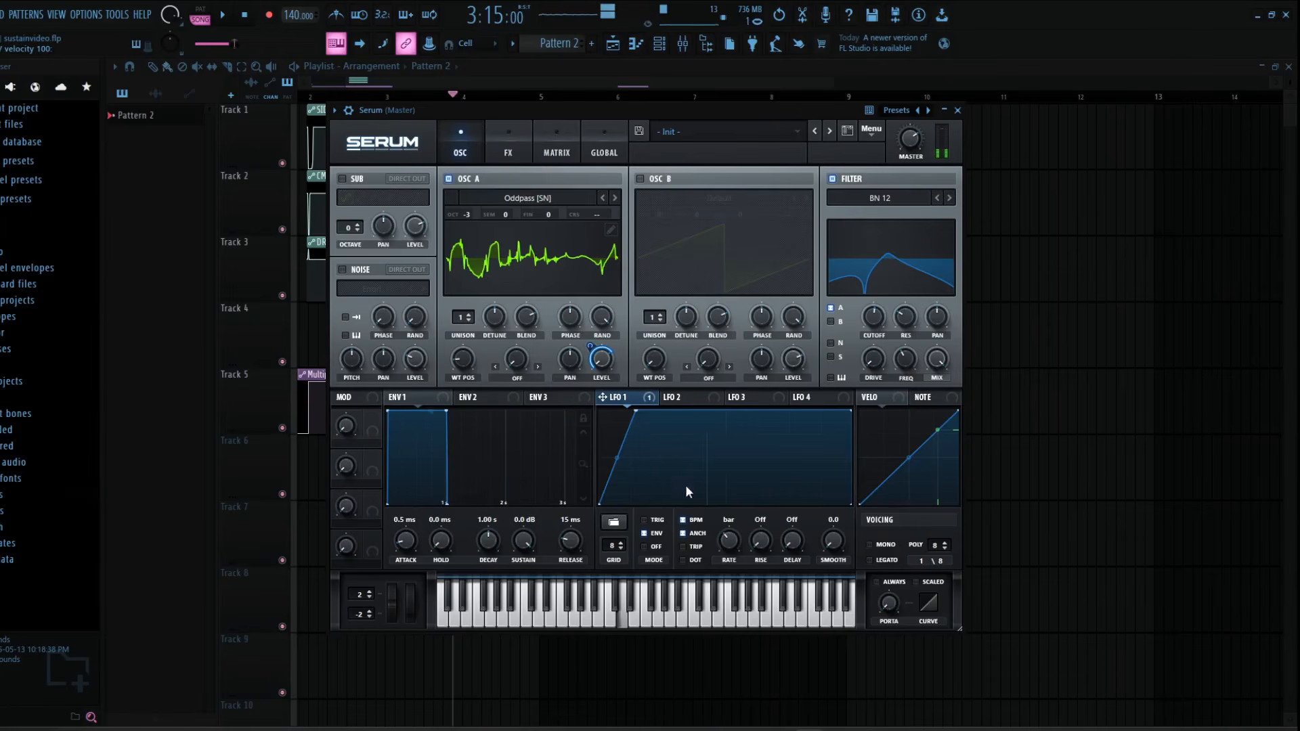
Step: Curve LFO 1's opening rise and slightly bend its held section, auditioning the shape with test notes
{"action": "left_click_drag", "start_coordinate": [617, 459], "coordinate": [631, 416]}
{"action": "key", "text": "w"}
{"action": "left_click_drag", "start_coordinate": [742, 413], "coordinate": [748, 401]}
{"action": "key", "text": "w"}
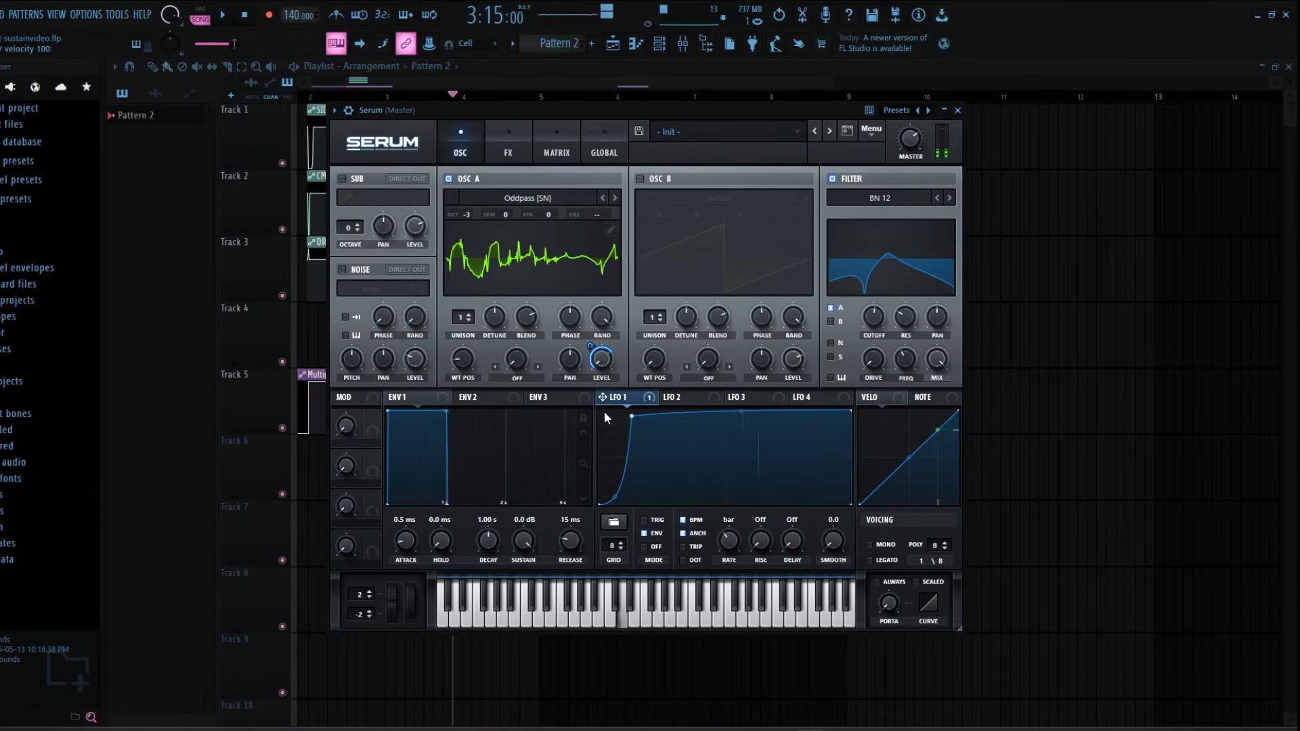
Step: Assign LFO 1 to oscillator A's wavetable position and audition the movement
{"action": "left_click_drag", "start_coordinate": [602, 396], "coordinate": [479, 347]}
{"action": "key", "text": "w"}
{"action": "key", "text": "w"}
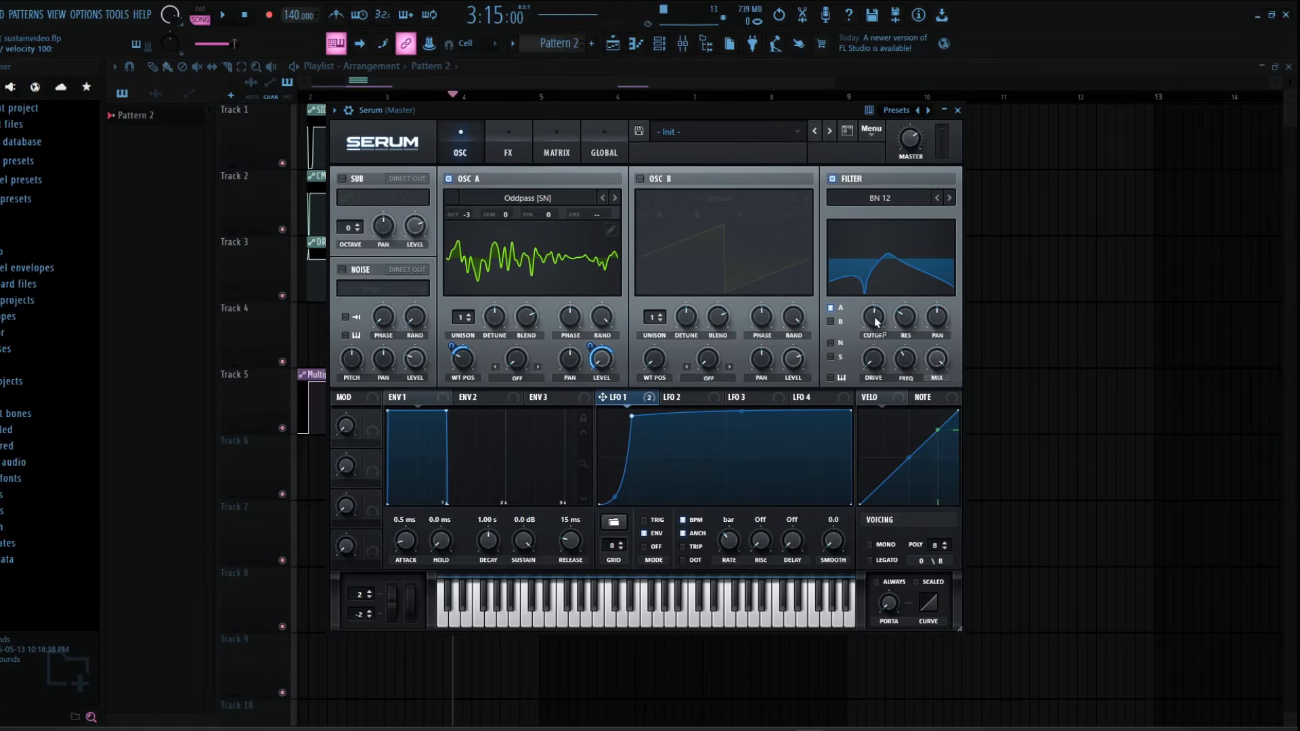
{"action": "key", "text": "w"}
Step: Modulate the filter cutoff with LFO 1, adjust the cutoff and audition the sweep
{"action": "left_click_drag", "start_coordinate": [875, 318], "coordinate": [855, 349]}
{"action": "key", "text": "w"}
{"action": "key", "text": "w"}
{"action": "key", "text": "w"}
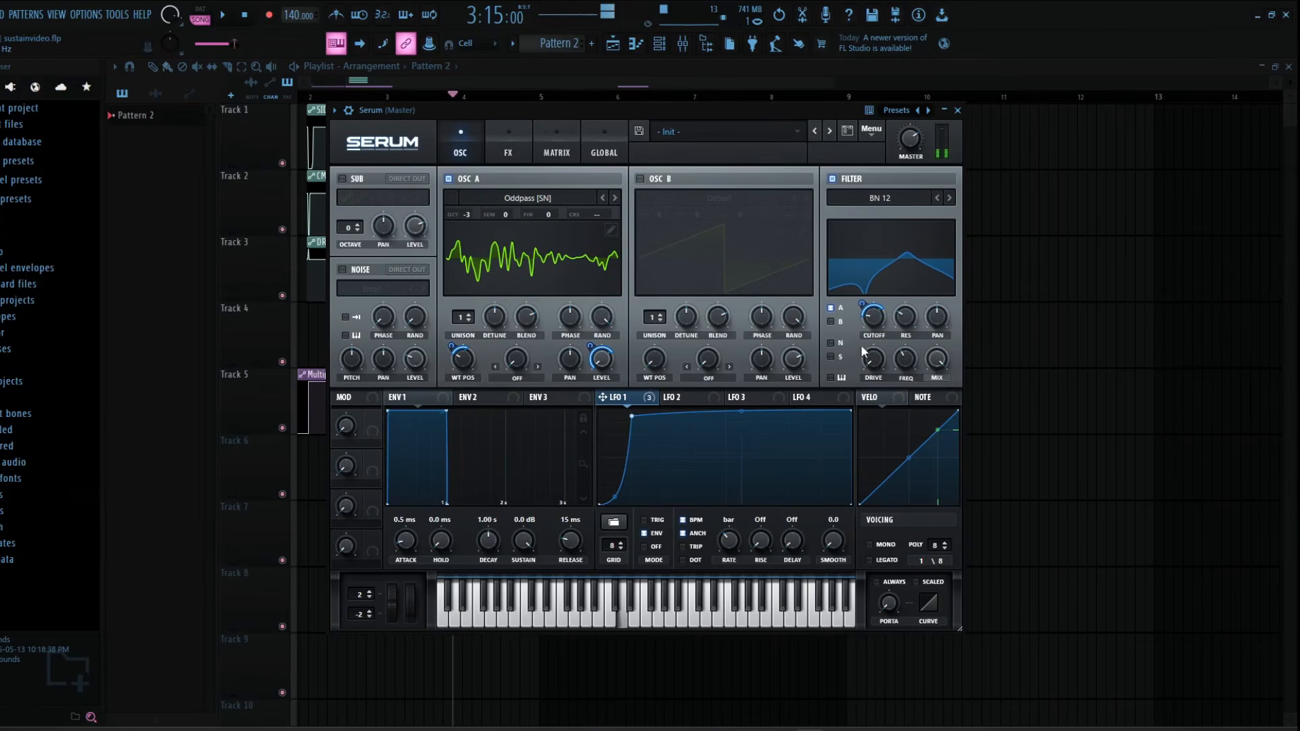
Step: Assign LFO 1 to the filter's resonance and FREQ controls, auditioning each modulation with test notes
{"action": "left_click_drag", "start_coordinate": [602, 398], "coordinate": [911, 315]}
{"action": "key", "text": "w"}
{"action": "key", "text": "w"}
{"action": "left_click_drag", "start_coordinate": [602, 397], "coordinate": [907, 390]}
{"action": "key", "text": "w"}
{"action": "key", "text": "w"}
{"action": "key", "text": "w"}
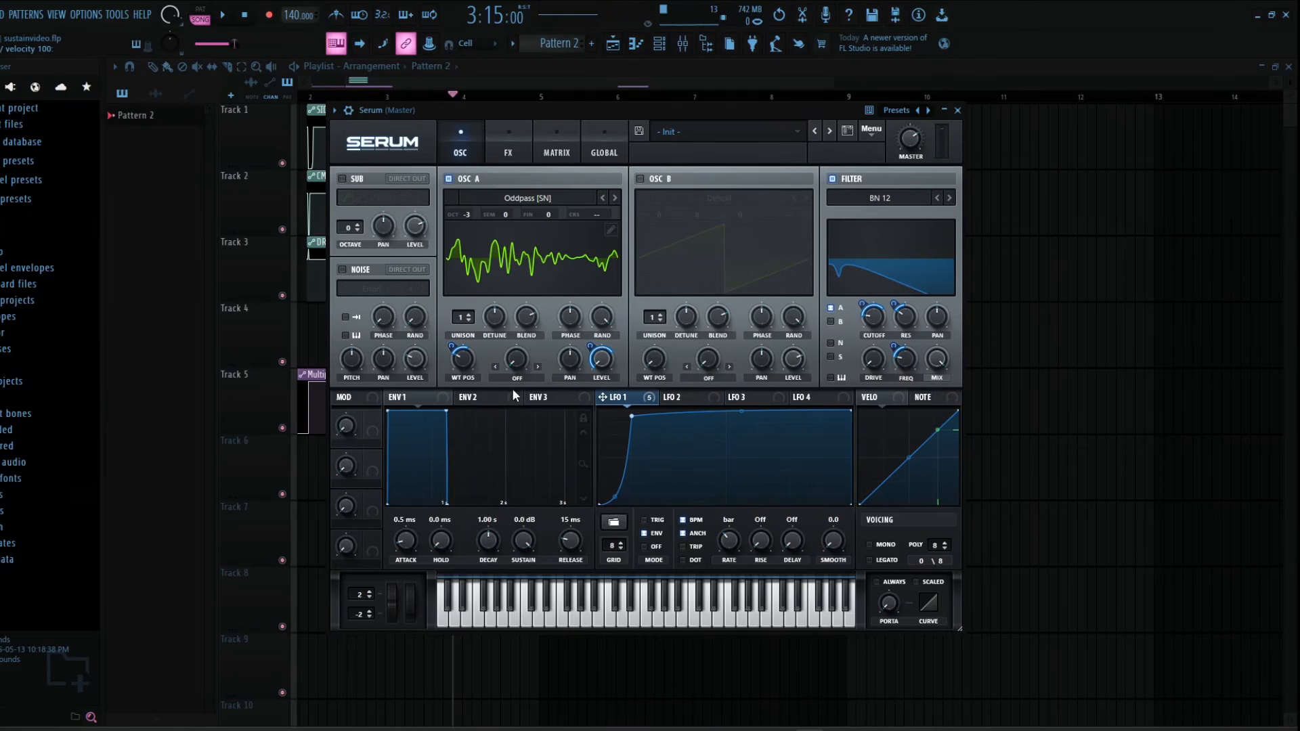
Step: Enable oscillator B and keep its Default wavetable
{"action": "left_click", "coordinate": [641, 179]}
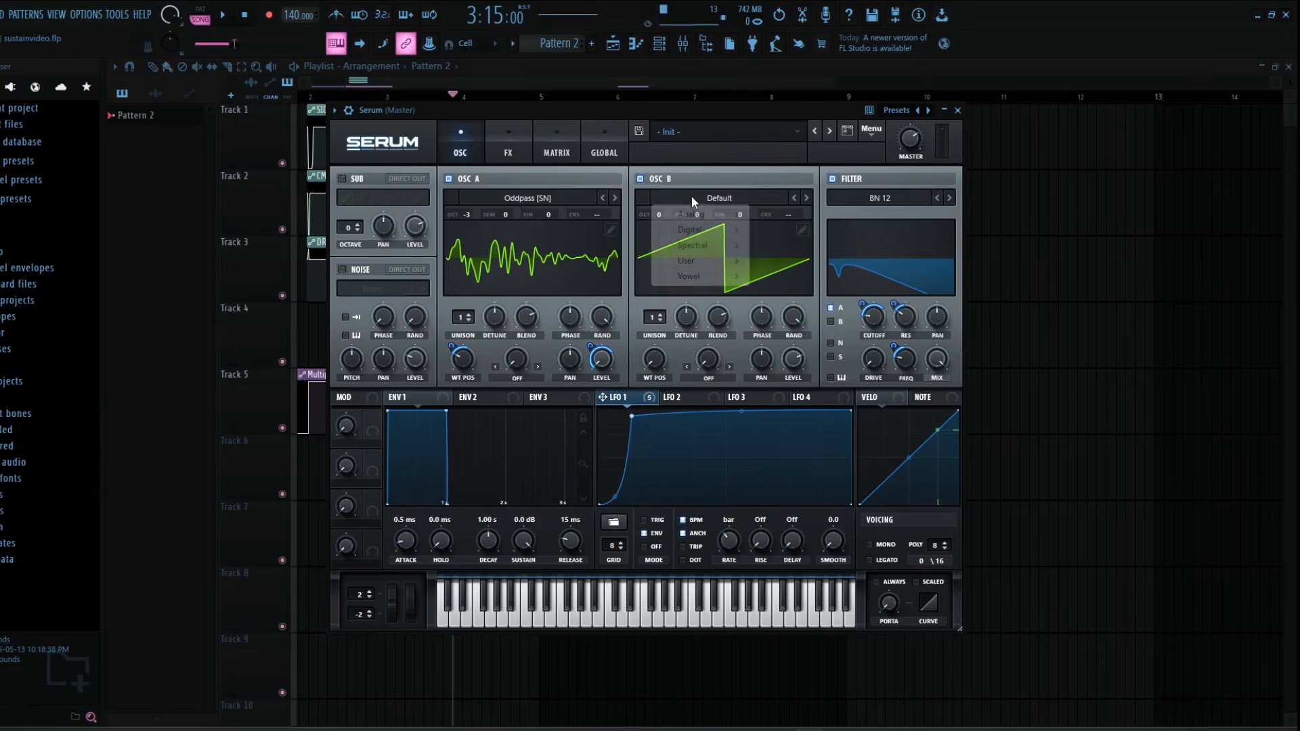
{"action": "left_click", "coordinate": [692, 197]}
{"action": "left_click", "coordinate": [759, 225]}
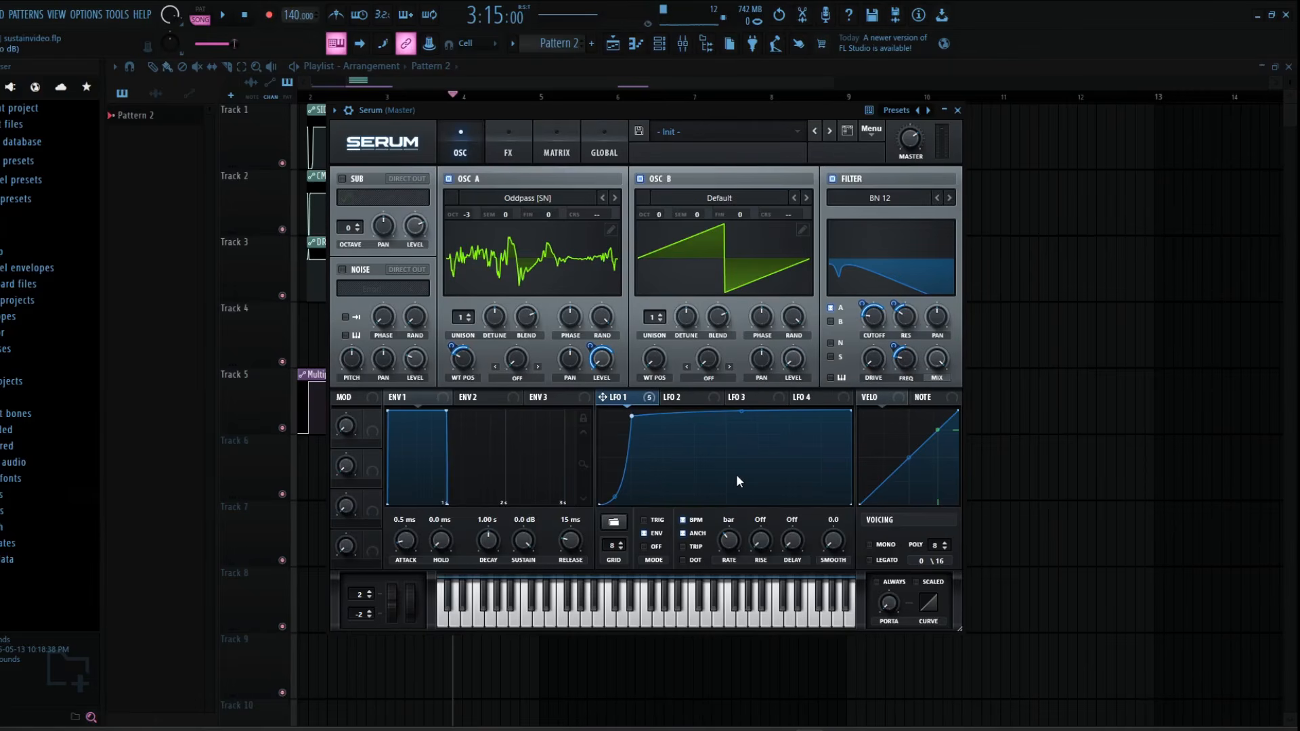
Step: Set oscillator A's warp mode to FM (From B) and modulate the FM amount with LFO 1
{"action": "left_click", "coordinate": [512, 379]}
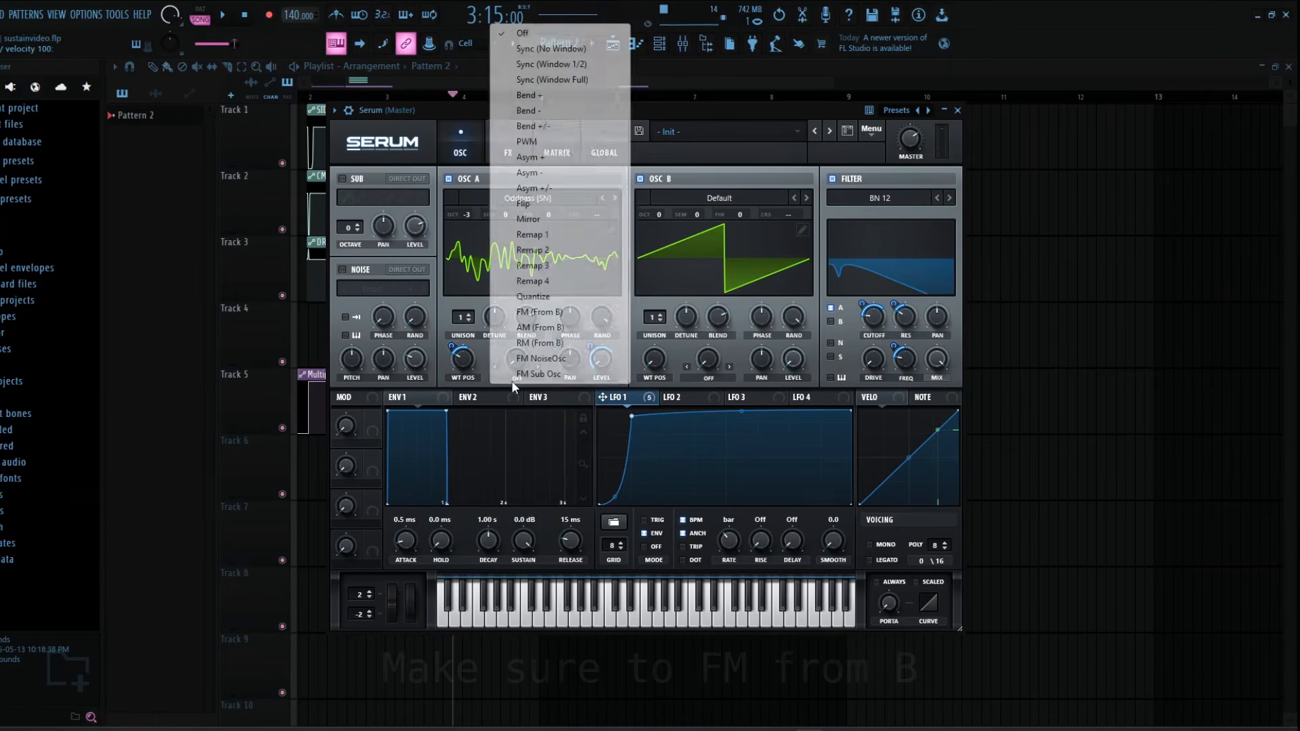
{"action": "left_click", "coordinate": [576, 312]}
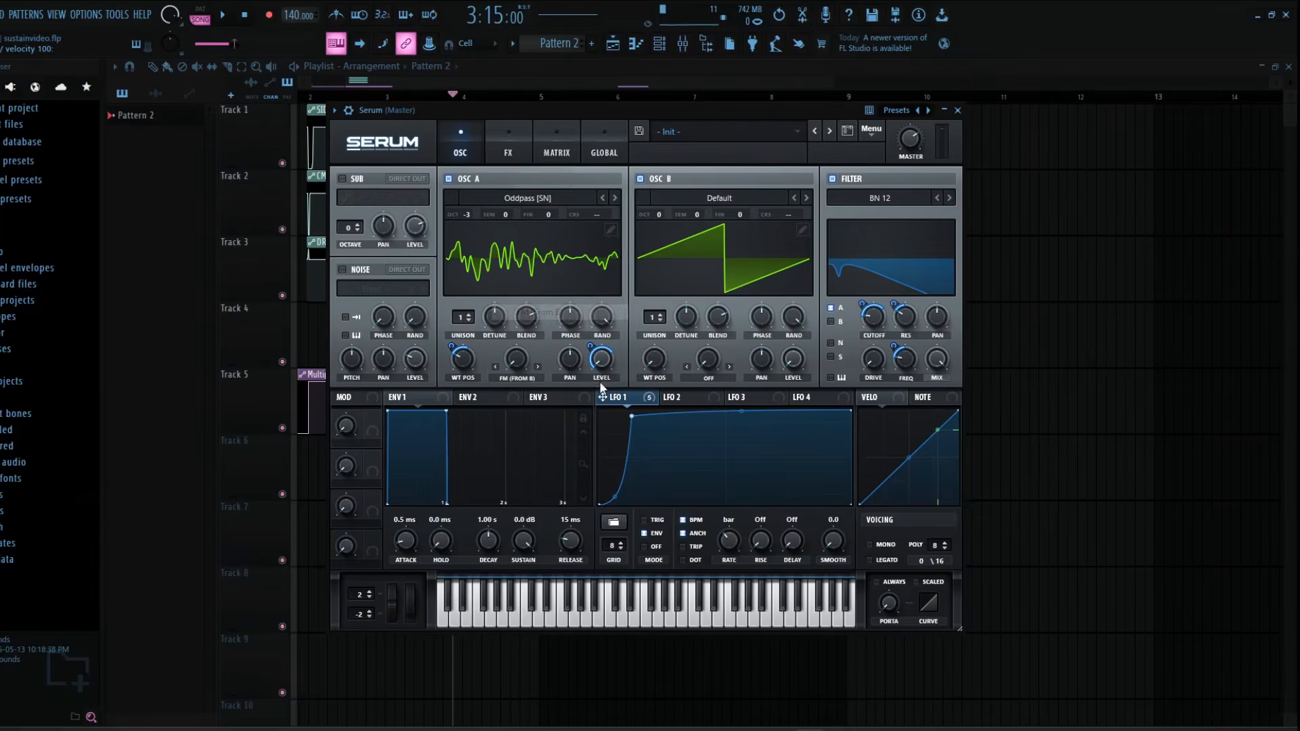
{"action": "mouse_move", "coordinate": [524, 361]}
{"action": "left_mouse_down"}
{"action": "mouse_move", "coordinate": [547, 300]}
{"action": "mouse_move", "coordinate": [522, 371]}
{"action": "left_mouse_up"}
{"action": "left_click_drag", "start_coordinate": [601, 397], "coordinate": [514, 365]}
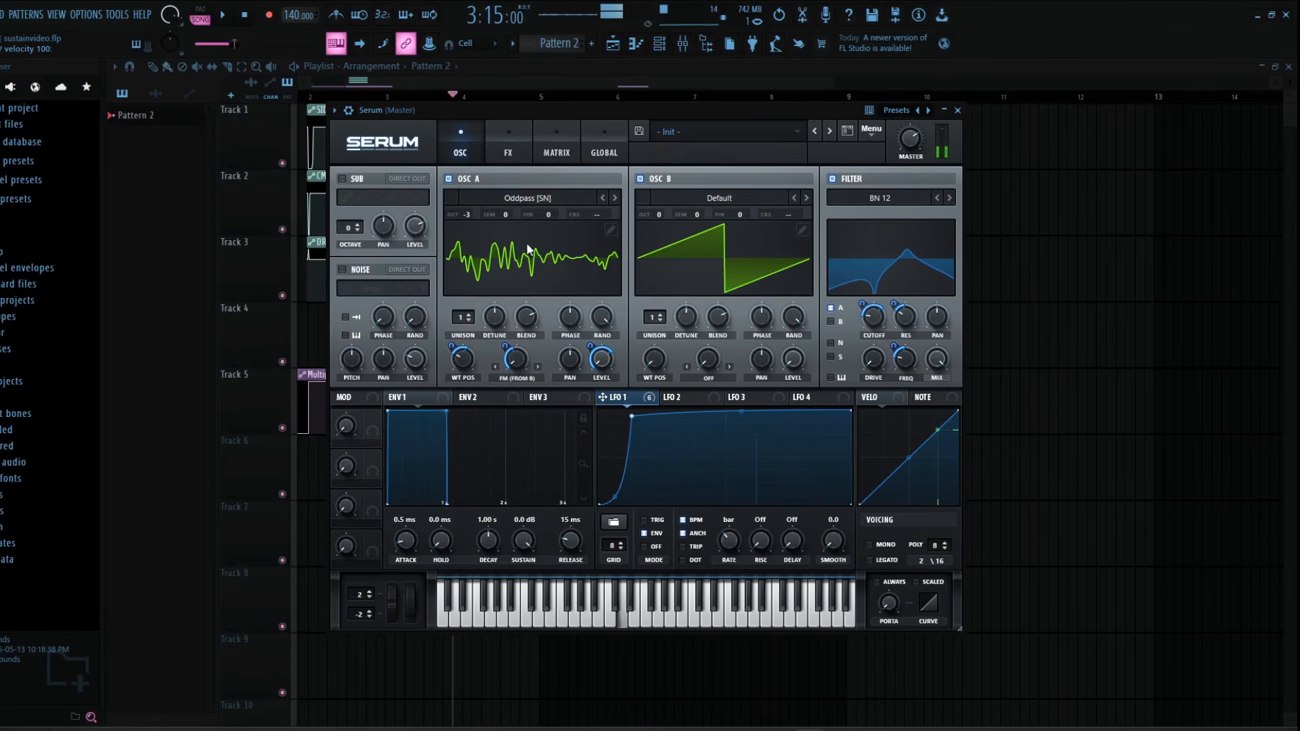
Step: Enable the Tube distortion effect and modulate its drive with LFO 1
{"action": "left_click", "coordinate": [512, 148]}
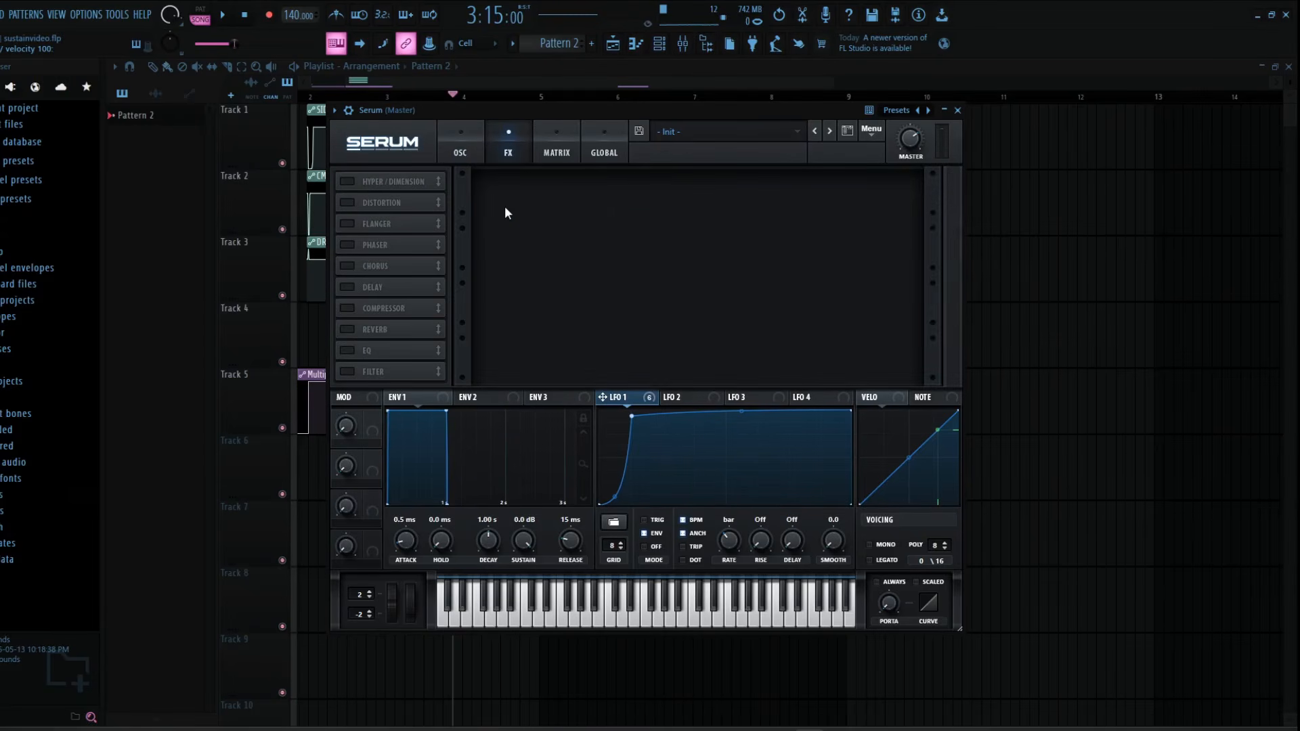
{"action": "left_click", "coordinate": [461, 147]}
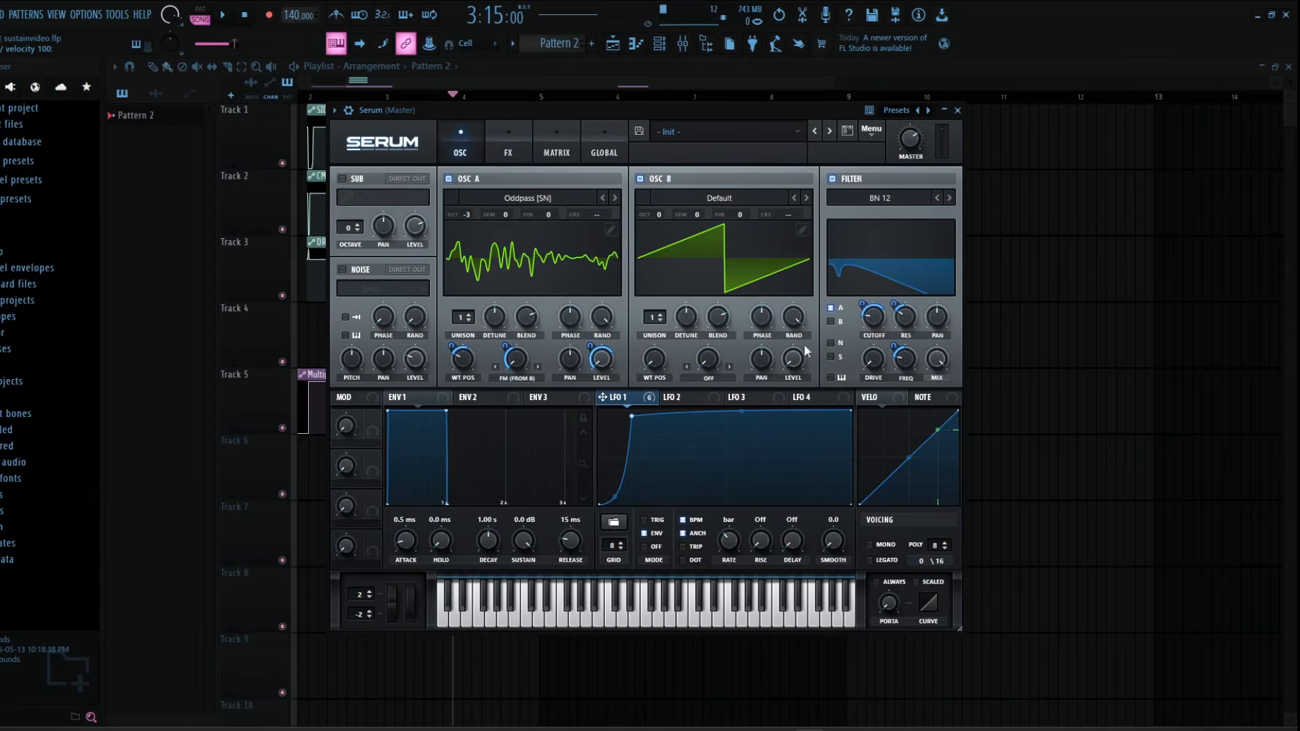
{"action": "left_click", "coordinate": [507, 144]}
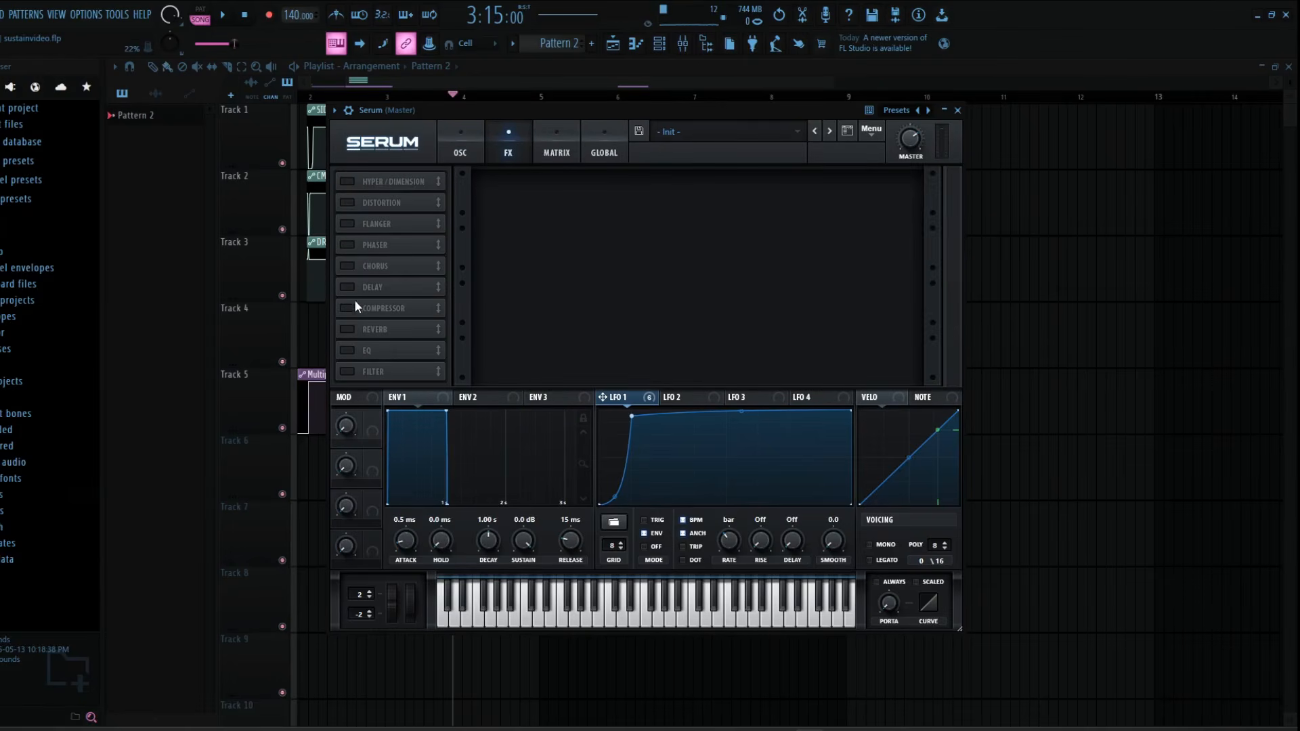
{"action": "left_click", "coordinate": [347, 203]}
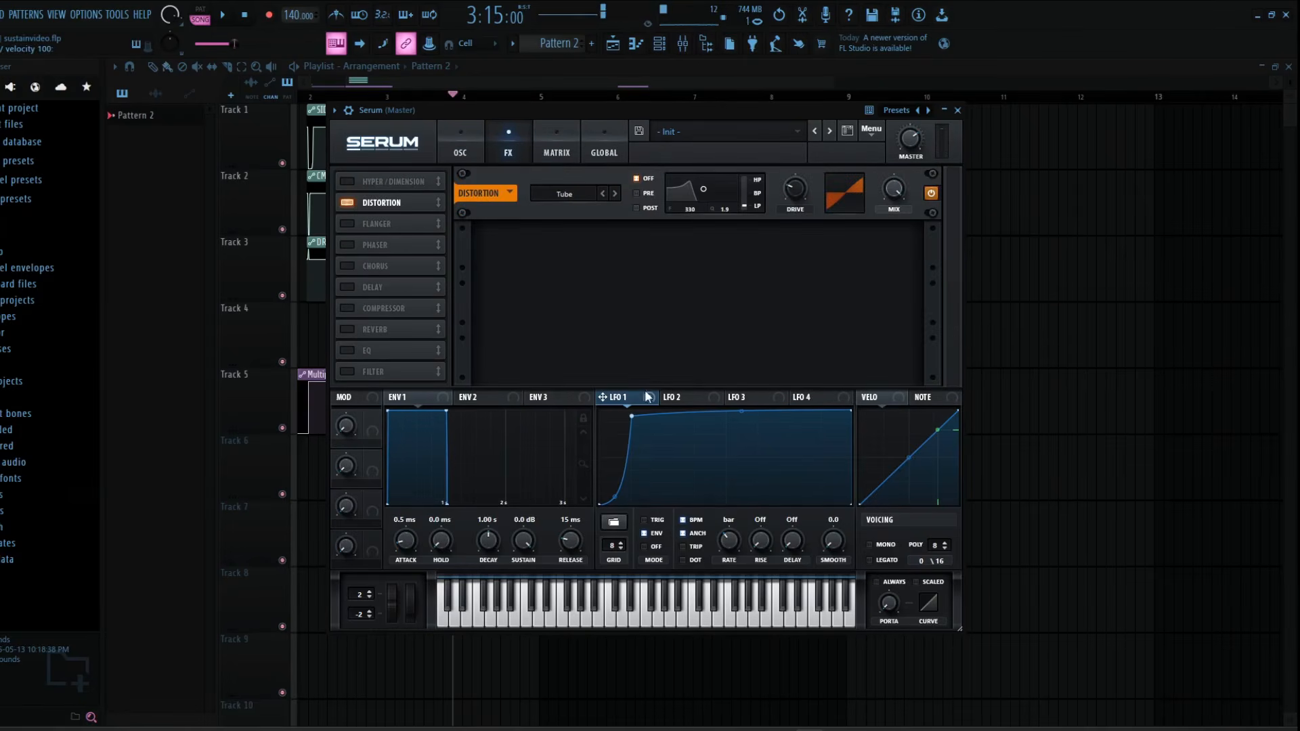
{"action": "left_click_drag", "start_coordinate": [795, 191], "coordinate": [804, 194]}
Step: Enable the Hyper/Dimension effect and move it to just after EQ in the effects chain
{"action": "left_click", "coordinate": [345, 181]}
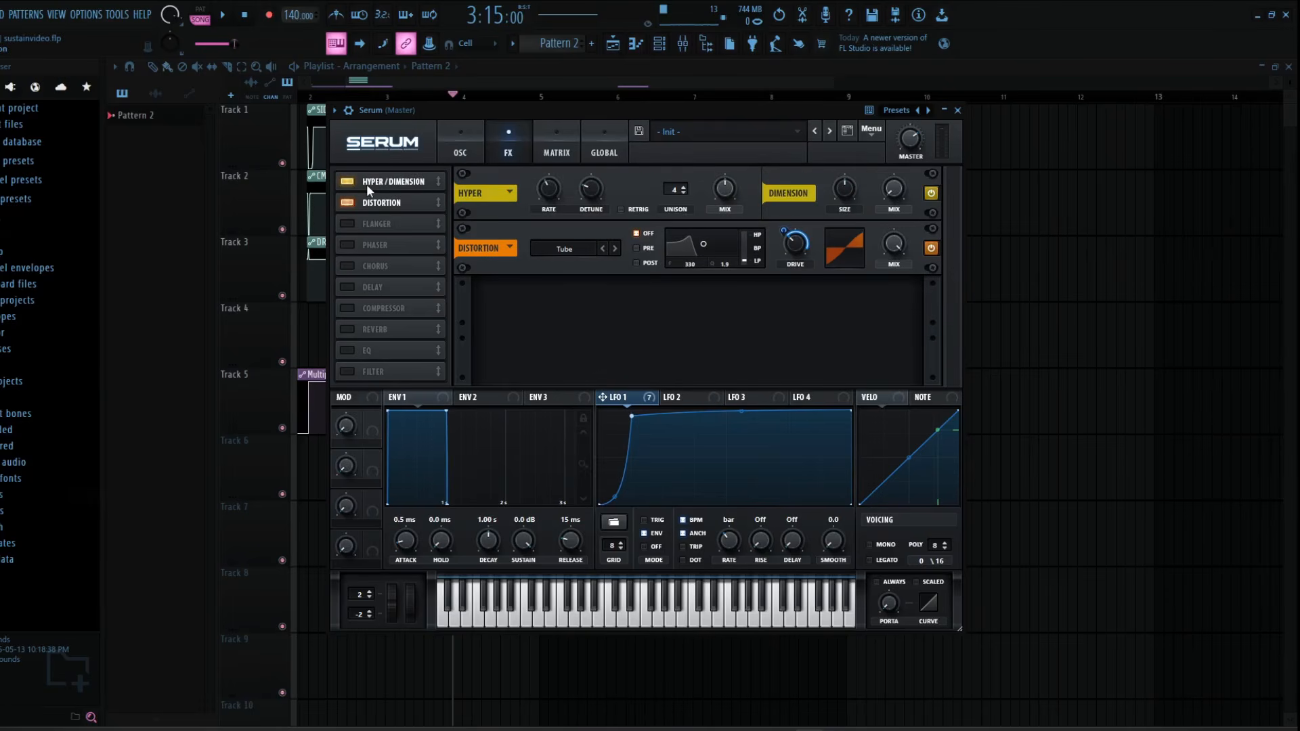
{"action": "left_click_drag", "start_coordinate": [368, 184], "coordinate": [384, 352]}
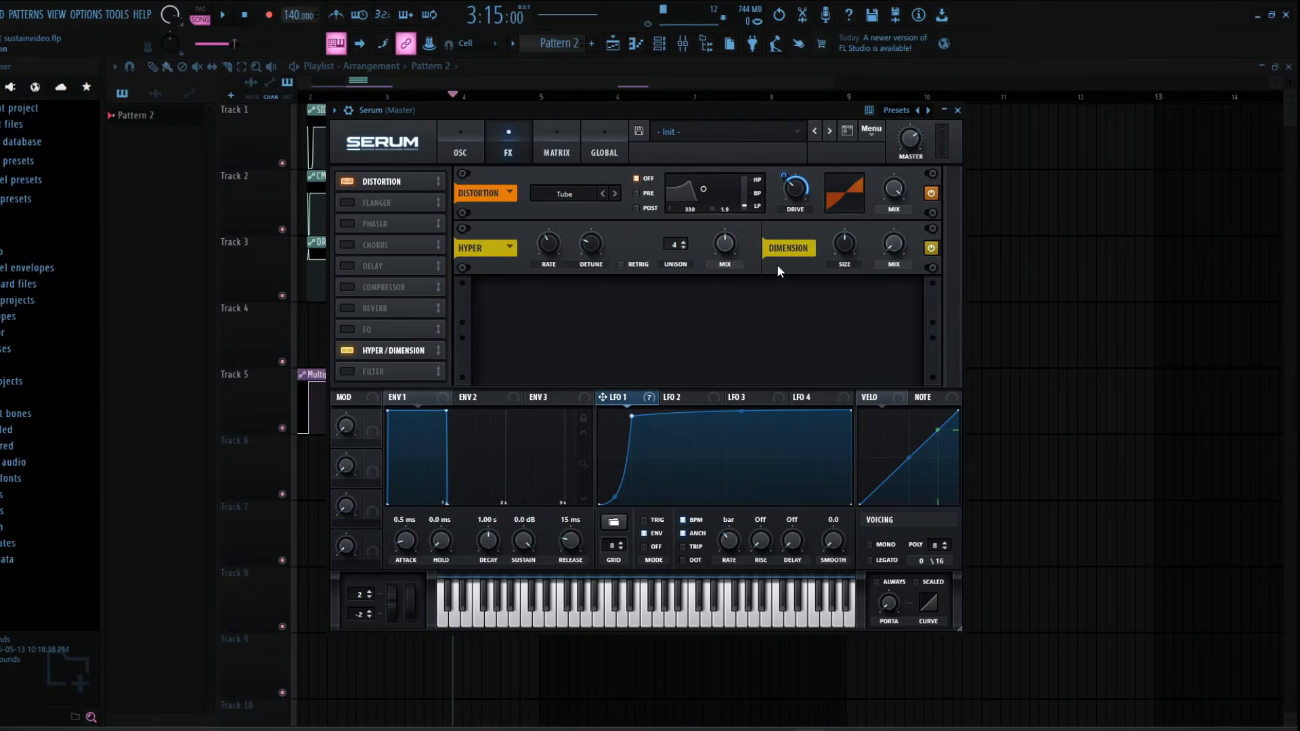
Step: Lower the Hyper mix, set its rate to 0%, reduce the Dimension size, and set the Dimension mix to 50%
{"action": "left_click_drag", "start_coordinate": [725, 245], "coordinate": [652, 405]}
{"action": "left_click_drag", "start_coordinate": [550, 251], "coordinate": [552, 308]}
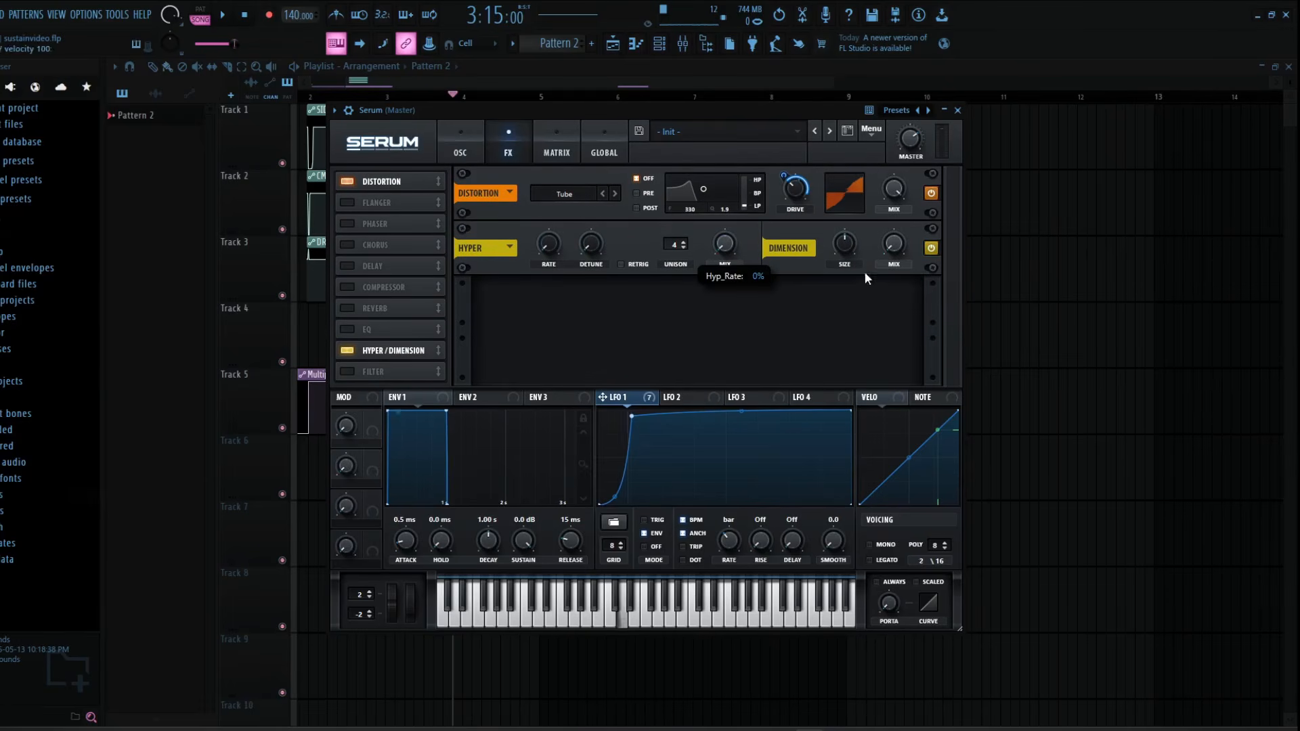
{"action": "left_click_drag", "start_coordinate": [847, 246], "coordinate": [855, 315]}
{"action": "left_click_drag", "start_coordinate": [892, 247], "coordinate": [909, 189]}
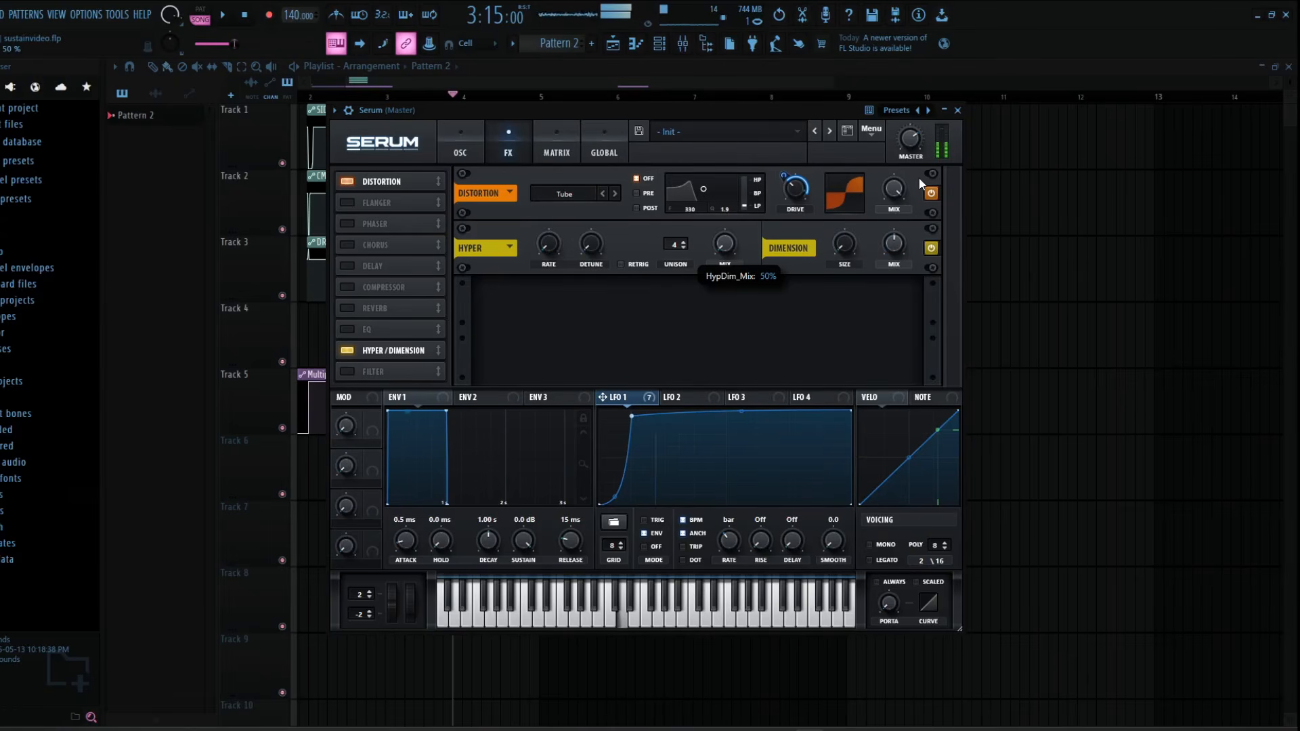
Step: Enable the Filter effect, move it ahead of Hyper/Dimension in the chain, and set its type to Combs
{"action": "left_click", "coordinate": [349, 372]}
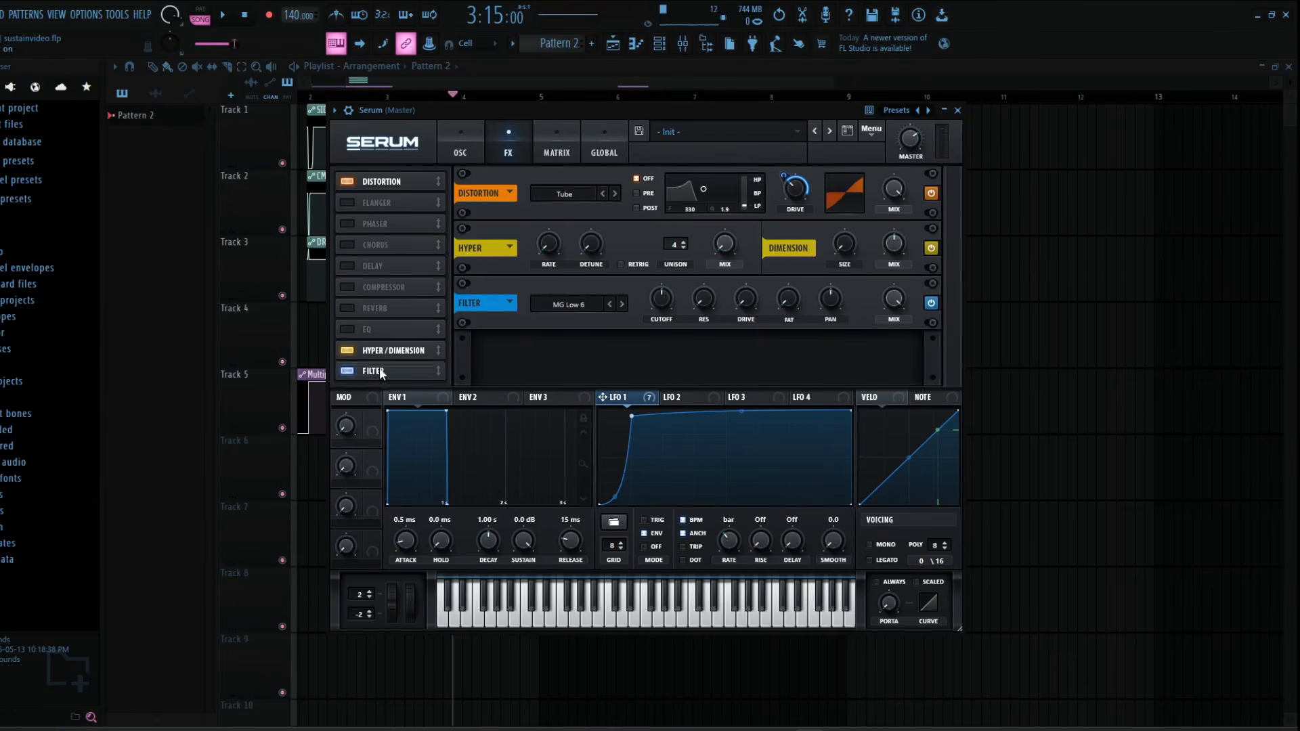
{"action": "left_click_drag", "start_coordinate": [359, 372], "coordinate": [388, 341]}
{"action": "left_click", "coordinate": [581, 248]}
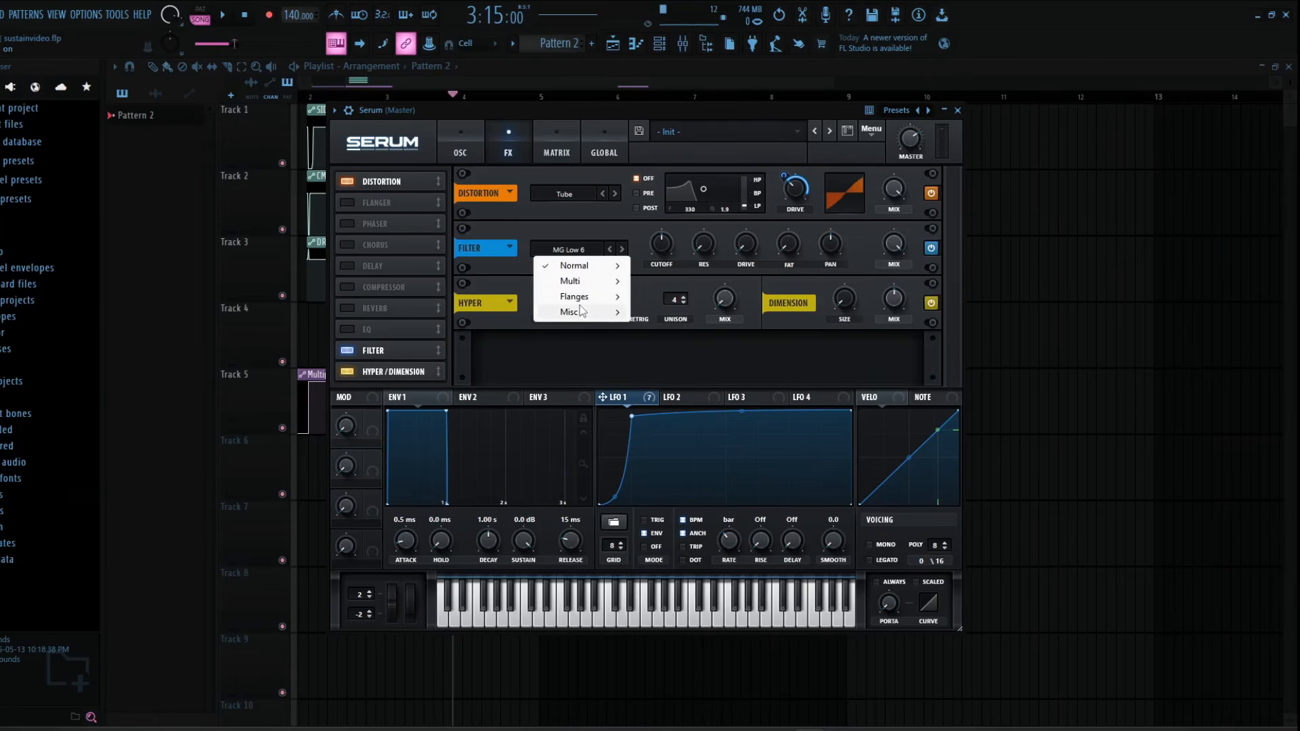
{"action": "mouse_move", "coordinate": [581, 312]}
{"action": "left_click", "coordinate": [697, 452]}
Step: Adjust the Combs filter's resonance, raise its drive, and lower its mix to about half
{"action": "left_click_drag", "start_coordinate": [693, 254], "coordinate": [707, 224]}
{"action": "left_click_drag", "start_coordinate": [894, 244], "coordinate": [889, 333]}
{"action": "left_click_drag", "start_coordinate": [750, 245], "coordinate": [769, 180]}
{"action": "left_click_drag", "start_coordinate": [700, 251], "coordinate": [654, 247]}
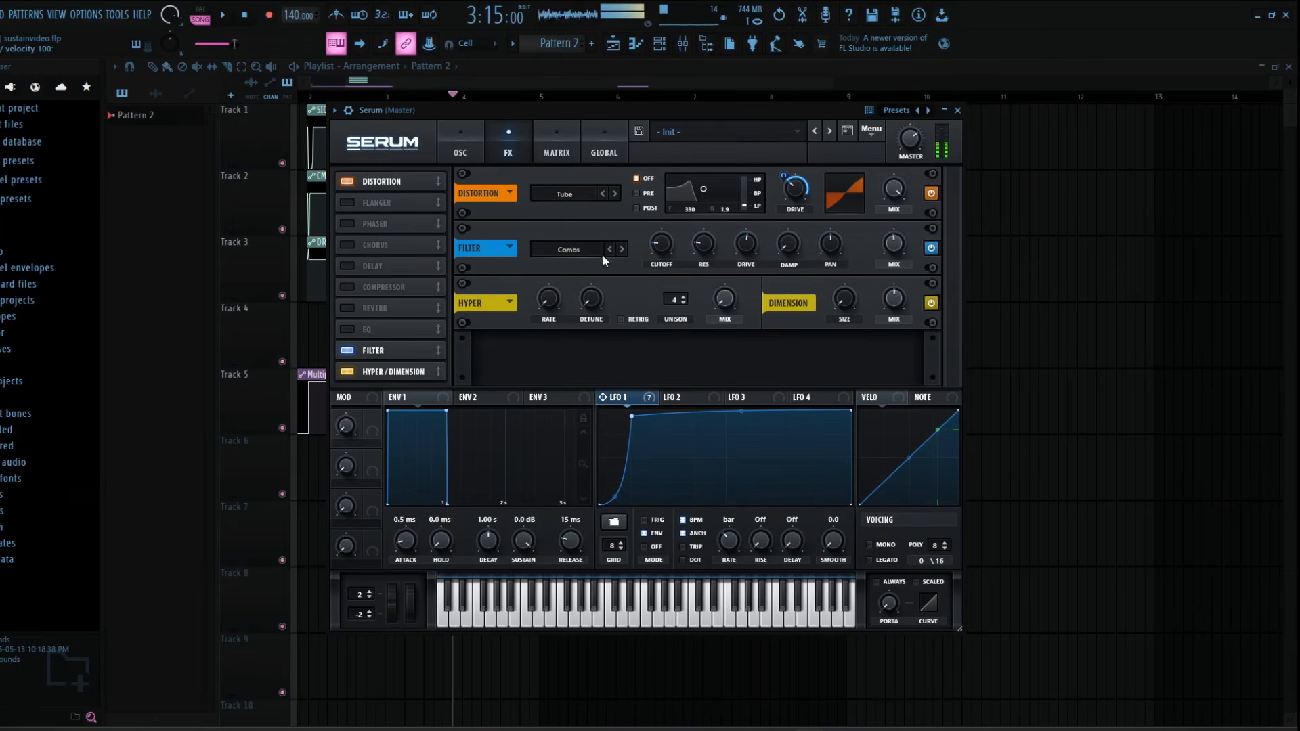
Step: Enable the Compressor ahead of the Filter effect, turn on Multiband, and raise its gain to 14.8 dB
{"action": "left_click", "coordinate": [349, 287]}
{"action": "left_click_drag", "start_coordinate": [389, 287], "coordinate": [388, 204]}
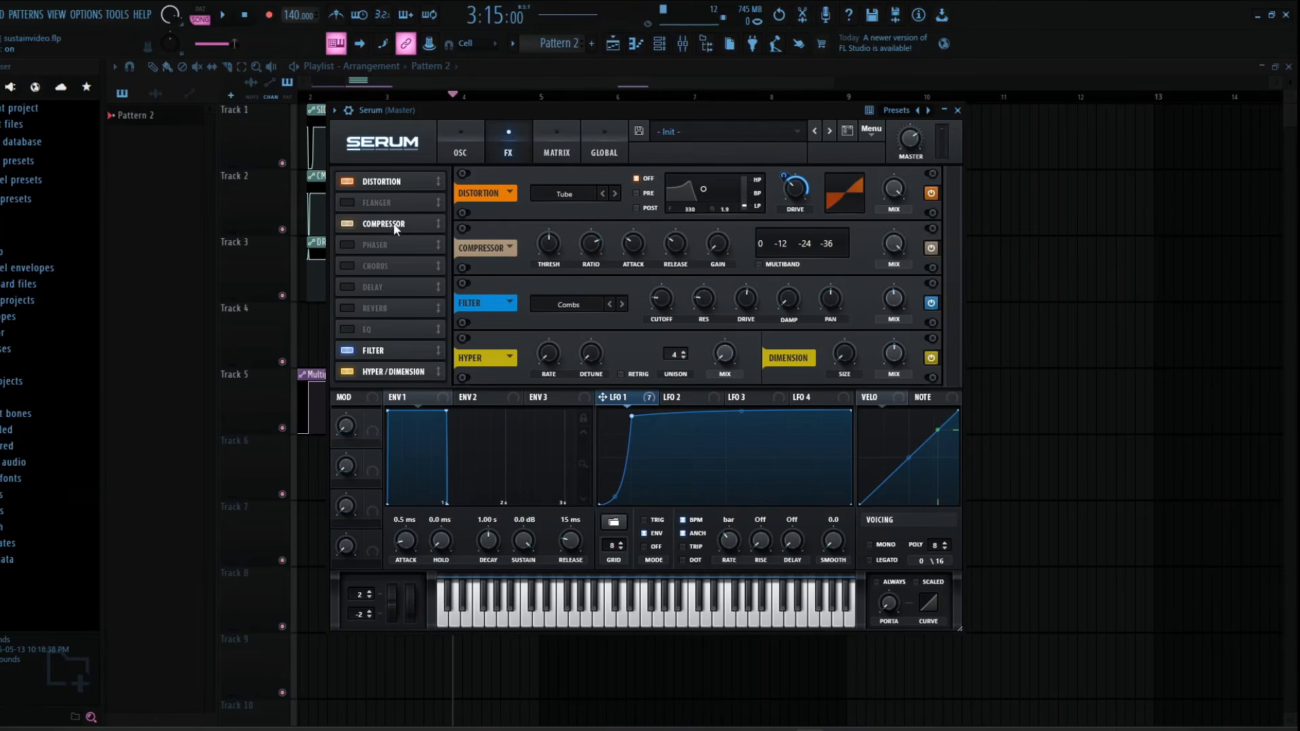
{"action": "left_click", "coordinate": [758, 264]}
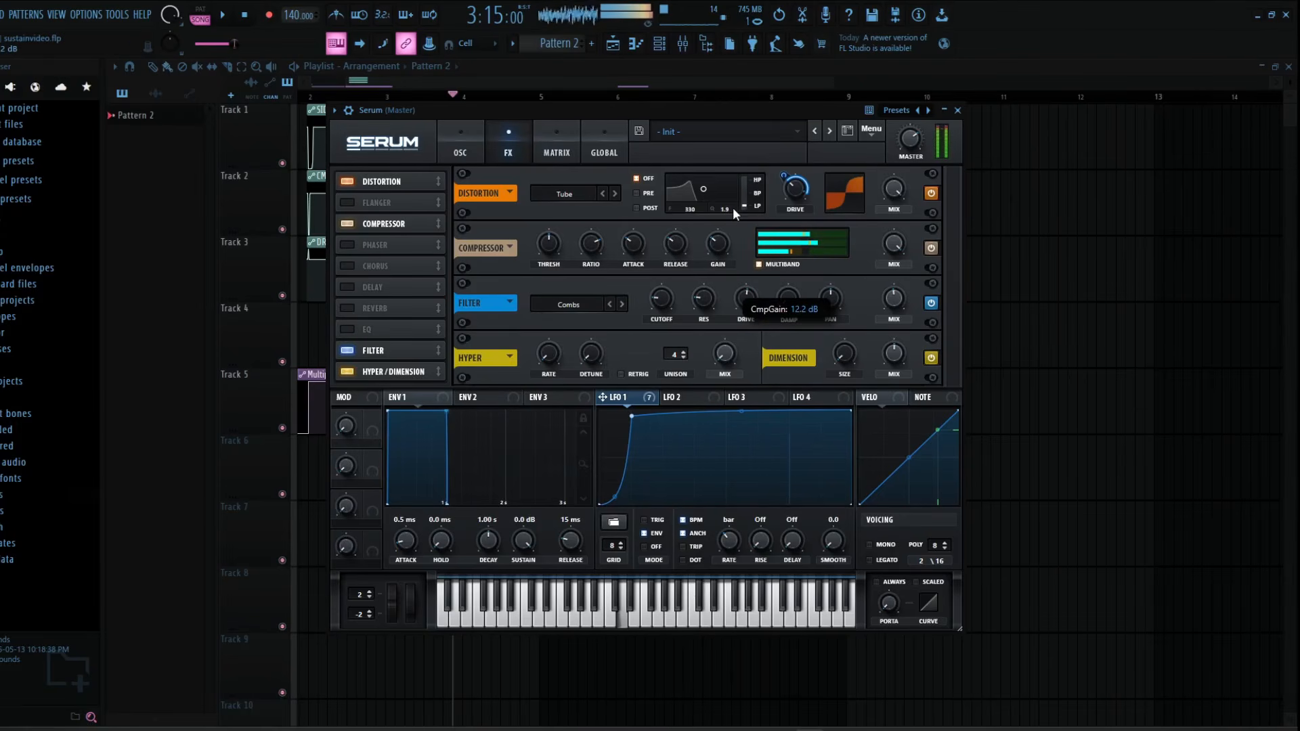
{"action": "left_click", "coordinate": [454, 148]}
{"action": "left_click", "coordinate": [504, 147]}
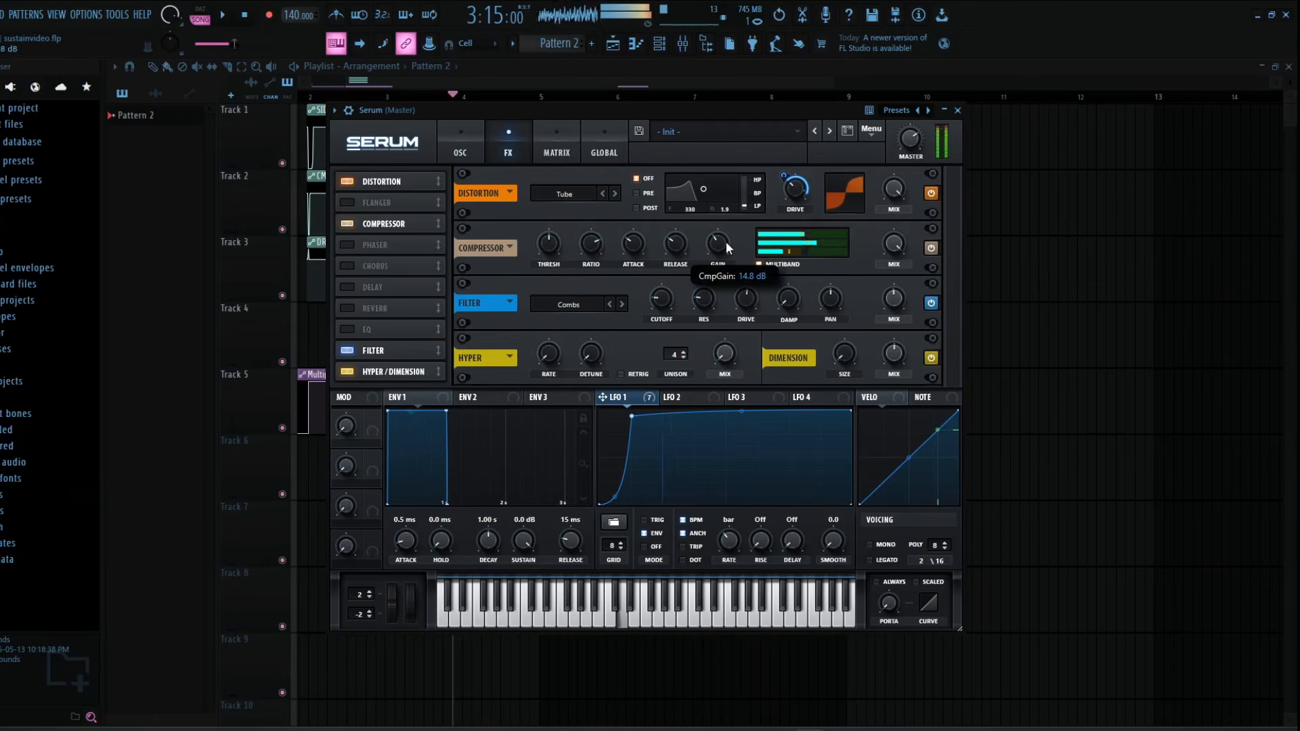
Step: Fine-tune the BN 12 filter's cutoff, set resonance to 44% and Freq to 27%, and adjust oscillator A's wavetable position
{"action": "left_click", "coordinate": [473, 155]}
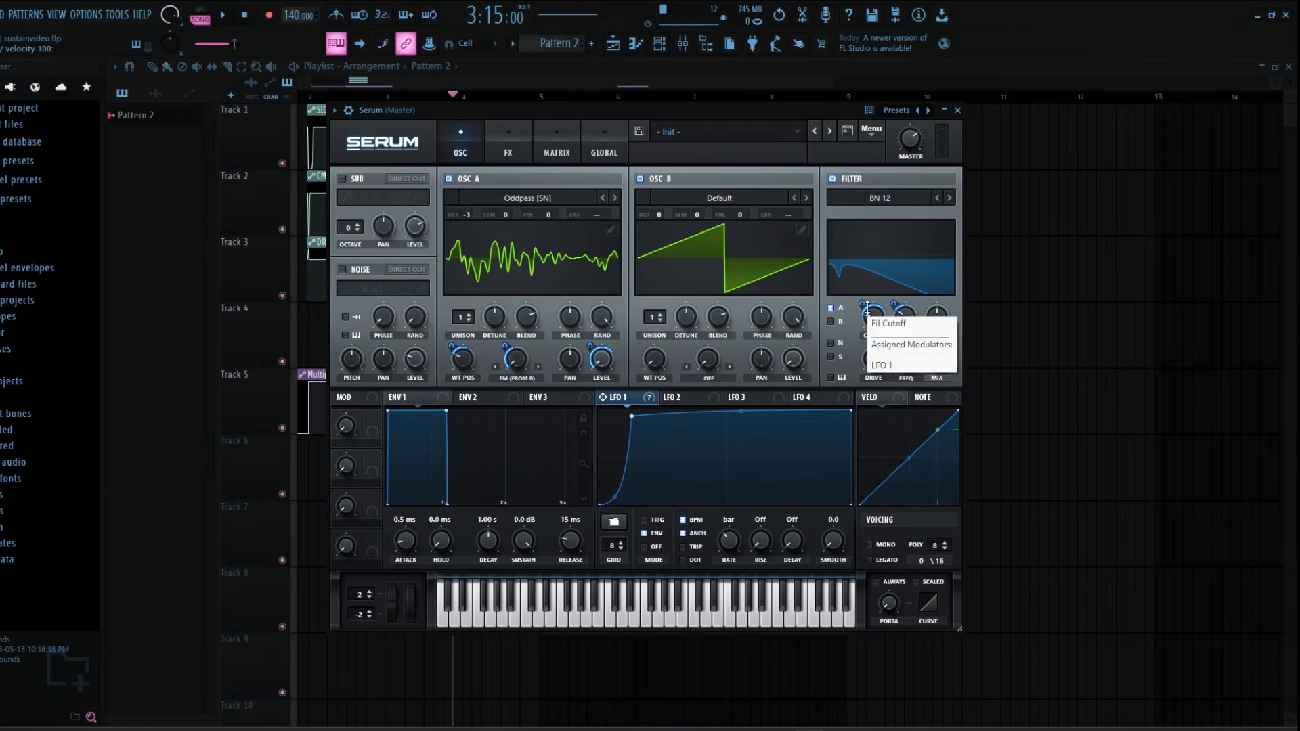
{"action": "left_click_drag", "start_coordinate": [863, 304], "coordinate": [880, 320]}
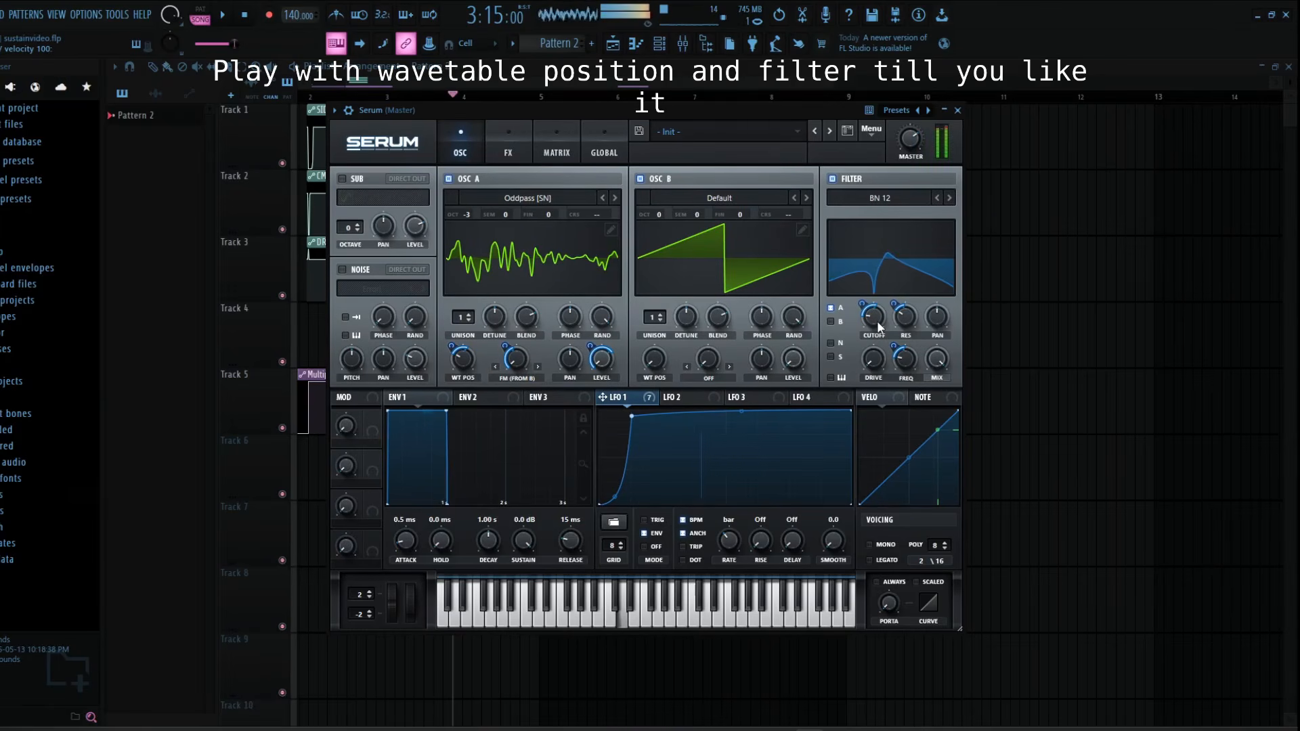
{"action": "mouse_move", "coordinate": [884, 321]}
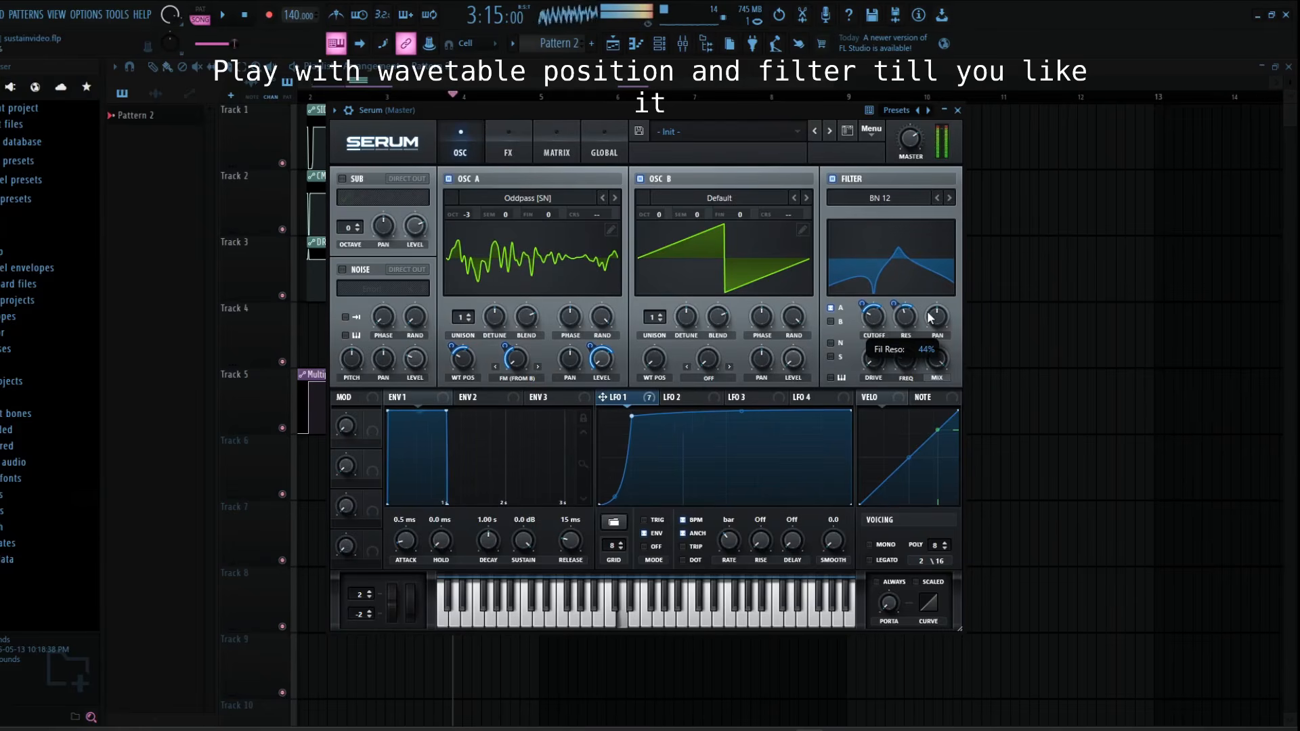
{"action": "left_click_drag", "start_coordinate": [913, 323], "coordinate": [920, 359]}
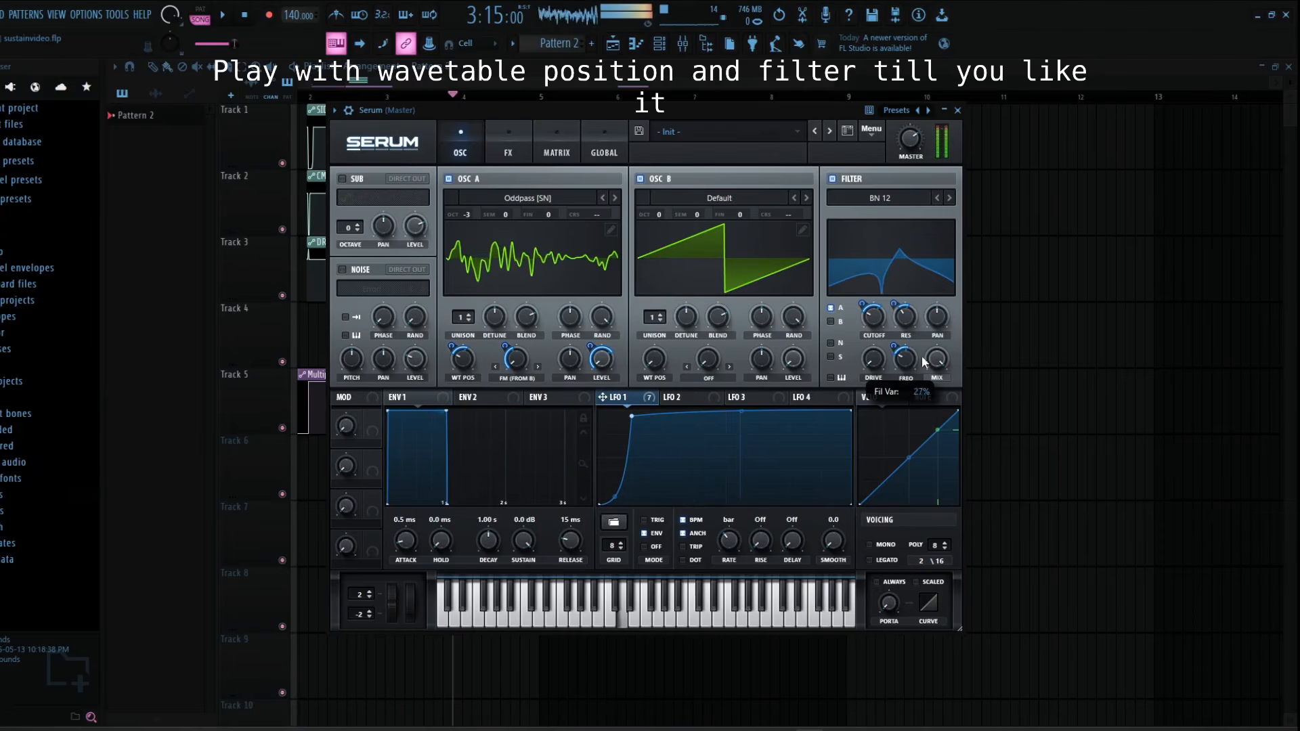
{"action": "left_click_drag", "start_coordinate": [467, 367], "coordinate": [461, 377]}
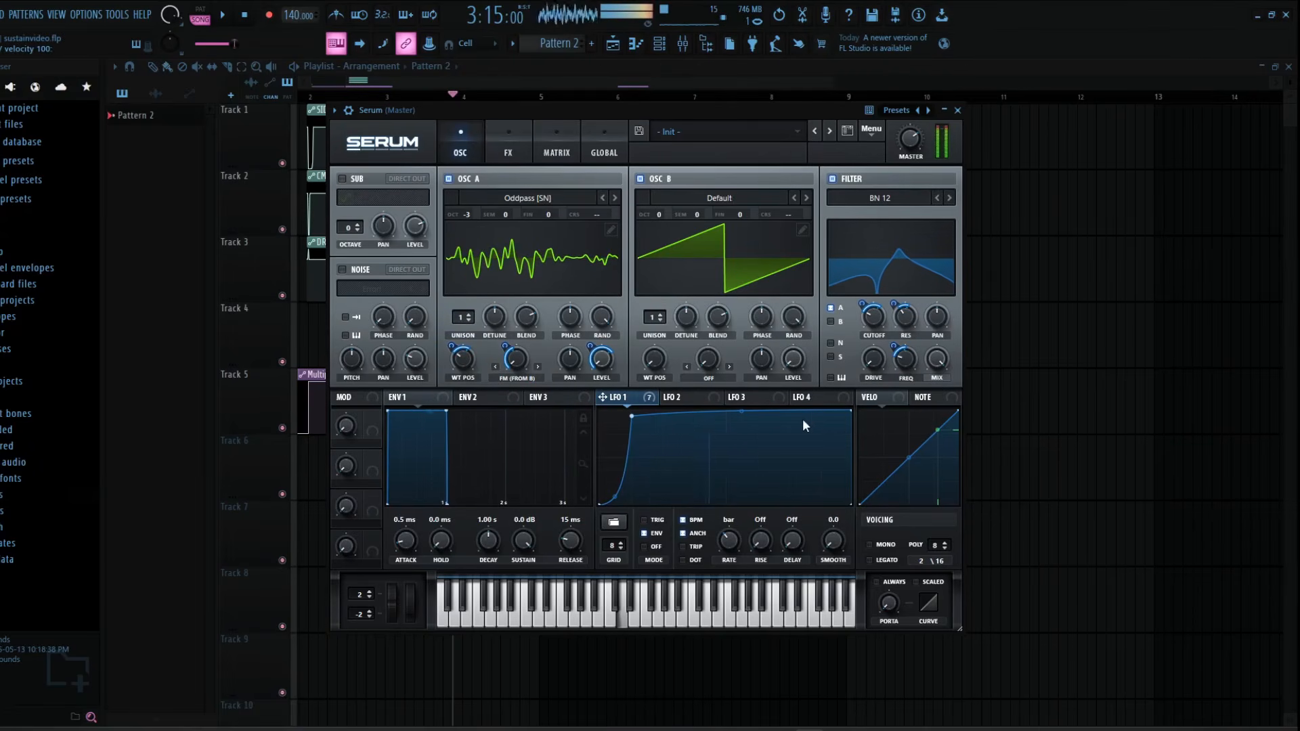
Step: Reshape LFO 1's sustained section so it slopes gently down to a slightly lower end point
{"action": "left_click_drag", "start_coordinate": [850, 412], "coordinate": [868, 425]}
{"action": "left_click_drag", "start_coordinate": [760, 412], "coordinate": [783, 397]}
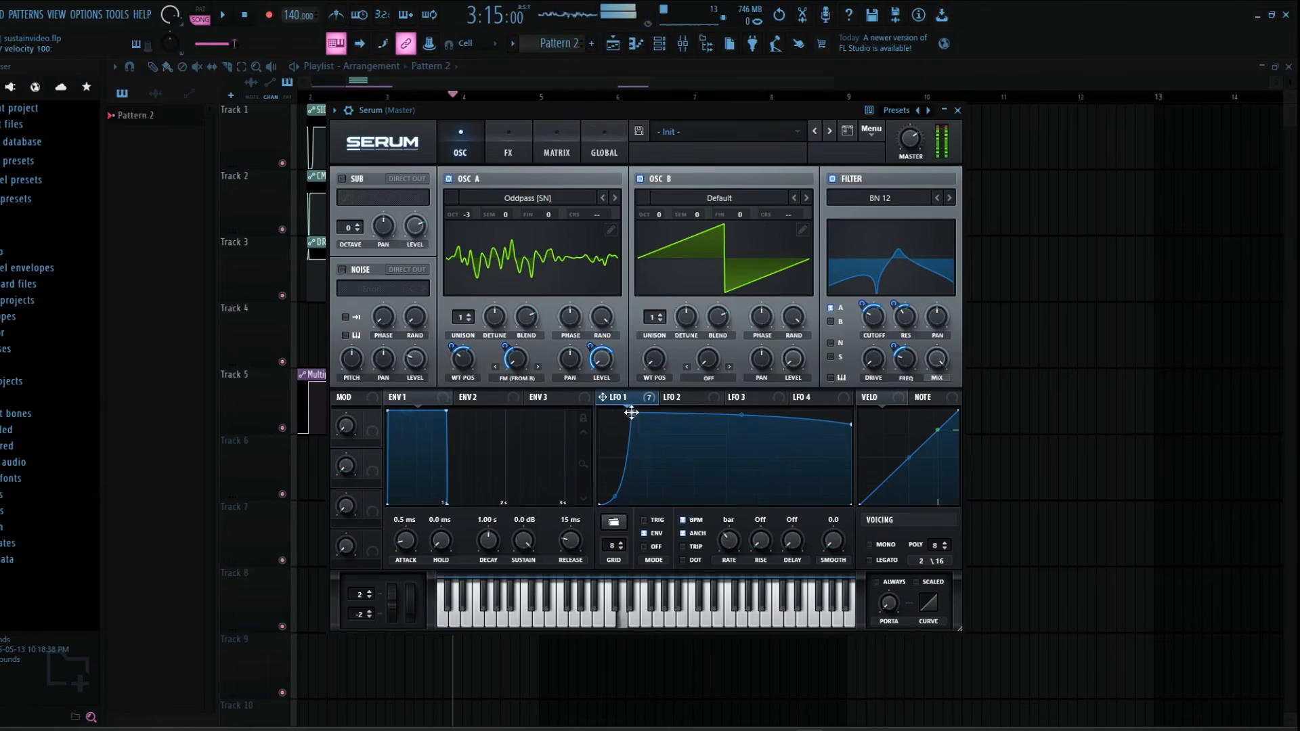
{"action": "left_click_drag", "start_coordinate": [851, 426], "coordinate": [857, 415]}
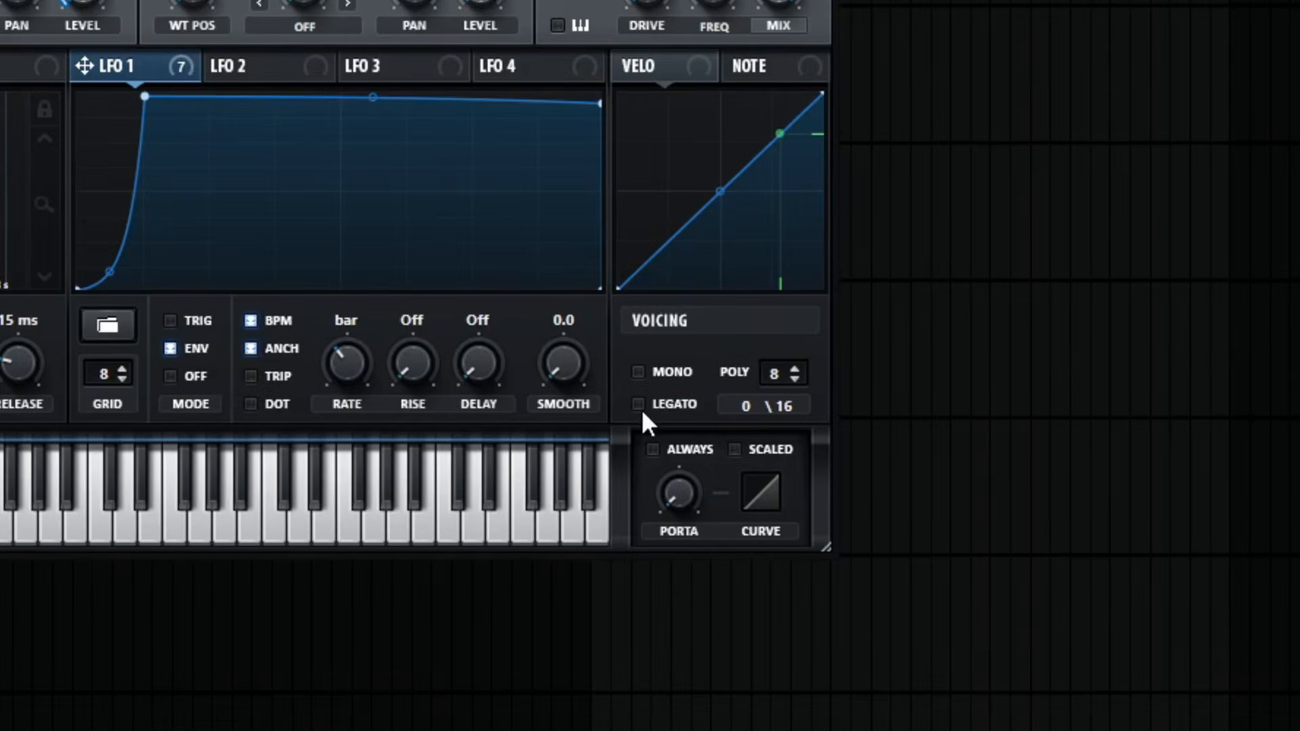
Step: Turn on Legato and Mono voicing and raise the portamento time
{"action": "left_click", "coordinate": [639, 406]}
{"action": "left_click", "coordinate": [645, 372]}
{"action": "left_click_drag", "start_coordinate": [679, 493], "coordinate": [734, 302]}
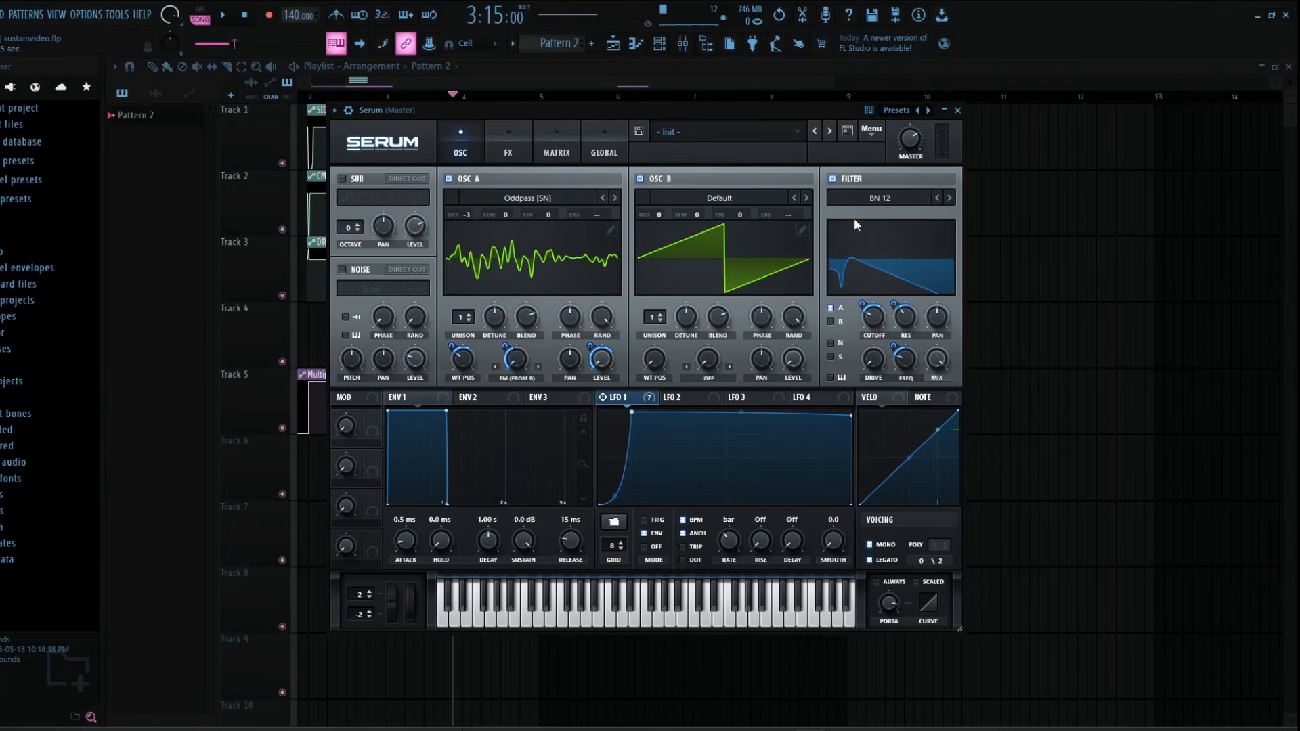
Step: In the Serum channel's piano roll, add a C5 note from bar 1 to bar 4 and a D5 starting two steps later with the same end
{"action": "left_click", "coordinate": [957, 110]}
{"action": "right_click", "coordinate": [579, 207]}
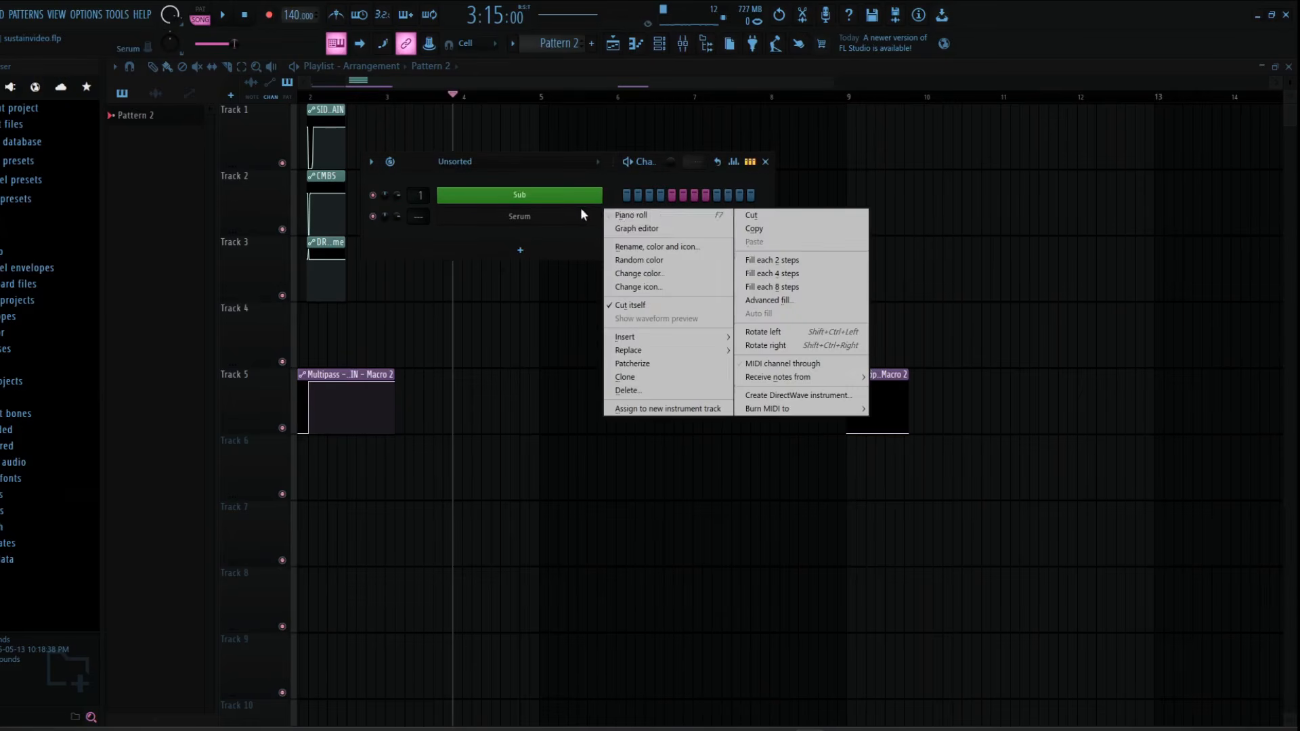
{"action": "left_click", "coordinate": [633, 214]}
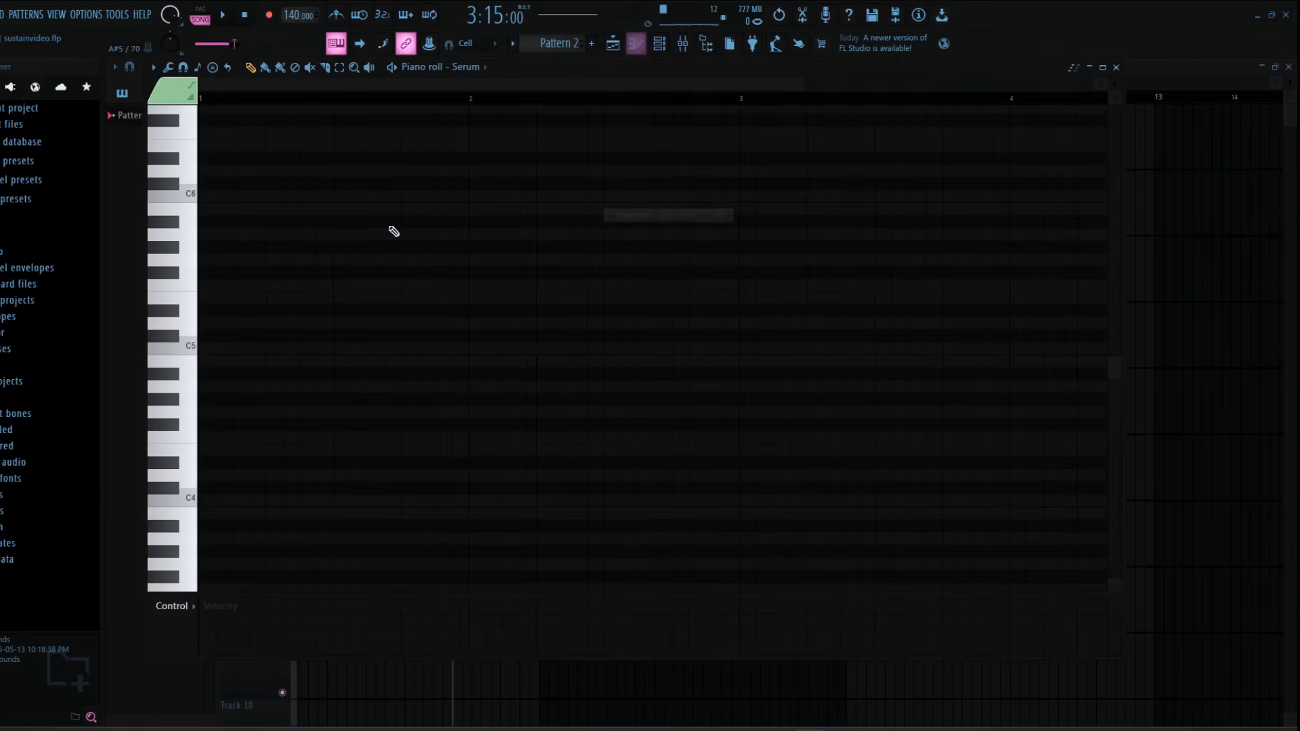
{"action": "left_click", "coordinate": [208, 348]}
{"action": "left_click_drag", "start_coordinate": [227, 347], "coordinate": [1009, 348]}
{"action": "left_click", "coordinate": [233, 324]}
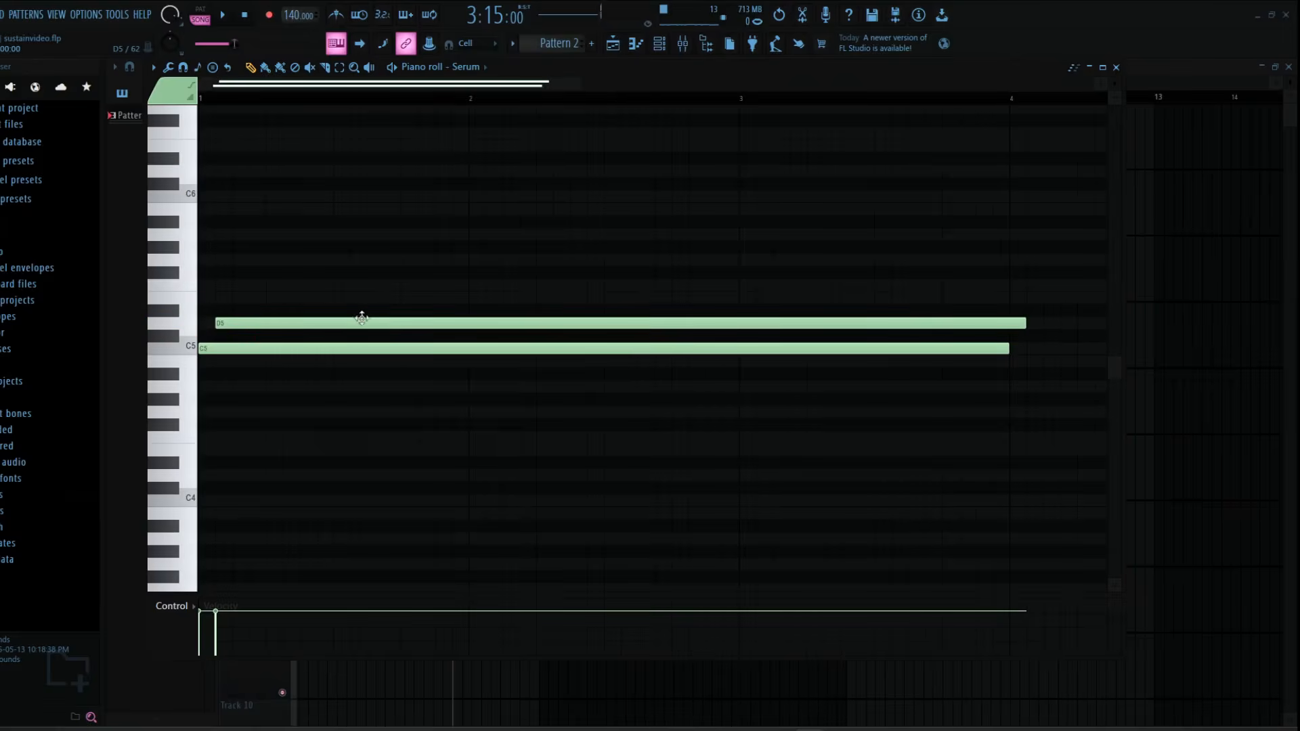
{"action": "left_click_drag", "start_coordinate": [348, 319], "coordinate": [365, 318]}
{"action": "left_click_drag", "start_coordinate": [1043, 322], "coordinate": [1009, 323]}
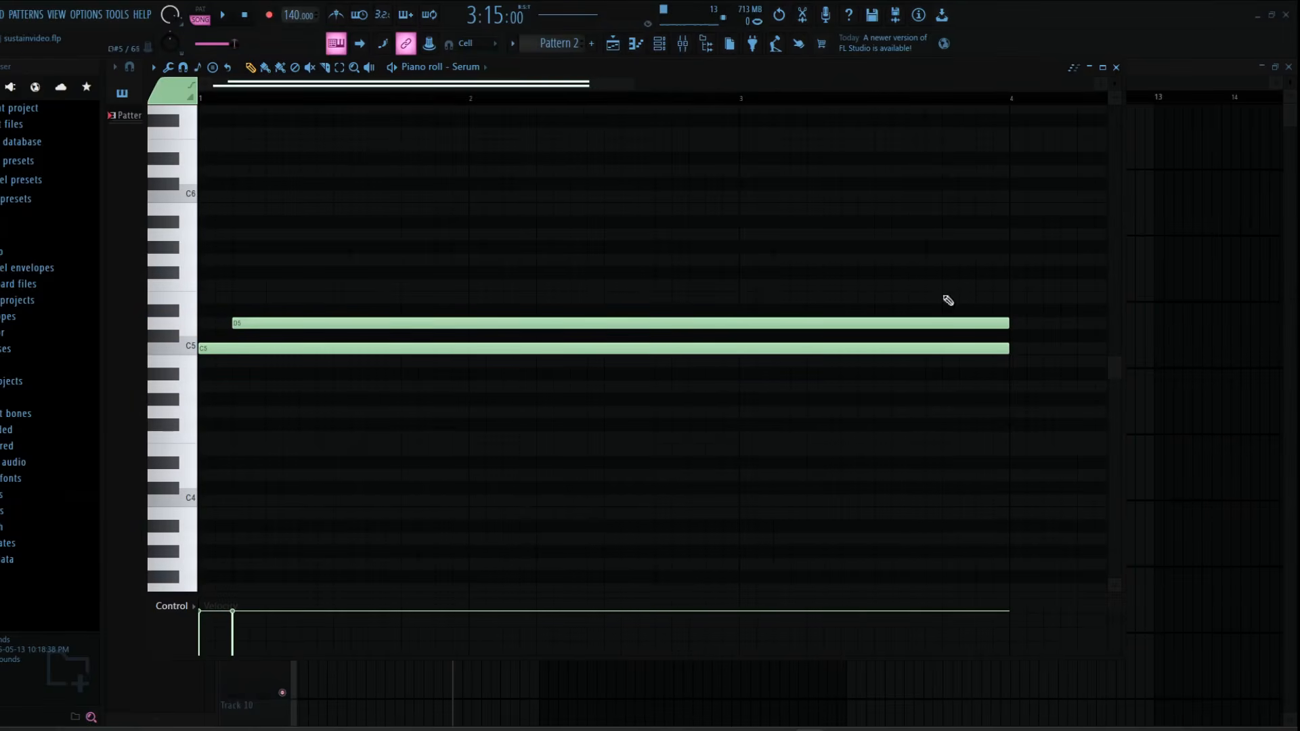
Step: Switch to pattern mode and play the pattern to hear the two overlapping notes, then close the piano roll
{"action": "left_click", "coordinate": [195, 19]}
{"action": "key", "text": "space"}
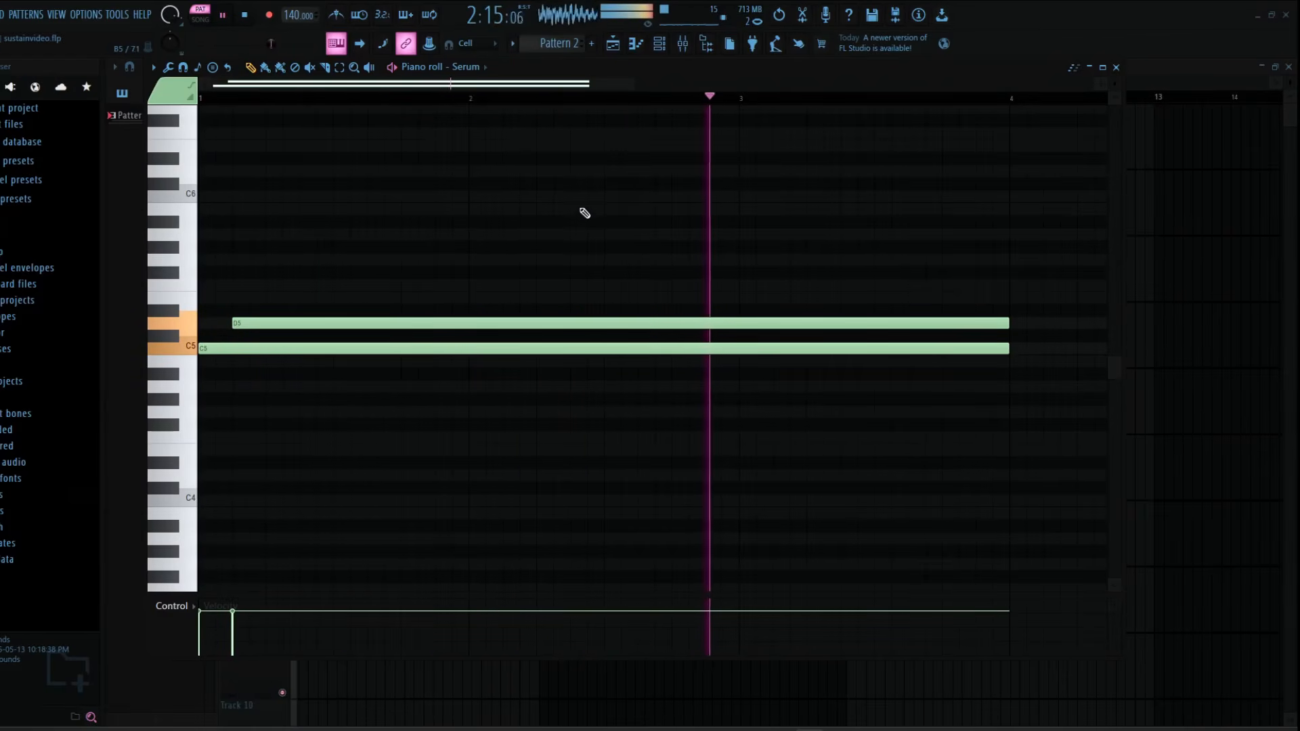
{"action": "key", "text": "space"}
{"action": "left_click", "coordinate": [1115, 67]}
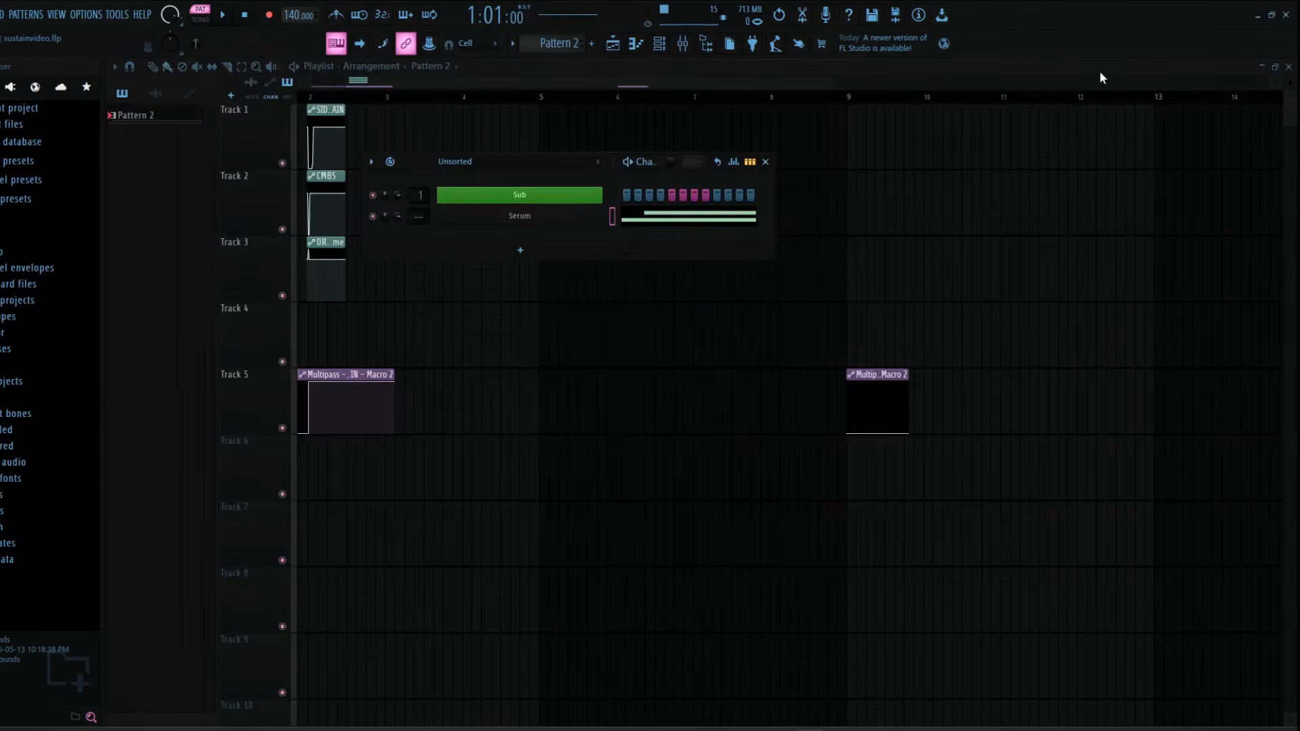
Step: Clone the Serum channel
{"action": "left_click", "coordinate": [567, 216]}
{"action": "left_click", "coordinate": [957, 111]}
{"action": "right_click", "coordinate": [559, 223]}
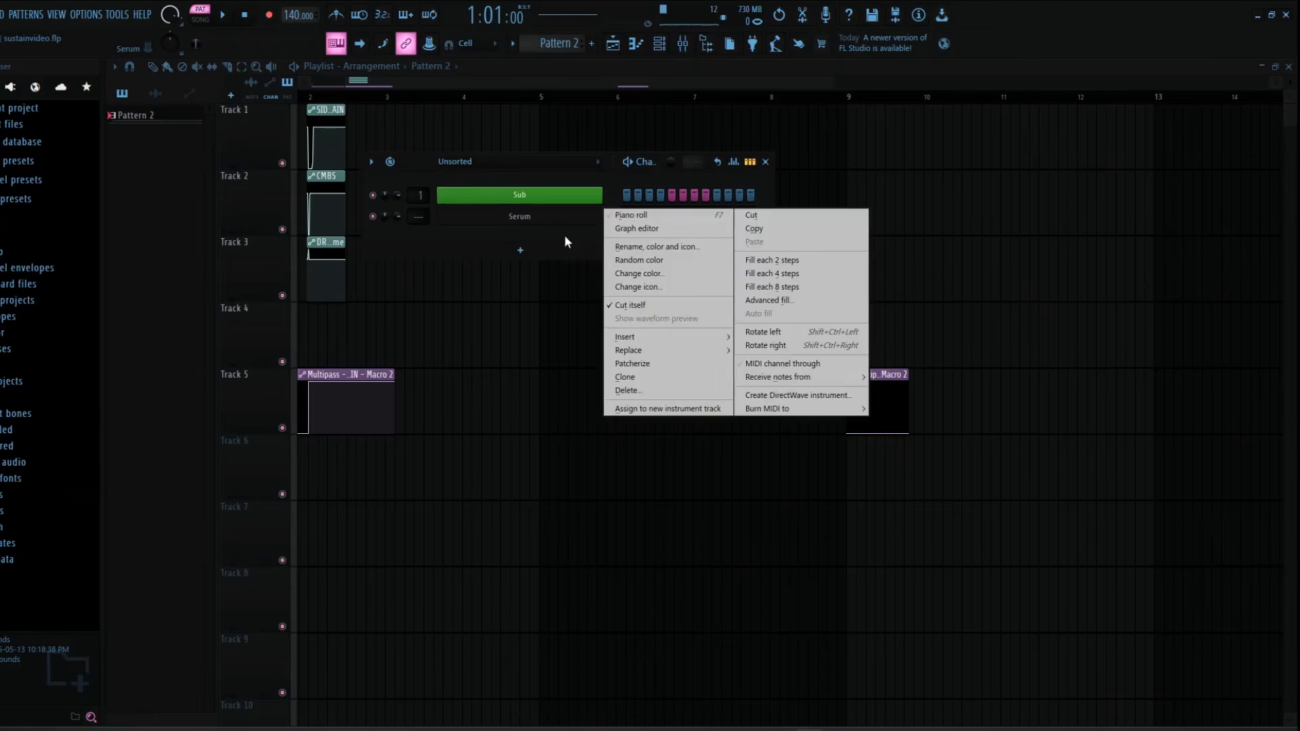
{"action": "left_click", "coordinate": [633, 377]}
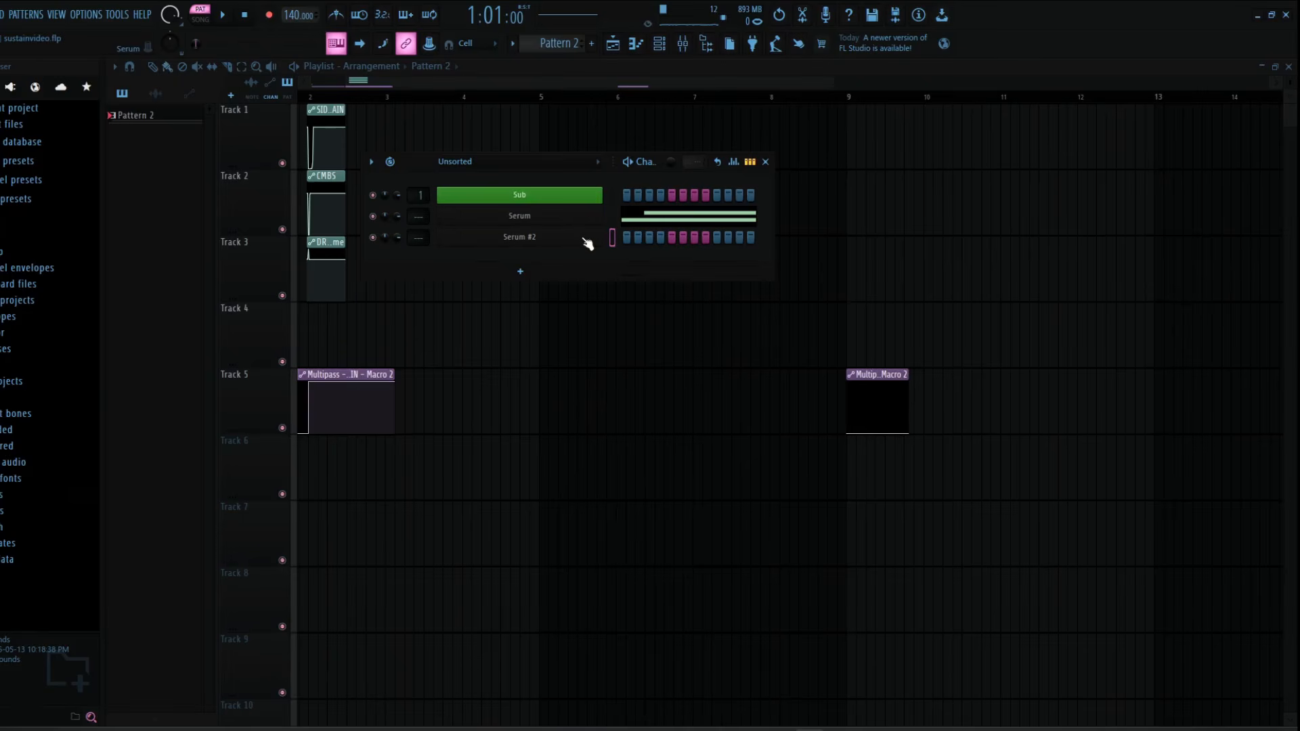
Step: Open the cloned Serum #2 and change oscillator A's wavetable to Analog_BD_Sin
{"action": "left_click", "coordinate": [580, 237]}
{"action": "left_click", "coordinate": [555, 217]}
{"action": "mouse_move", "coordinate": [548, 234]}
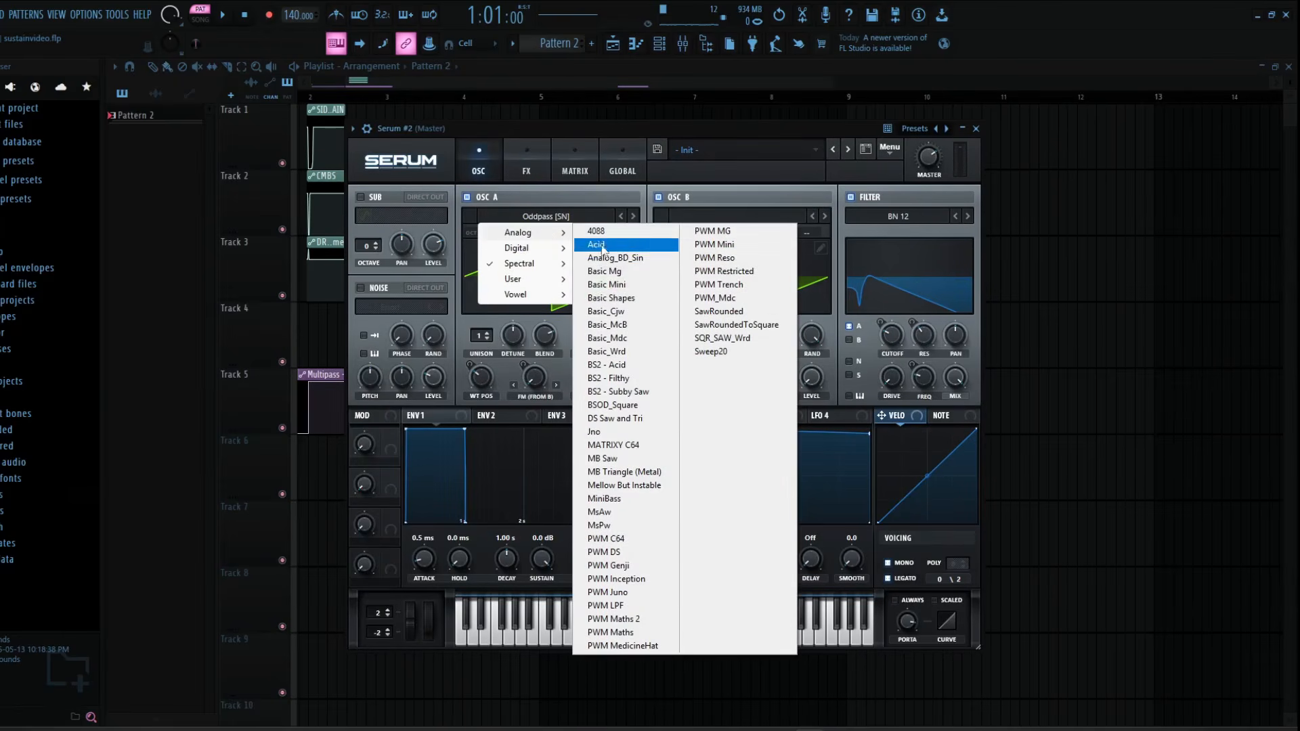
{"action": "left_click", "coordinate": [611, 297]}
{"action": "left_click", "coordinate": [570, 217]}
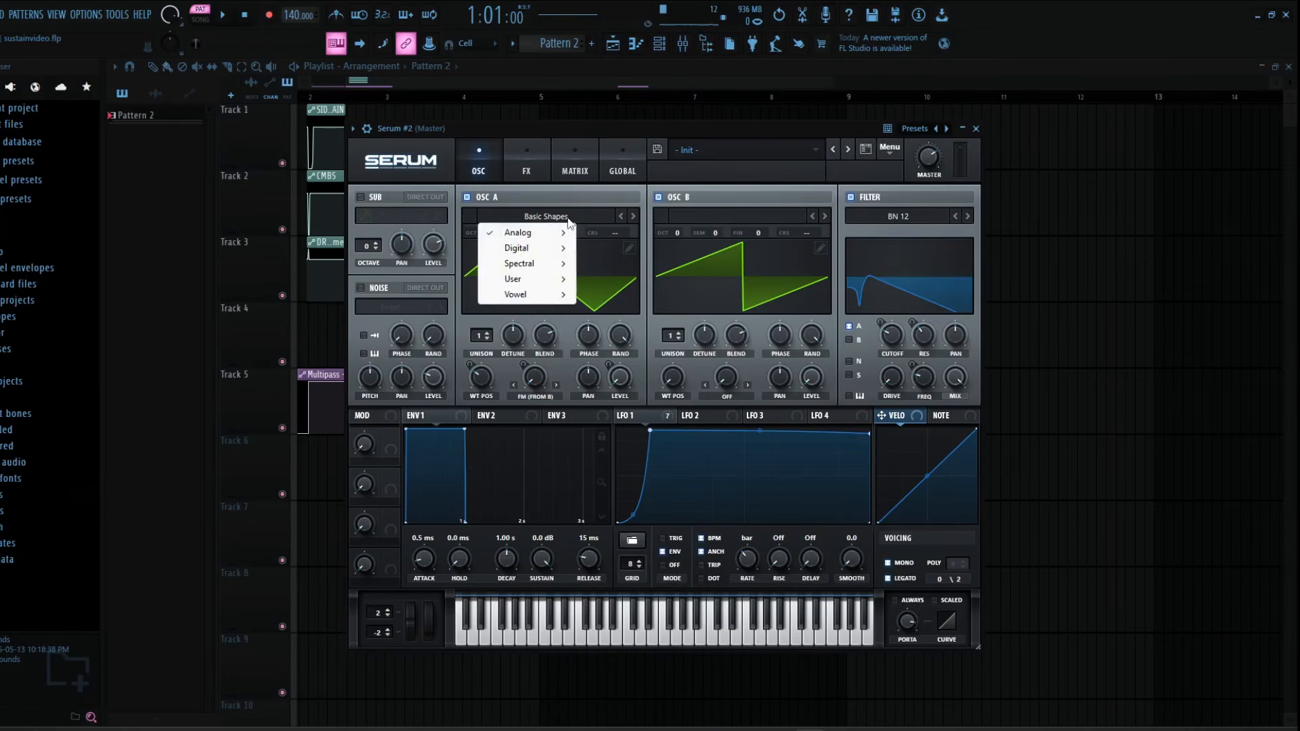
{"action": "left_click_drag", "start_coordinate": [482, 385], "coordinate": [502, 369]}
{"action": "left_click", "coordinate": [540, 218]}
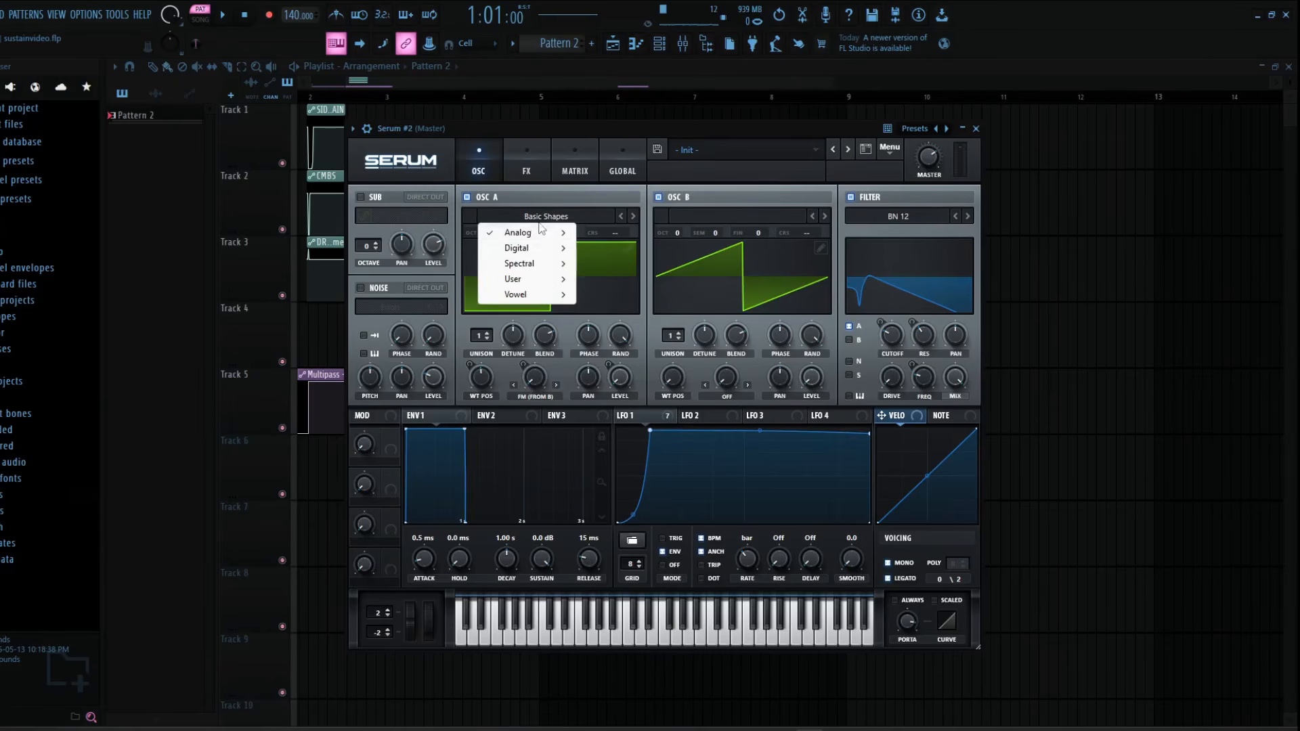
{"action": "mouse_move", "coordinate": [517, 234]}
{"action": "left_click", "coordinate": [595, 268]}
Step: Turn off oscillator B and the filter, and remove LFO 1 modulation from oscillator A's FM amount and wavetable position
{"action": "left_click", "coordinate": [658, 197]}
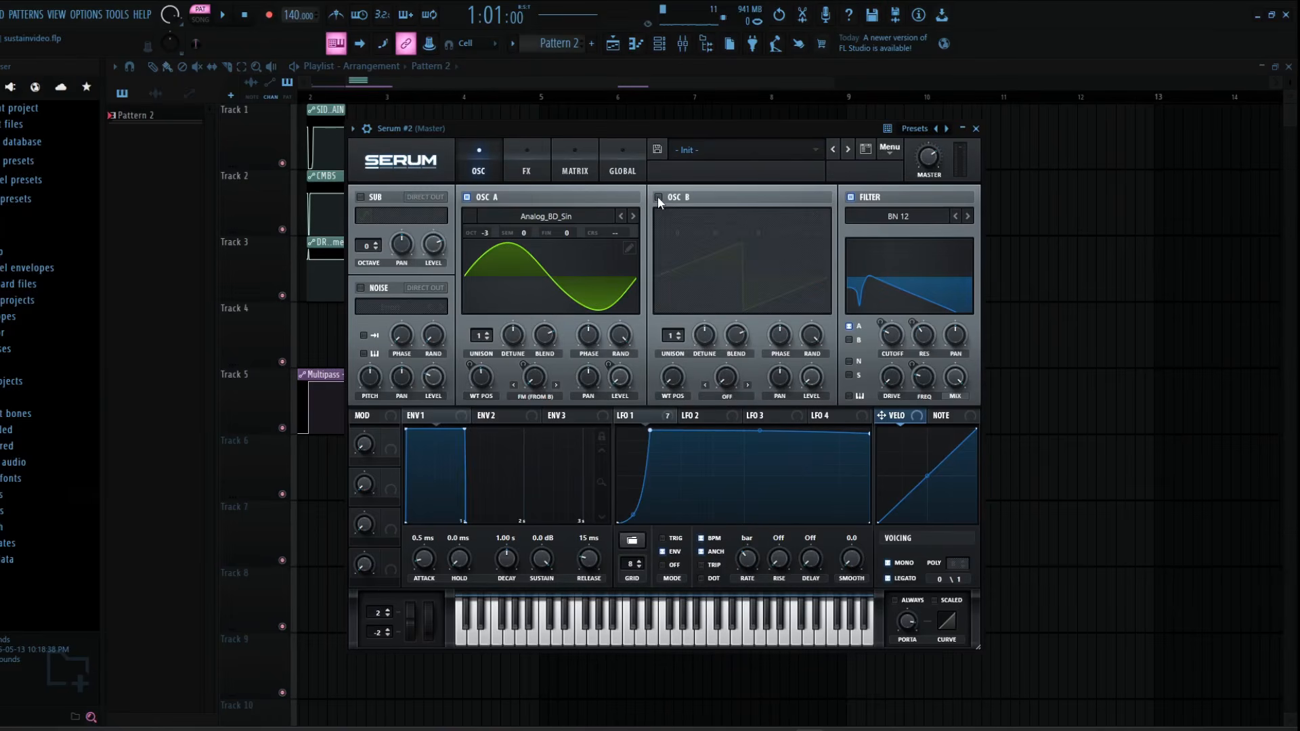
{"action": "left_click", "coordinate": [850, 197]}
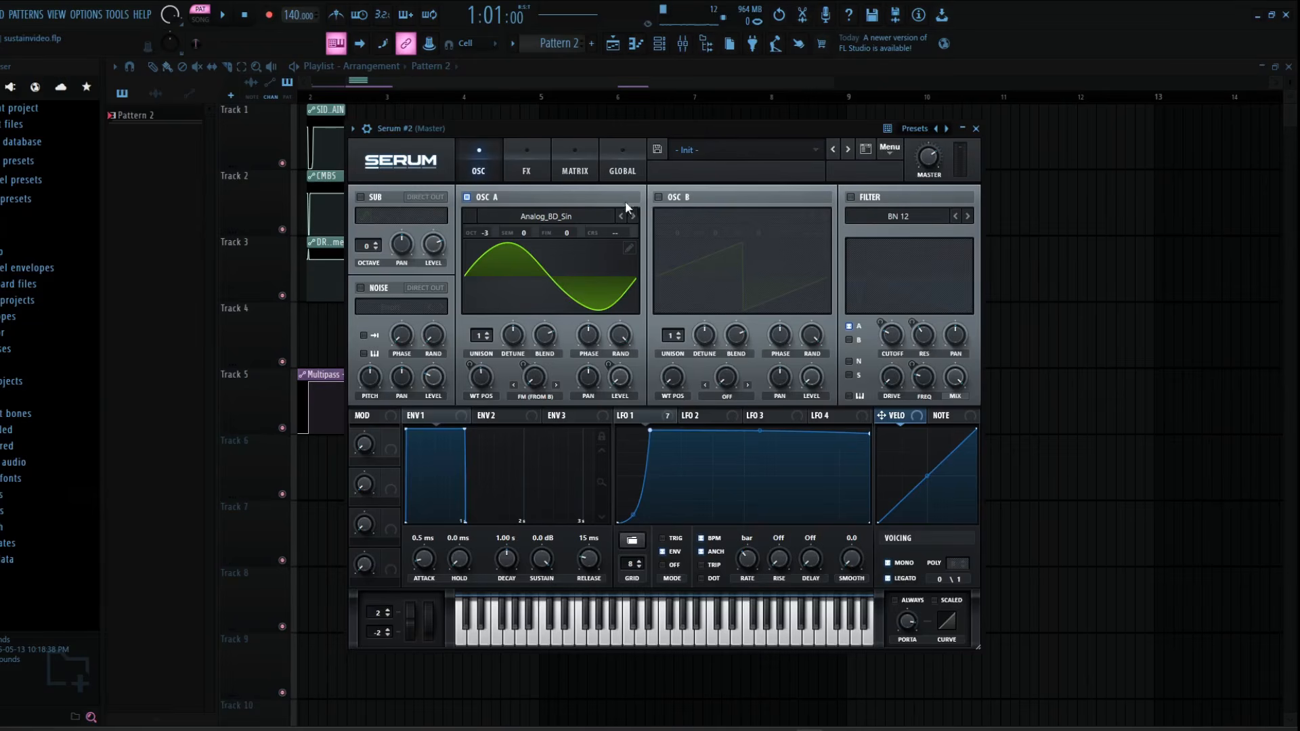
{"action": "left_click", "coordinate": [670, 414]}
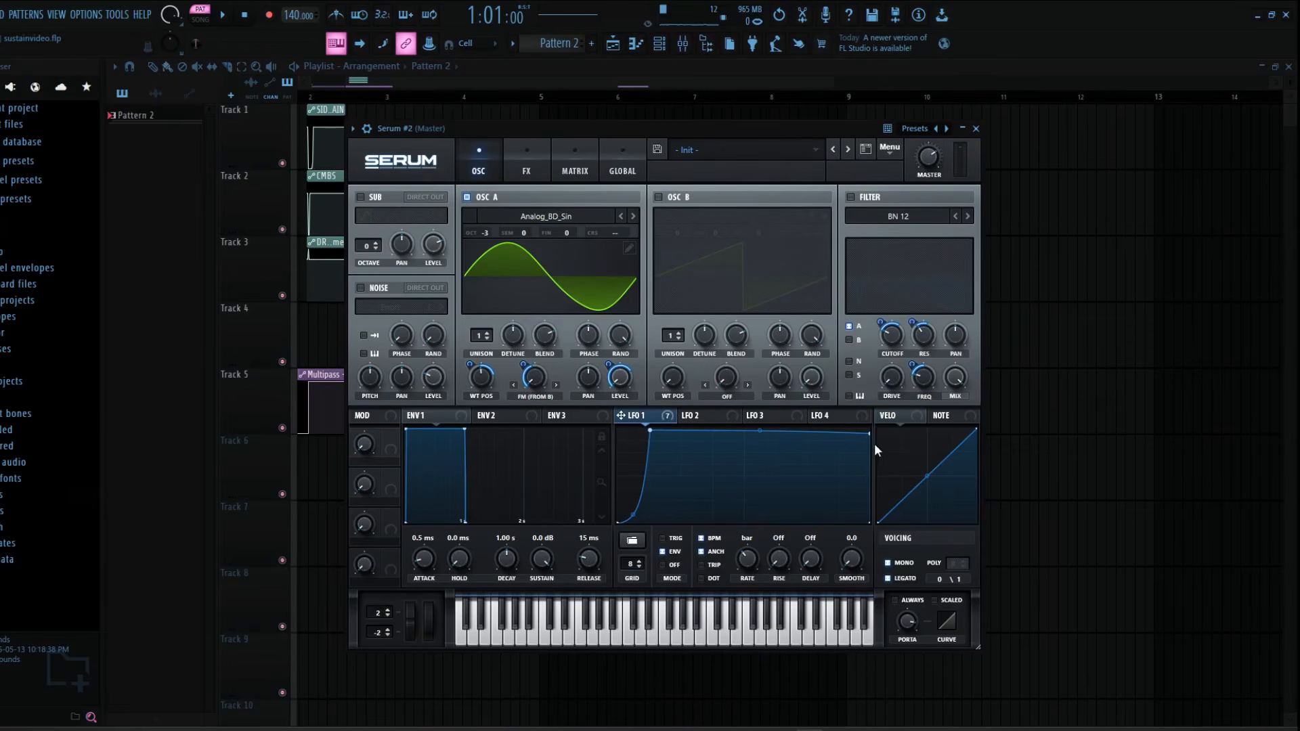
{"action": "left_click_drag", "start_coordinate": [888, 421], "coordinate": [899, 433]}
{"action": "right_click", "coordinate": [538, 369]}
{"action": "left_click", "coordinate": [545, 402]}
{"action": "right_click", "coordinate": [481, 377]}
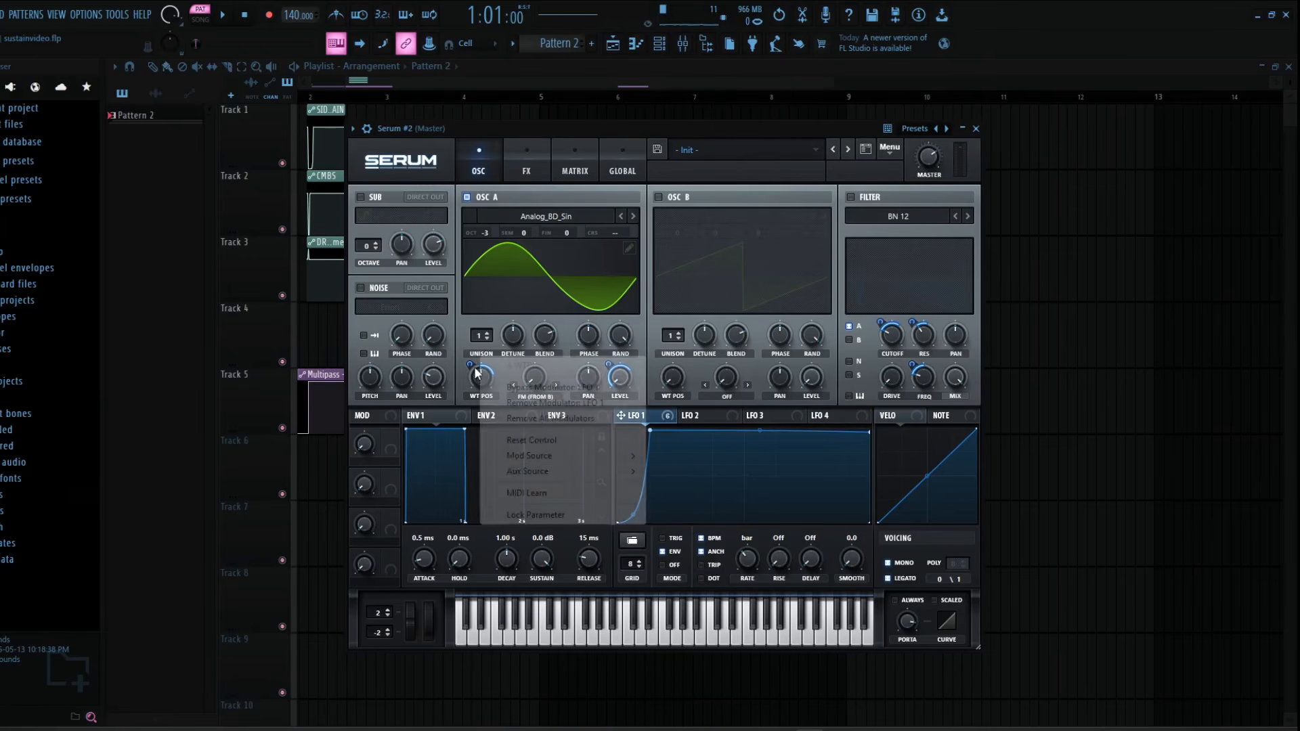
{"action": "left_click", "coordinate": [512, 402]}
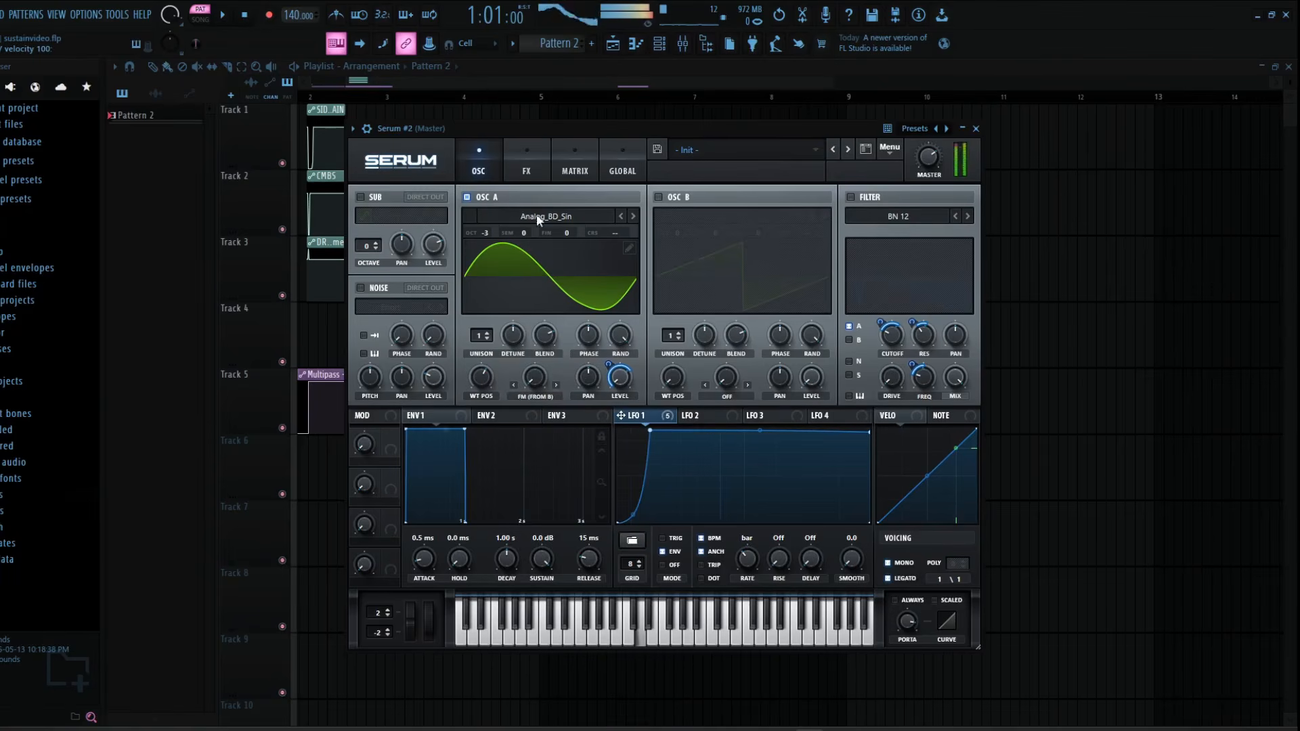
Step: Bypass the Compressor, Filter and Hyper/Dimension effects in Serum #2 and set the distortion drive to 34%
{"action": "left_click", "coordinate": [526, 166]}
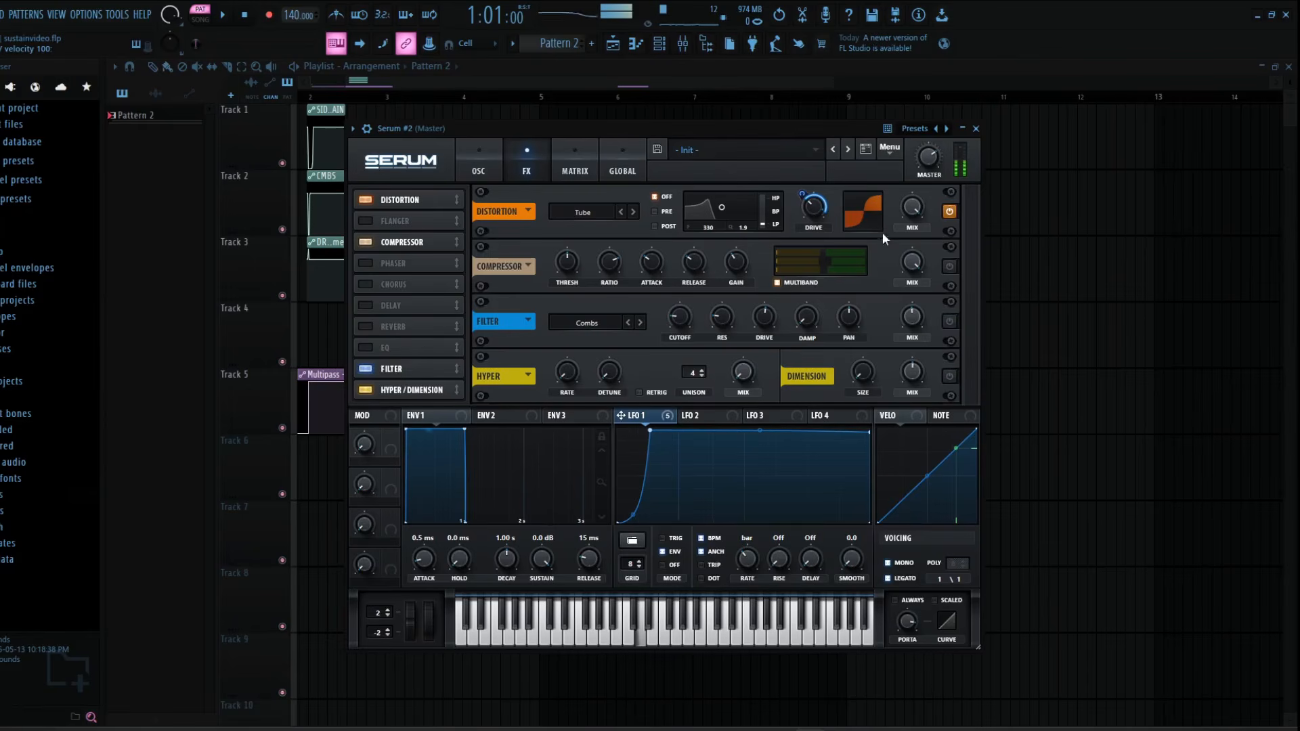
{"action": "mouse_move", "coordinate": [827, 212]}
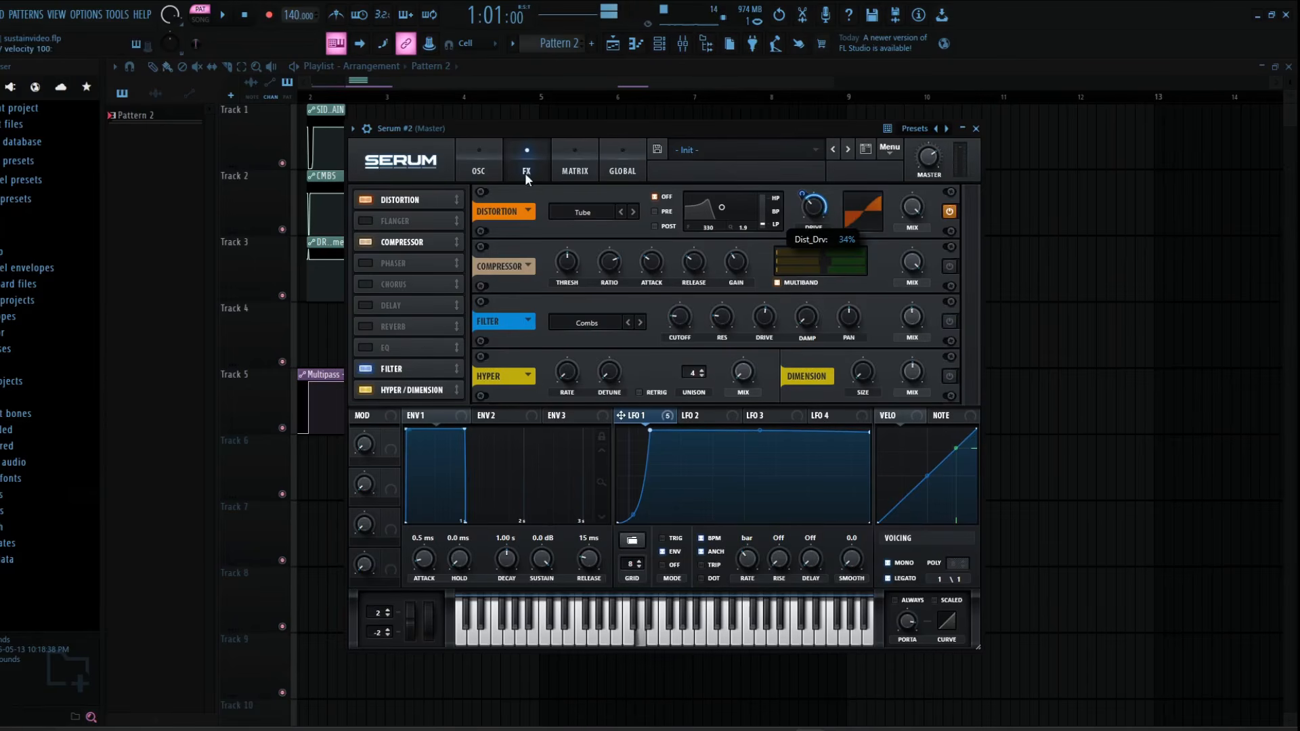
{"action": "left_click", "coordinate": [478, 166]}
Step: In Serum #2's piano roll, draw a C5 note from bar 1 to bar 4 and an overlapping D5 starting slightly later, ending at bar 4
{"action": "left_click", "coordinate": [975, 129]}
{"action": "right_click", "coordinate": [601, 231]}
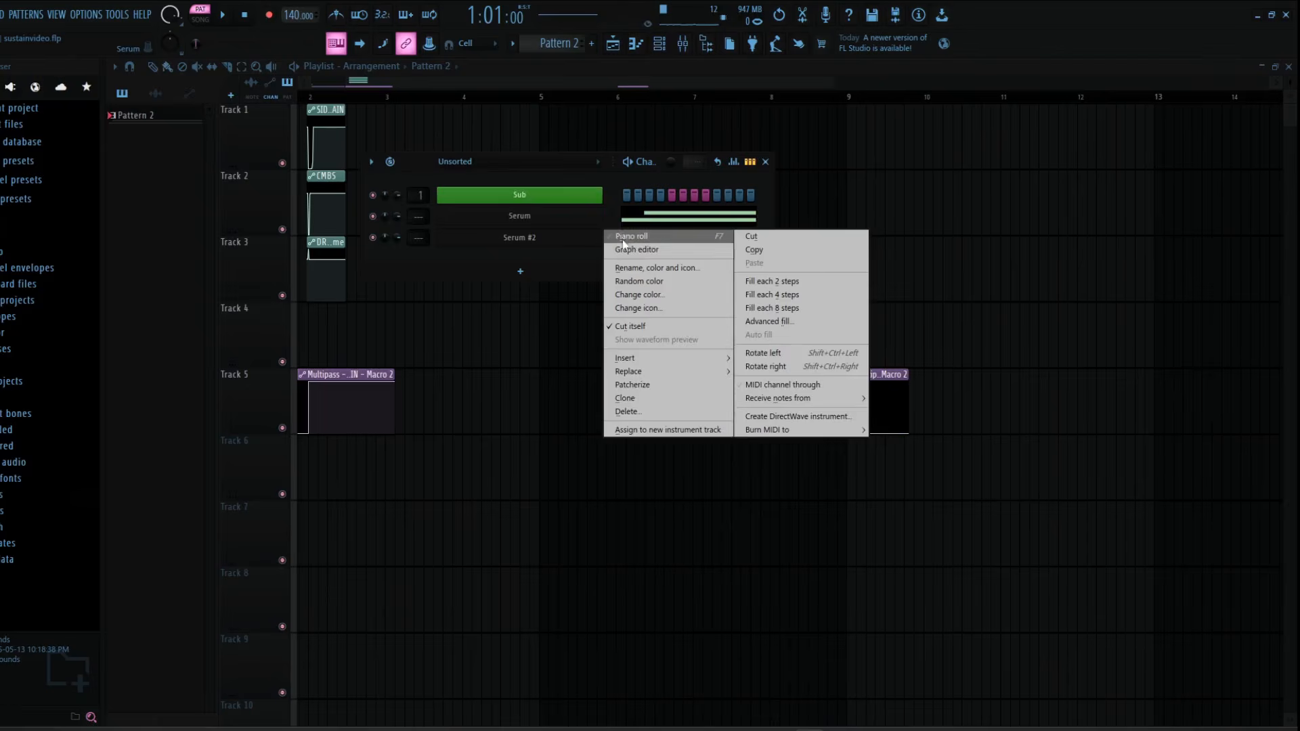
{"action": "left_click", "coordinate": [618, 238]}
{"action": "left_click", "coordinate": [203, 347]}
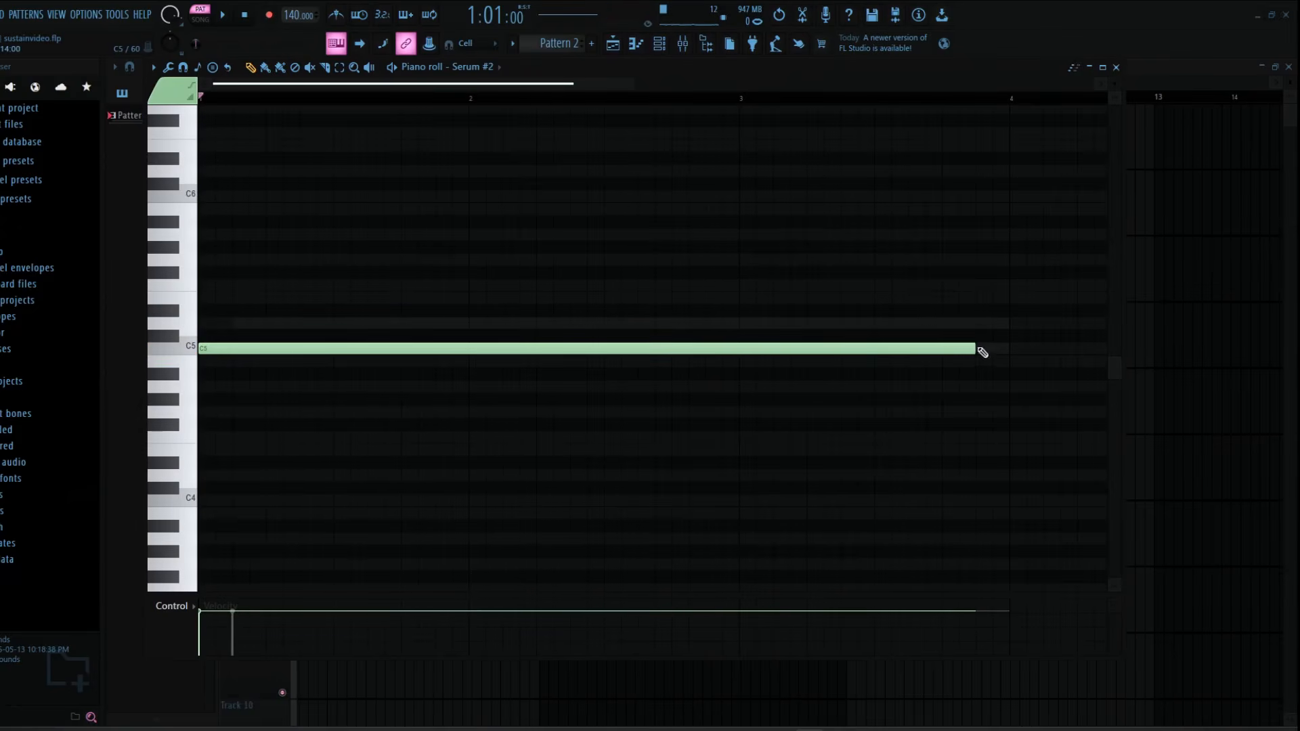
{"action": "left_click", "coordinate": [245, 321]}
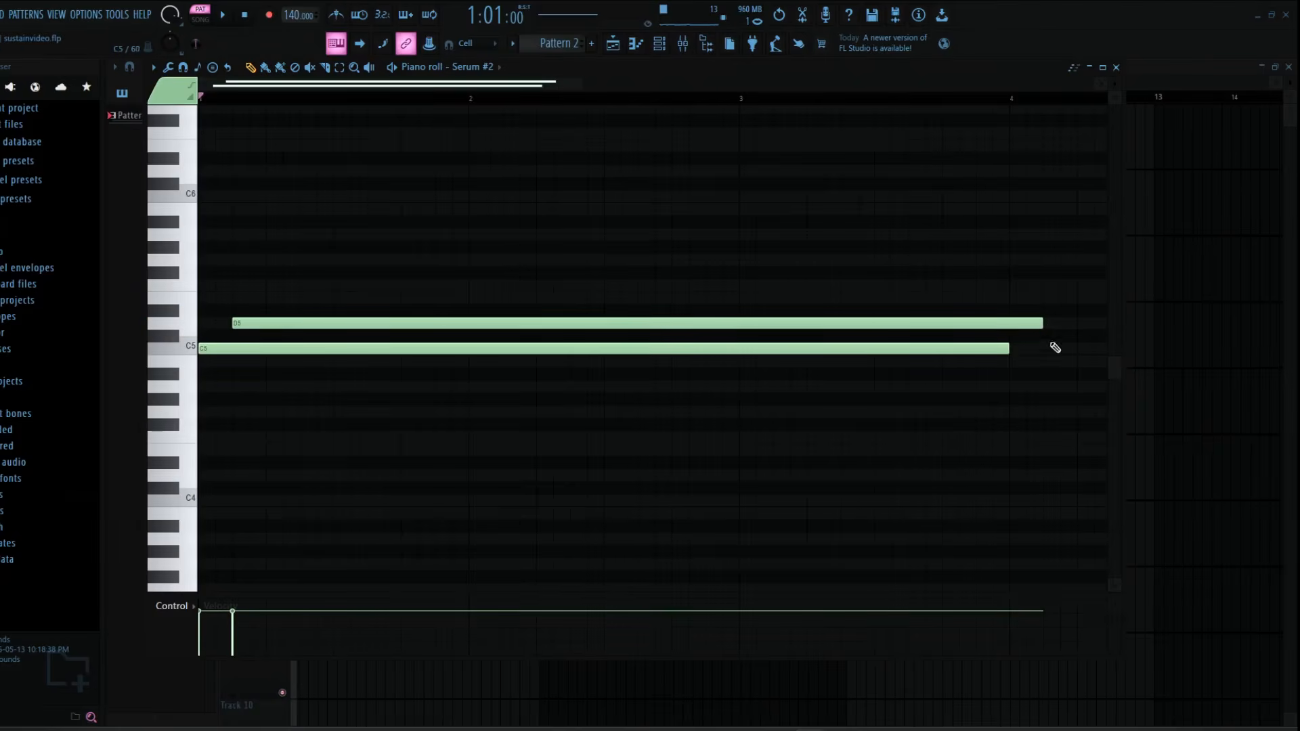
{"action": "left_click_drag", "start_coordinate": [1028, 324], "coordinate": [1009, 324]}
{"action": "left_click", "coordinate": [1116, 67]}
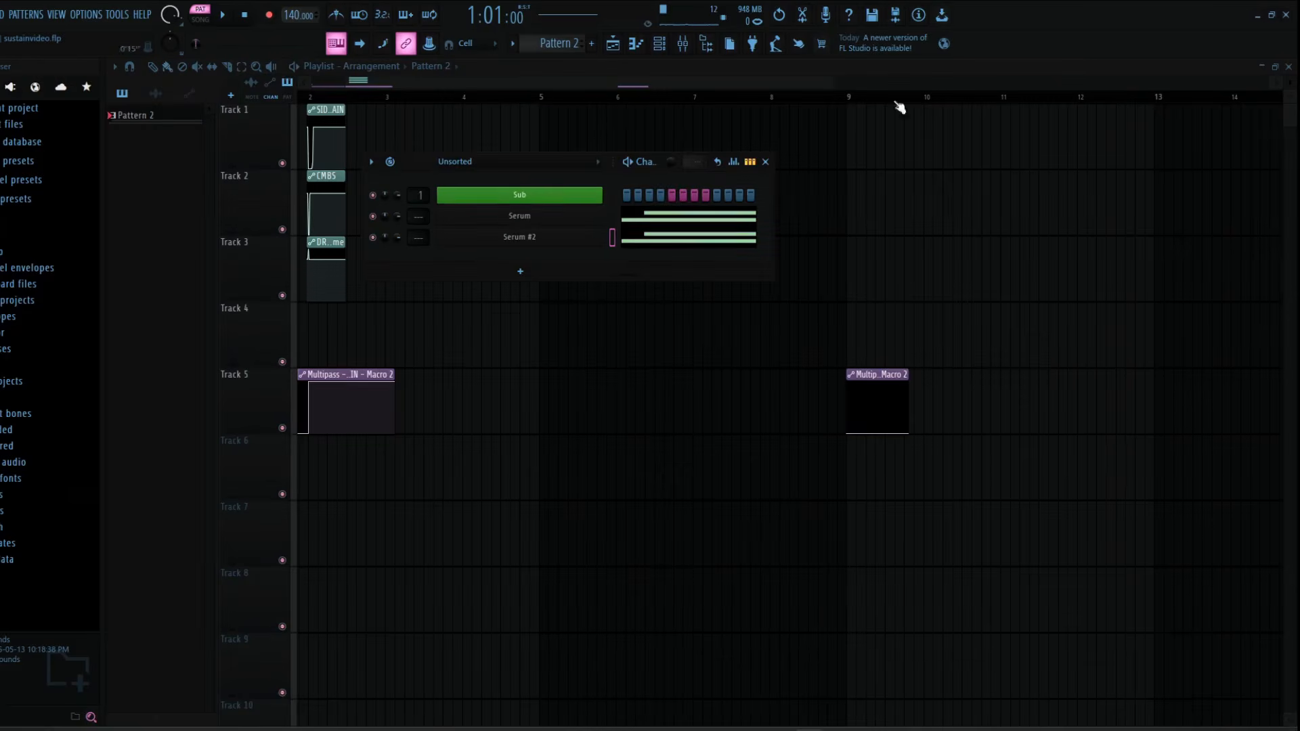
Step: Route the Serum and Serum #2 channels to their own free mixer tracks, 4 and 5
{"action": "right_click", "coordinate": [420, 221]}
{"action": "left_click", "coordinate": [474, 459]}
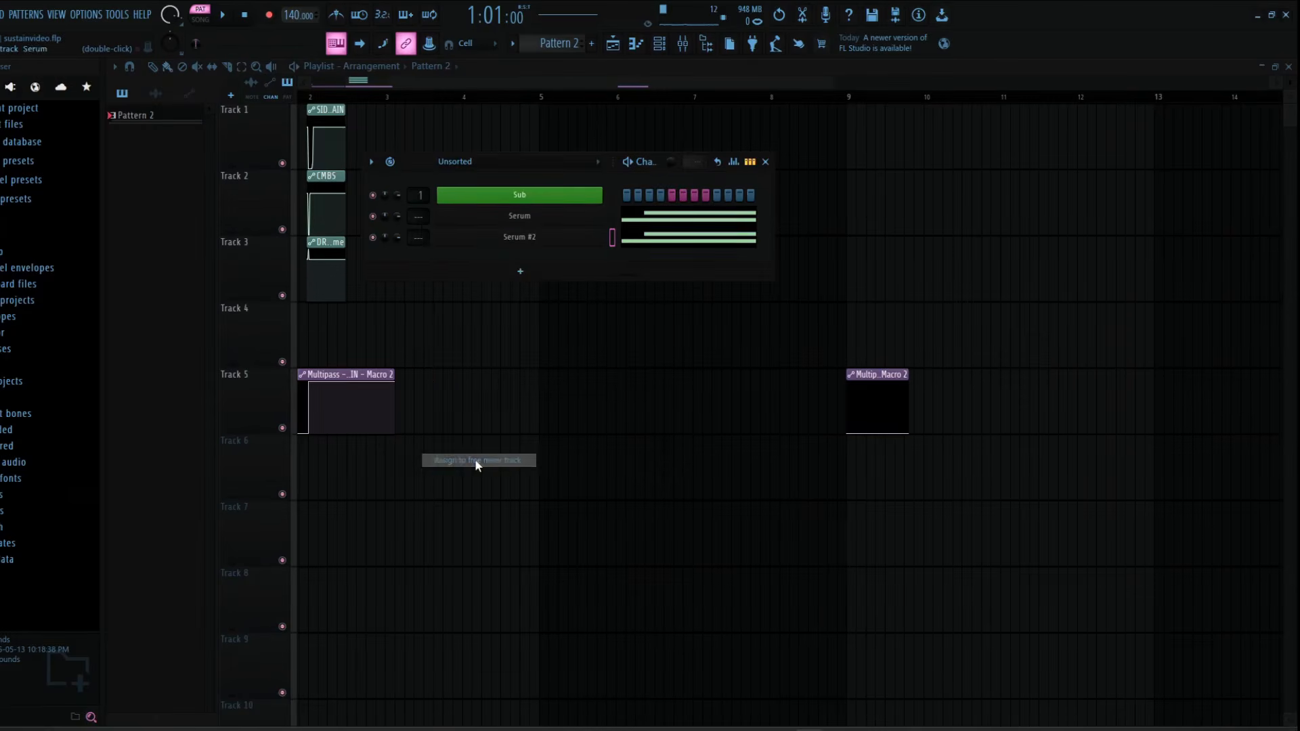
{"action": "left_click", "coordinate": [1288, 67]}
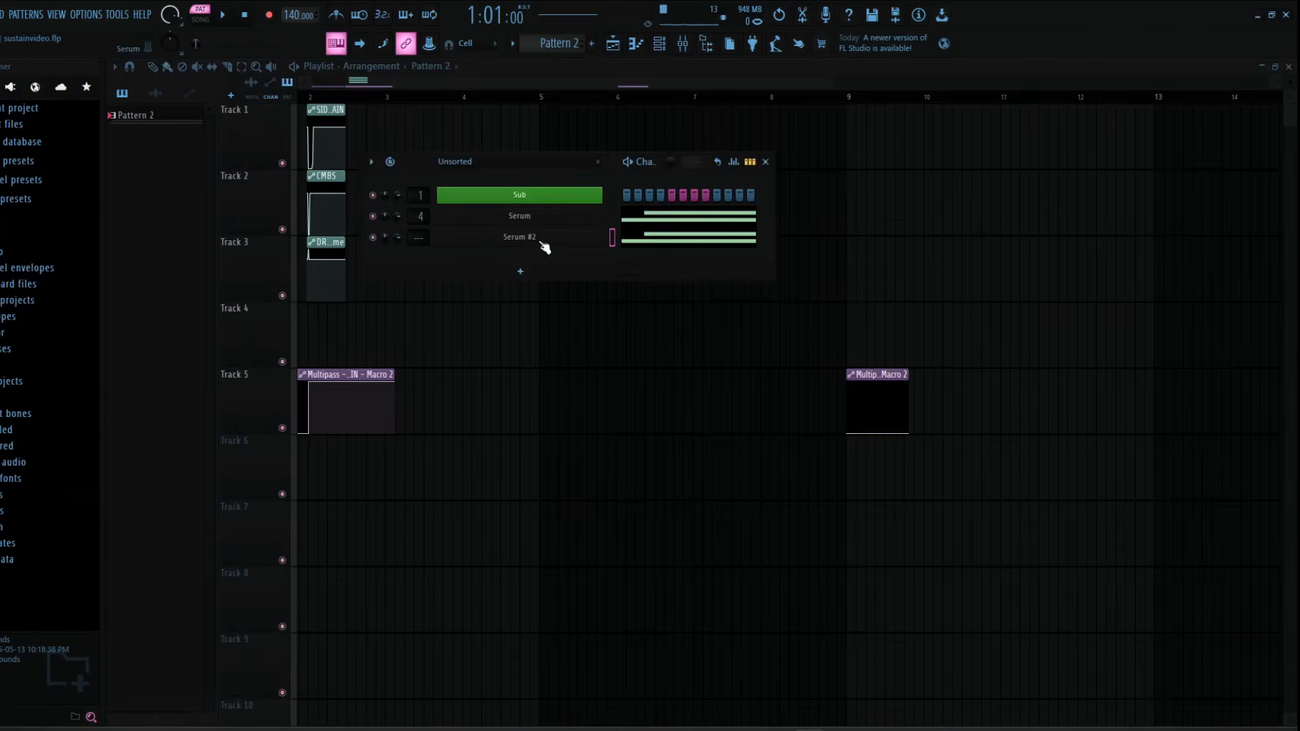
{"action": "right_click", "coordinate": [417, 240]}
{"action": "left_click", "coordinate": [464, 483]}
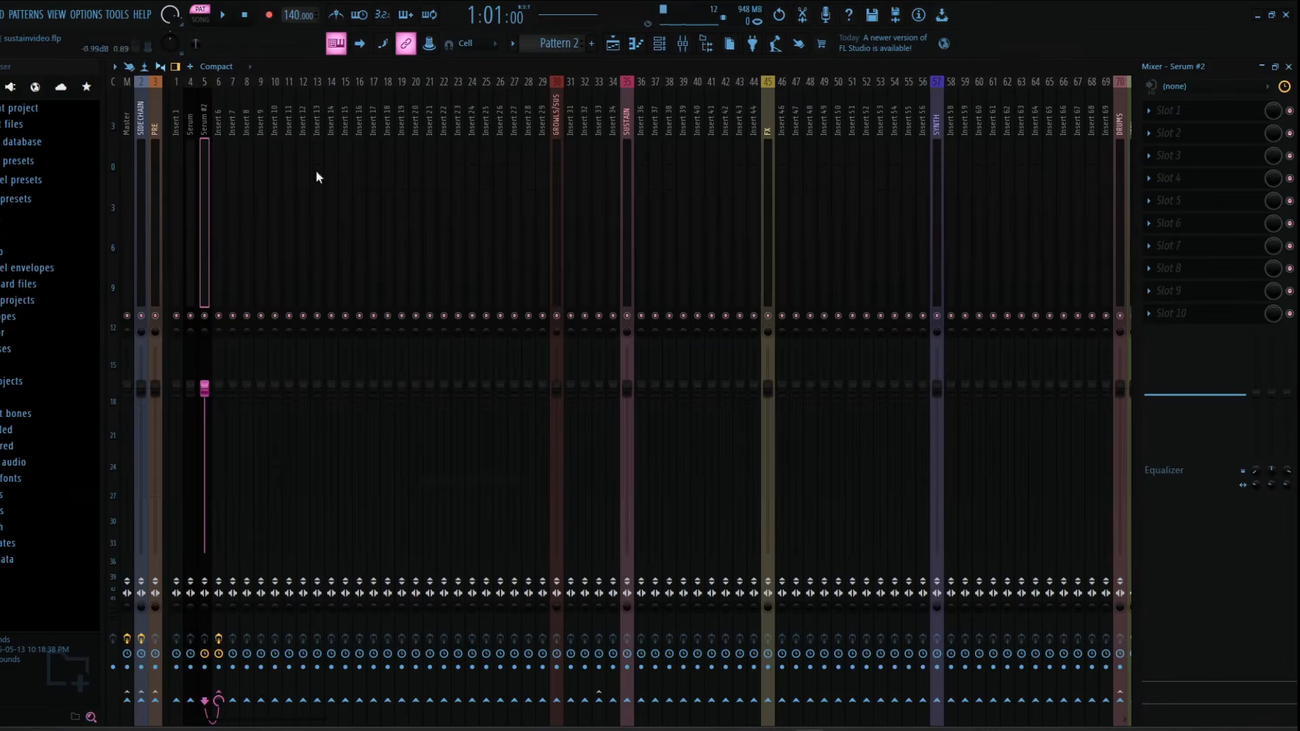
Step: Rename the Serum mixer track to SUS and color it red
{"action": "left_click", "coordinate": [194, 137]}
{"action": "right_click", "coordinate": [189, 127]}
{"action": "left_click", "coordinate": [234, 94]}
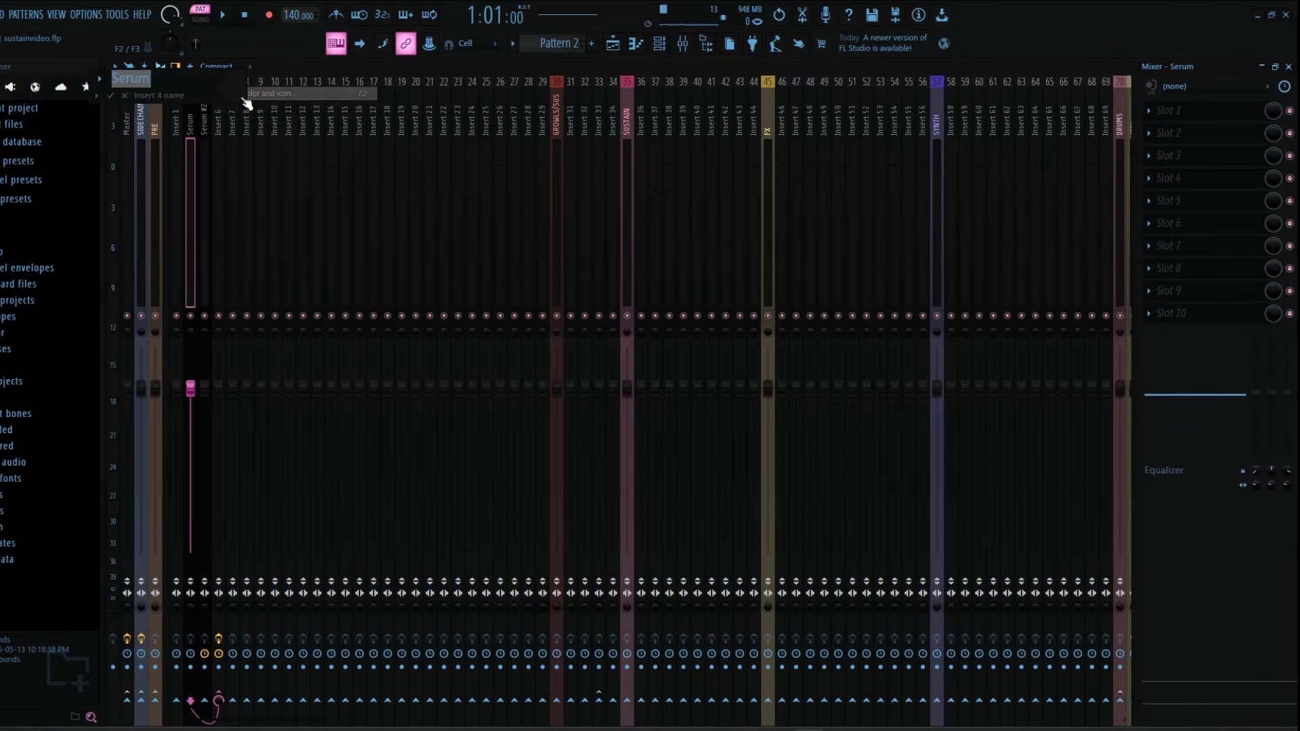
{"action": "left_click", "coordinate": [242, 98]}
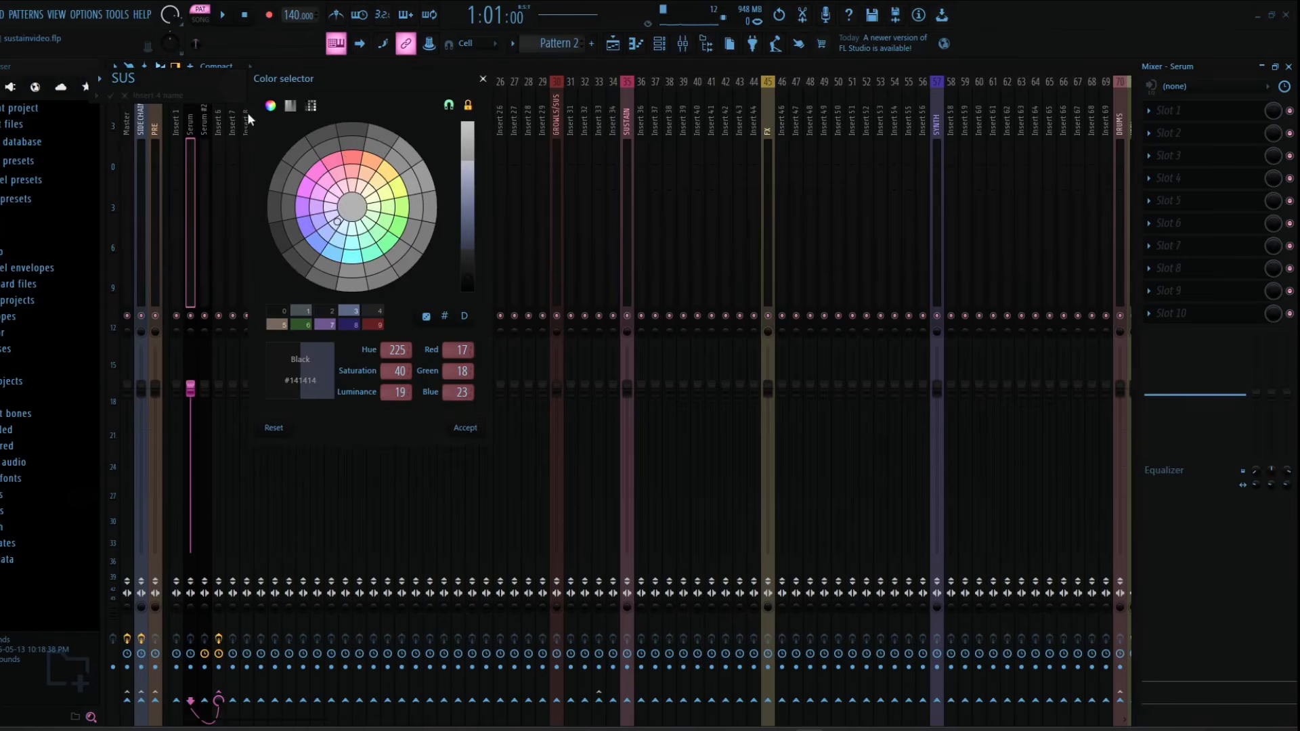
{"action": "left_click", "coordinate": [351, 161]}
{"action": "left_click", "coordinate": [463, 424]}
{"action": "left_click", "coordinate": [112, 95]}
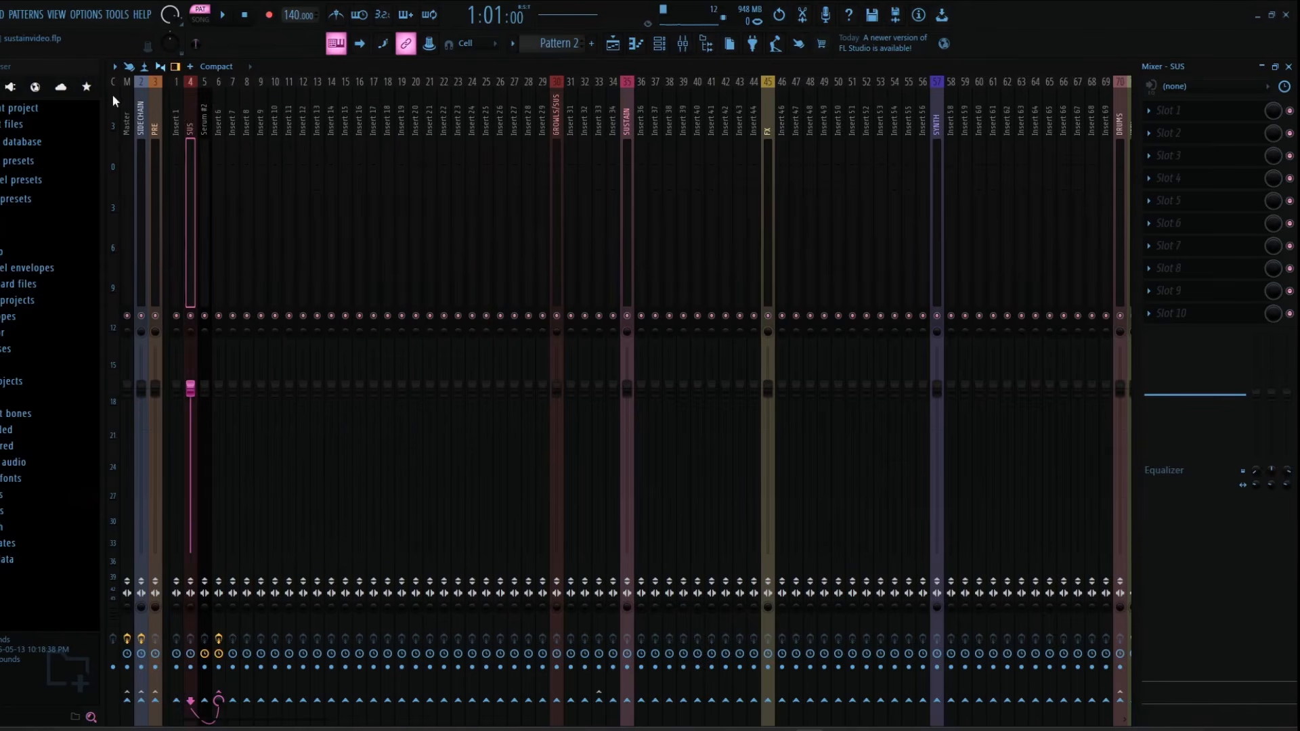
Step: Rename the Serum #2 mixer track to SUB and color it dark yellow (#605120)
{"action": "left_click", "coordinate": [205, 116]}
{"action": "right_click", "coordinate": [205, 117]}
{"action": "left_click", "coordinate": [269, 96]}
{"action": "type", "text": "SUB"}
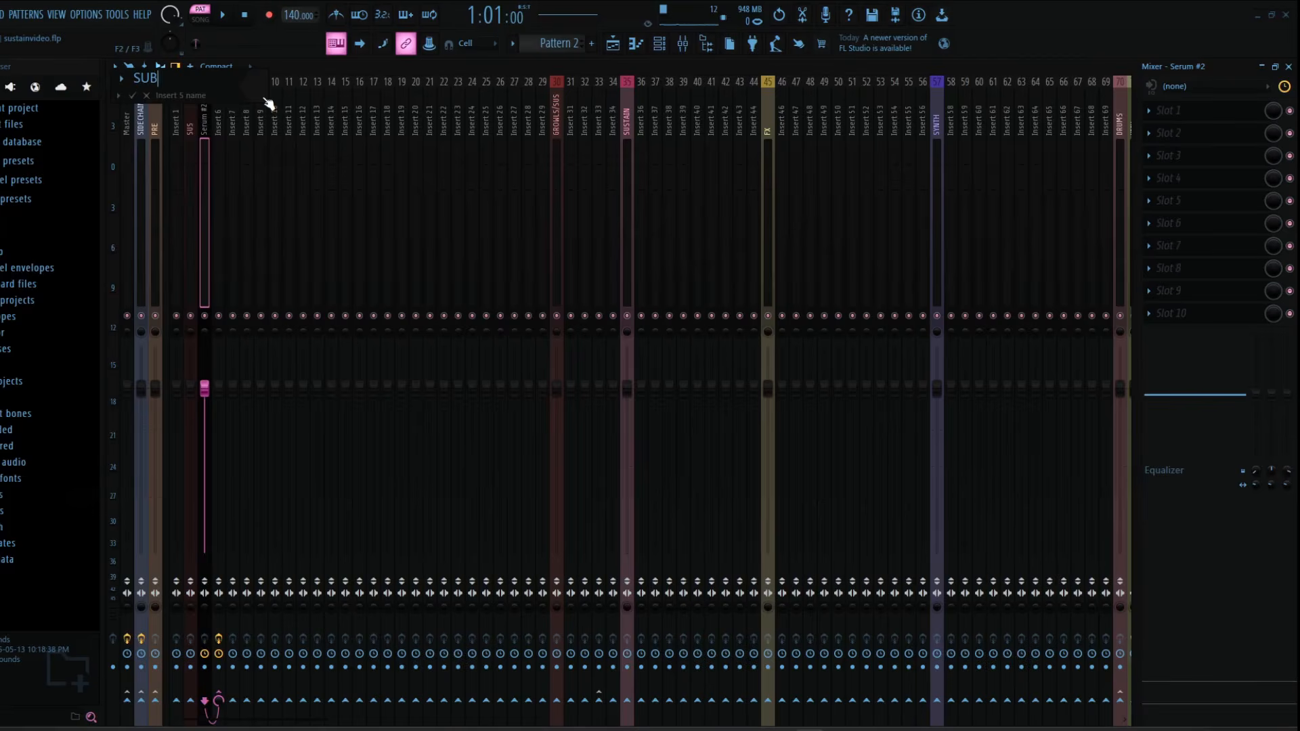
{"action": "left_click", "coordinate": [264, 100]}
{"action": "left_click", "coordinate": [413, 179]}
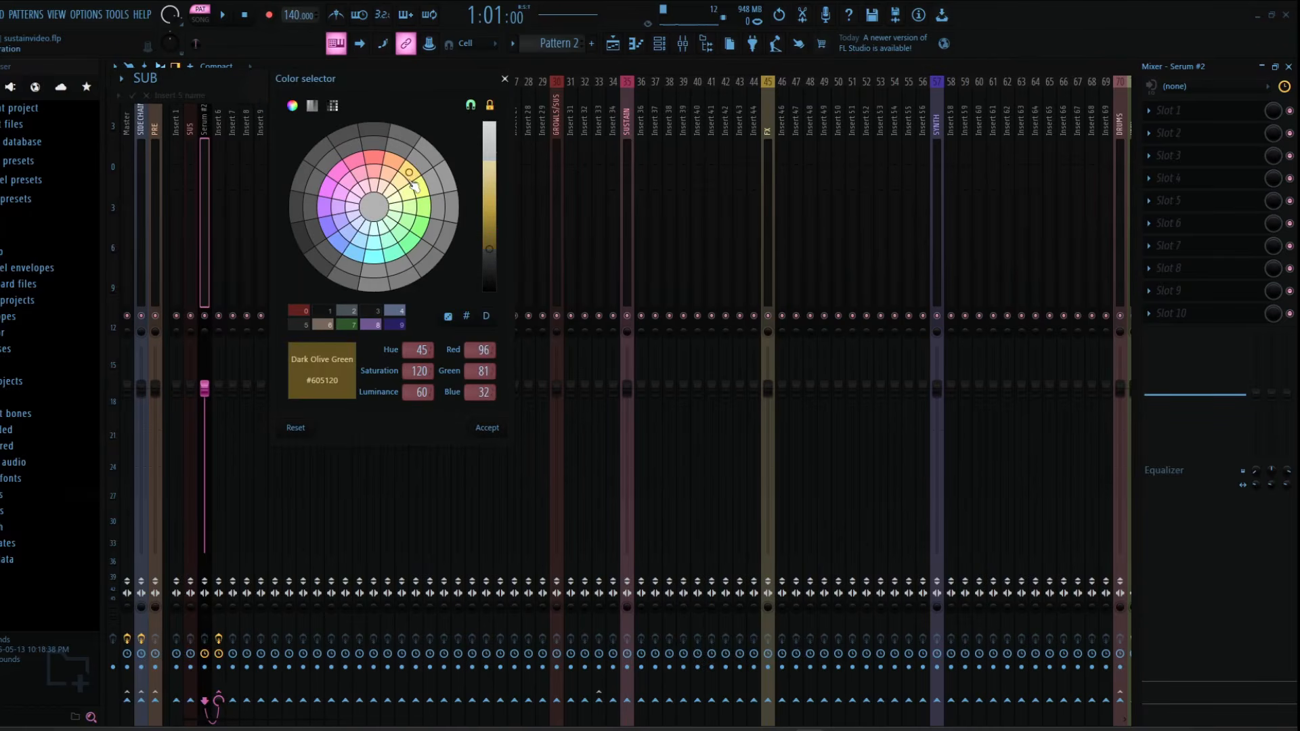
{"action": "left_click", "coordinate": [473, 427]}
{"action": "key", "text": "Return"}
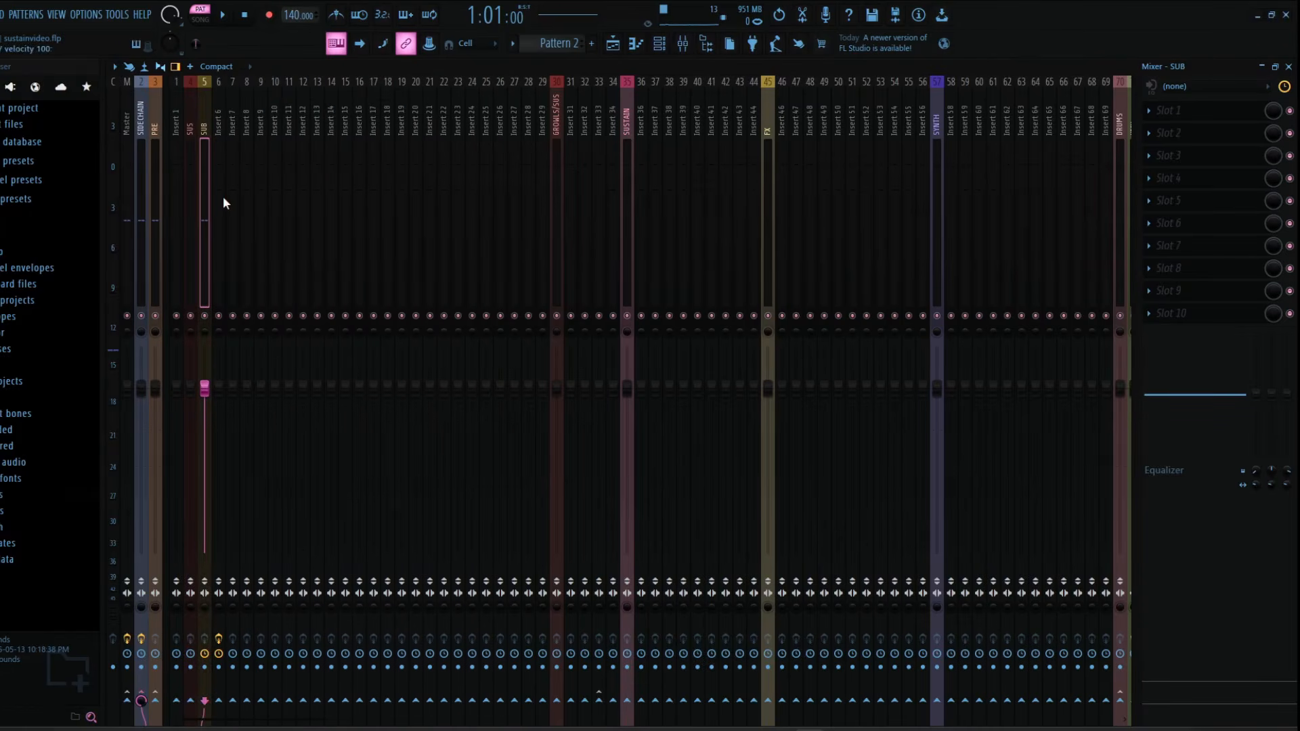
Step: Load Fruity Parametric EQ 2 in slot 1 of the SUB track and change band 4 to a notch filter
{"action": "left_click", "coordinate": [1150, 116]}
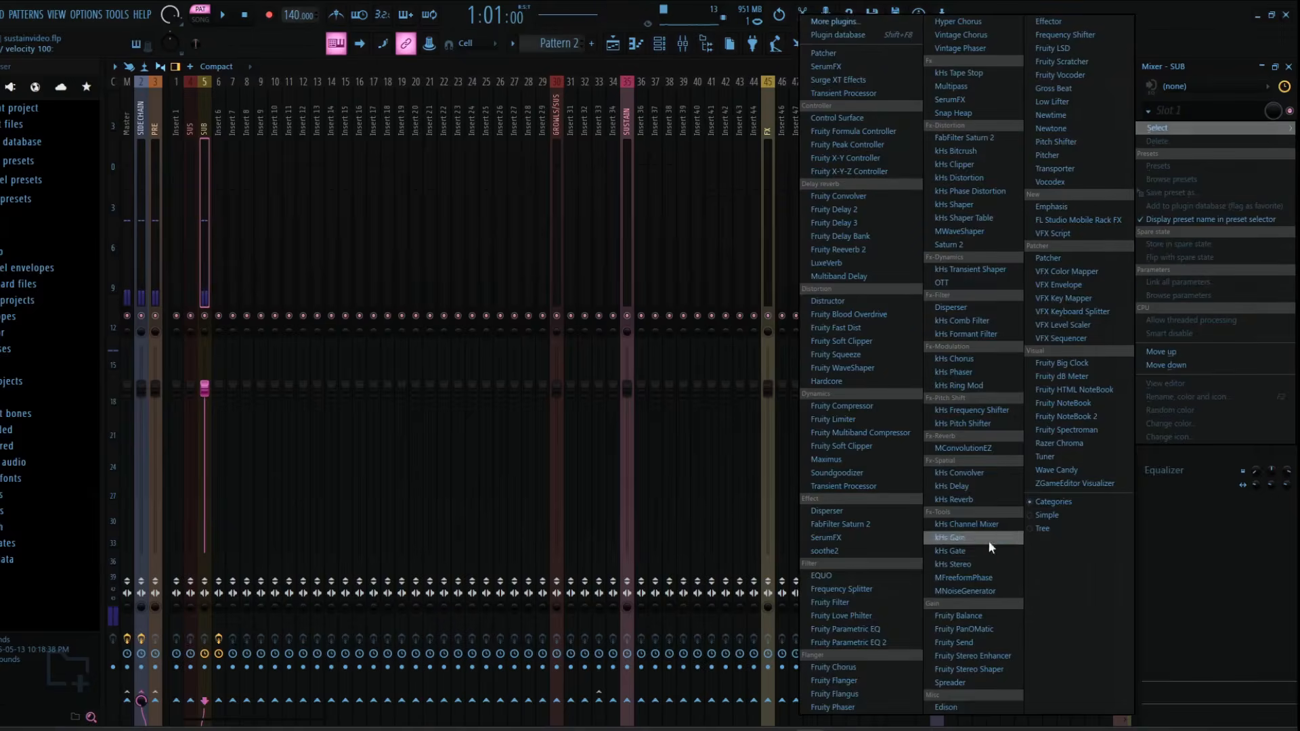
{"action": "left_click", "coordinate": [887, 641]}
{"action": "right_click", "coordinate": [370, 325]}
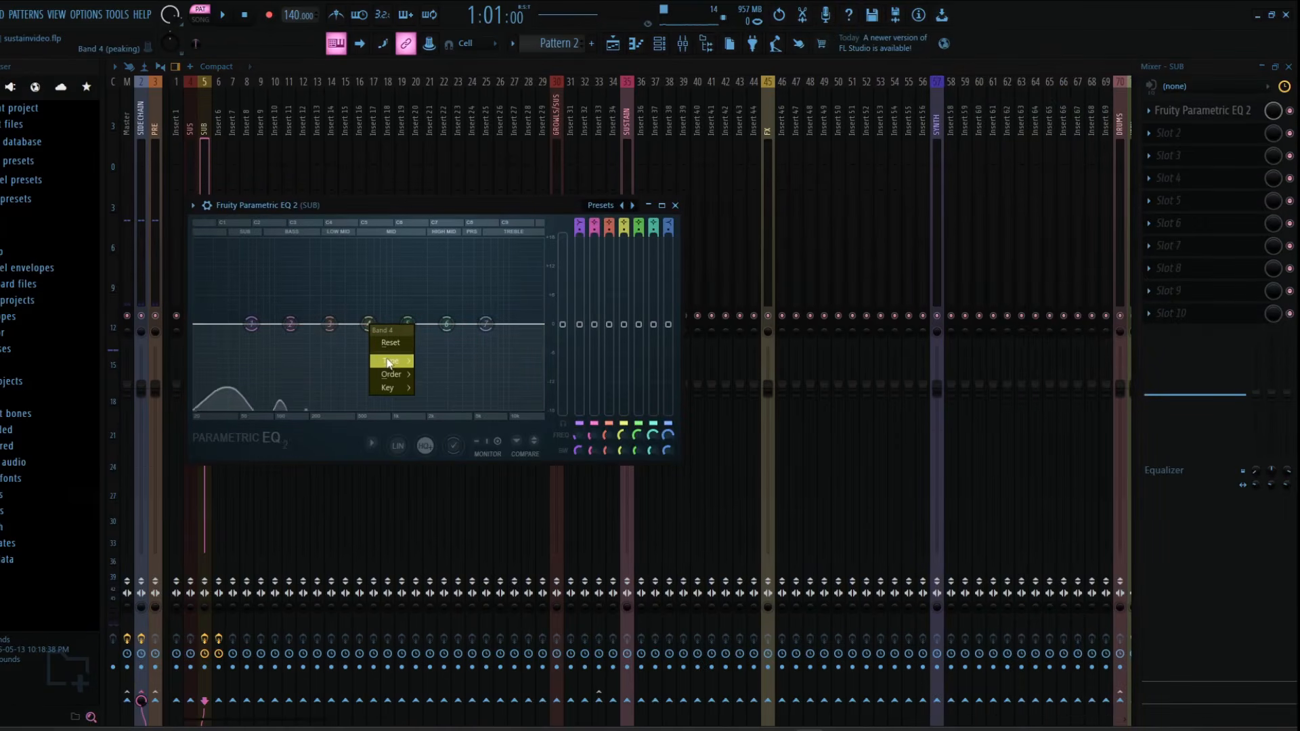
{"action": "mouse_move", "coordinate": [389, 362]}
{"action": "right_click", "coordinate": [451, 416]}
{"action": "left_click", "coordinate": [437, 372]}
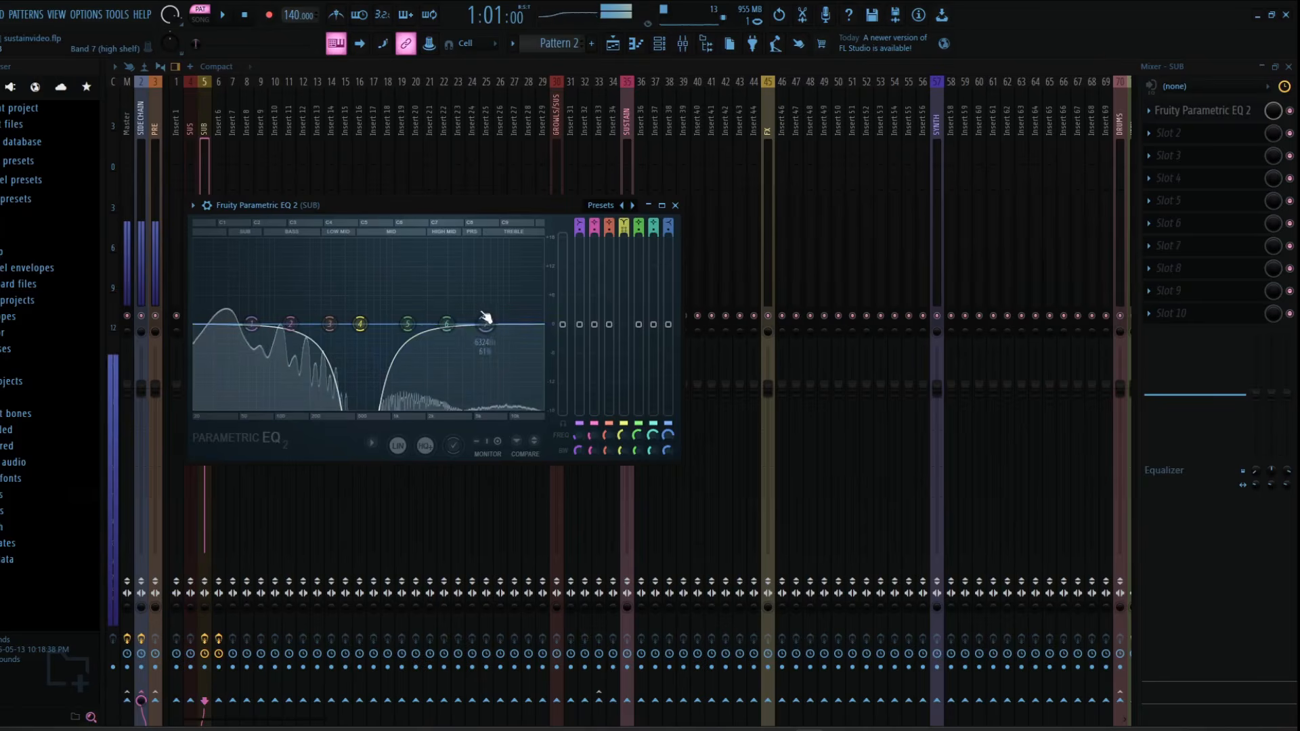
Step: Shape the SUB EQ with band 7 fully cut at about 669 Hz, the band 4 notch at about 433 Hz, and band 1 boosted
{"action": "left_click_drag", "start_coordinate": [486, 318], "coordinate": [371, 404]}
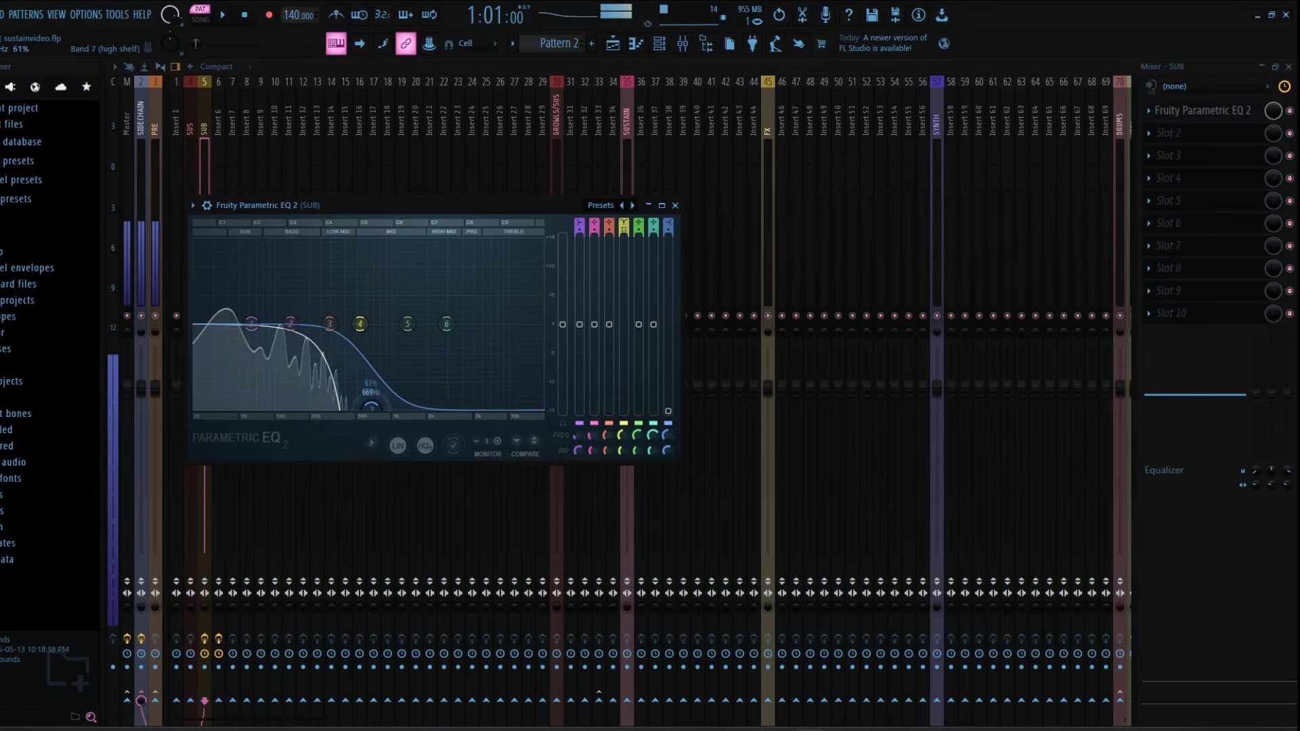
{"action": "left_click_drag", "start_coordinate": [360, 325], "coordinate": [349, 323]}
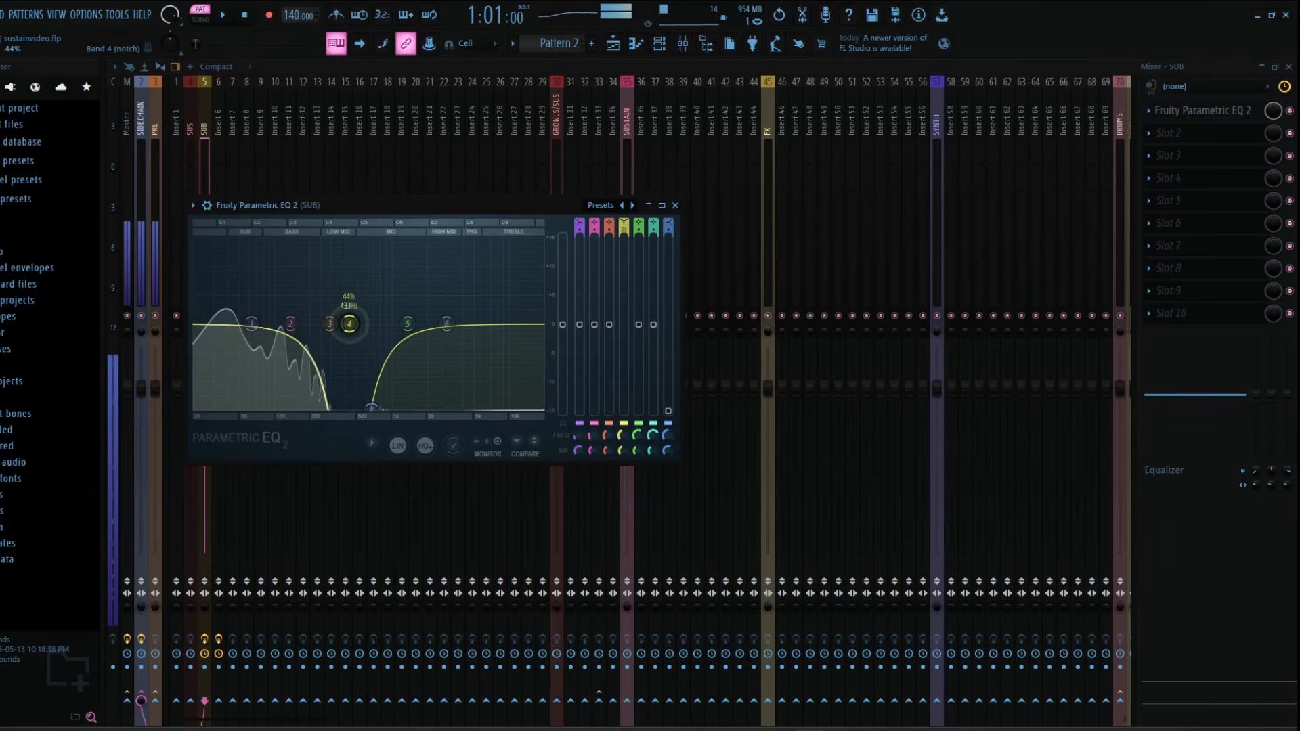
{"action": "left_click_drag", "start_coordinate": [252, 318], "coordinate": [272, 258]}
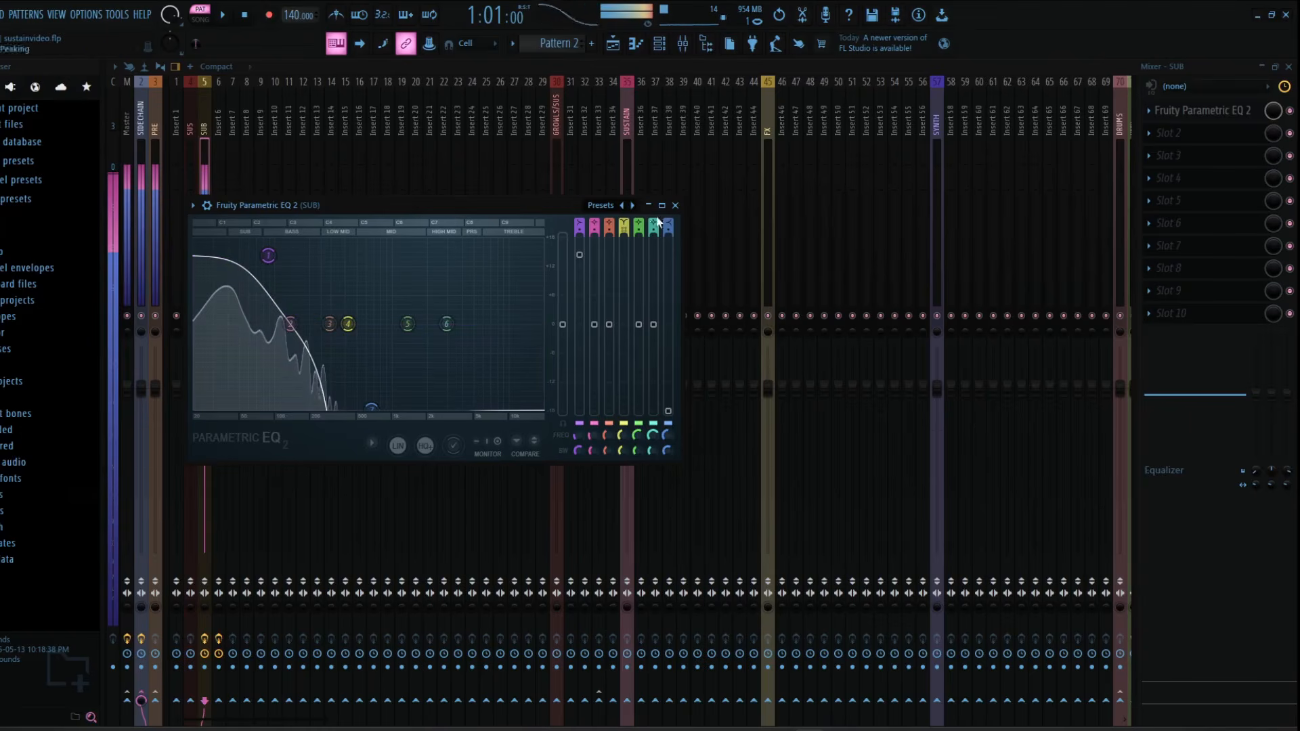
{"action": "left_click", "coordinate": [674, 206]}
Step: Enable the noise oscillator in Serum #2 with the Analog noise AlphaNz, and check its spectrum in the SUB track's EQ
{"action": "left_click", "coordinate": [658, 44]}
{"action": "left_click", "coordinate": [512, 248]}
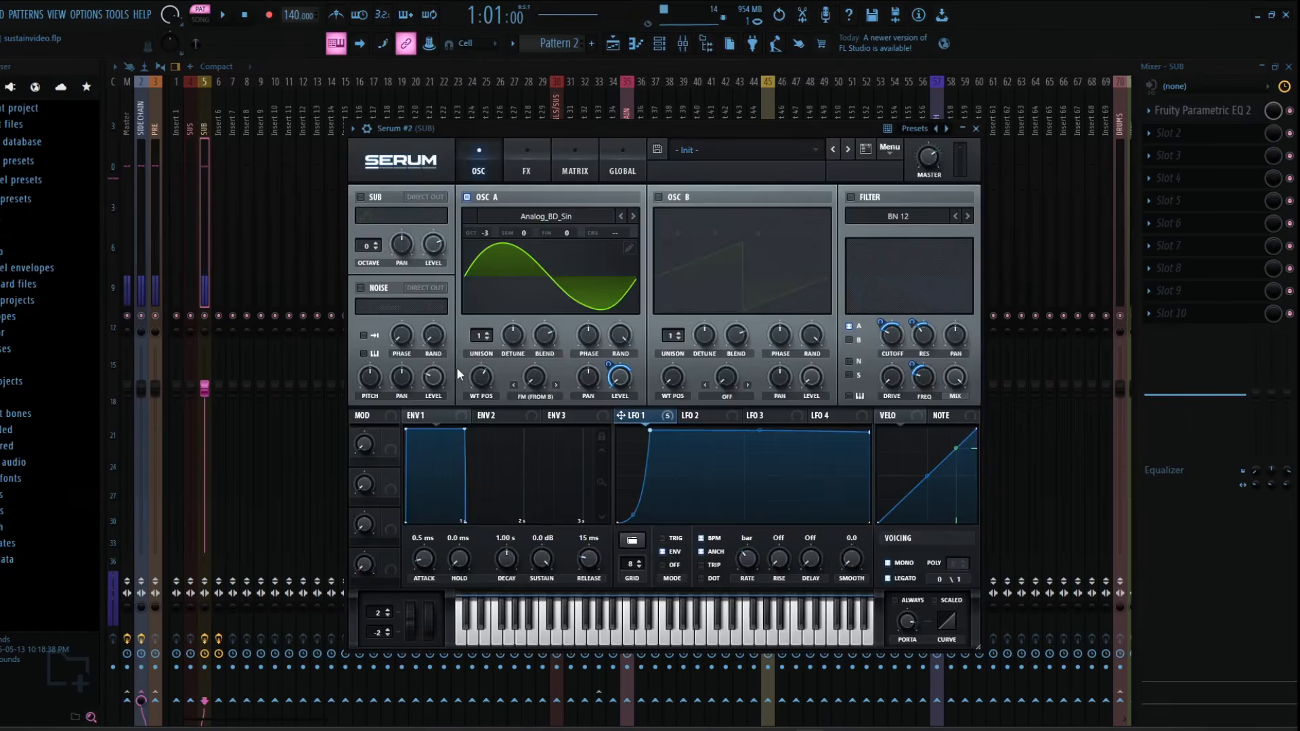
{"action": "left_click", "coordinate": [362, 289]}
{"action": "left_click", "coordinate": [399, 307]}
{"action": "mouse_move", "coordinate": [400, 311]}
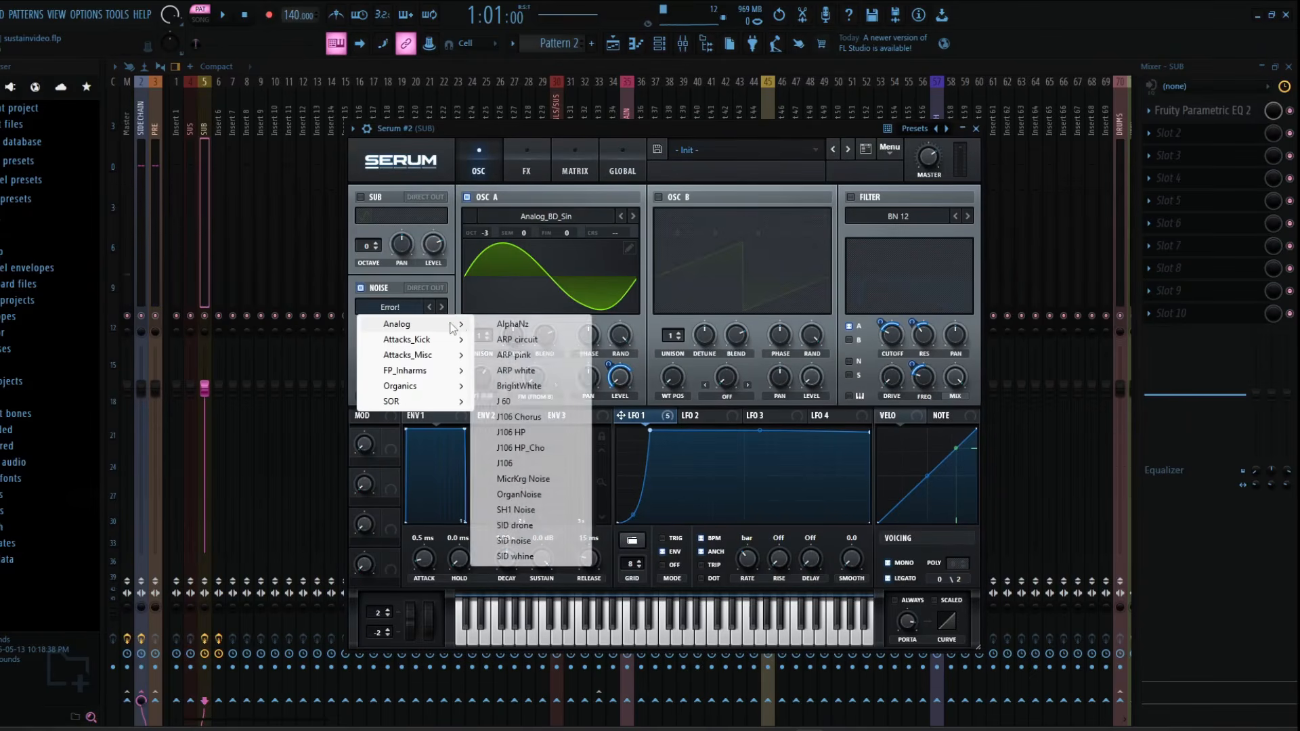
{"action": "left_click", "coordinate": [497, 318]}
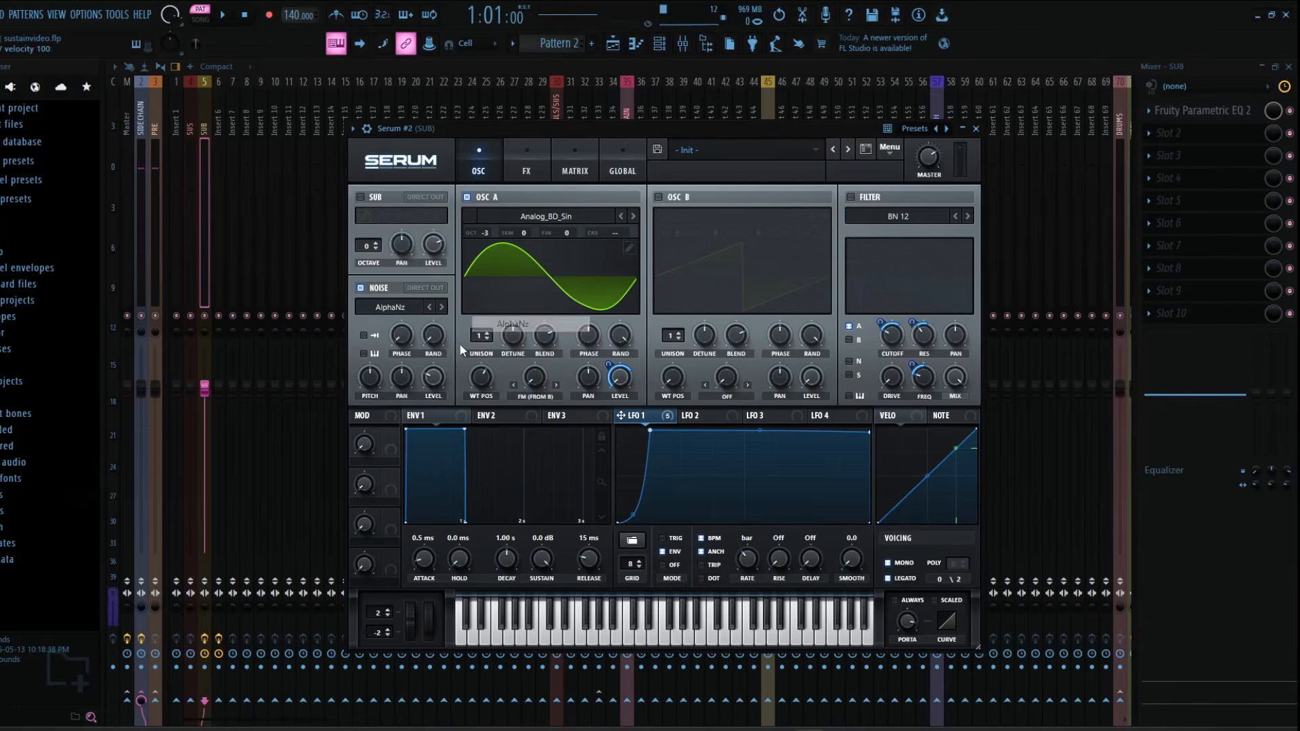
{"action": "left_click", "coordinate": [976, 129]}
{"action": "left_click", "coordinate": [1202, 110]}
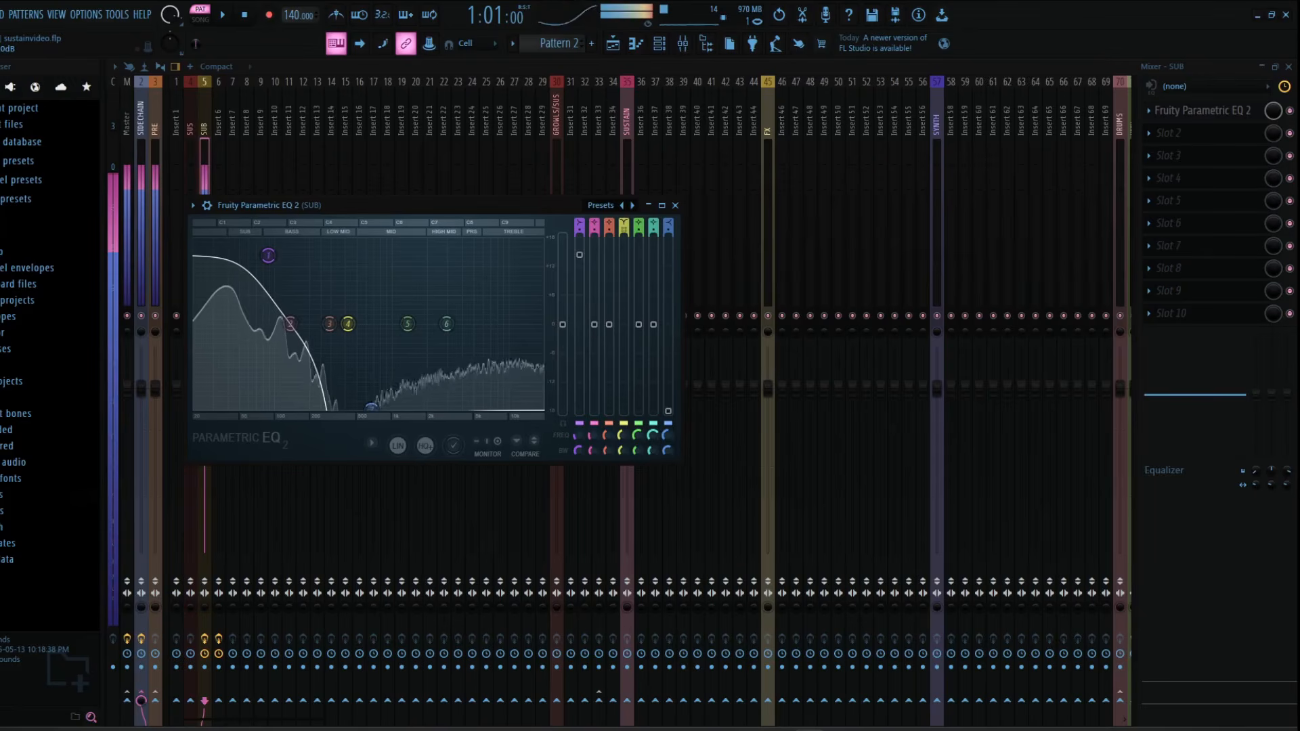
{"action": "left_click", "coordinate": [675, 205]}
Step: Add kHs Stereo to slot 5 of the SUB track and reduce its width
{"action": "left_click", "coordinate": [1191, 200]}
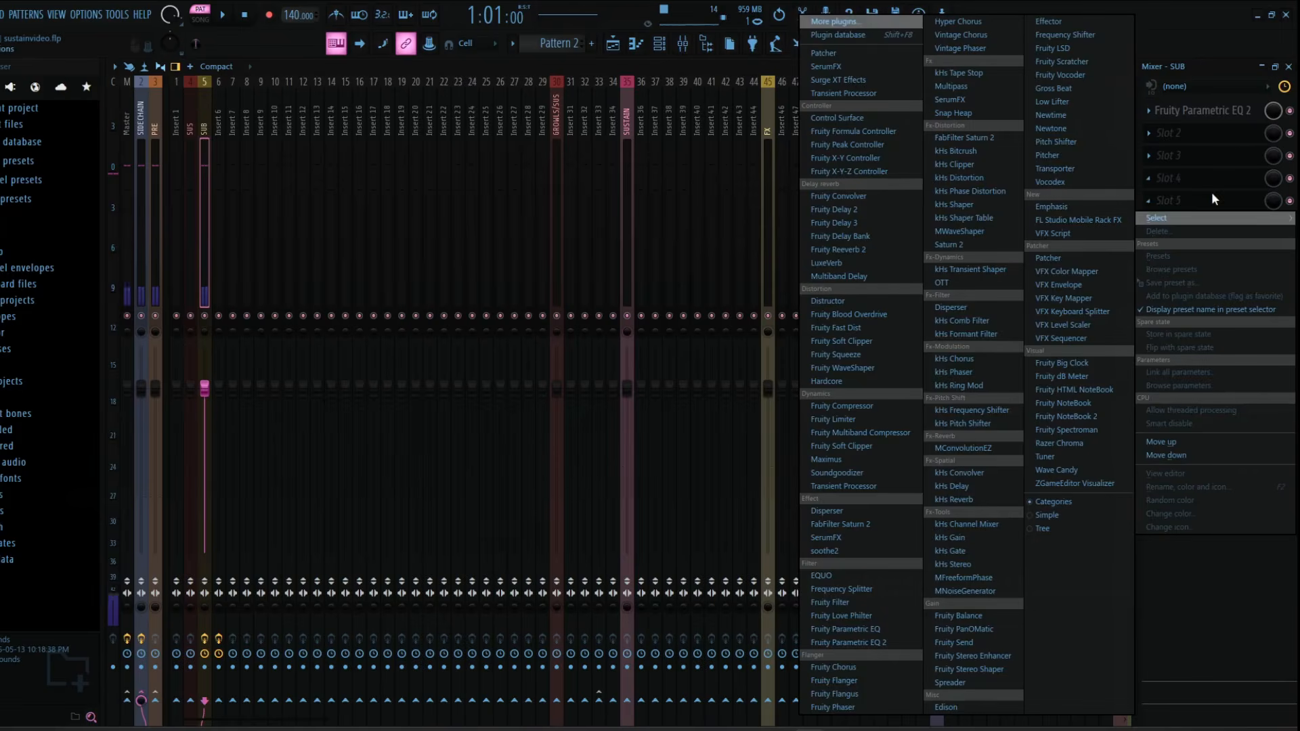
{"action": "left_click", "coordinate": [988, 562]}
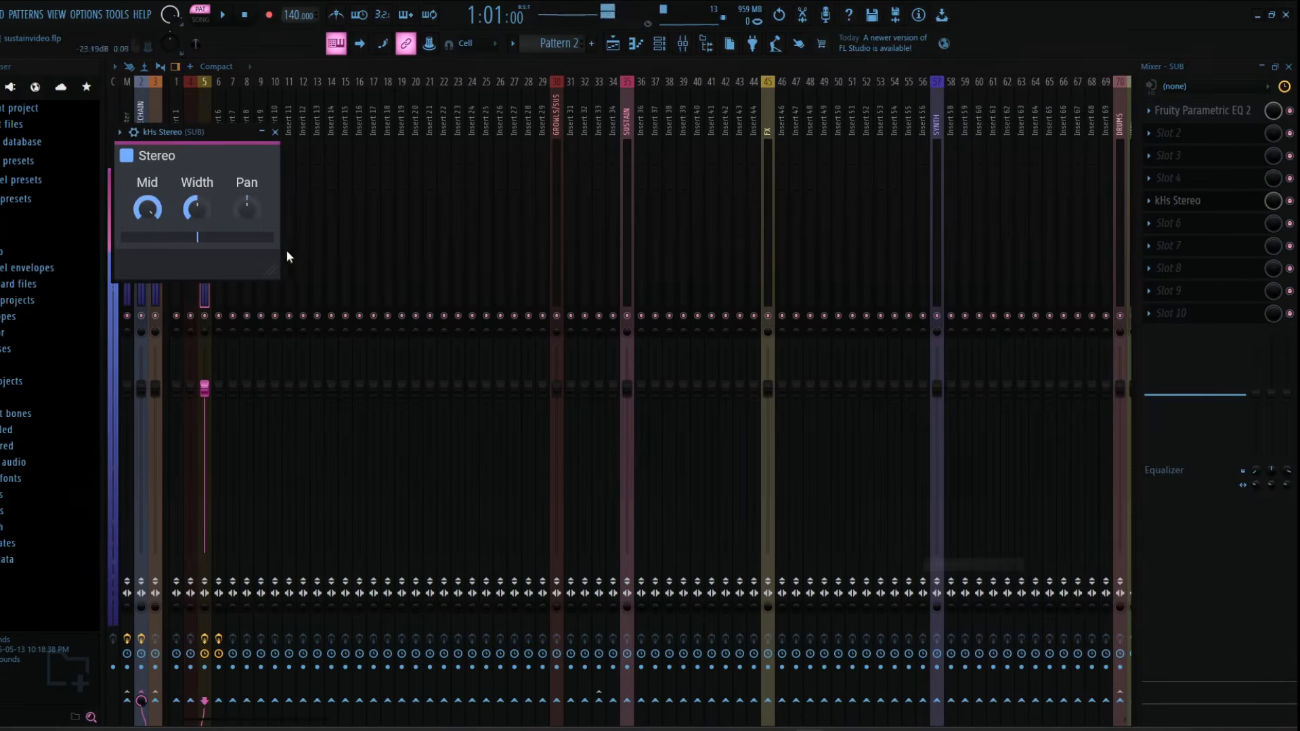
{"action": "left_click_drag", "start_coordinate": [197, 207], "coordinate": [197, 239]}
{"action": "left_click", "coordinate": [276, 131]}
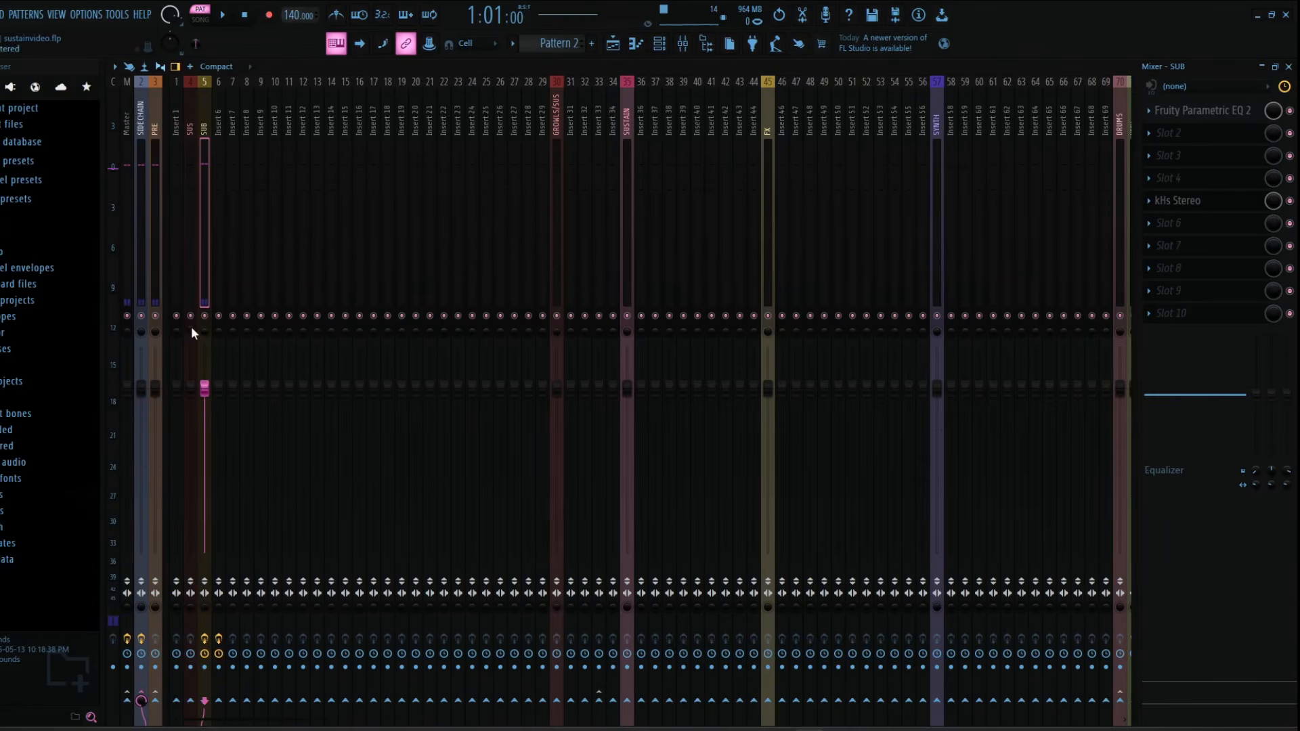
Step: Solo and audition the SUS track, and add Fruity Fast Dist to its first effect slot
{"action": "key", "text": "space"}
{"action": "key", "text": "space"}
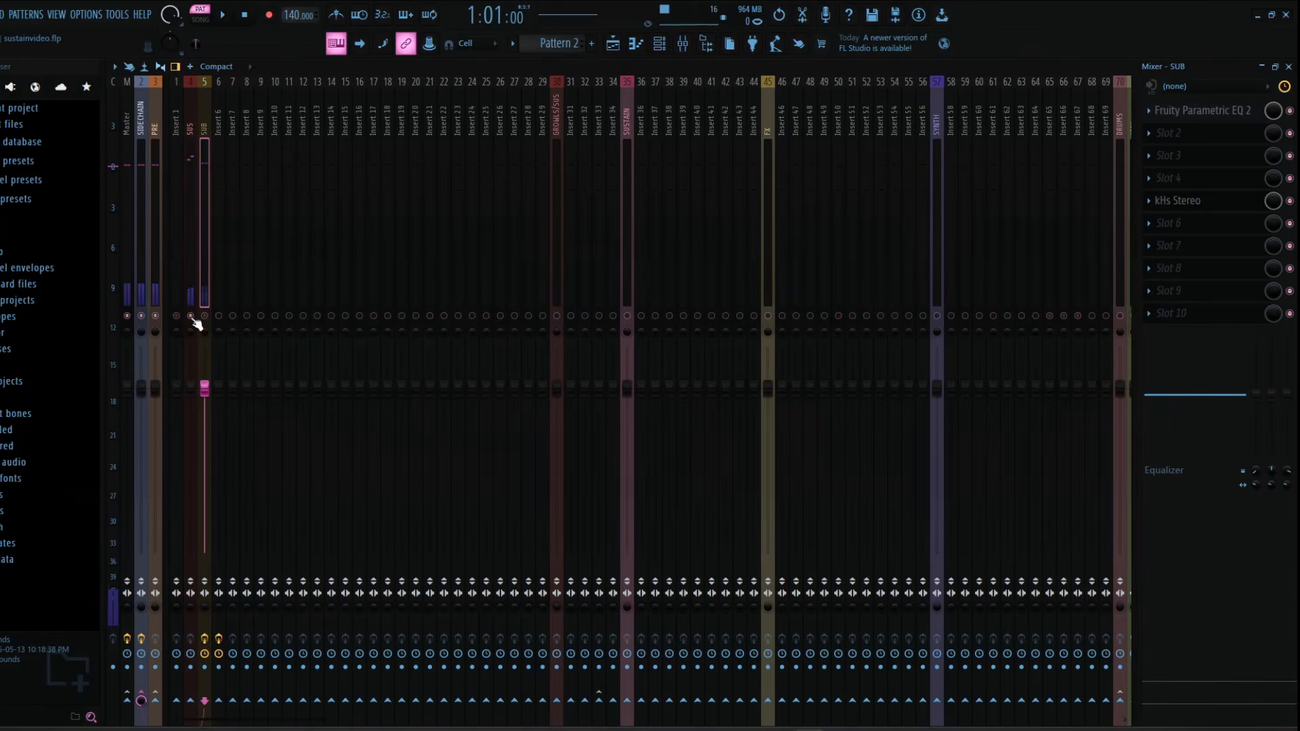
{"action": "left_click", "coordinate": [190, 293]}
{"action": "left_click", "coordinate": [1192, 111]}
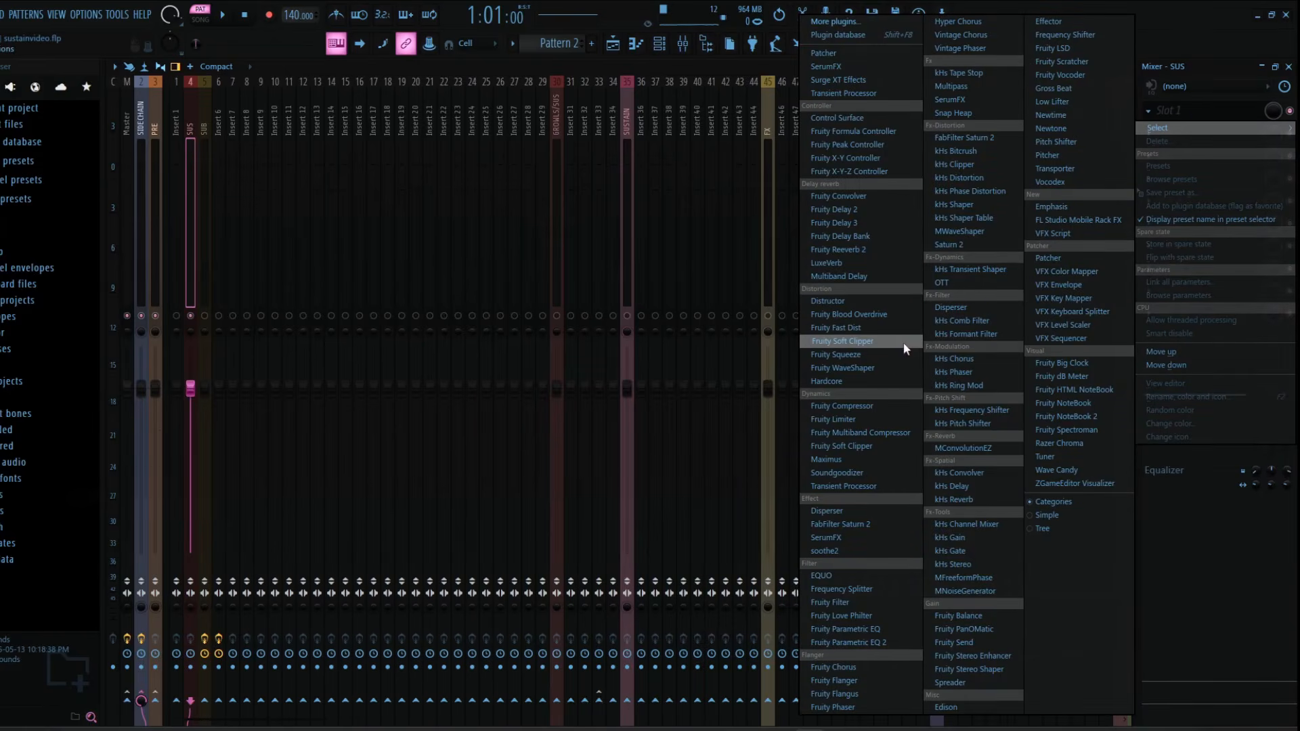
{"action": "left_click", "coordinate": [880, 327]}
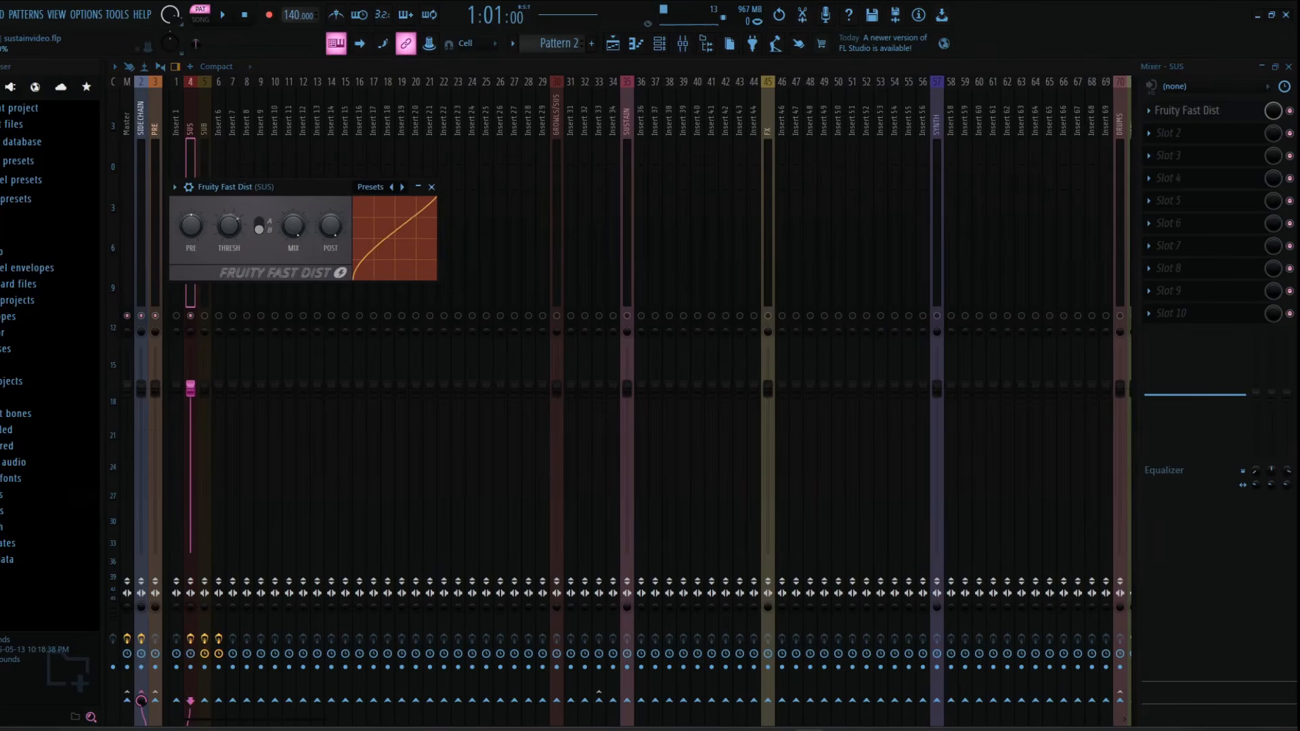
{"action": "left_click", "coordinate": [431, 189]}
Step: Add OTT to slot 2 of the SUS track and, while auditioning, set time to 1000%, output gain to 13.3 dB and depth to 94%
{"action": "left_click", "coordinate": [1210, 134]}
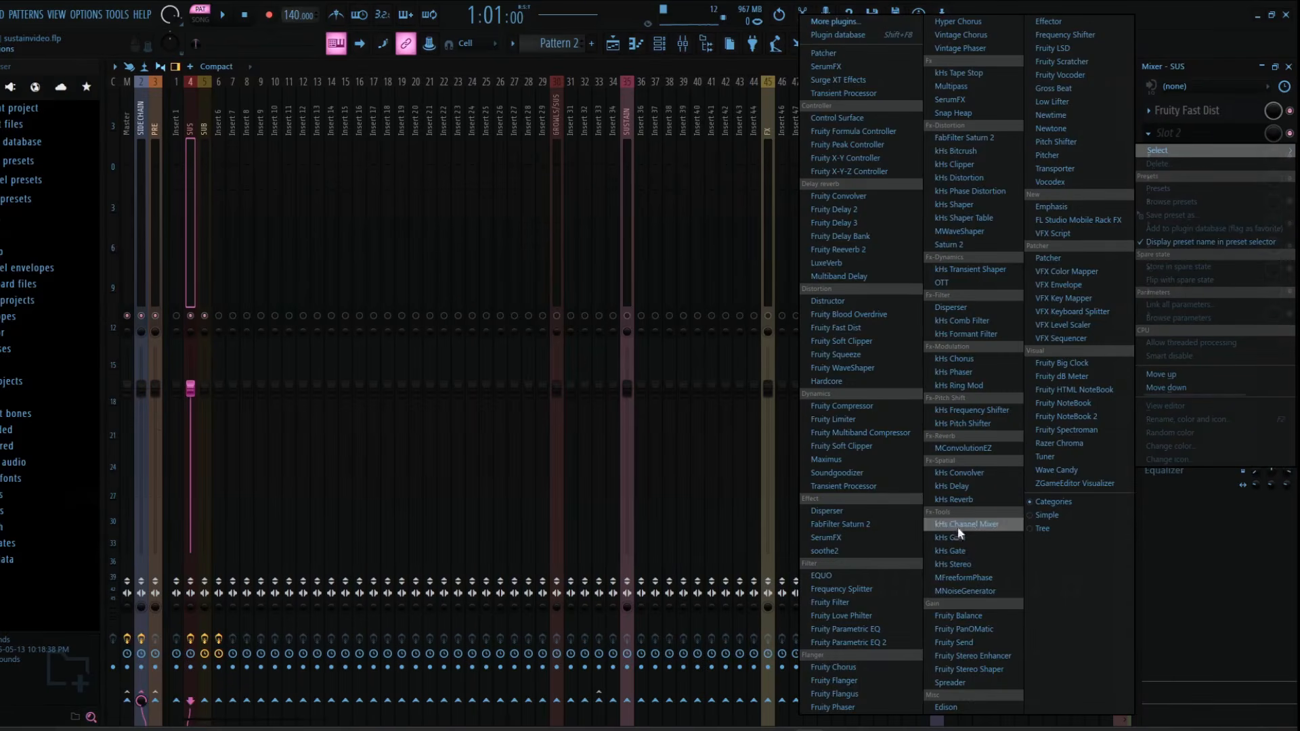
{"action": "left_click", "coordinate": [968, 283]}
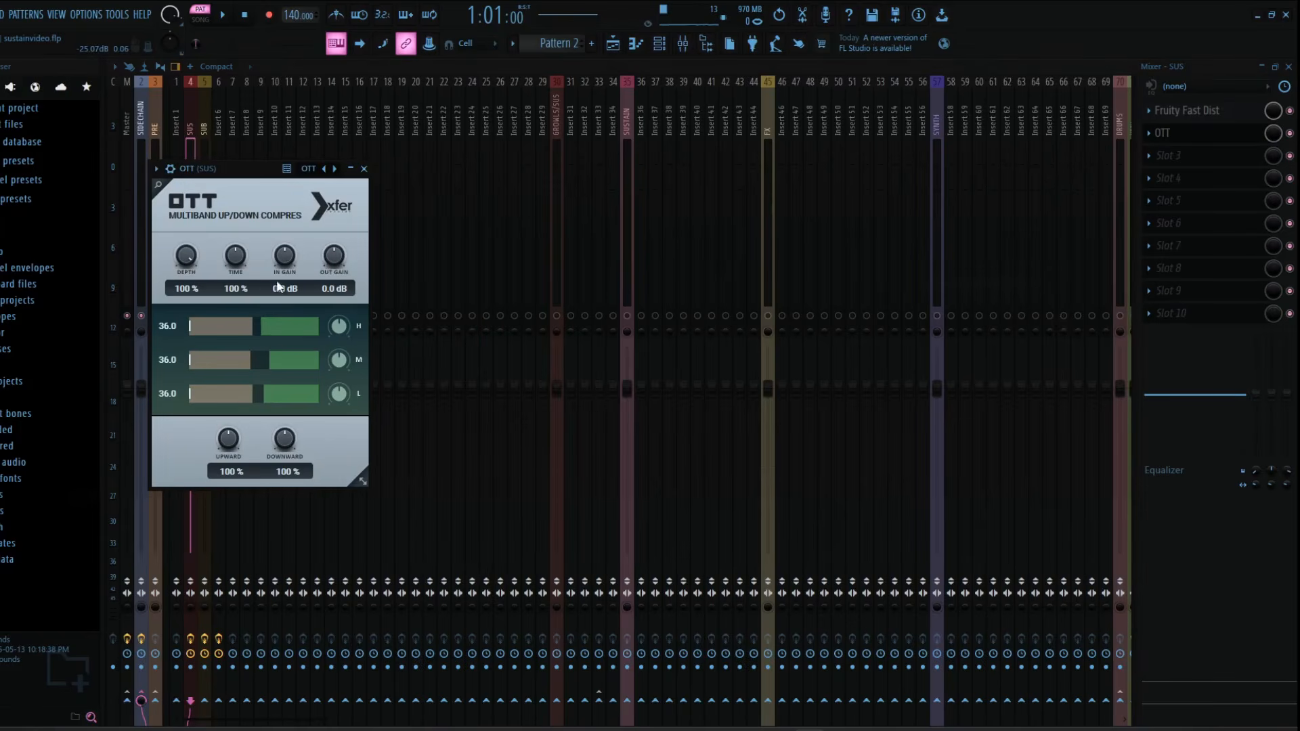
{"action": "left_click_drag", "start_coordinate": [230, 266], "coordinate": [294, 189]}
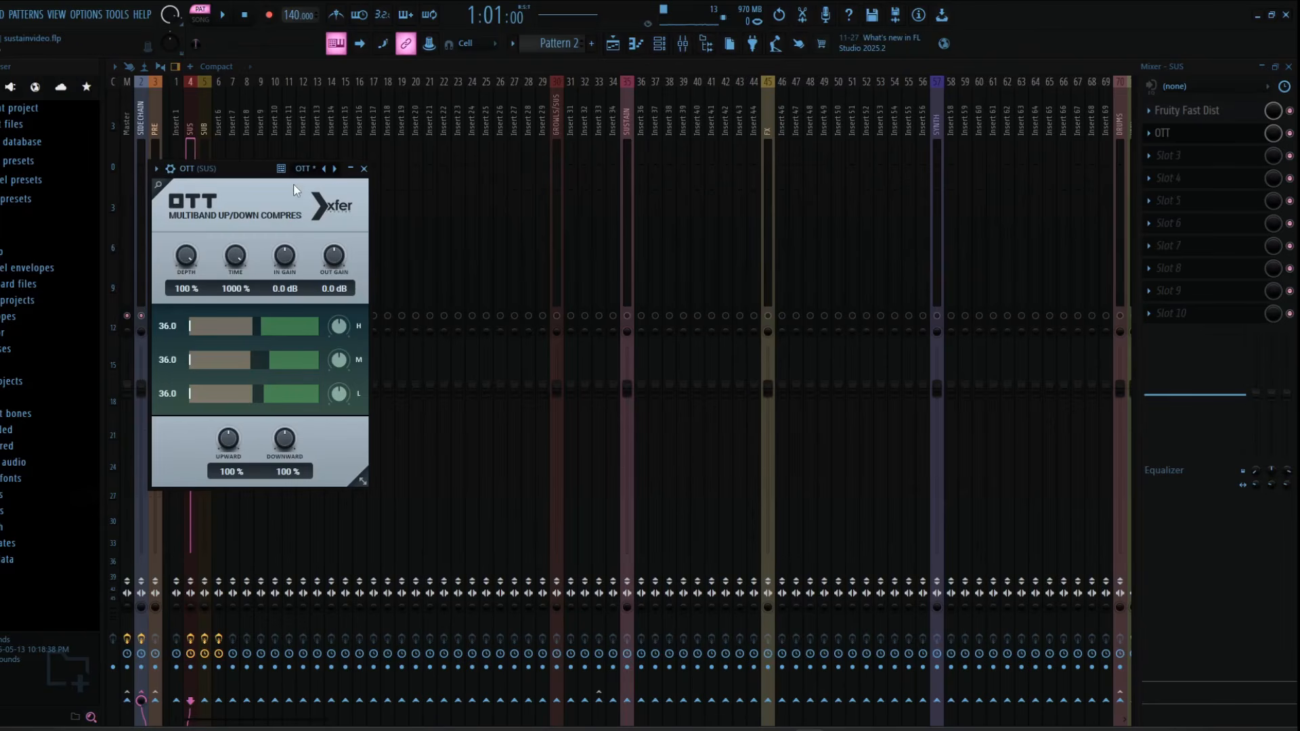
{"action": "left_click_drag", "start_coordinate": [352, 257], "coordinate": [364, 249]}
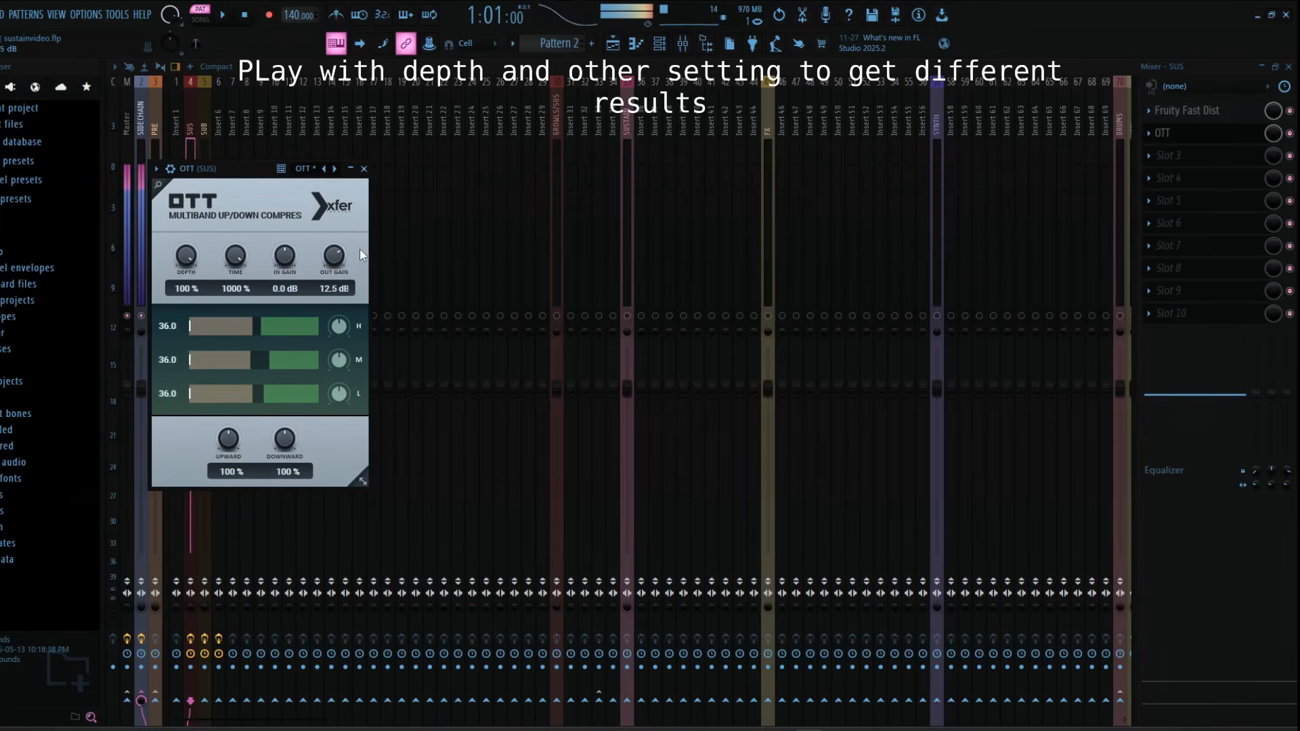
{"action": "key", "text": "space"}
{"action": "left_click_drag", "start_coordinate": [186, 256], "coordinate": [194, 276]}
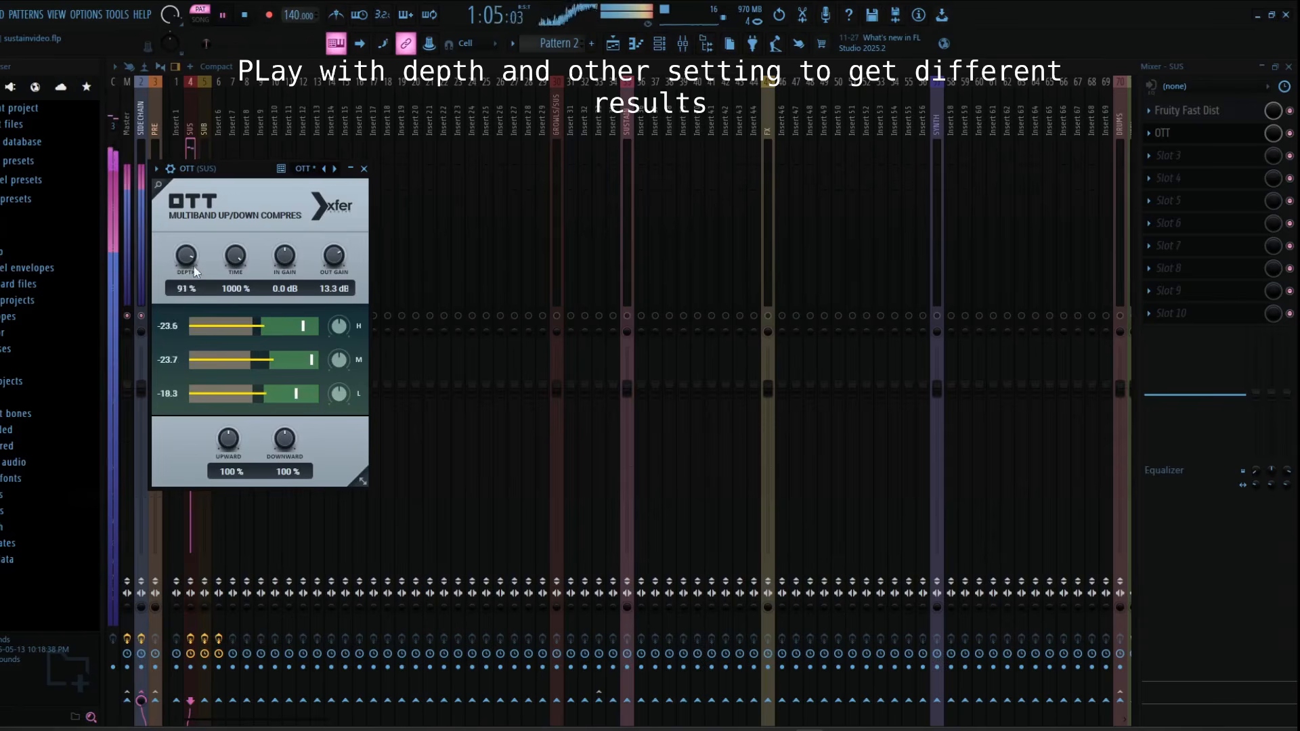
{"action": "key", "text": "space"}
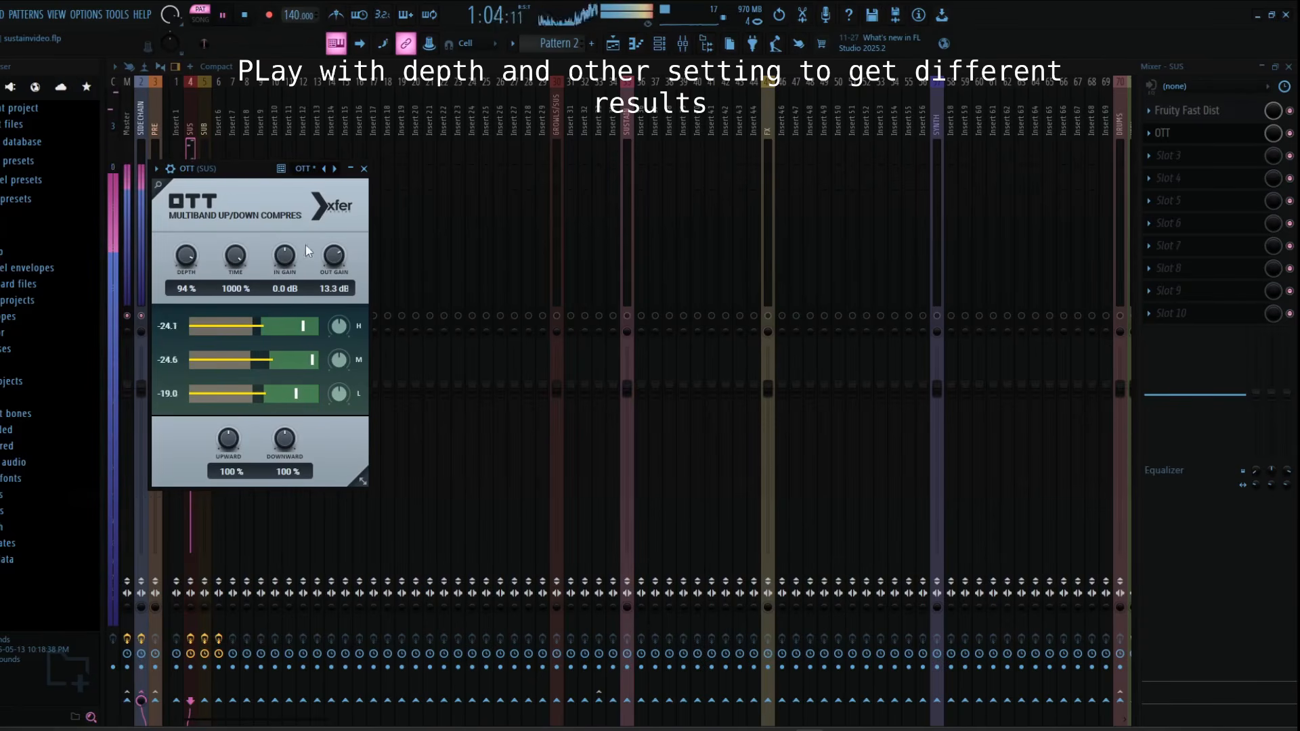
Step: Fine-tune the SUS track's OTT during playback to 86% depth, 730% time and 13.8 dB output gain
{"action": "left_click_drag", "start_coordinate": [352, 255], "coordinate": [346, 259]}
{"action": "left_click_drag", "start_coordinate": [234, 255], "coordinate": [255, 298]}
{"action": "left_click_drag", "start_coordinate": [346, 256], "coordinate": [348, 251]}
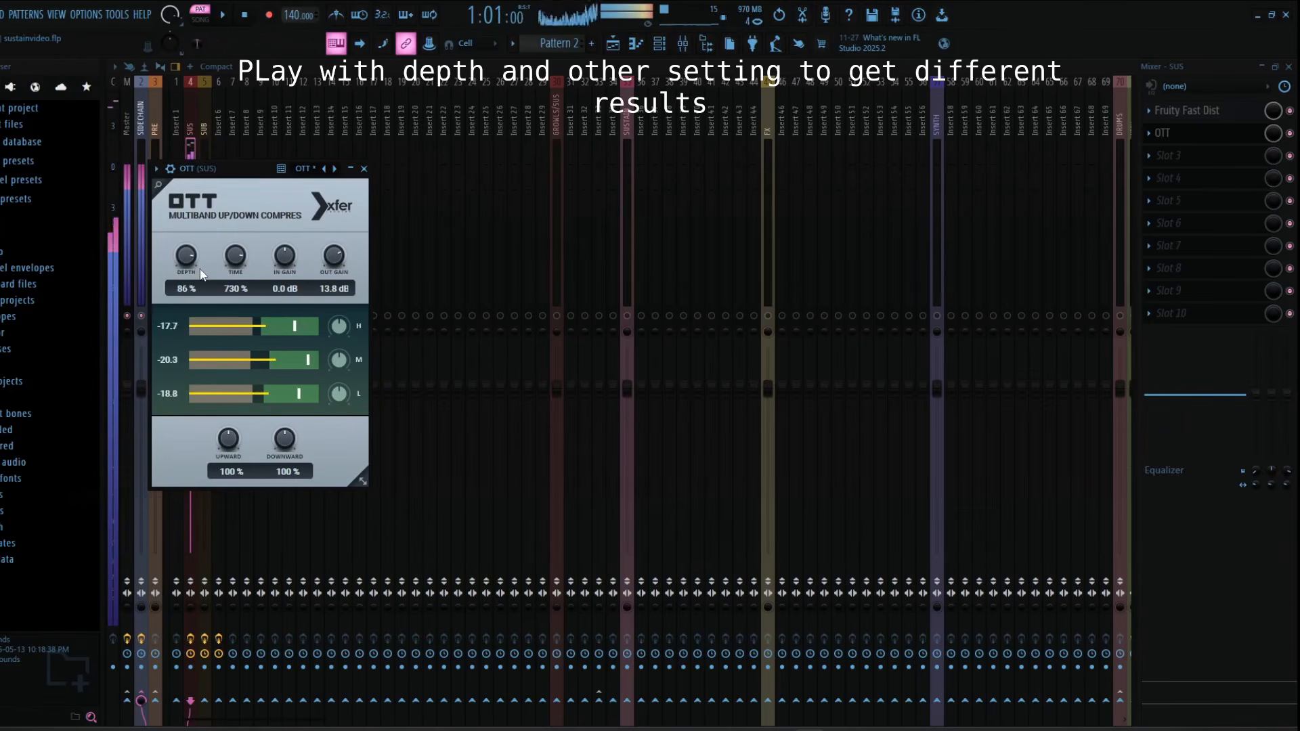
{"action": "left_click_drag", "start_coordinate": [200, 270], "coordinate": [203, 269]}
{"action": "key", "text": "space"}
{"action": "left_click", "coordinate": [364, 168]}
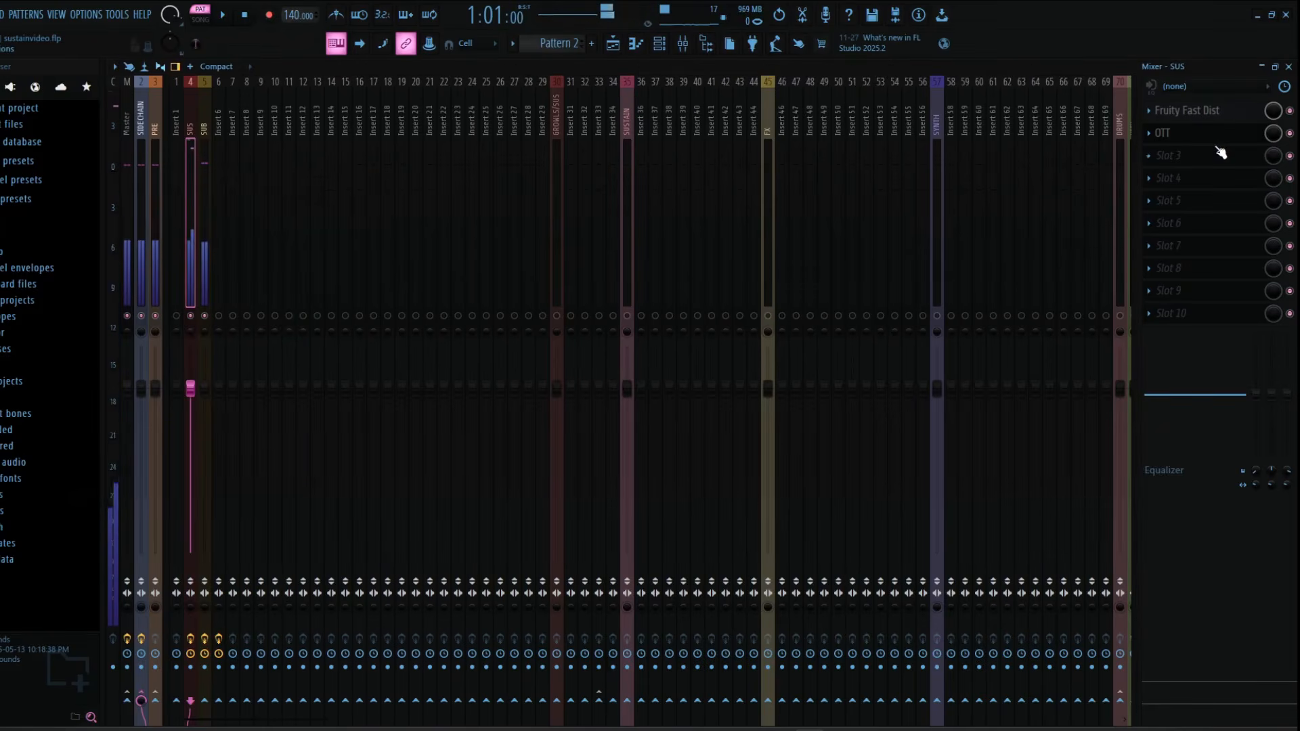
Step: Add Fruity Parametric EQ 2 to slot 3 of the SUS track and set band 1 to high pass
{"action": "left_click", "coordinate": [1148, 155]}
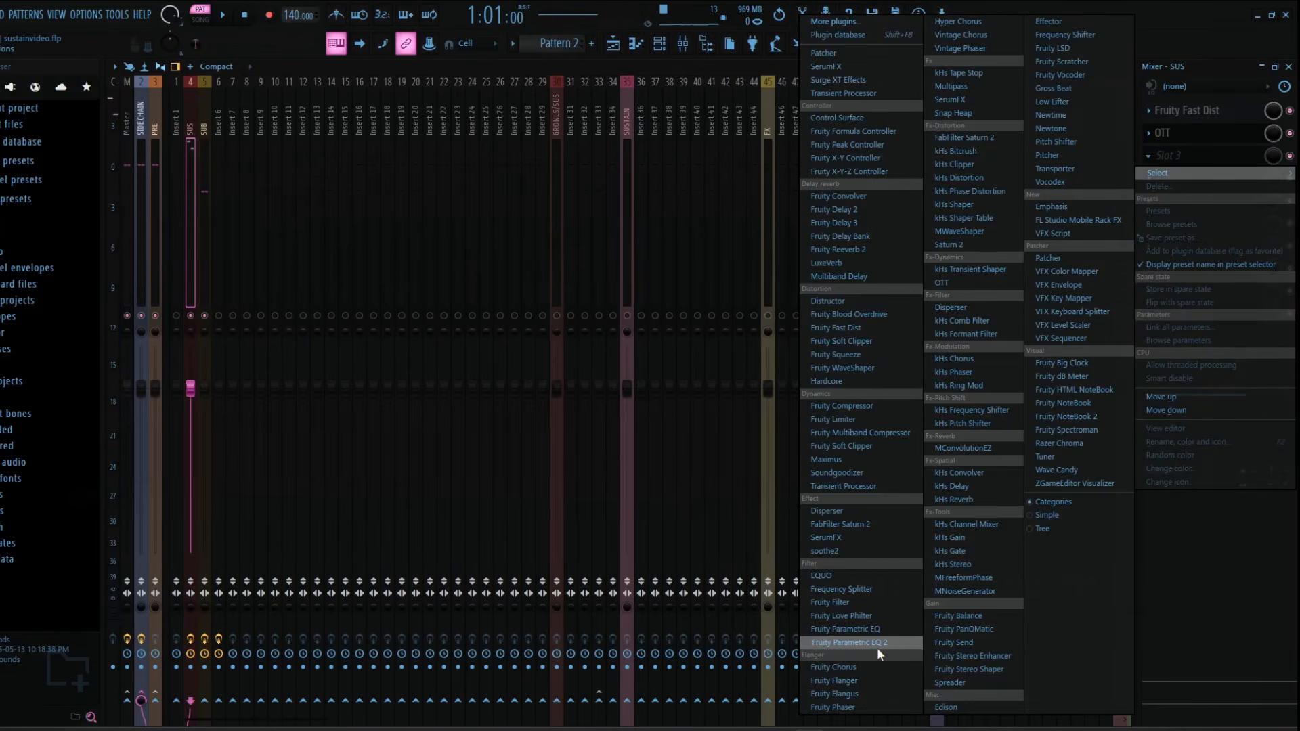
{"action": "left_click", "coordinate": [849, 641]}
{"action": "right_click", "coordinate": [251, 324]}
{"action": "mouse_move", "coordinate": [274, 360]}
{"action": "left_click", "coordinate": [328, 400]}
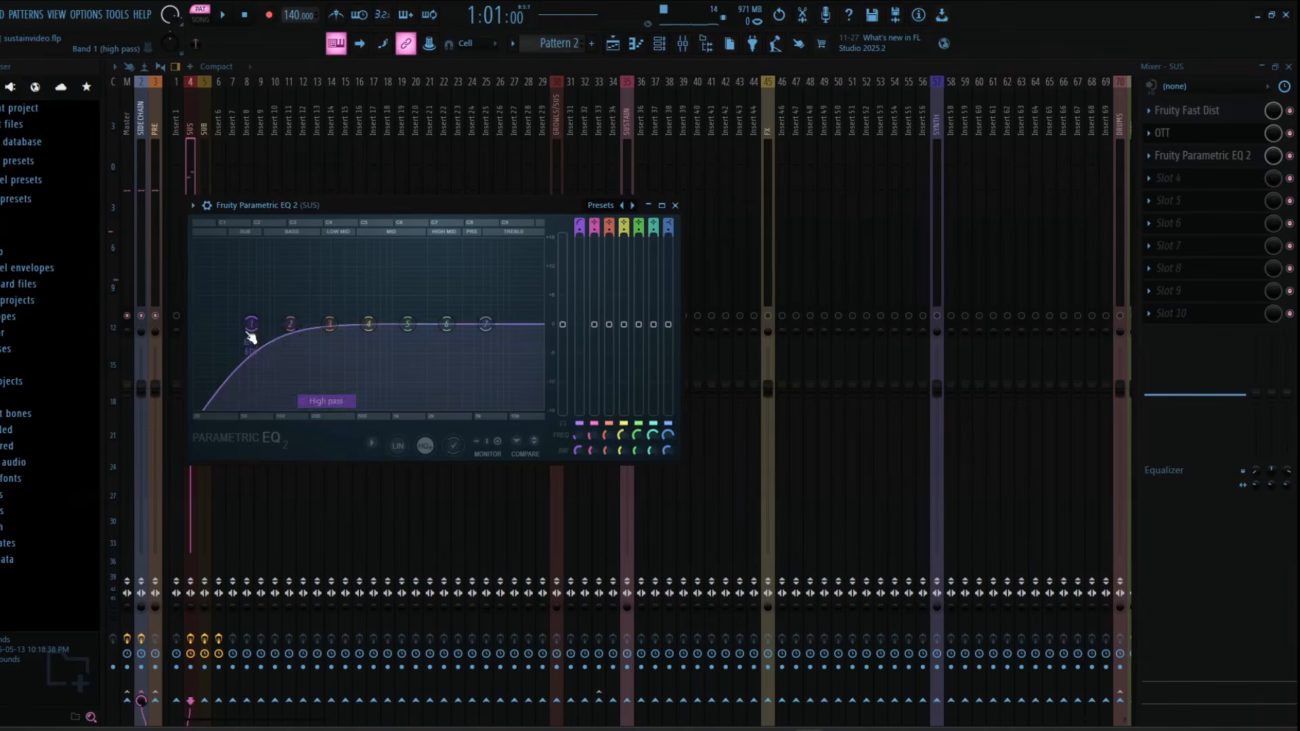
Step: Give the SUS EQ's high-pass band a steep slope and raise its cutoff to about 170 Hz
{"action": "right_click", "coordinate": [251, 325]}
{"action": "left_click", "coordinate": [318, 374]}
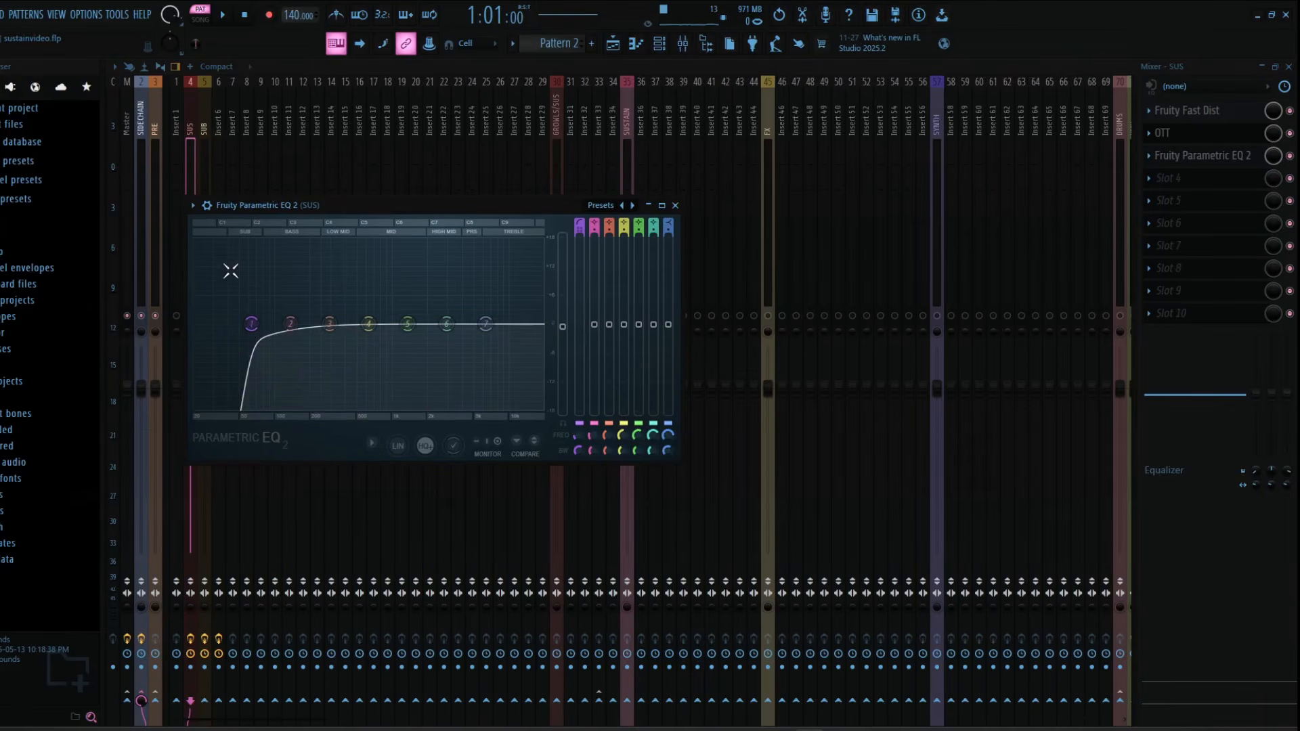
{"action": "key", "text": "space"}
{"action": "left_click_drag", "start_coordinate": [251, 325], "coordinate": [291, 325]}
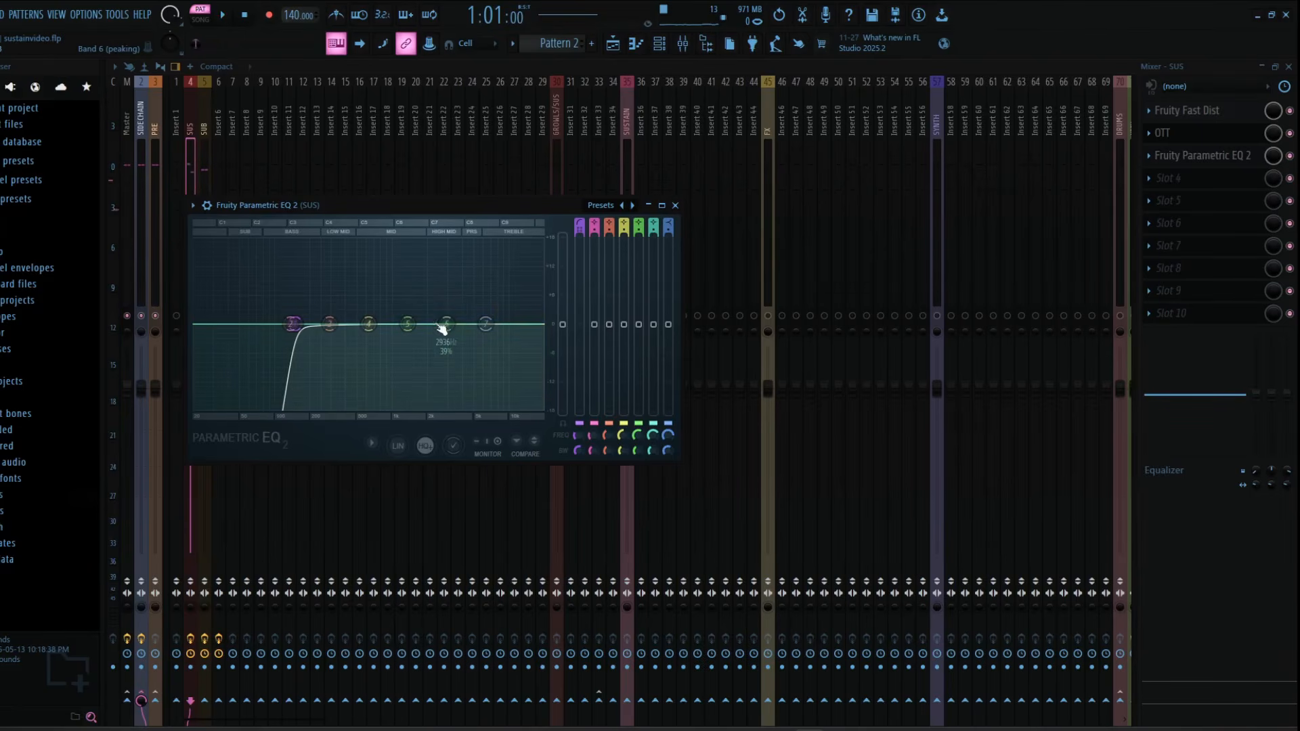
{"action": "mouse_move", "coordinate": [308, 325]}
{"action": "left_mouse_down"}
{"action": "mouse_move", "coordinate": [342, 324]}
{"action": "mouse_move", "coordinate": [197, 323]}
{"action": "mouse_move", "coordinate": [293, 323]}
{"action": "left_mouse_up"}
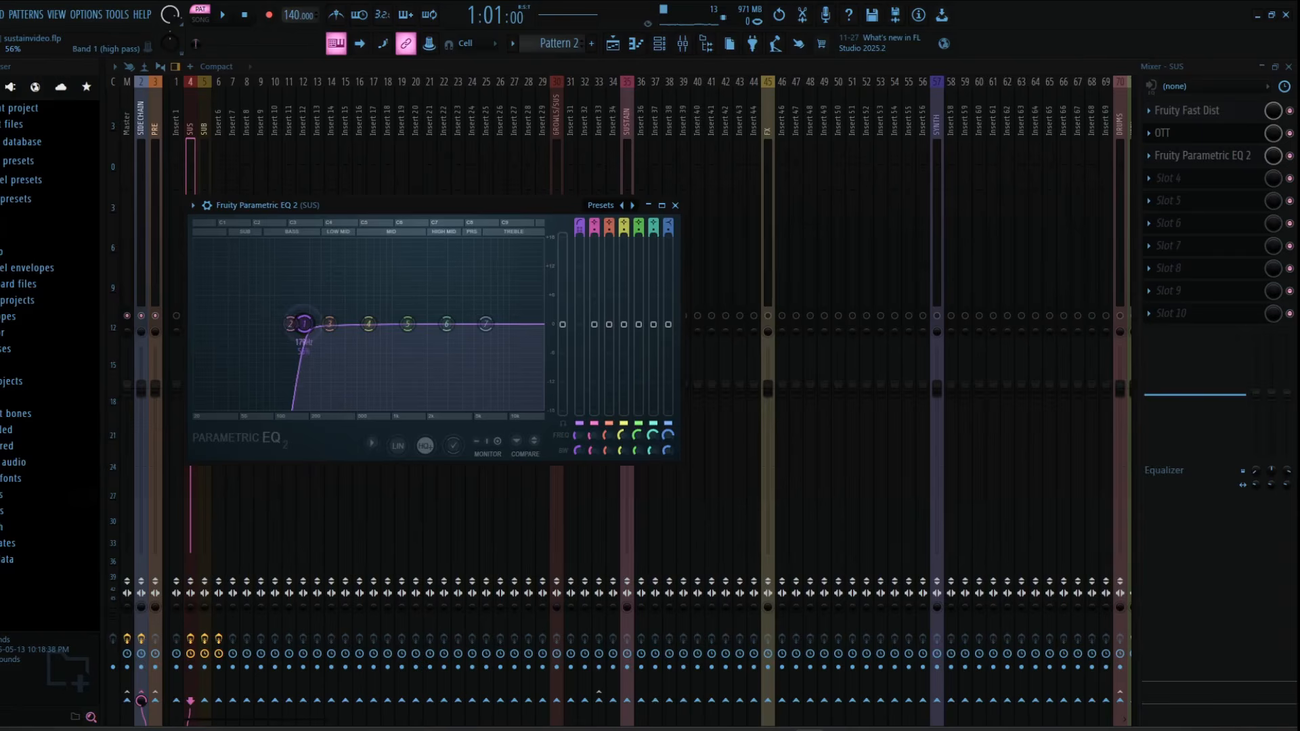
Step: Set band 7 of the SUS EQ to a Steep 8 low pass and move its cutoff toward the highest treble
{"action": "right_click", "coordinate": [486, 325]}
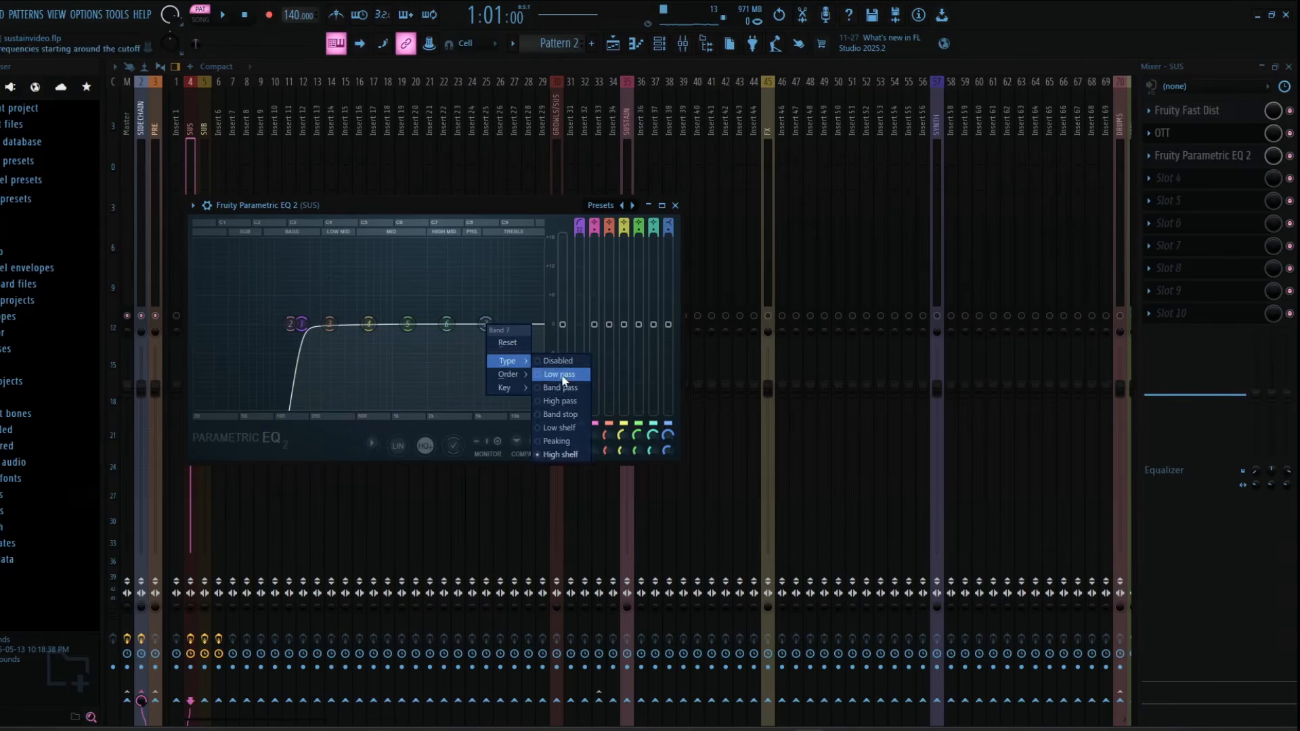
{"action": "left_click", "coordinate": [560, 374]}
{"action": "left_click", "coordinate": [541, 370]}
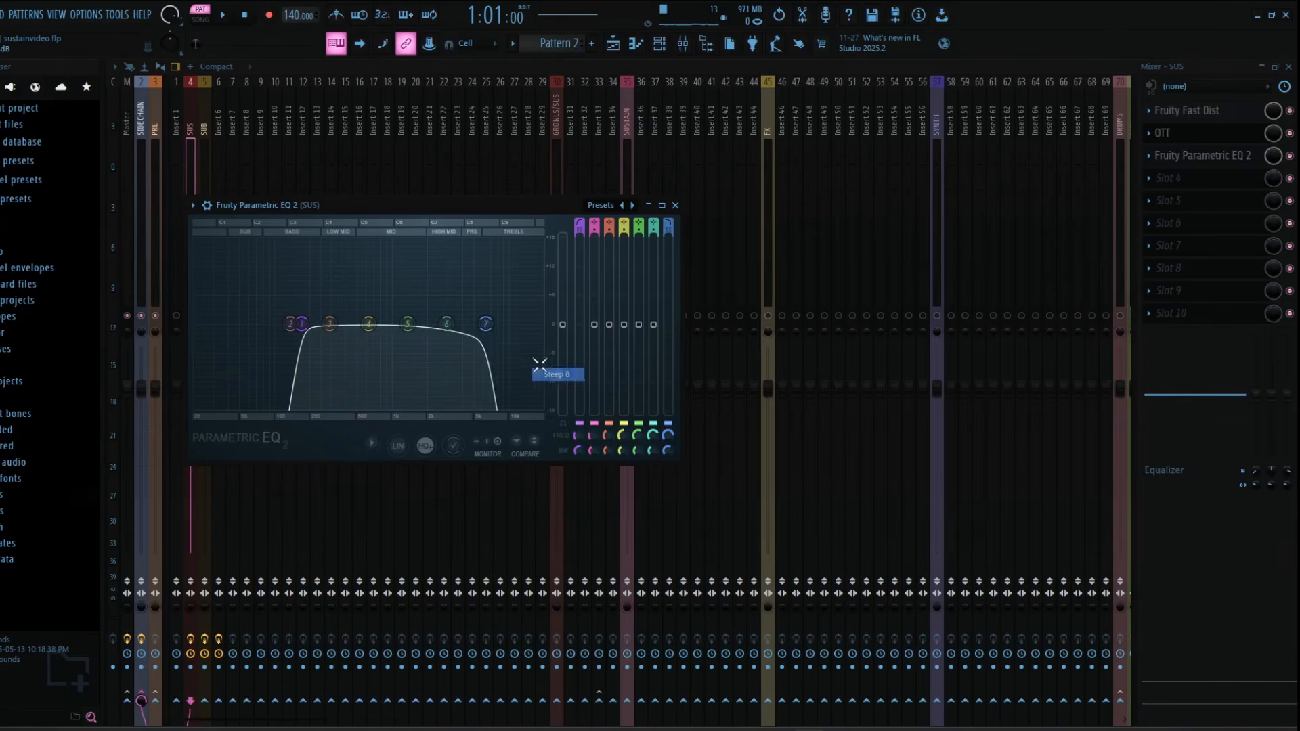
{"action": "left_click_drag", "start_coordinate": [488, 346], "coordinate": [535, 345]}
Step: Boost band 4 slightly in the low mids and, while auditioning, move band 5 to about 2150 Hz in the SUS EQ
{"action": "left_click_drag", "start_coordinate": [369, 324], "coordinate": [329, 317]}
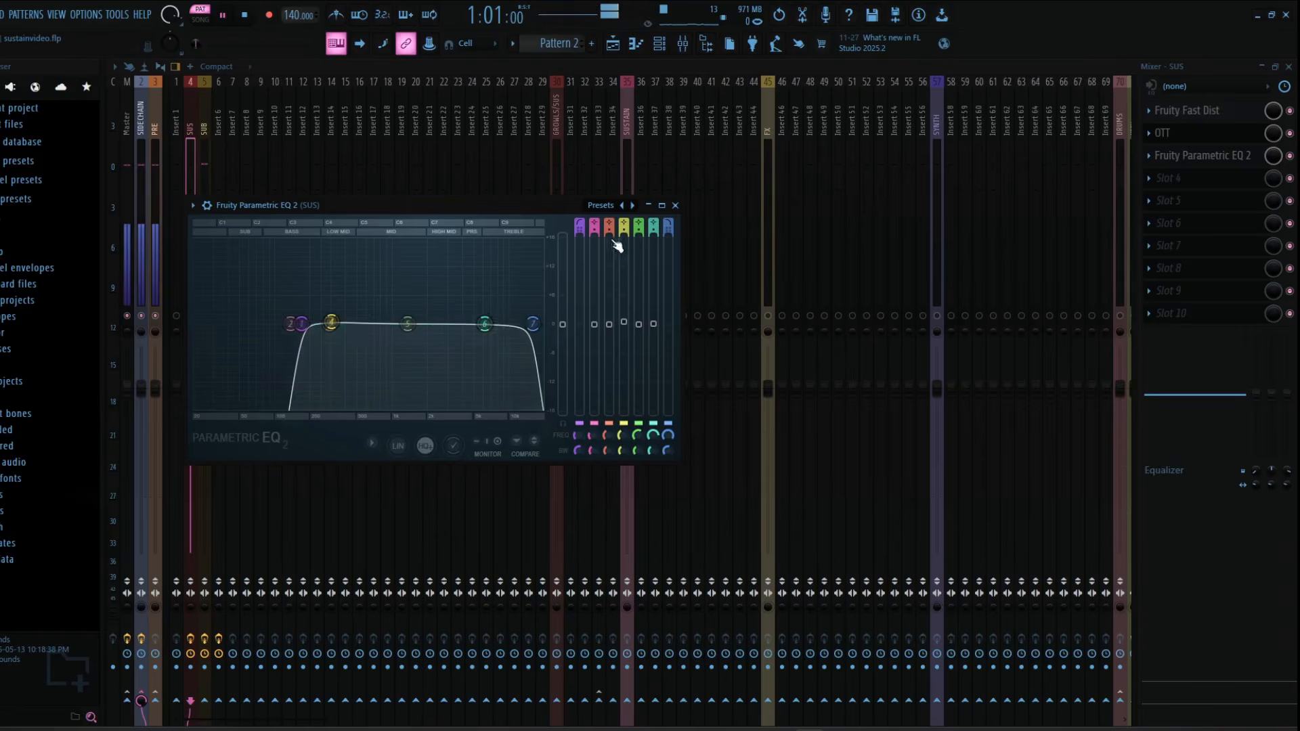
{"action": "key", "text": "space"}
{"action": "left_click_drag", "start_coordinate": [408, 324], "coordinate": [428, 324]}
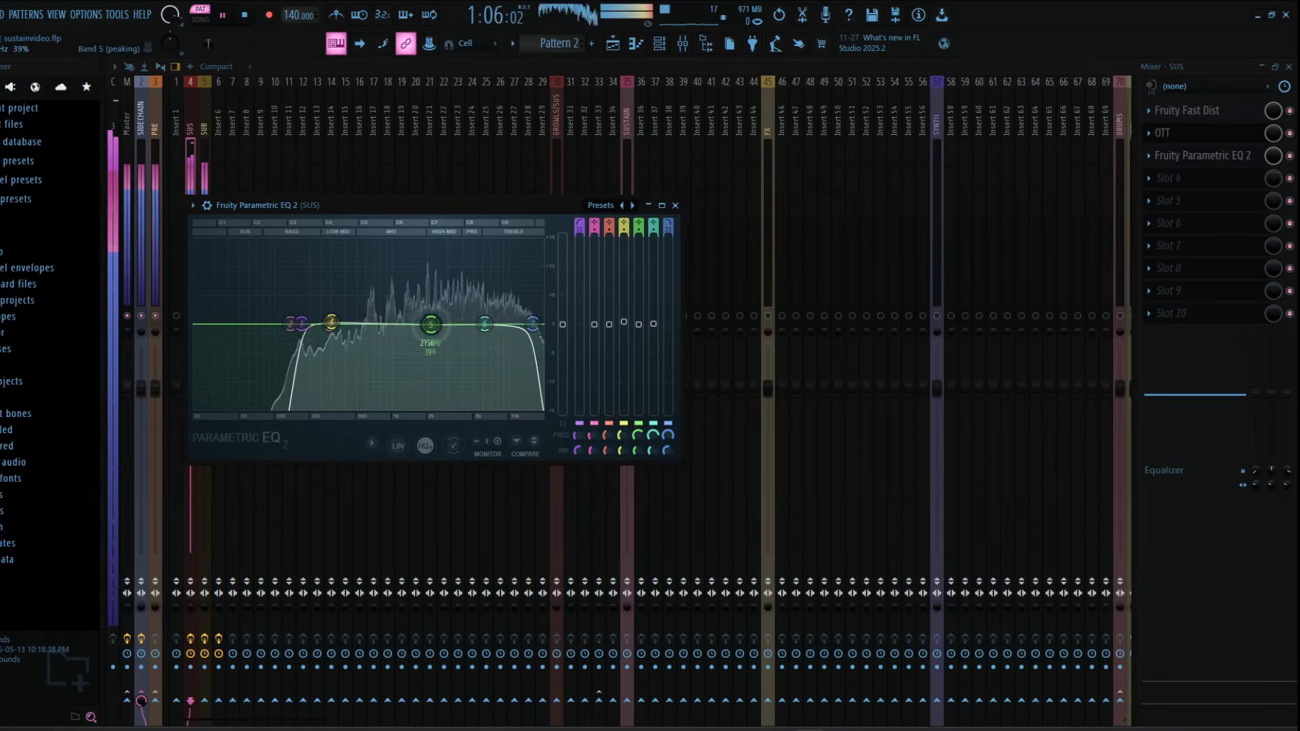
{"action": "key", "text": "space"}
{"action": "left_click", "coordinate": [675, 205]}
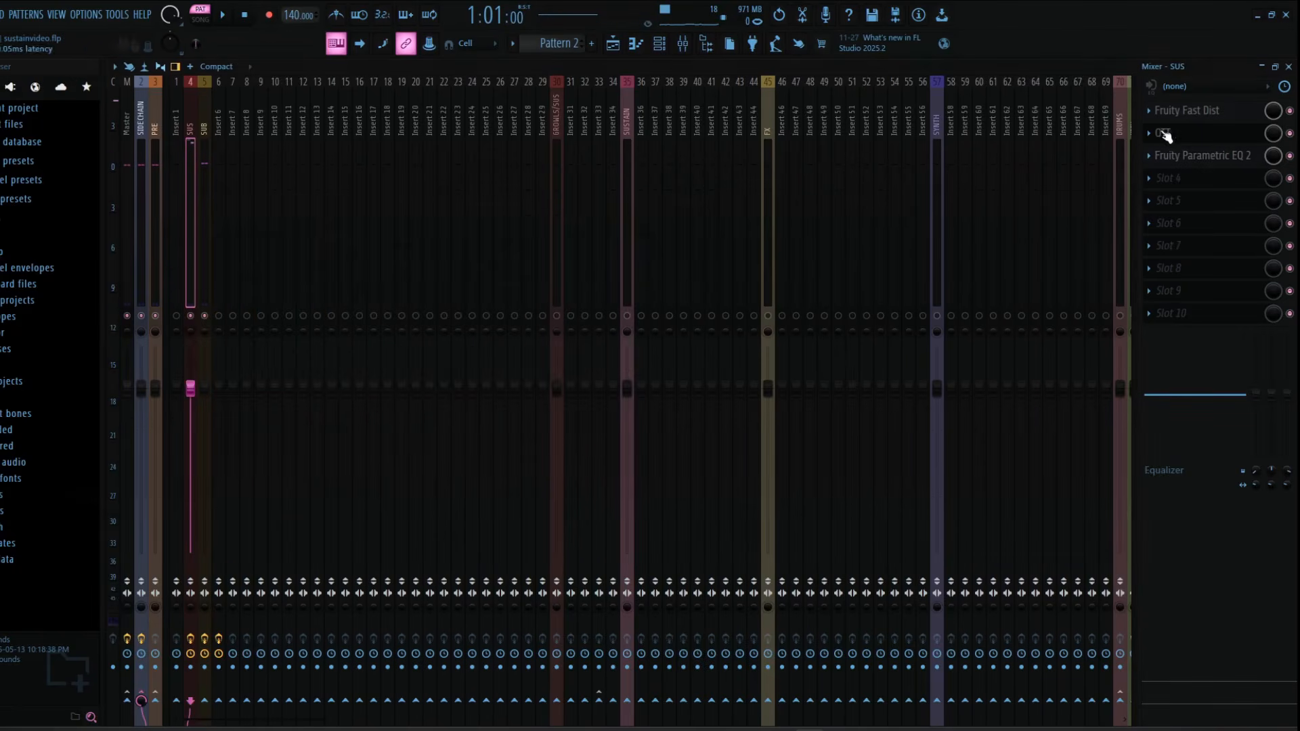
Step: Add Fruity Reeverb 2 to slot 4 of the SUS track, lower its diffusion and slightly raise the wet level
{"action": "left_click", "coordinate": [1178, 178]}
{"action": "left_click", "coordinate": [892, 249]}
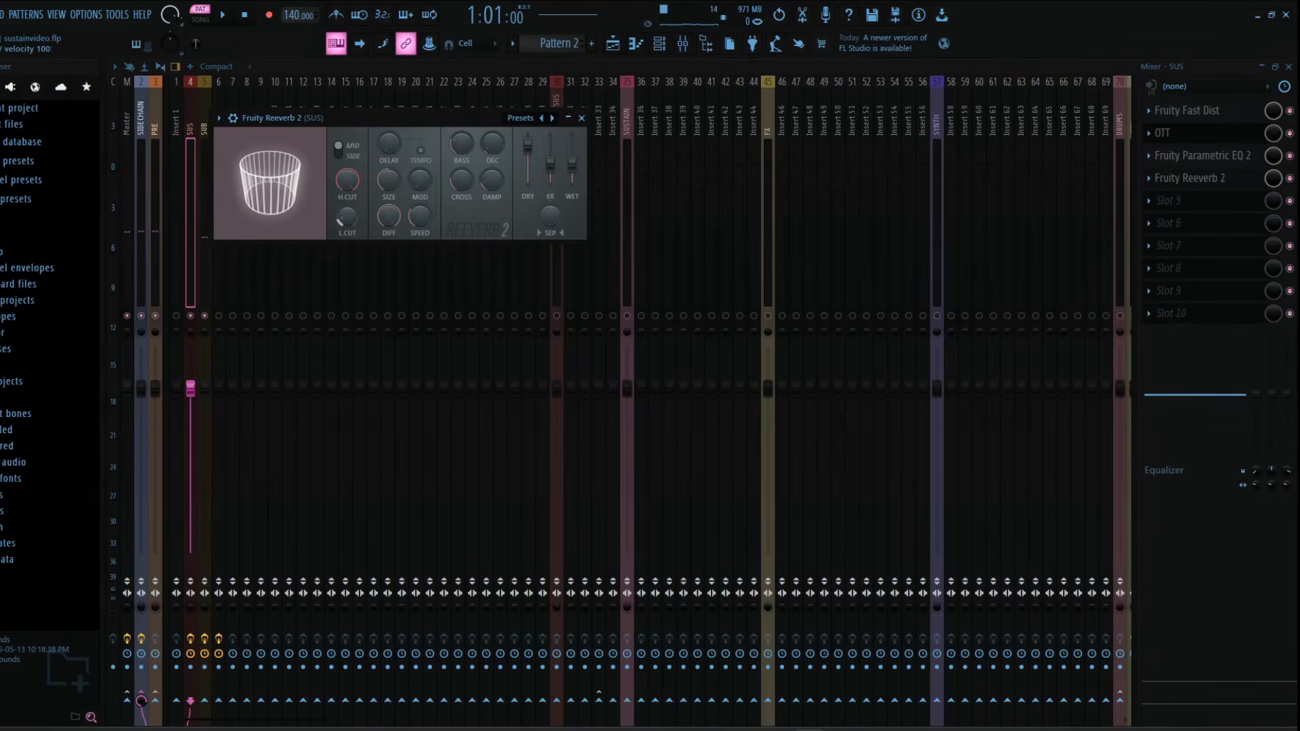
{"action": "key", "text": "space"}
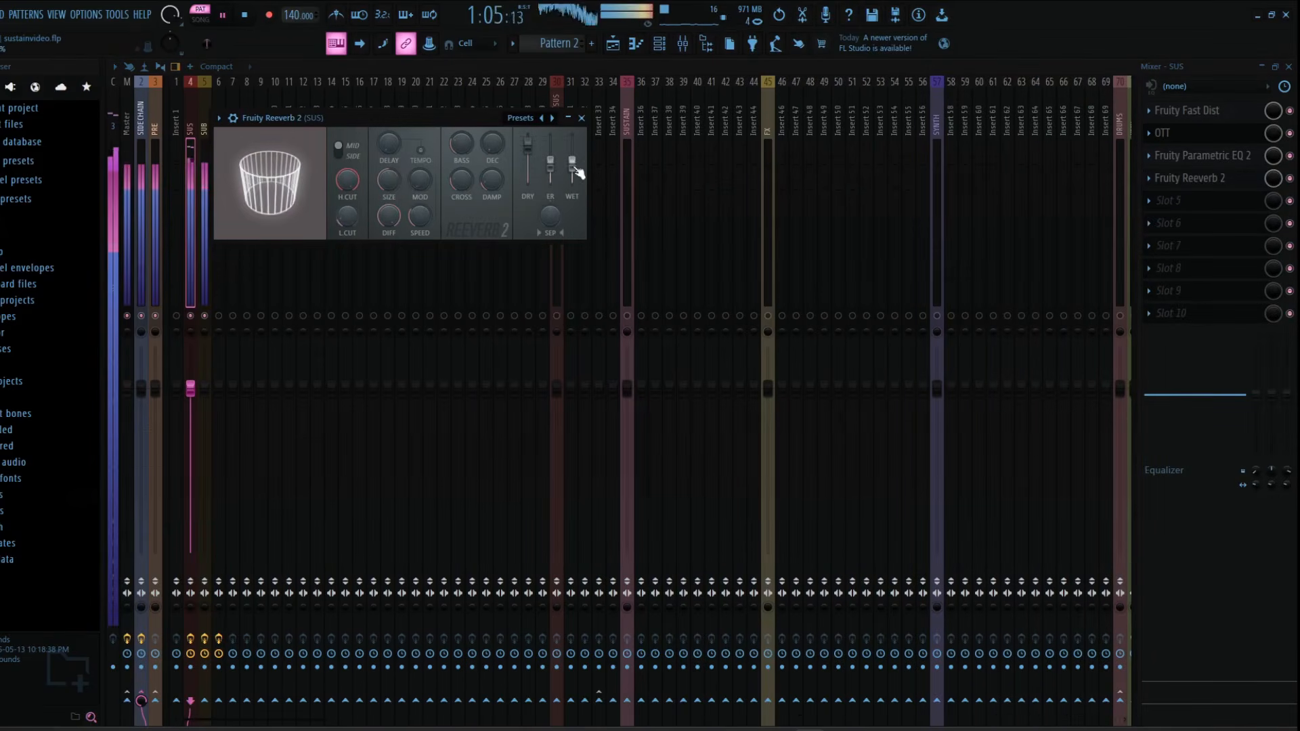
{"action": "left_click_drag", "start_coordinate": [389, 181], "coordinate": [388, 244]}
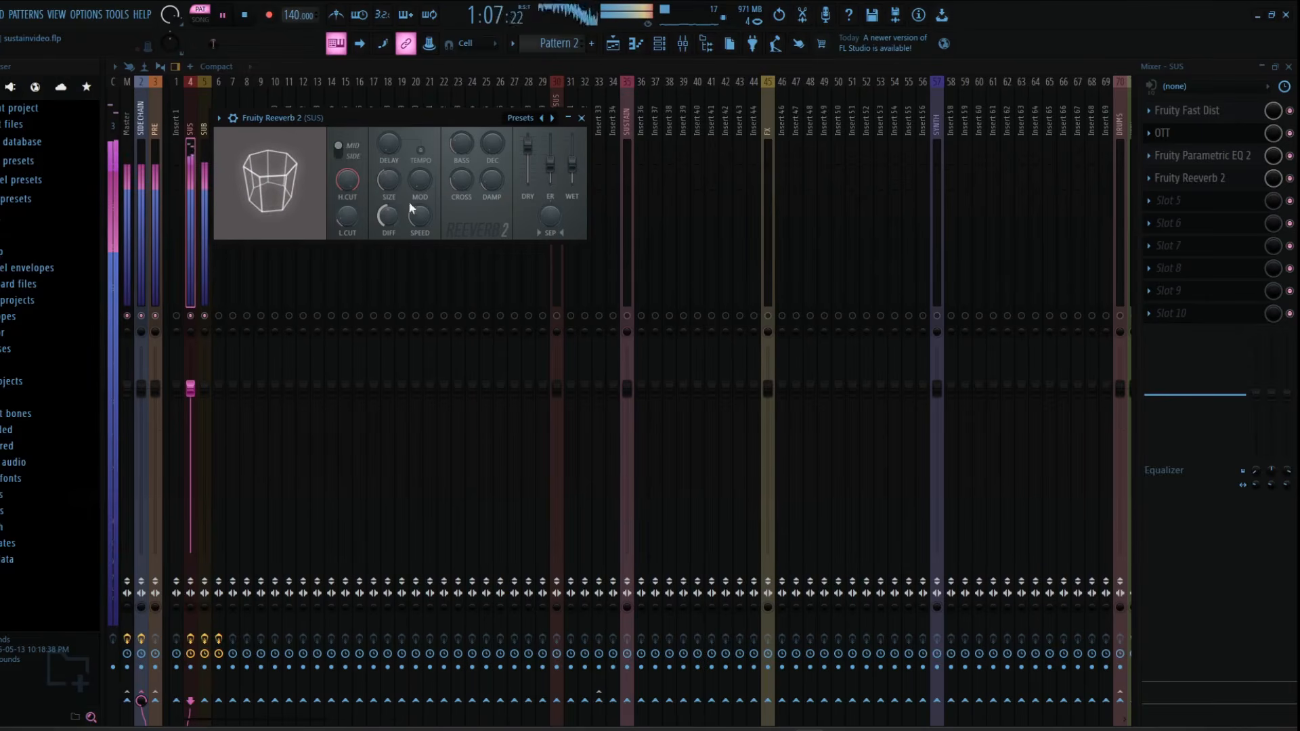
{"action": "mouse_move", "coordinate": [571, 165]}
{"action": "left_mouse_down"}
{"action": "mouse_move", "coordinate": [572, 145]}
{"action": "mouse_move", "coordinate": [572, 159]}
{"action": "left_mouse_up"}
{"action": "key", "text": "space"}
{"action": "key", "text": "space"}
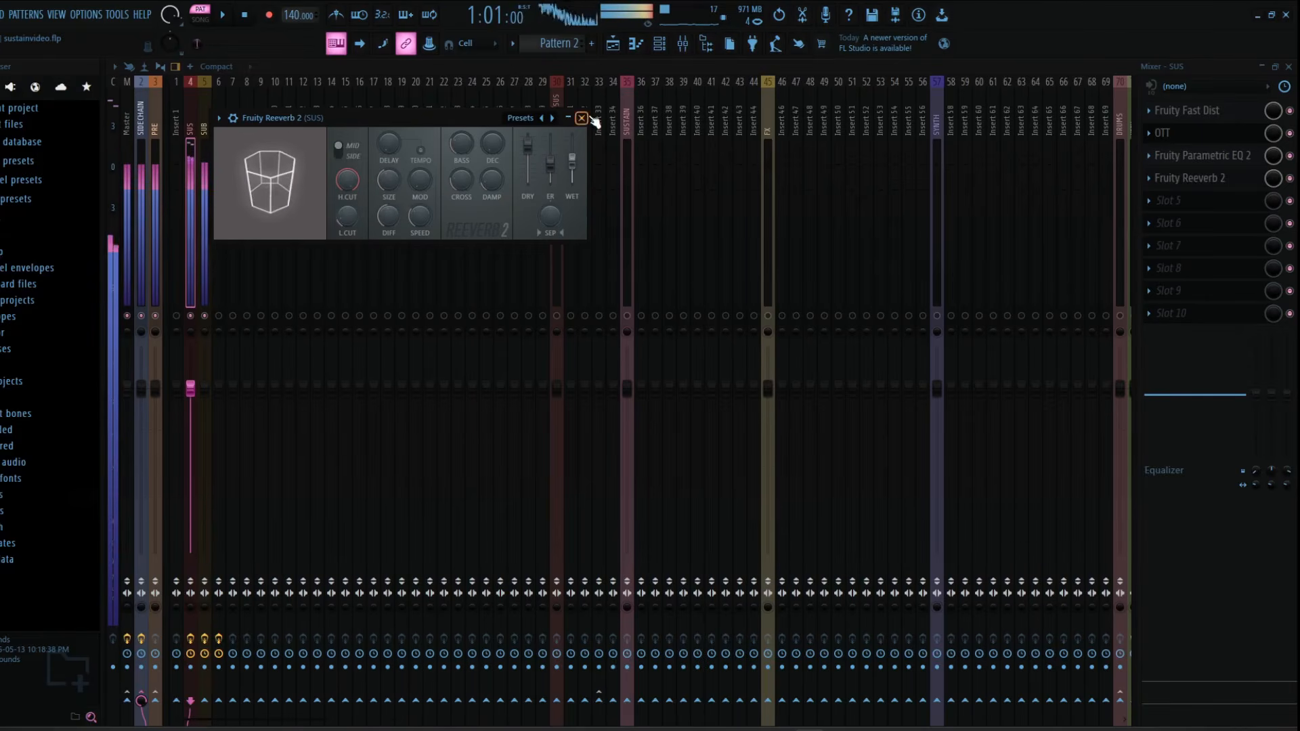
{"action": "left_click", "coordinate": [582, 119]}
Step: Add Fruity WaveShaper to slot 5 of the SUS track and shape a steeper curve with flattened upper and lower ends
{"action": "left_click", "coordinate": [1219, 202]}
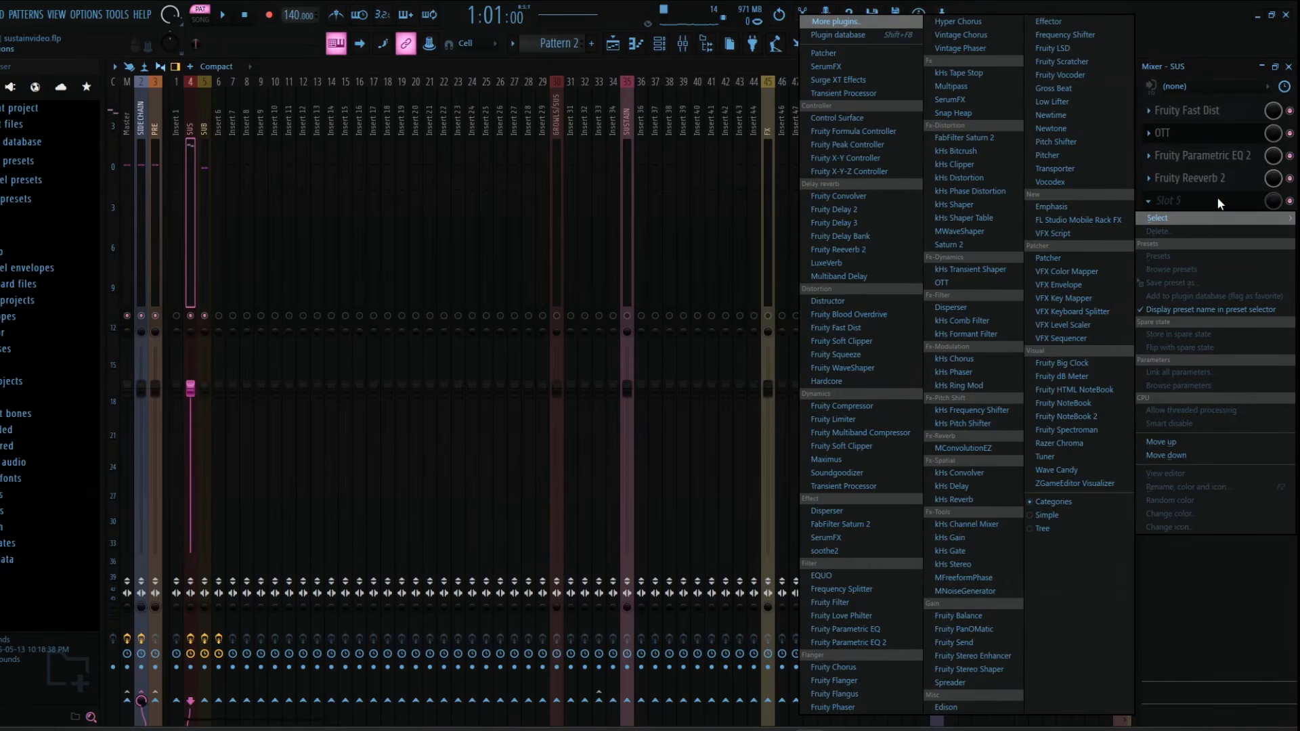
{"action": "left_click", "coordinate": [881, 366]}
{"action": "left_click_drag", "start_coordinate": [201, 135], "coordinate": [435, 156]}
{"action": "key", "text": "space"}
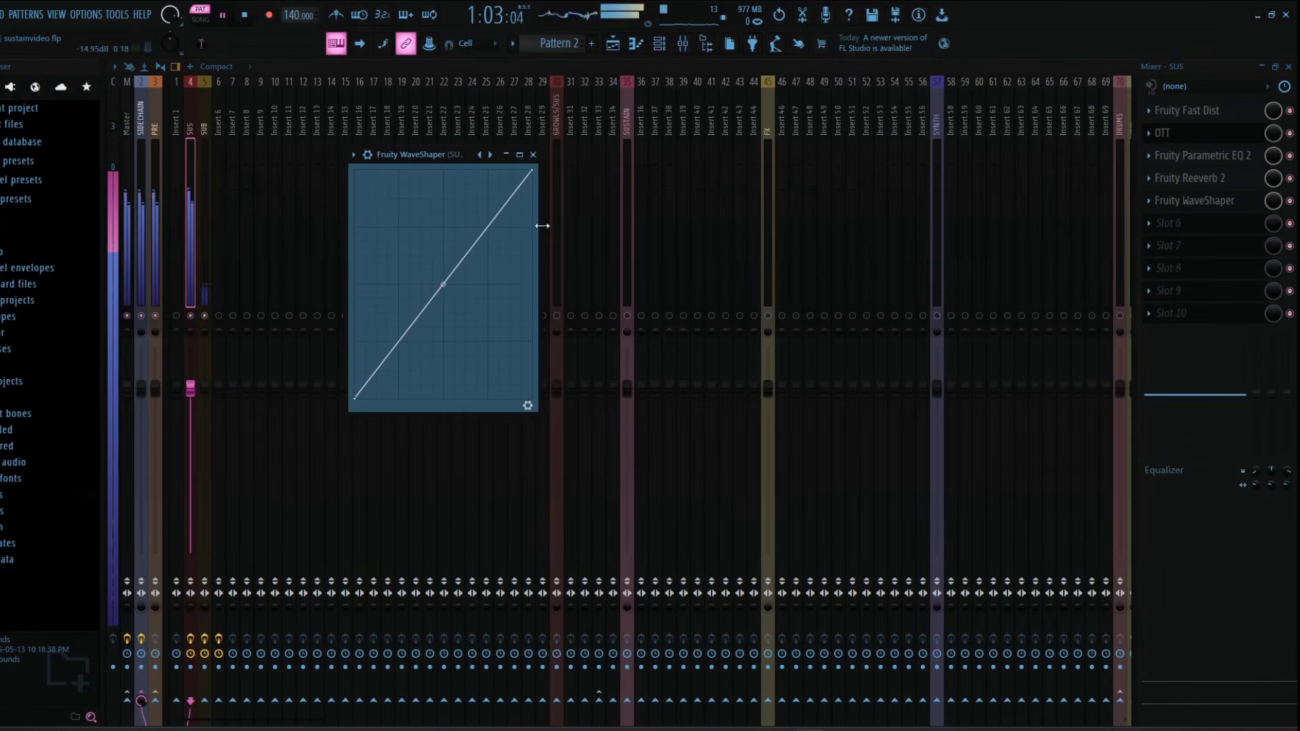
{"action": "left_click_drag", "start_coordinate": [531, 169], "coordinate": [503, 128]}
{"action": "right_click", "coordinate": [368, 378]}
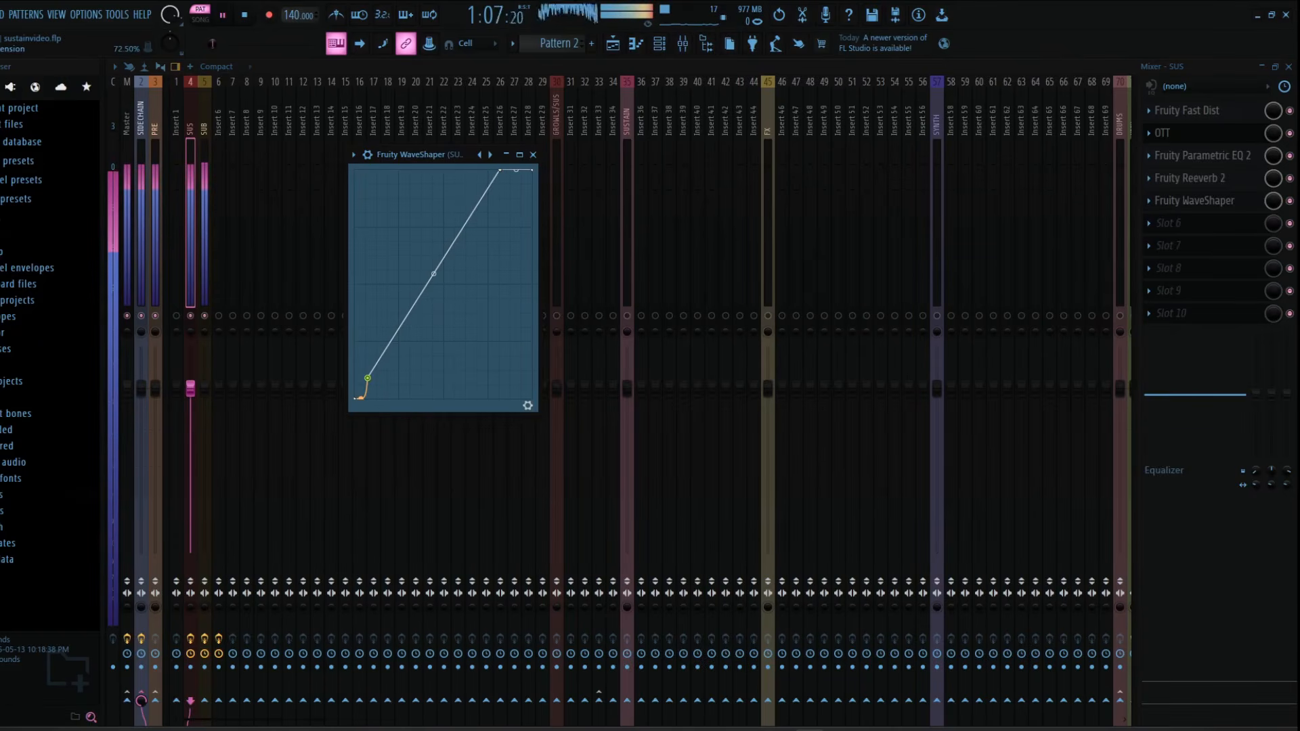
{"action": "key", "text": "space"}
{"action": "left_click_drag", "start_coordinate": [366, 380], "coordinate": [370, 374]}
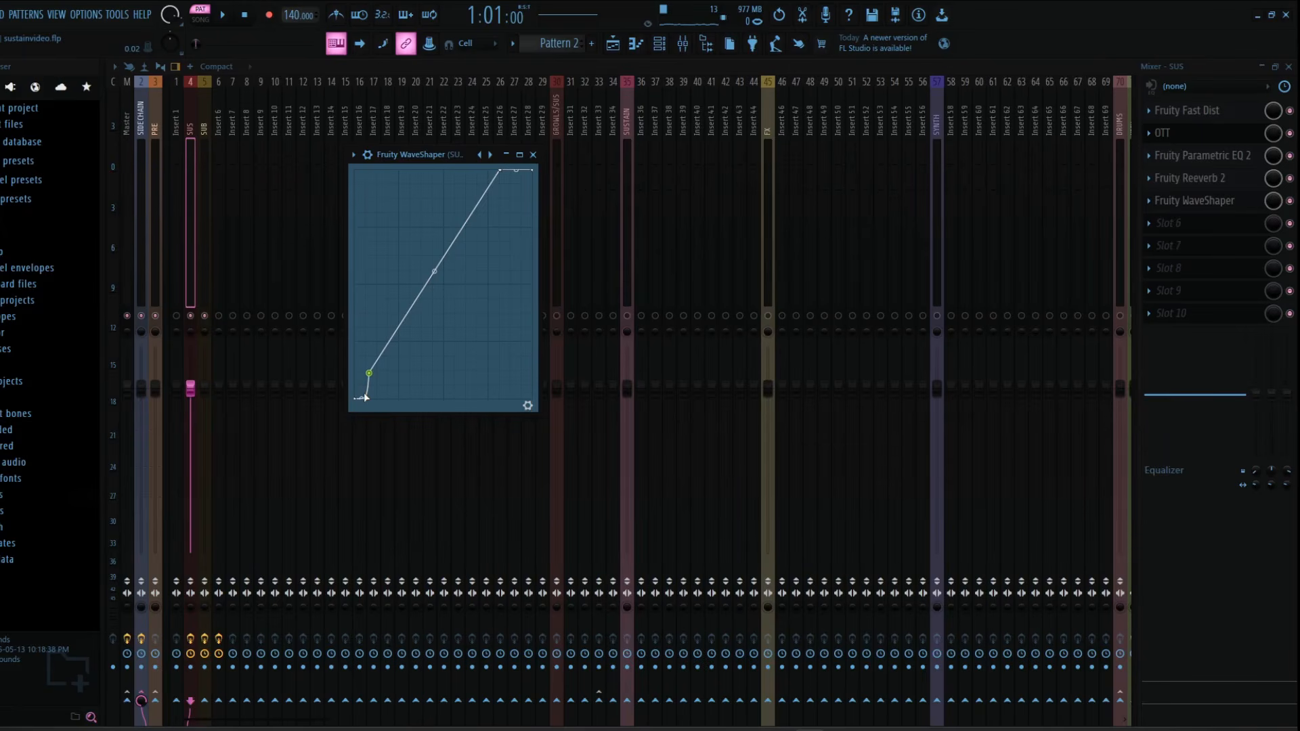
{"action": "left_click", "coordinate": [533, 155]}
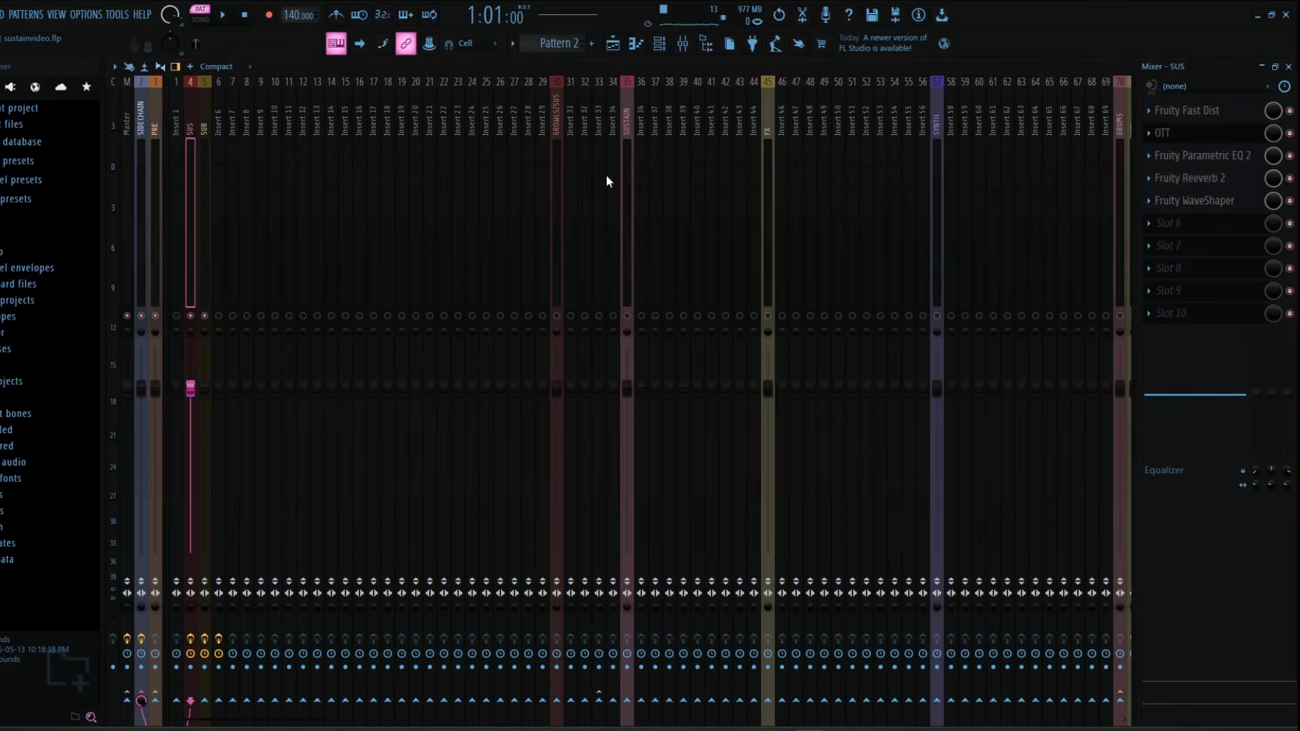
Step: Add Disperser to slot 6 of the SUS track, raise its amount and set the frequency to 2.00 kHz while auditioning
{"action": "left_click", "coordinate": [1216, 224]}
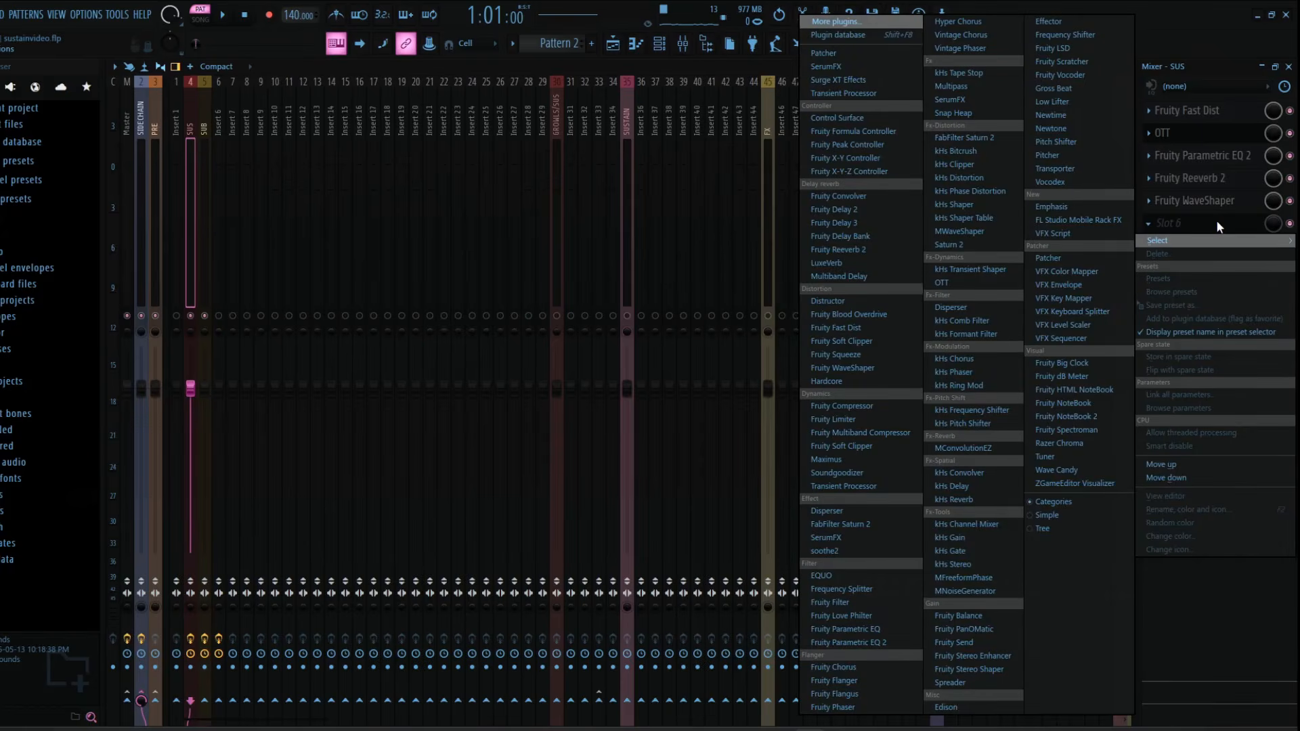
{"action": "left_click", "coordinate": [950, 307]}
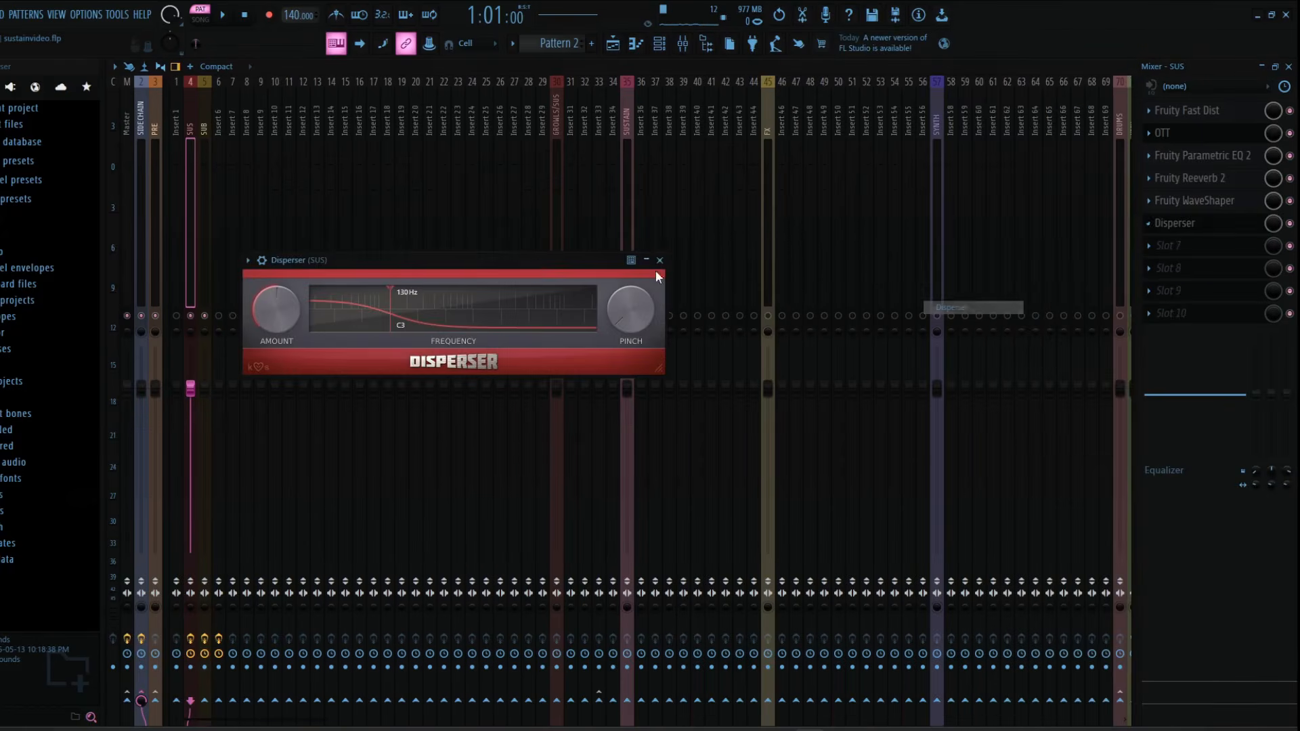
{"action": "left_click_drag", "start_coordinate": [516, 262], "coordinate": [593, 250]}
{"action": "key", "text": "space"}
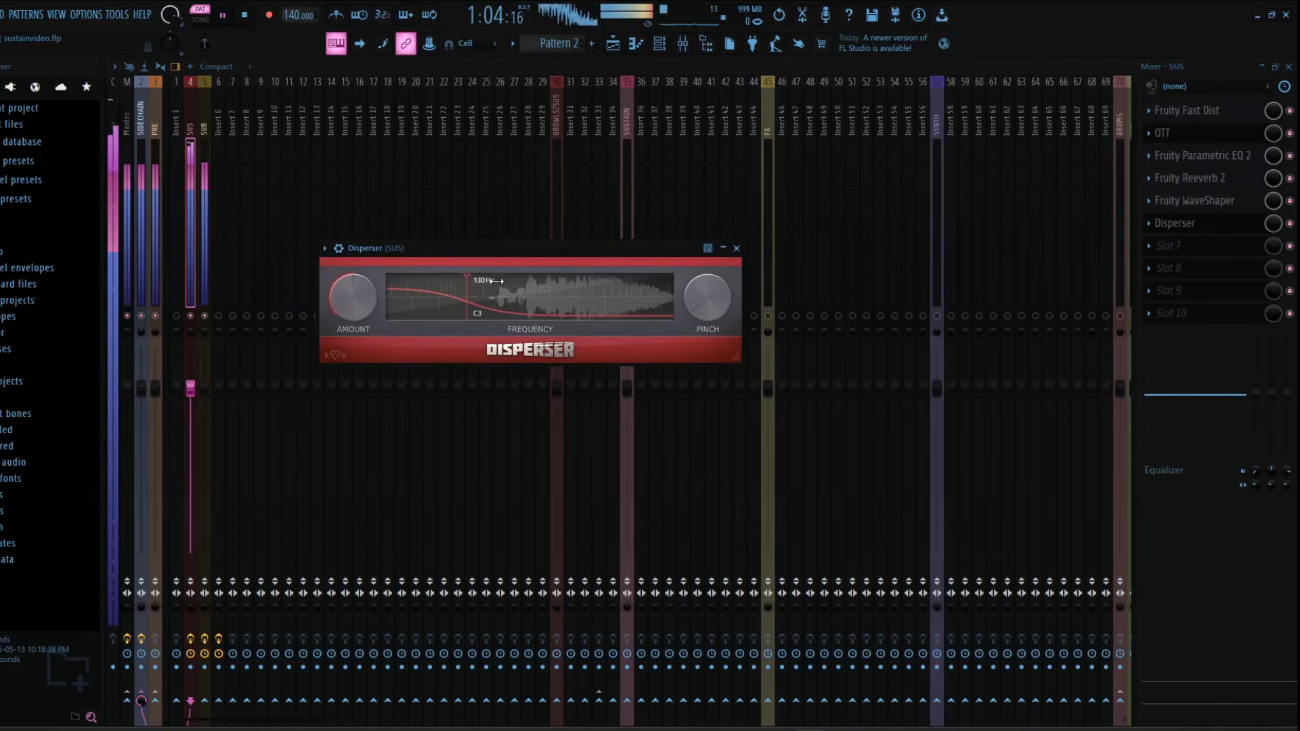
{"action": "left_click_drag", "start_coordinate": [498, 281], "coordinate": [585, 272]}
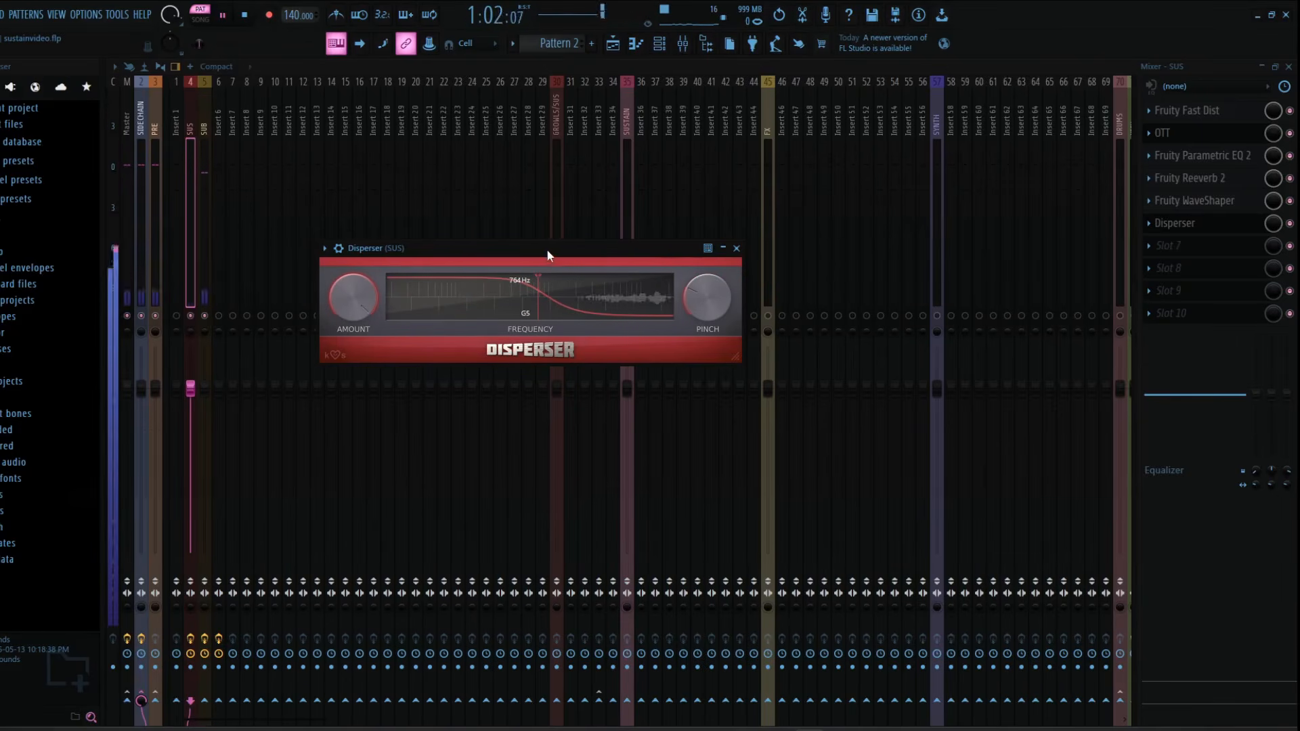
{"action": "left_click_drag", "start_coordinate": [551, 278], "coordinate": [599, 282]}
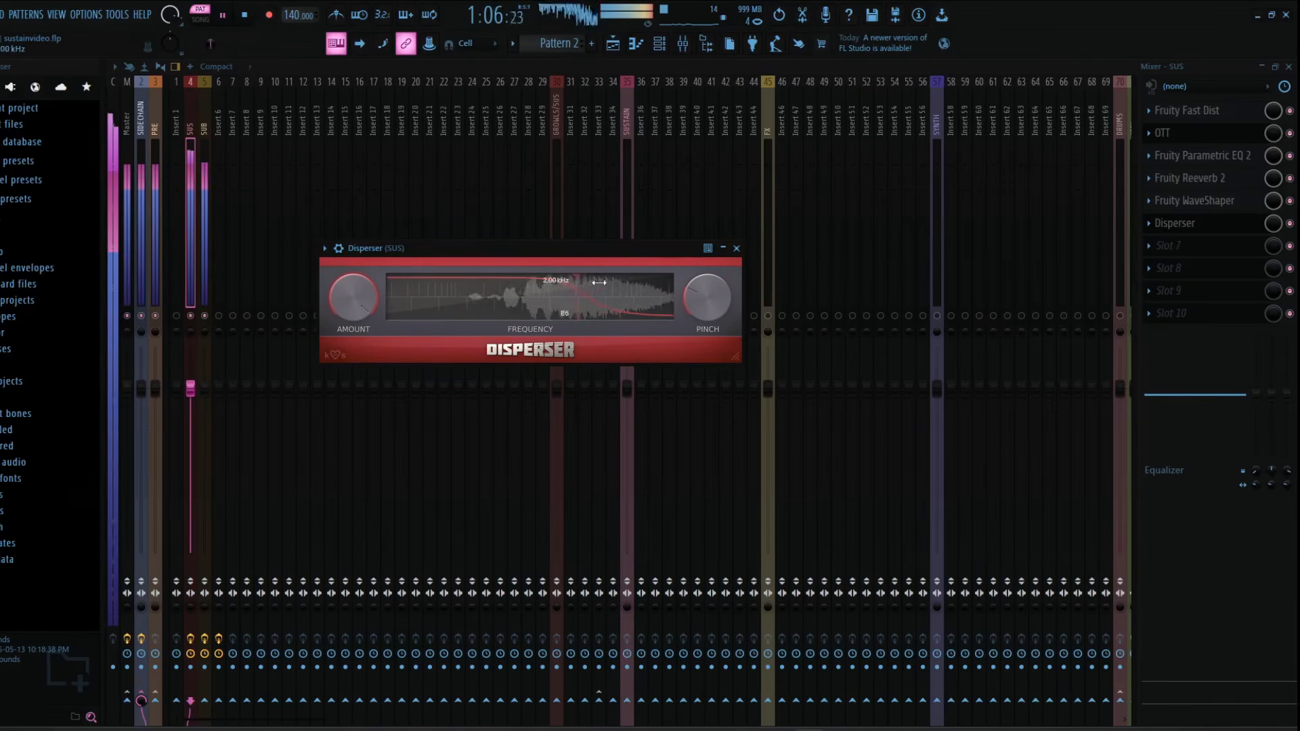
{"action": "key", "text": "space"}
{"action": "left_click", "coordinate": [737, 248]}
Step: Add a second OTT to slot 7 of the SUS track with 91% depth, 1000% time and 15.7 dB output gain
{"action": "left_click", "coordinate": [1217, 257]}
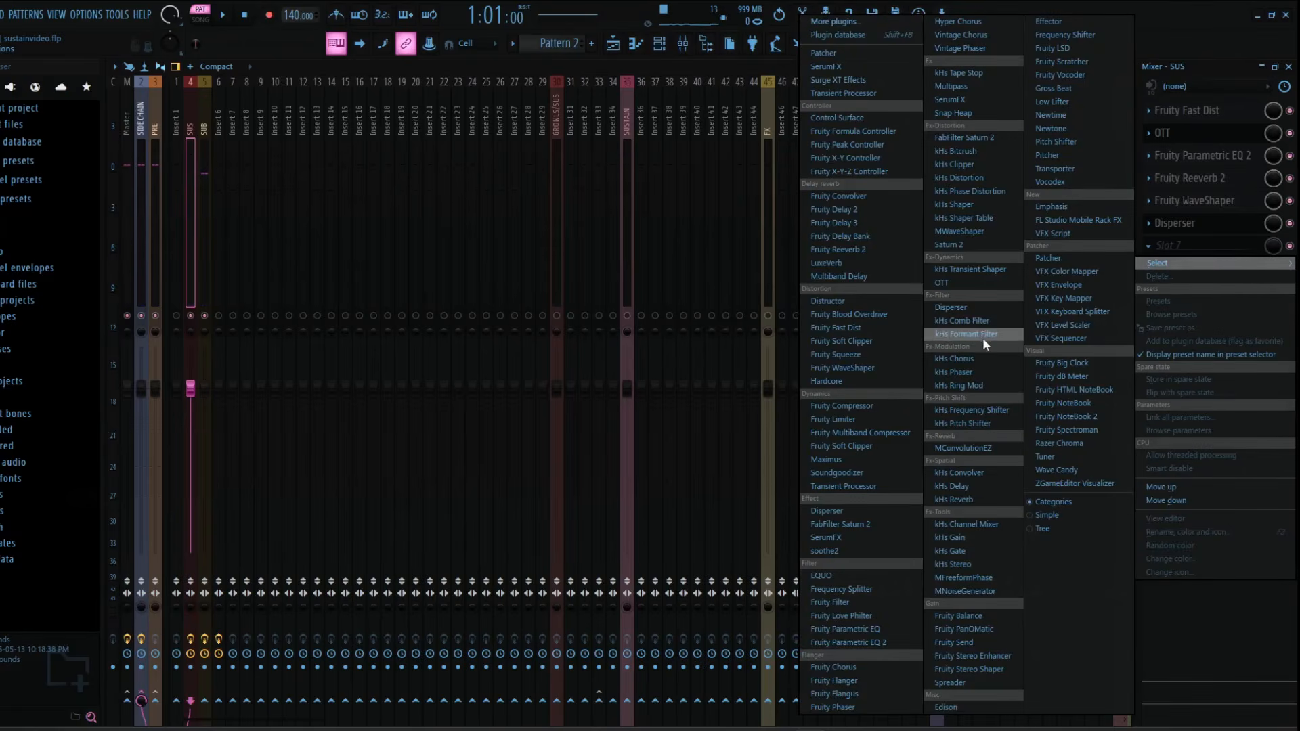
{"action": "left_click", "coordinate": [949, 287]}
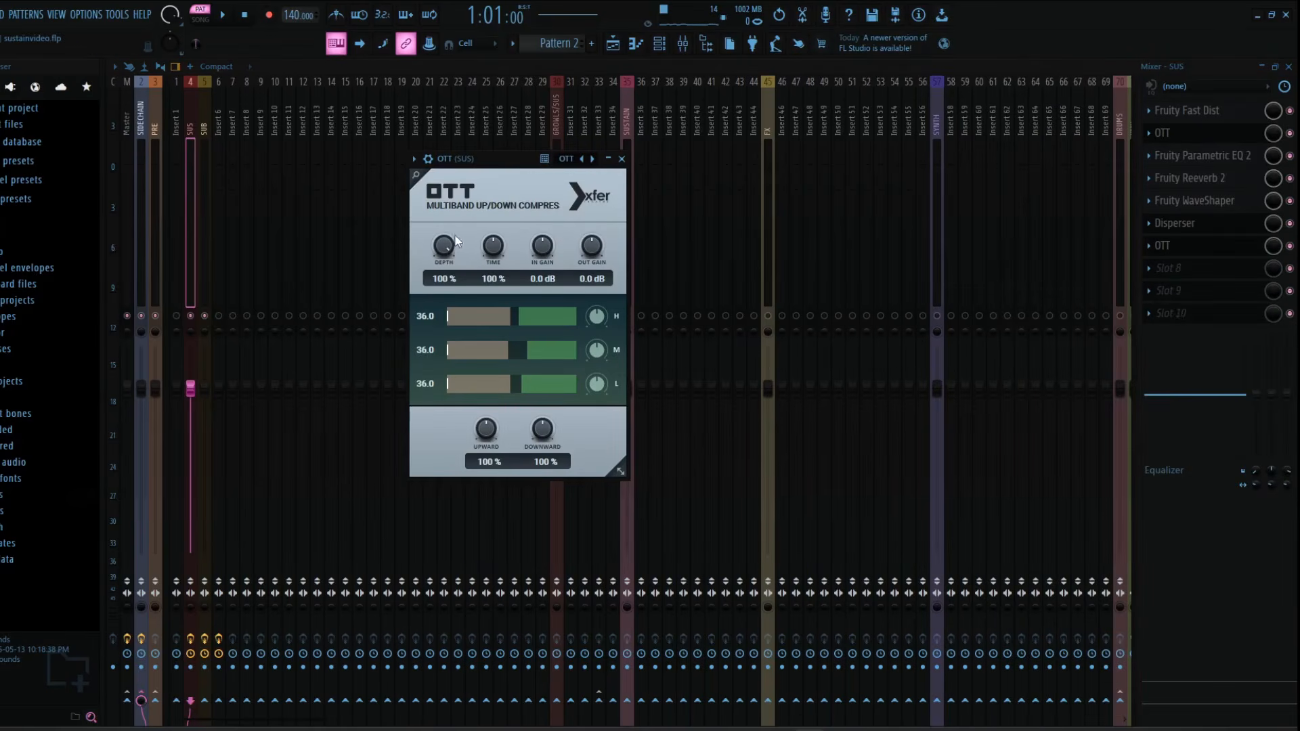
{"action": "key", "text": "space"}
{"action": "left_click_drag", "start_coordinate": [448, 245], "coordinate": [563, 193]}
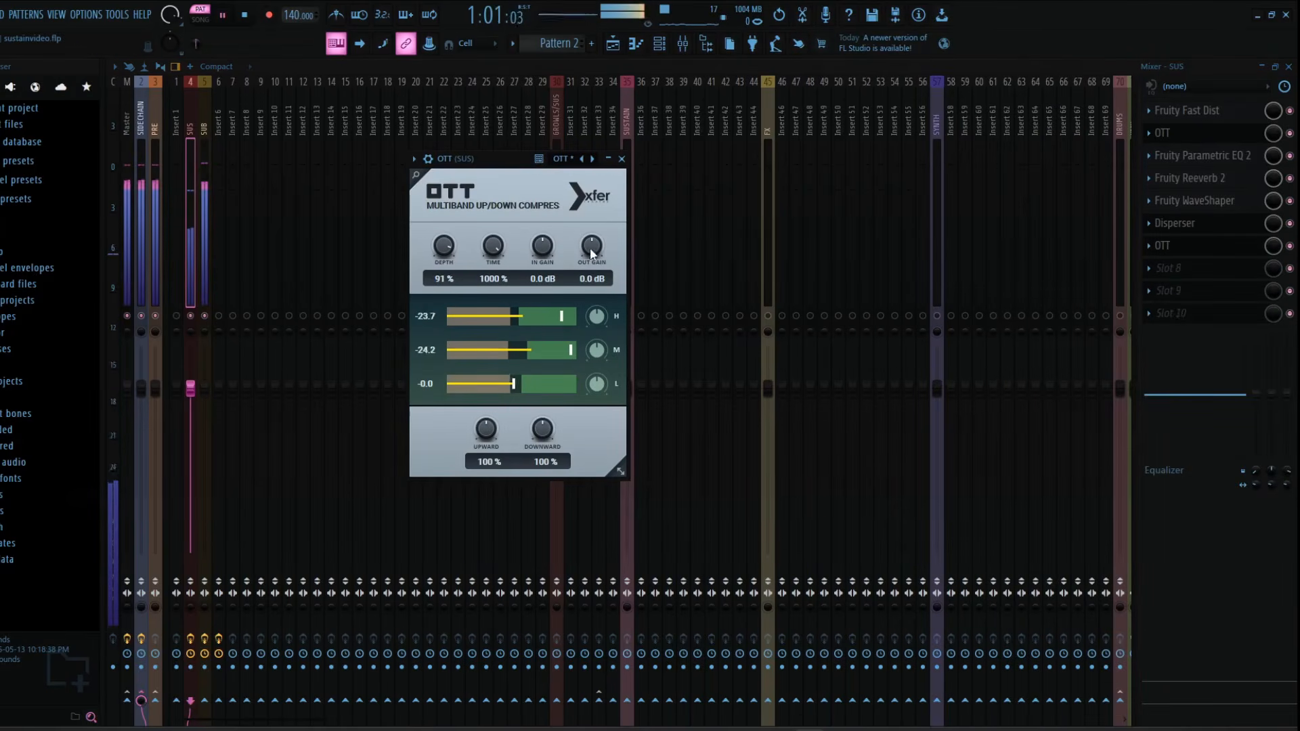
{"action": "left_click_drag", "start_coordinate": [590, 246], "coordinate": [612, 229]}
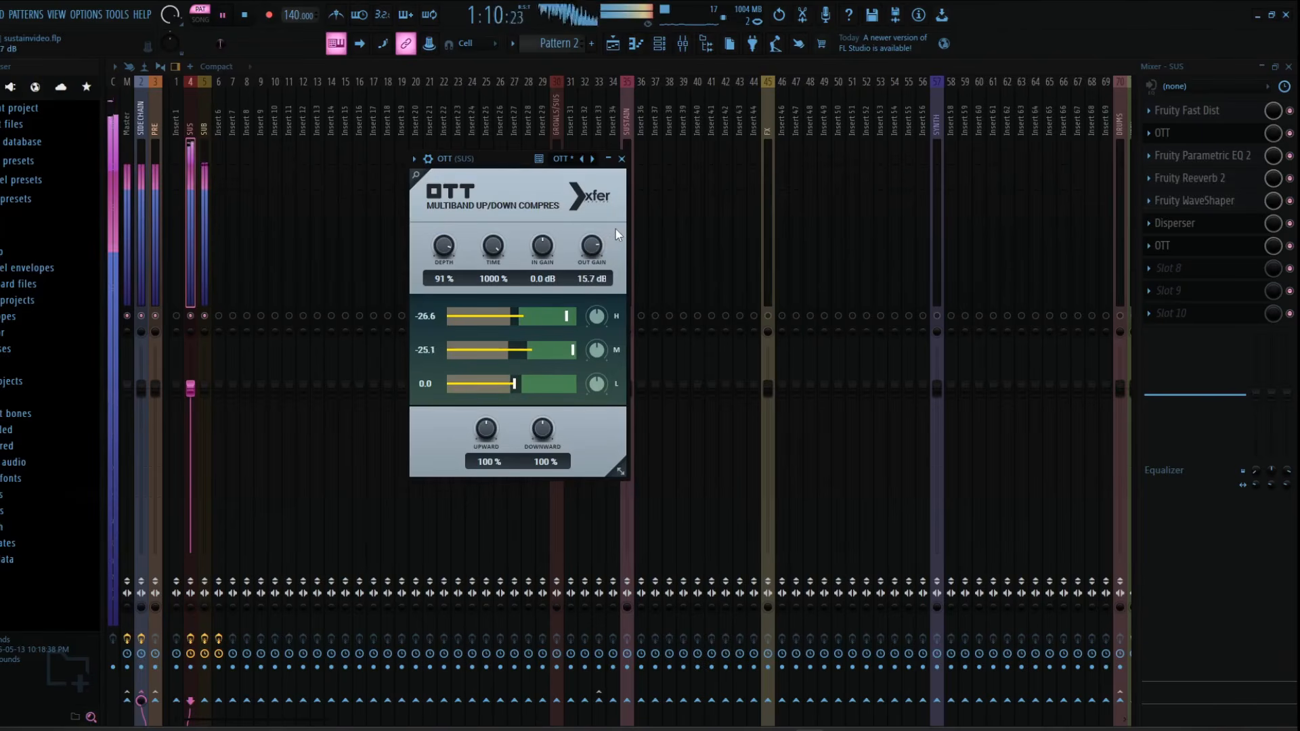
{"action": "left_click", "coordinate": [621, 159]}
{"action": "key", "text": "space"}
Step: Add soothe2 to slot 10 of the SUS track, move band 3 to about 8.3 kHz at 4.9 dB and lower the low-cut frequency
{"action": "left_click", "coordinate": [1171, 312]}
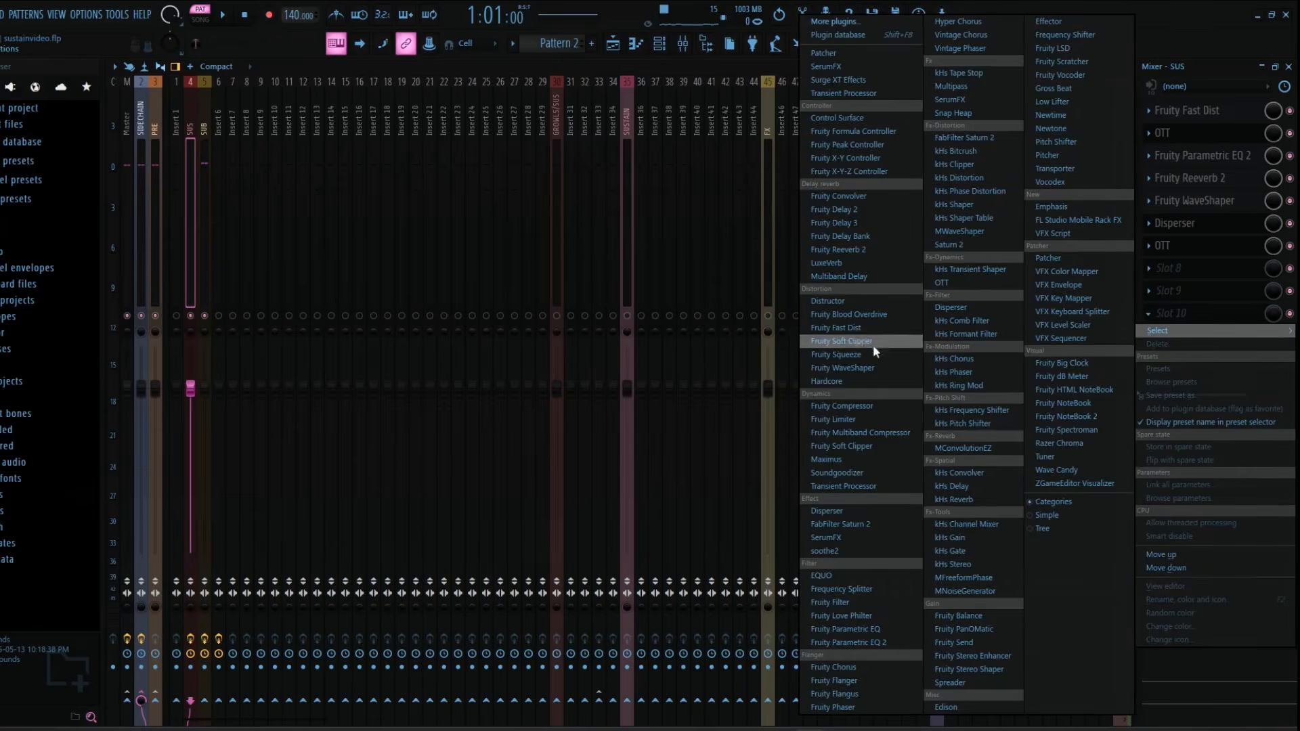
{"action": "left_click", "coordinate": [883, 556]}
{"action": "key", "text": "space"}
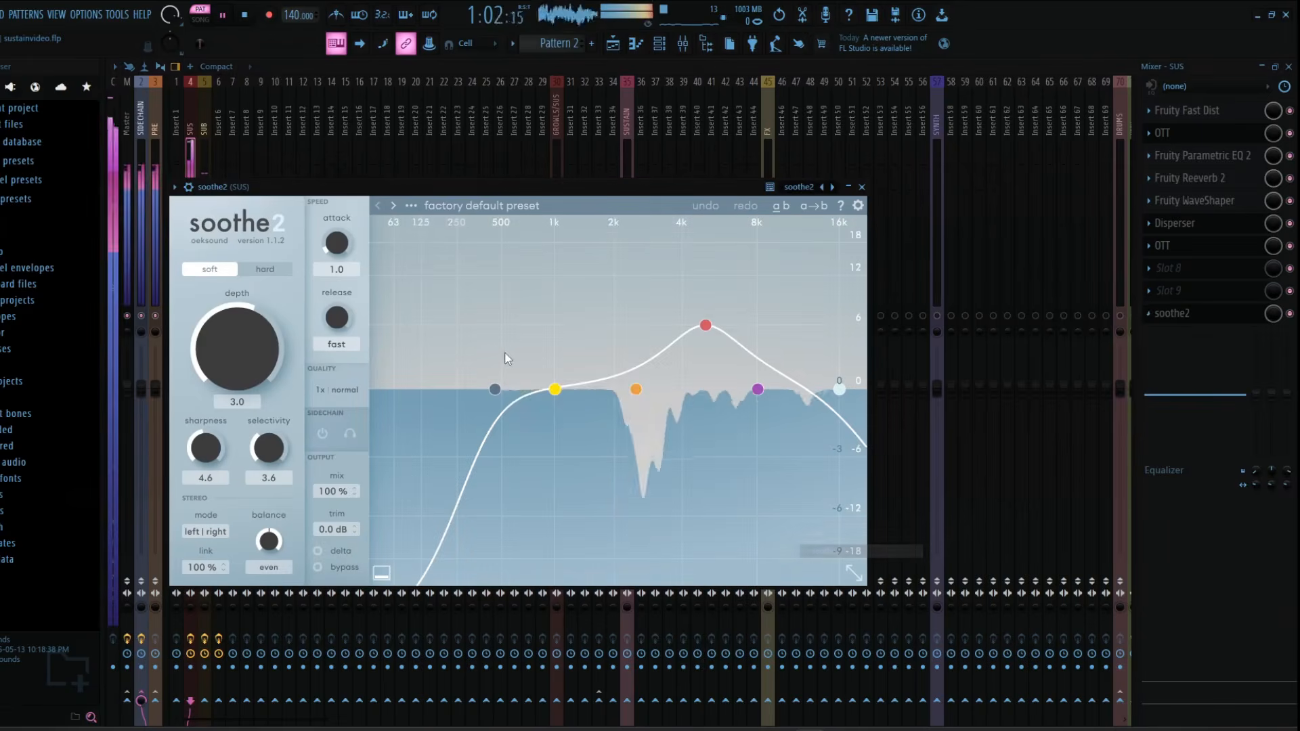
{"action": "left_click_drag", "start_coordinate": [702, 326], "coordinate": [763, 337]}
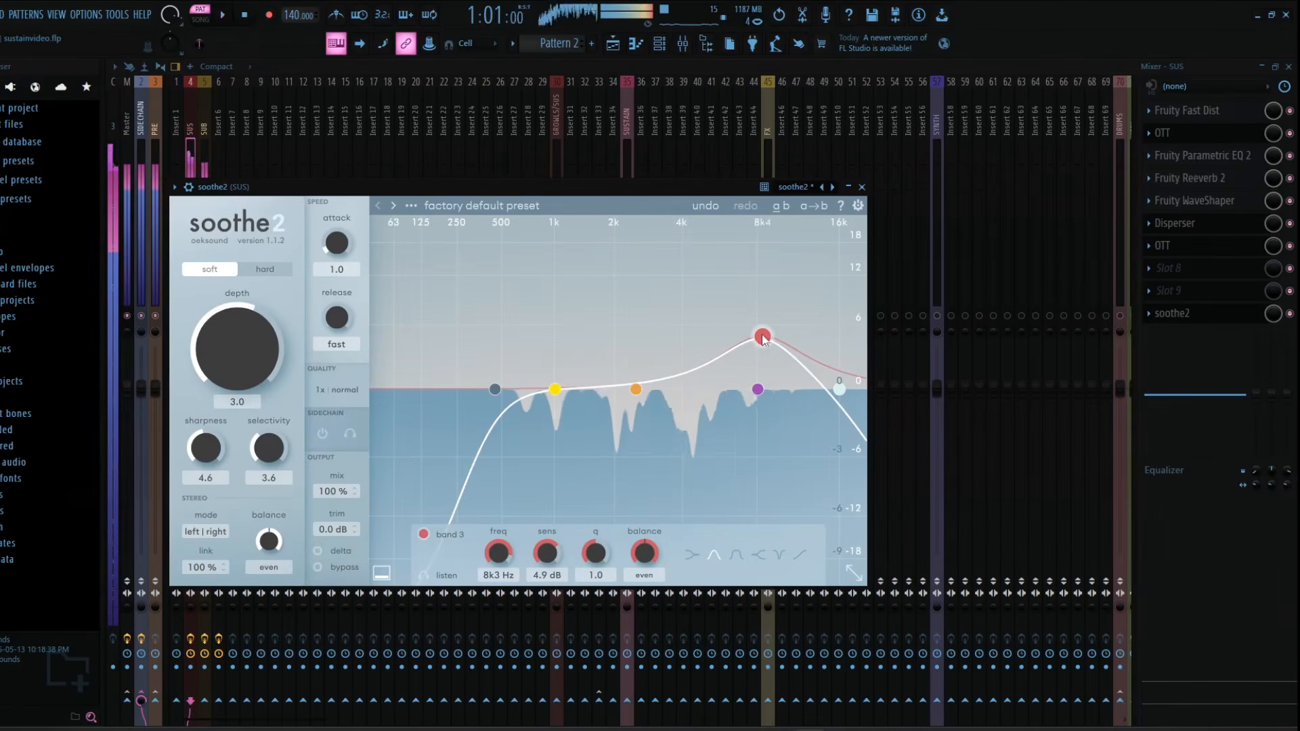
{"action": "left_click_drag", "start_coordinate": [495, 389], "coordinate": [466, 391]}
{"action": "left_click", "coordinate": [861, 186]}
{"action": "key", "text": "space"}
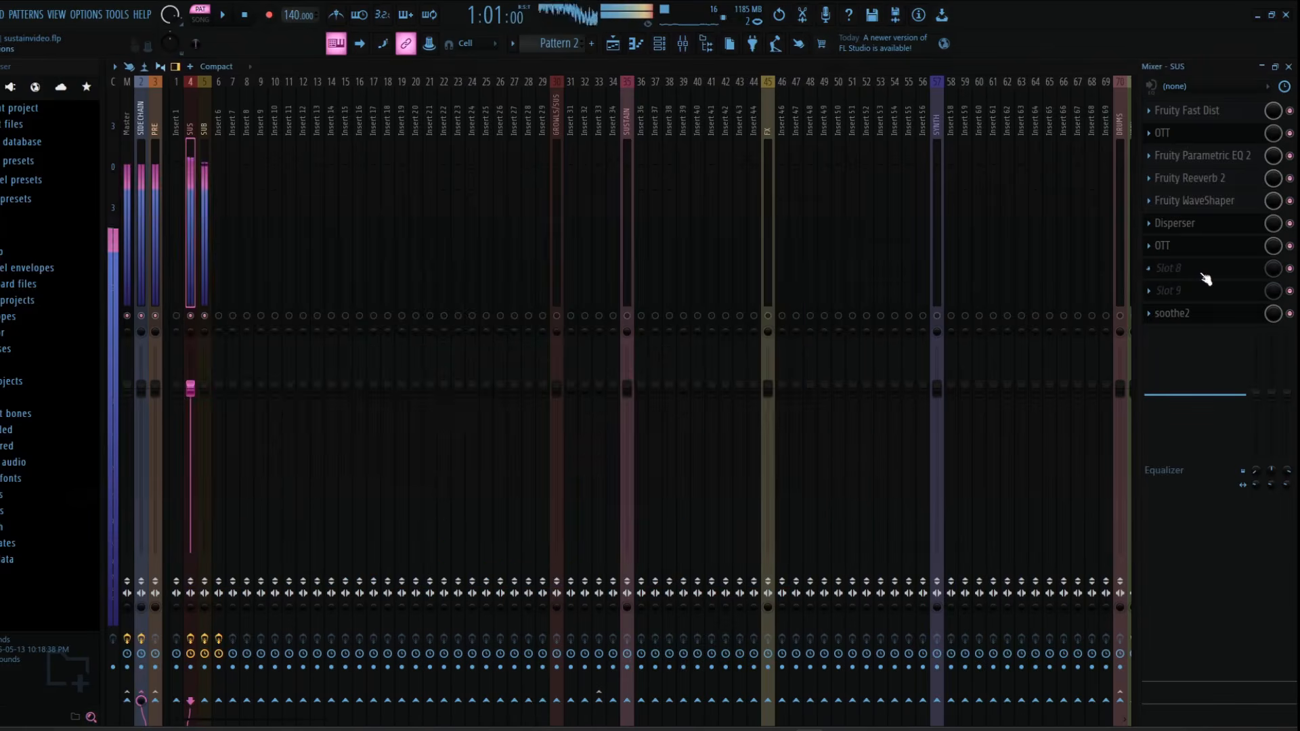
Step: Add Fruity Parametric EQ 2 to slot 8 of the SUS track, with band 1 as a Steep 8 high-pass cutting the lows
{"action": "left_click", "coordinate": [1171, 268]}
{"action": "left_click", "coordinate": [873, 644]}
{"action": "key", "text": "space"}
{"action": "key", "text": "space"}
{"action": "right_click", "coordinate": [288, 360]}
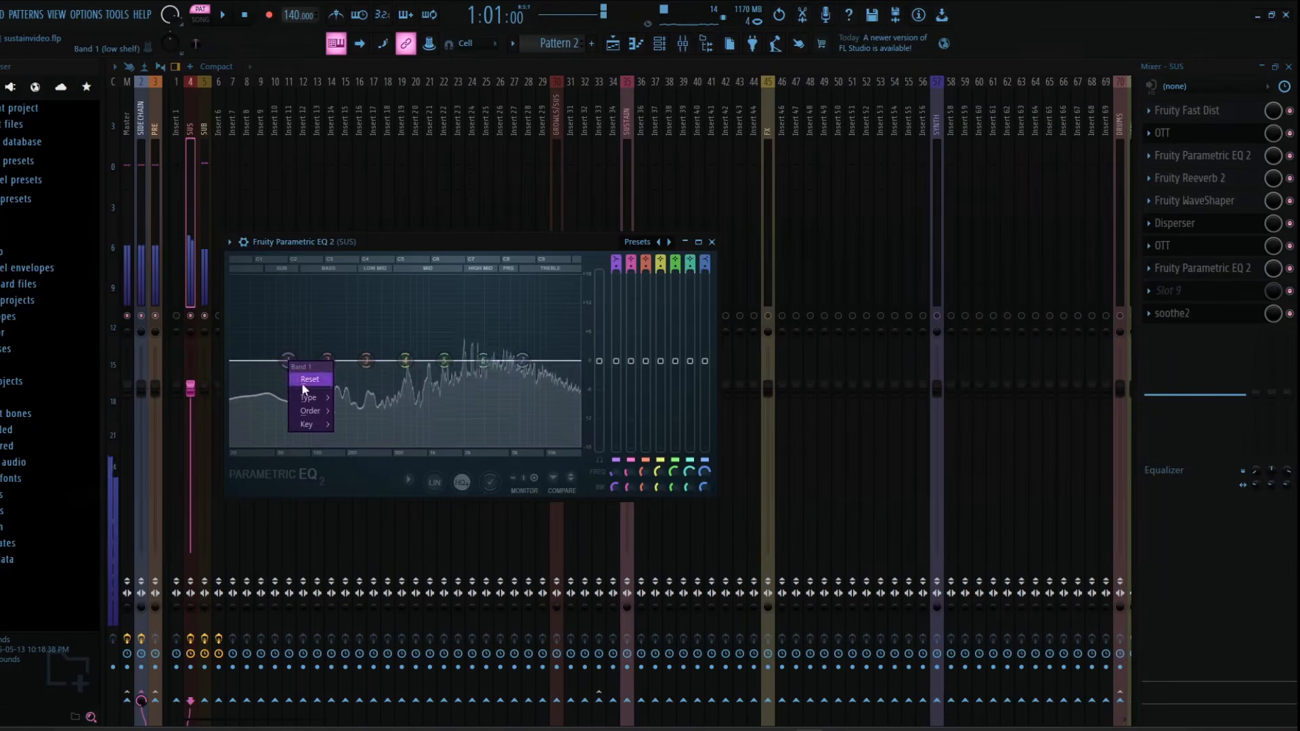
{"action": "mouse_move", "coordinate": [308, 398]}
{"action": "left_click", "coordinate": [345, 436]}
{"action": "right_click", "coordinate": [288, 360]}
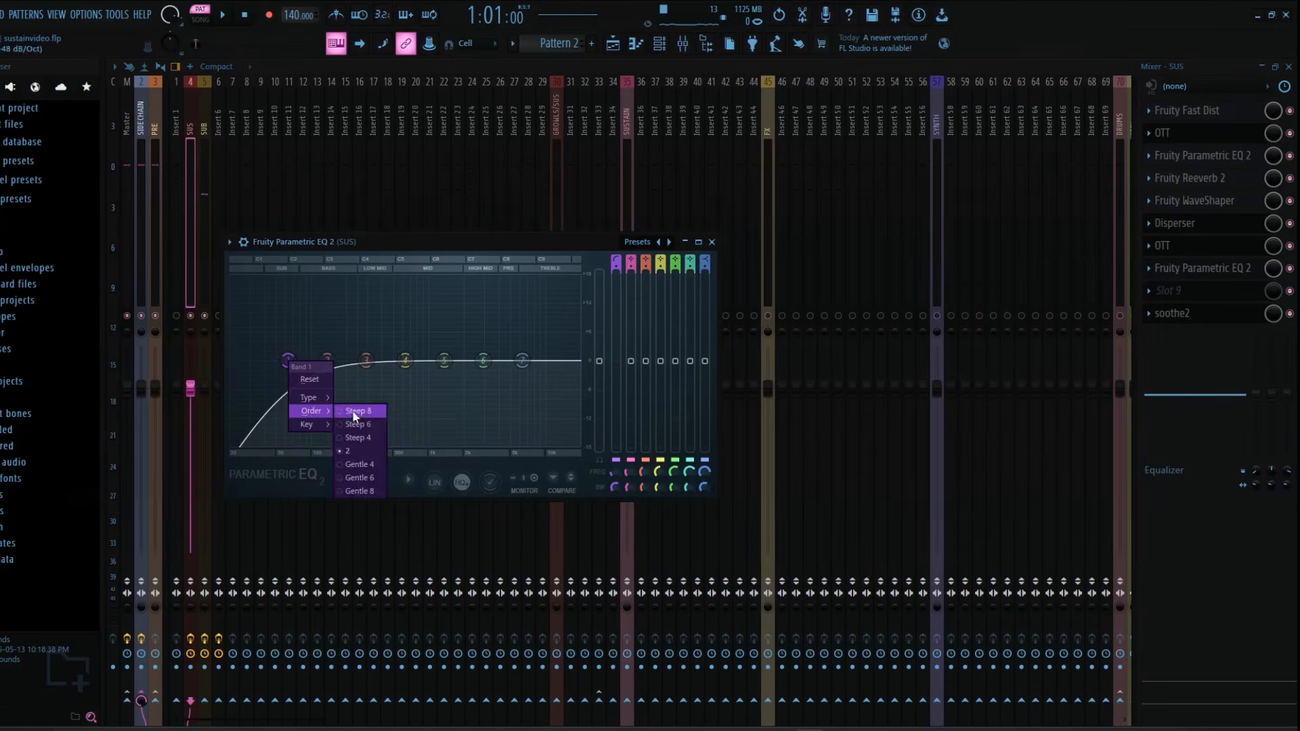
{"action": "left_click", "coordinate": [354, 411]}
{"action": "key", "text": "space"}
{"action": "left_click_drag", "start_coordinate": [287, 360], "coordinate": [340, 366]}
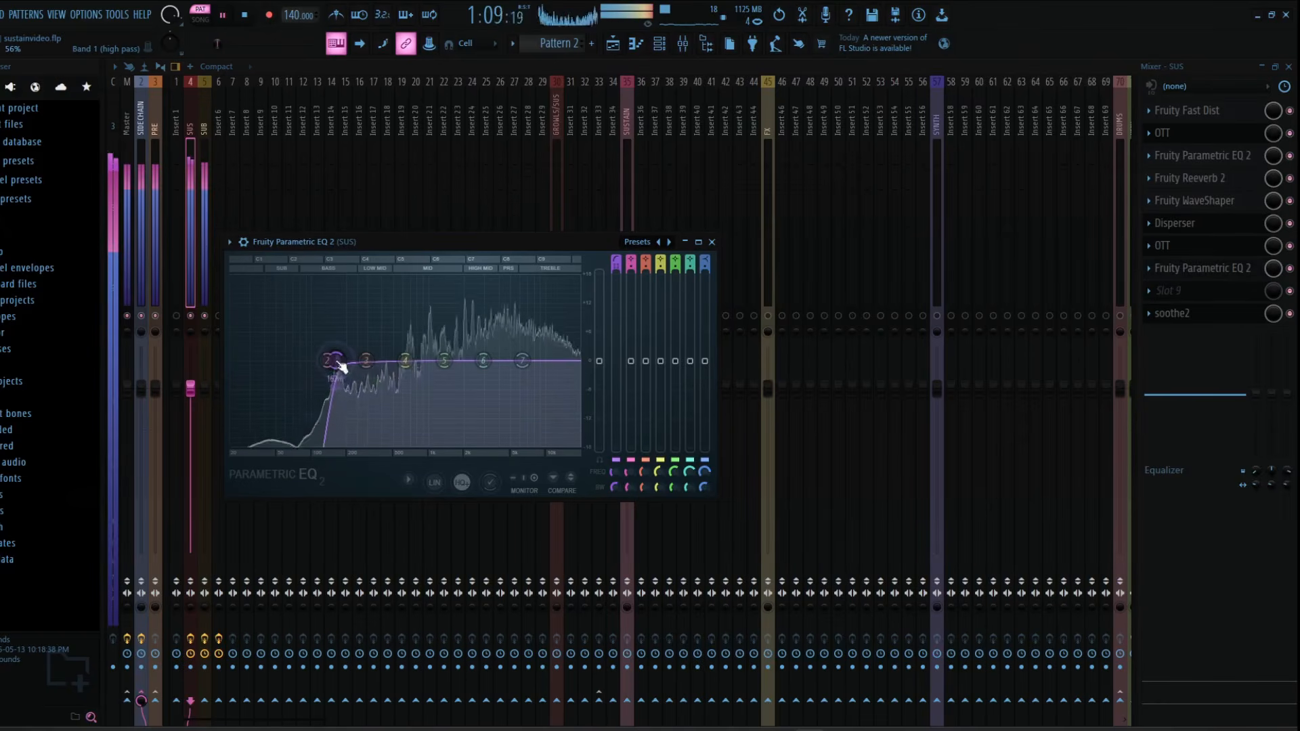
{"action": "key", "text": "space"}
{"action": "key", "text": "space"}
Step: Make EQ band 7 a Steep 8 low-pass and raise its cutoff to the upper treble
{"action": "right_click", "coordinate": [521, 361]}
{"action": "mouse_move", "coordinate": [554, 399]}
{"action": "left_click", "coordinate": [595, 411]}
{"action": "key", "text": "space"}
{"action": "right_click", "coordinate": [522, 360]}
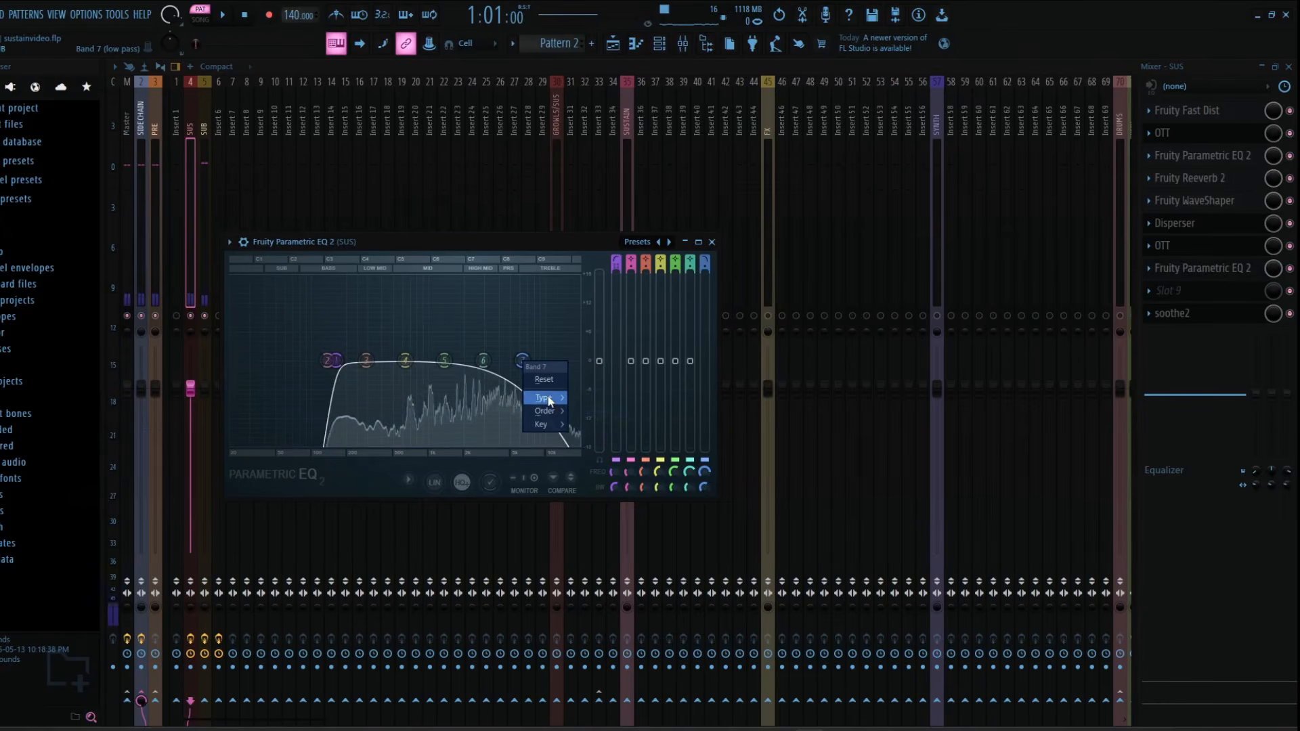
{"action": "left_click", "coordinate": [586, 409]}
{"action": "key", "text": "space"}
{"action": "left_click_drag", "start_coordinate": [523, 364], "coordinate": [572, 362]}
Step: Boost the treble slightly with band 6 and the low mids with band 4, and move band 5 to about 2141 Hz
{"action": "left_click_drag", "start_coordinate": [483, 361], "coordinate": [537, 355]}
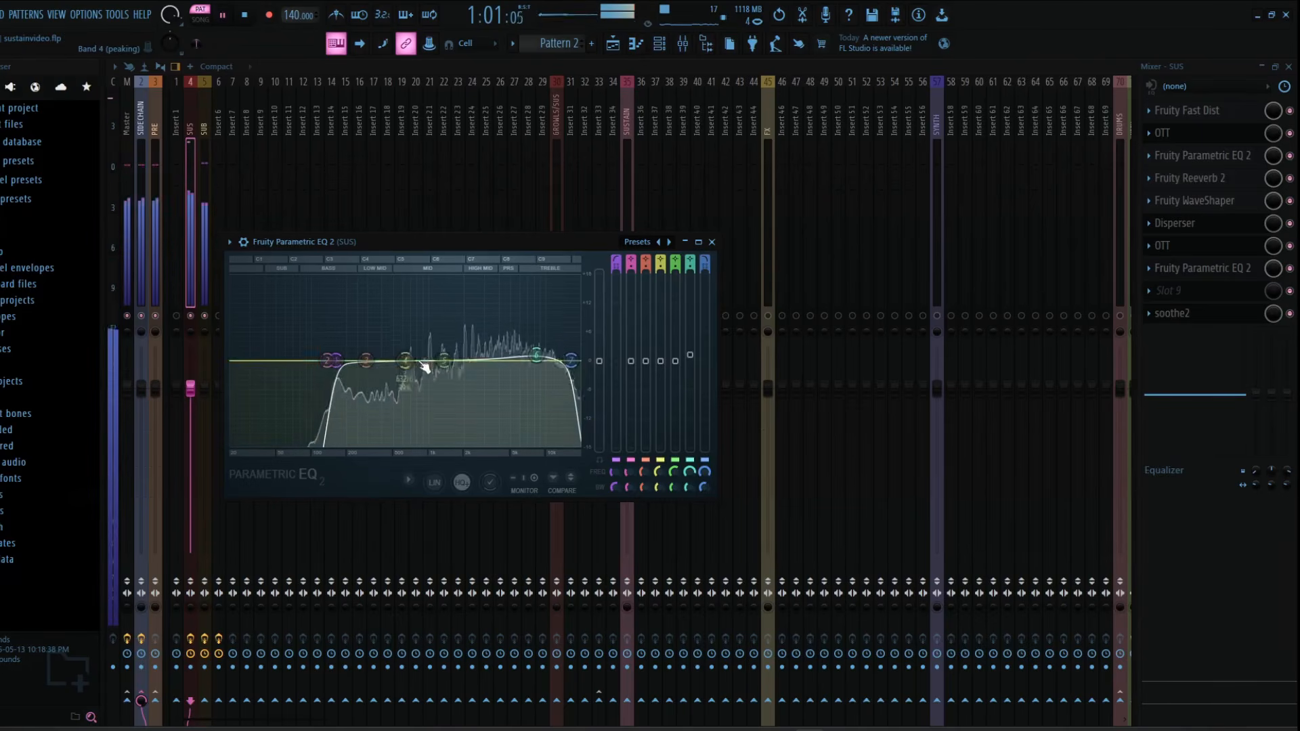
{"action": "left_click_drag", "start_coordinate": [406, 361], "coordinate": [372, 350]}
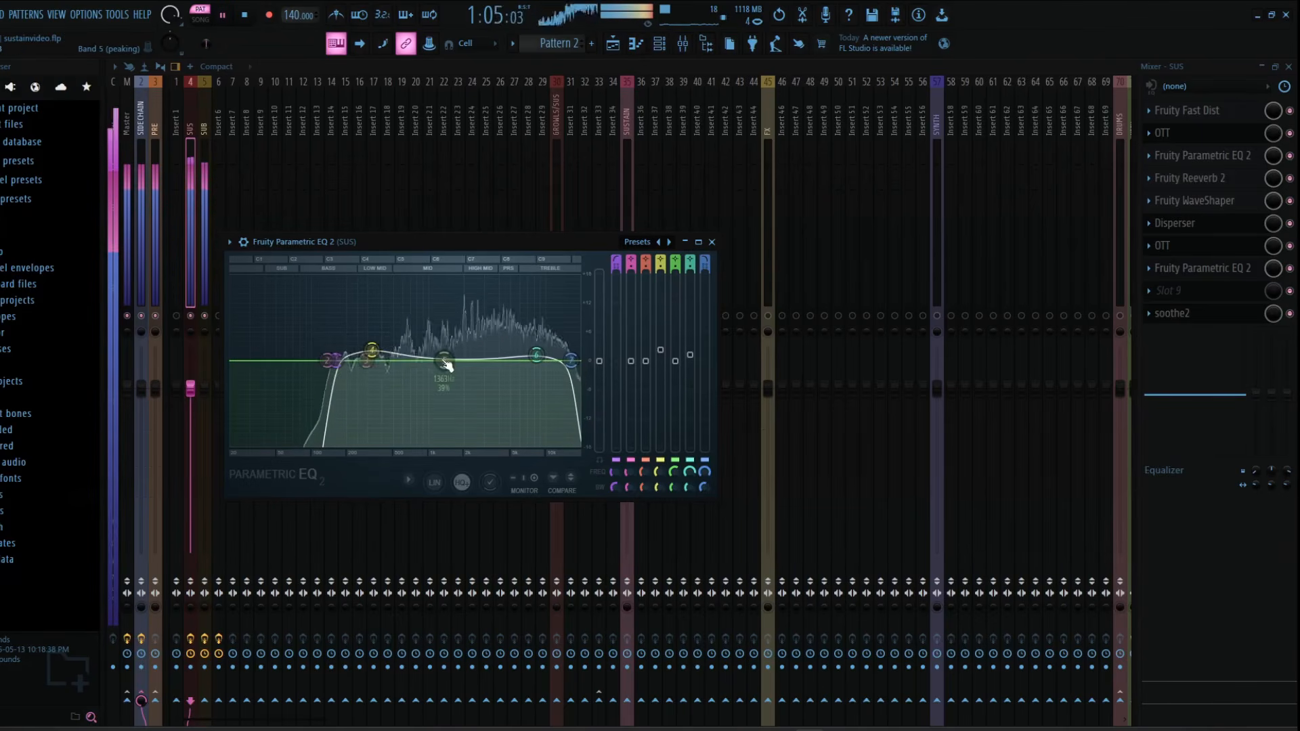
{"action": "mouse_move", "coordinate": [447, 366]}
{"action": "left_mouse_down"}
{"action": "mouse_move", "coordinate": [481, 364]}
{"action": "mouse_move", "coordinate": [469, 364]}
{"action": "left_mouse_up"}
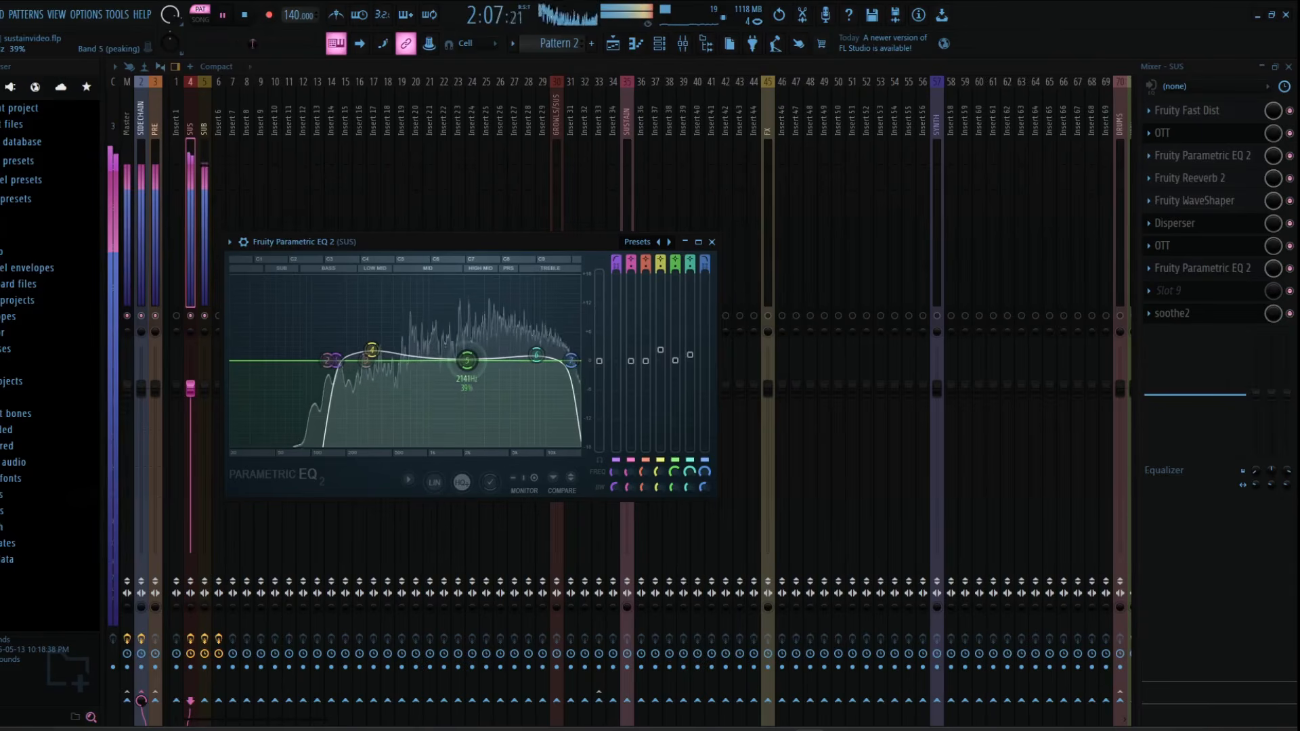
{"action": "left_click", "coordinate": [712, 242]}
{"action": "key", "text": "space"}
Step: Move the second Fruity Parametric EQ 2 of the SUS track down to slot 9
{"action": "left_click", "coordinate": [1223, 272]}
{"action": "left_click", "coordinate": [1223, 271]}
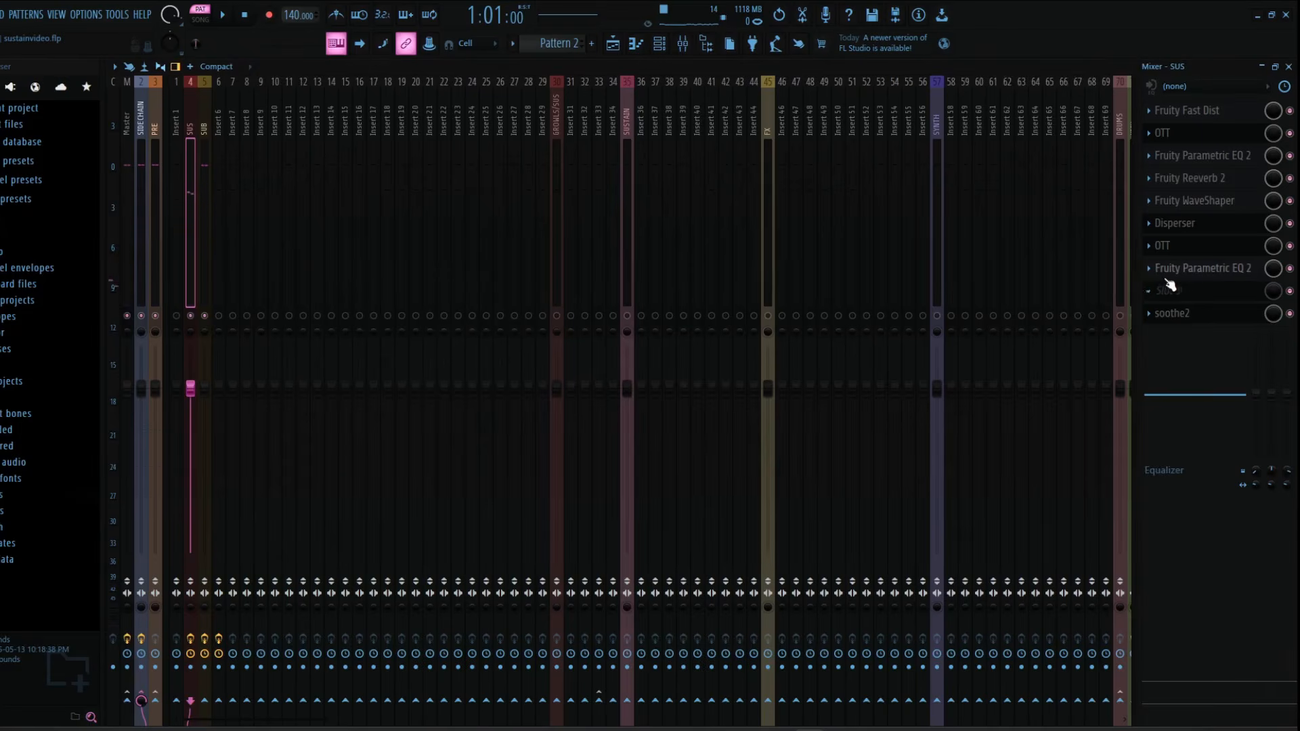
{"action": "left_click", "coordinate": [1151, 277]}
{"action": "left_click", "coordinate": [1161, 522]}
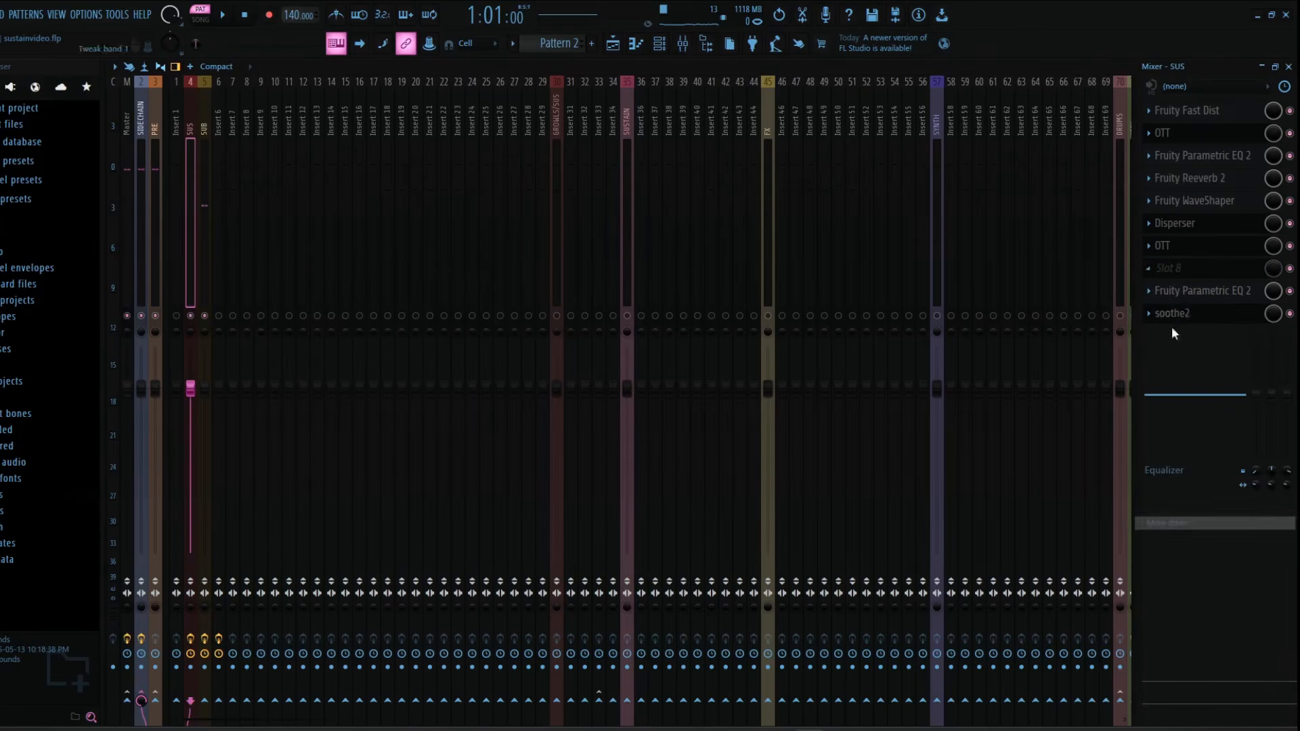
Step: Add kHs Distortion to slot 8 of the SUS track and turn off its DC Filter while auditioning
{"action": "left_click", "coordinate": [1175, 271]}
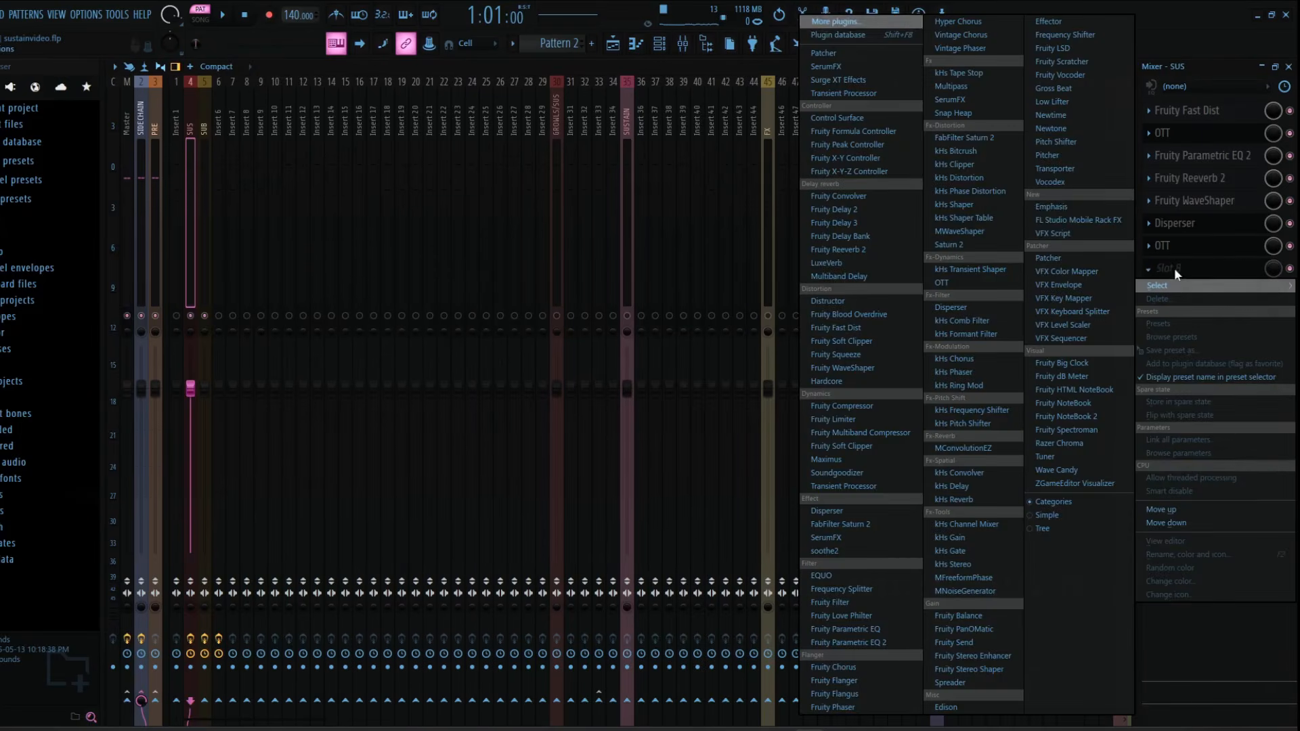
{"action": "left_click", "coordinate": [1013, 182]}
{"action": "key", "text": "space"}
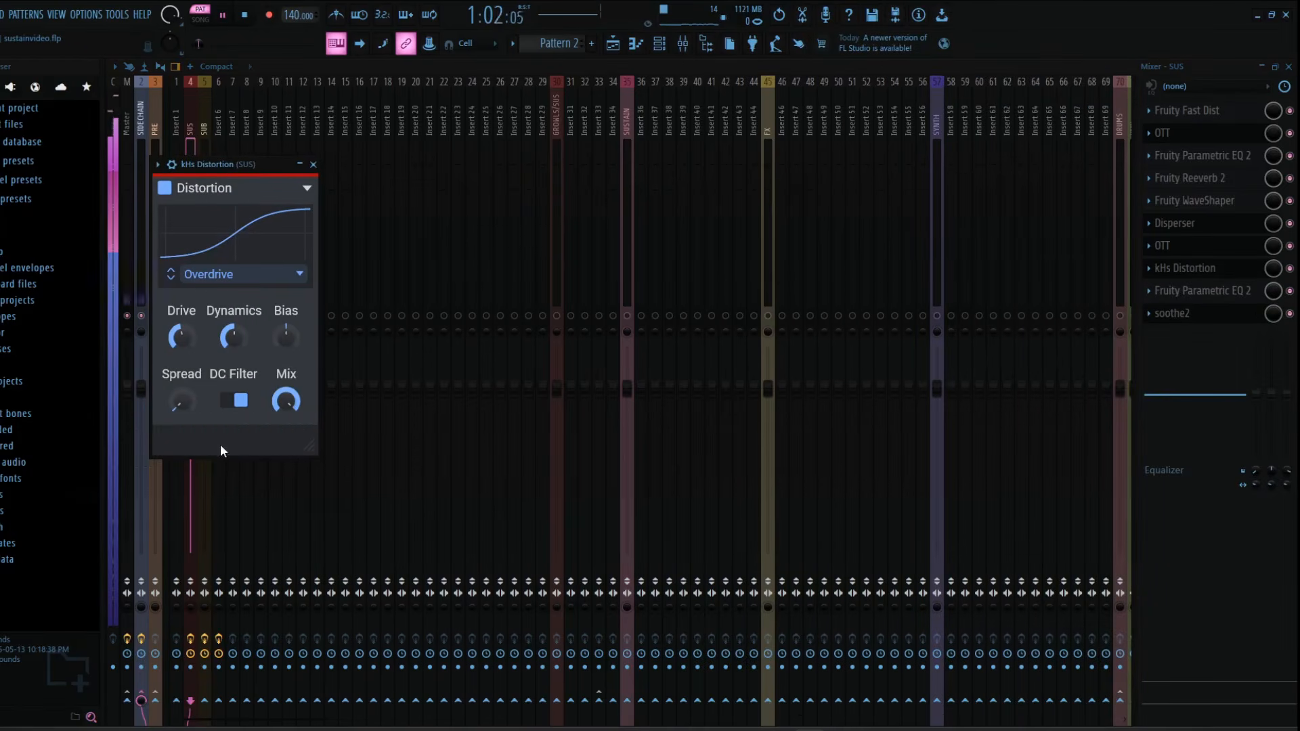
{"action": "left_click", "coordinate": [240, 400]}
{"action": "key", "text": "Escape"}
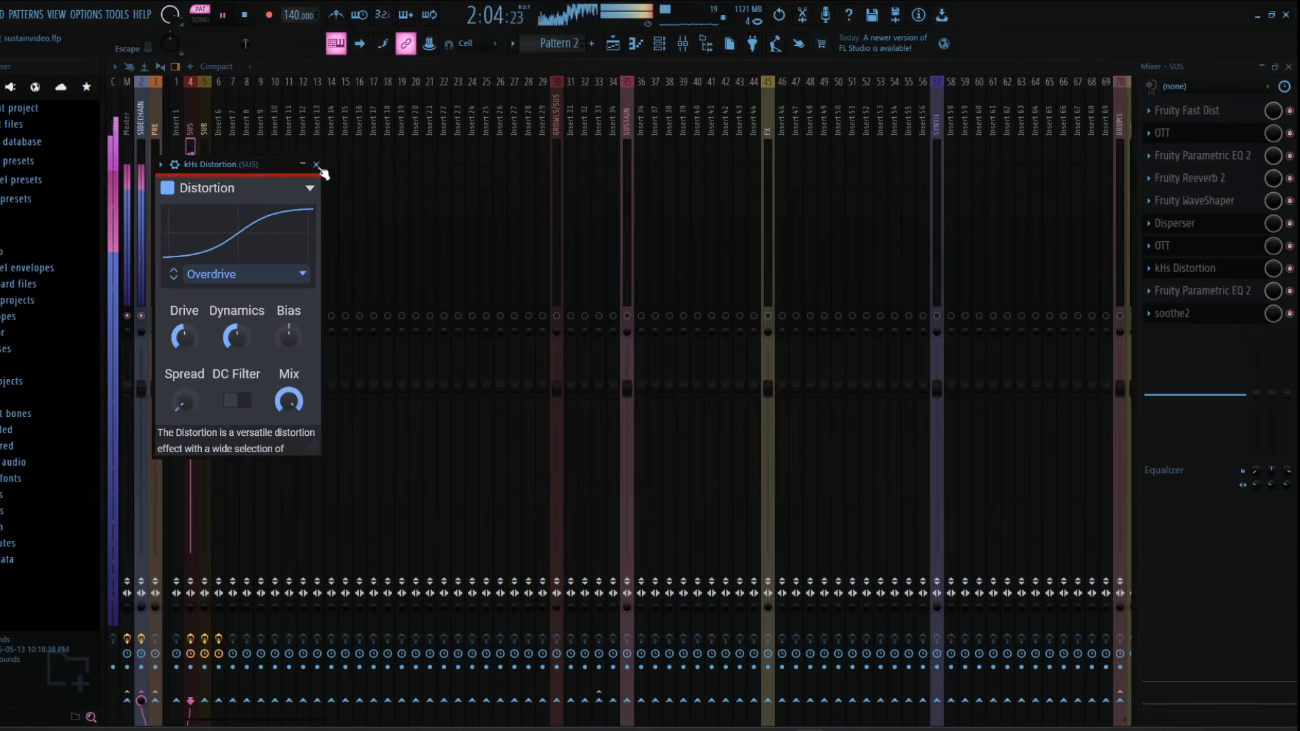
{"action": "left_click", "coordinate": [316, 164]}
Step: In the SUB track's EQ, lower band 7's frequency and soften its cut, and set the band 4 notch to 394 Hz at 54% width
{"action": "left_click", "coordinate": [209, 237]}
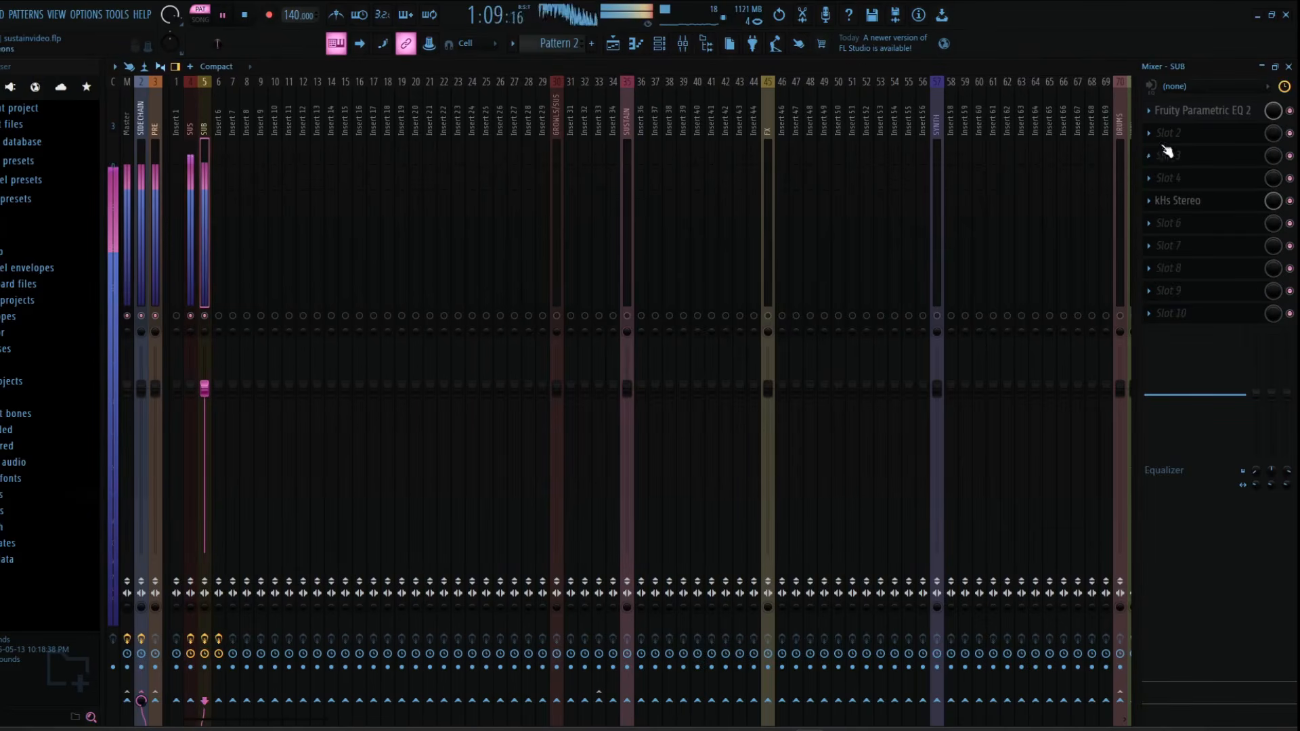
{"action": "left_click", "coordinate": [1179, 111]}
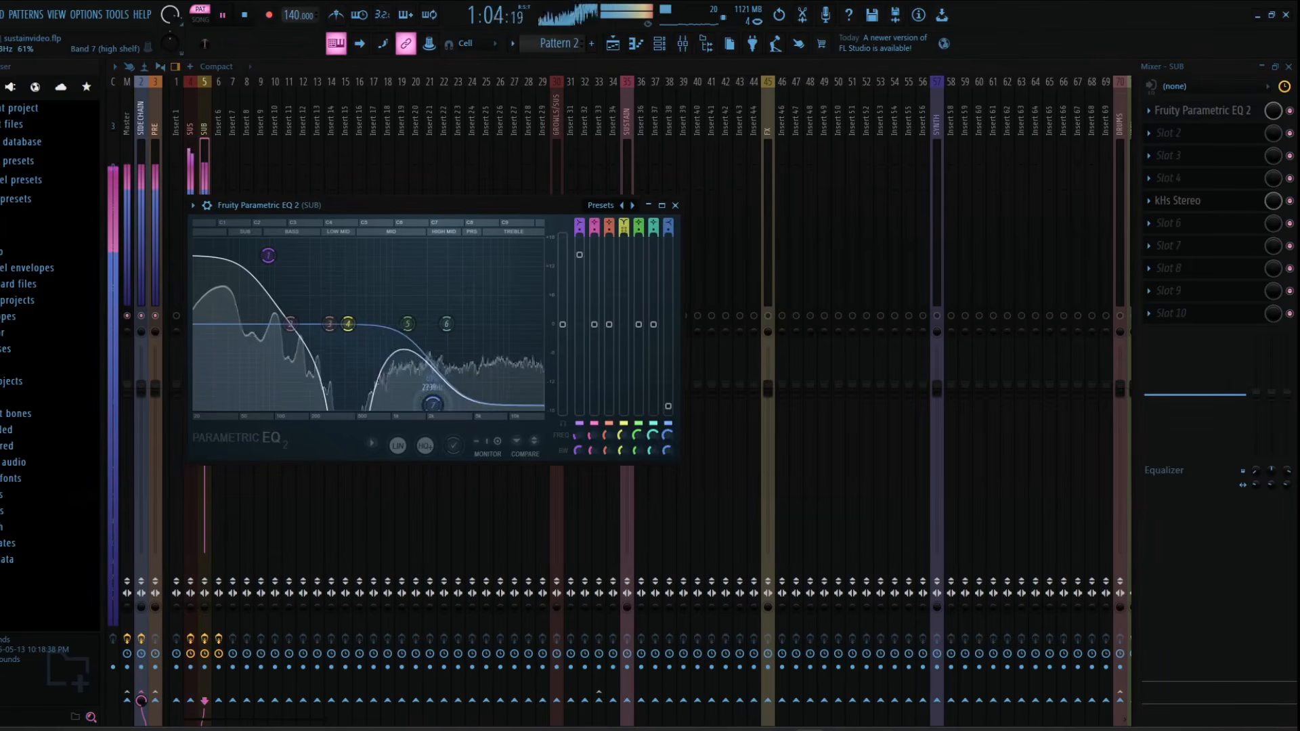
{"action": "left_click_drag", "start_coordinate": [432, 405], "coordinate": [398, 372]}
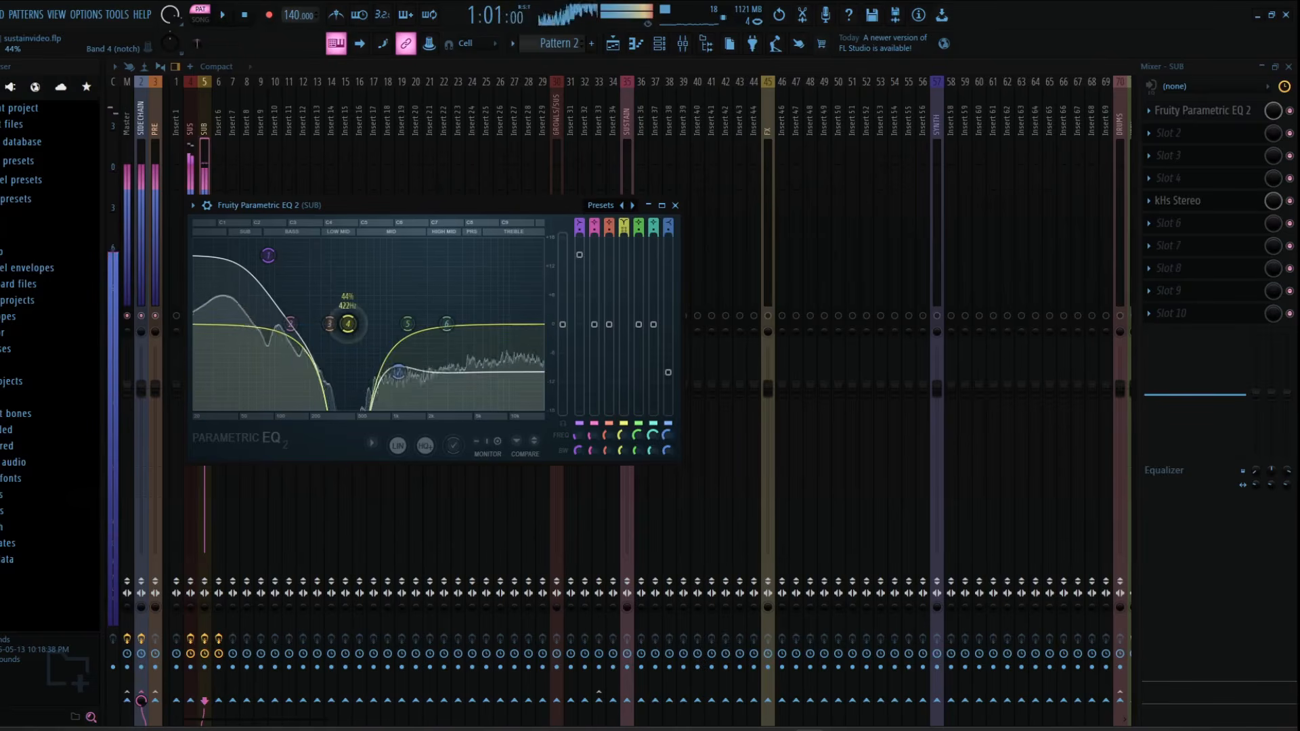
{"action": "mouse_move", "coordinate": [348, 324]}
{"action": "left_mouse_down"}
{"action": "mouse_move", "coordinate": [419, 324]}
{"action": "mouse_move", "coordinate": [320, 323]}
{"action": "mouse_move", "coordinate": [357, 324]}
{"action": "mouse_move", "coordinate": [346, 326]}
{"action": "left_mouse_up"}
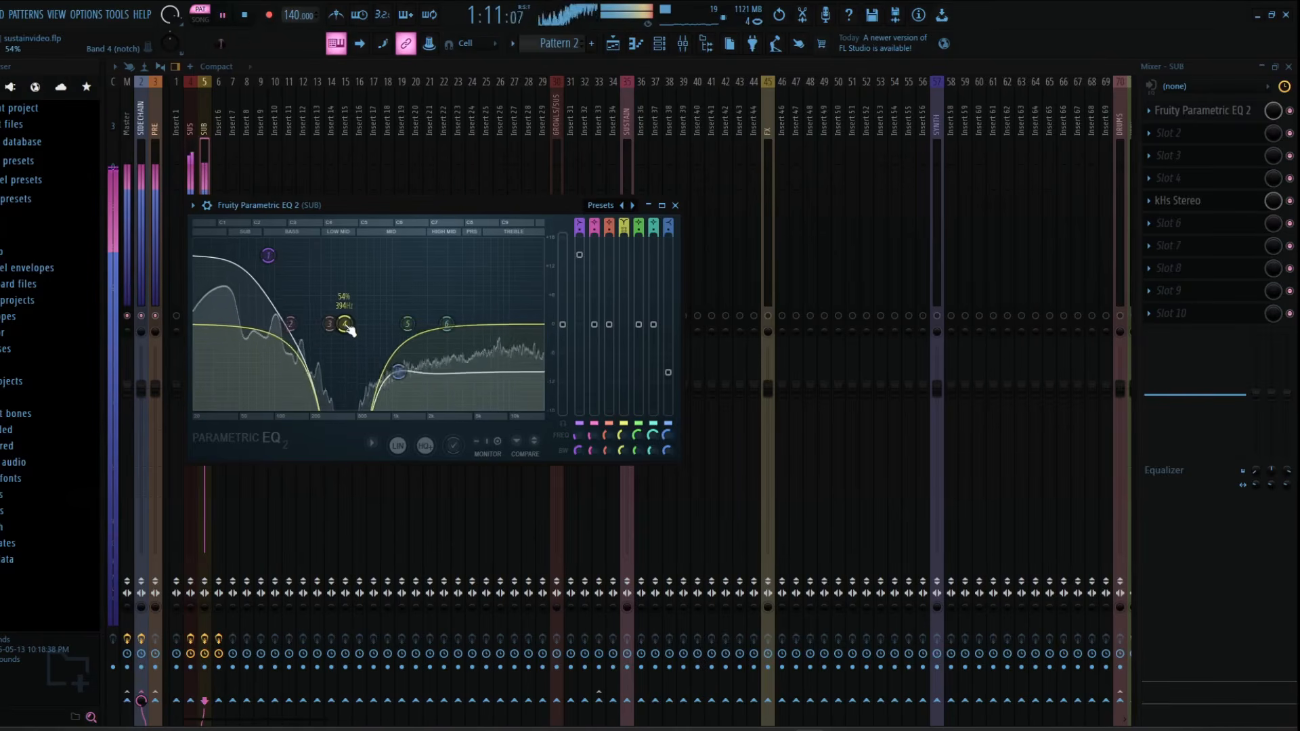
{"action": "key", "text": "space"}
{"action": "left_click", "coordinate": [674, 205]}
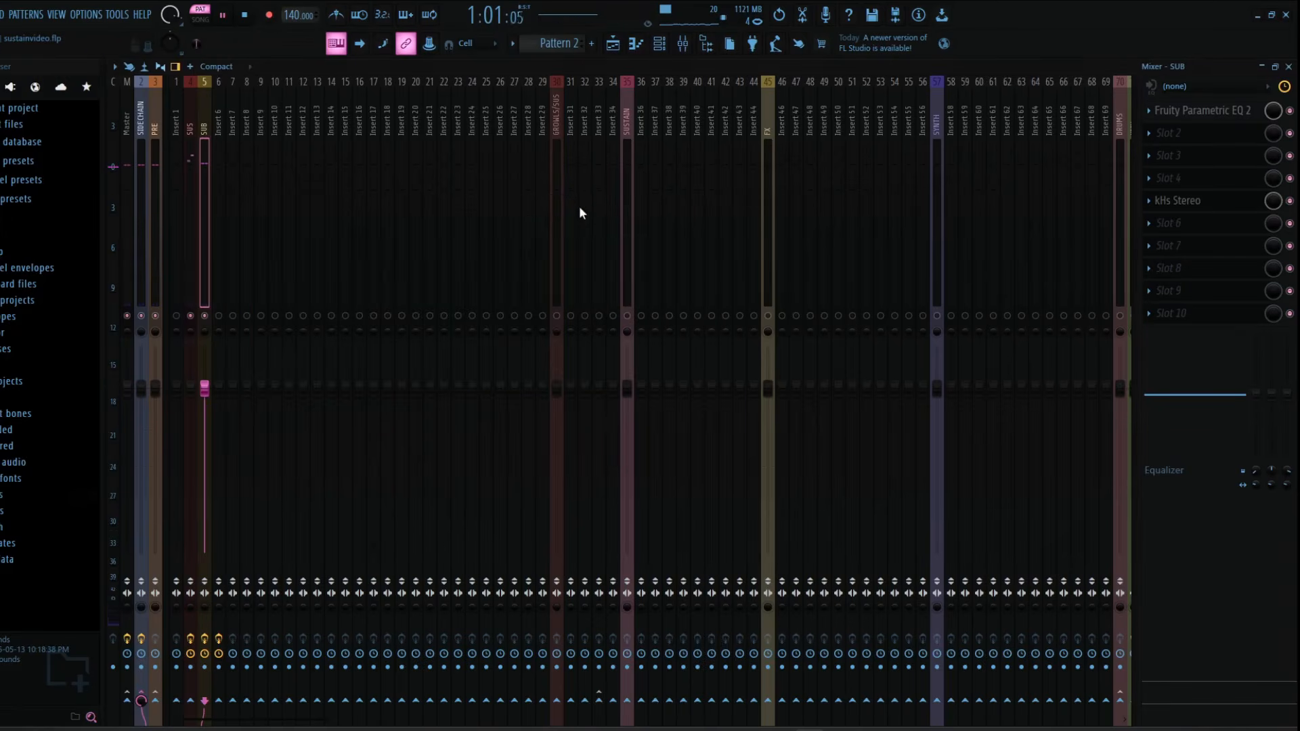
Step: Open the Serum instrument of the SUS channel and audition it while checking oscillator A's FM warp amount
{"action": "left_click", "coordinate": [189, 201]}
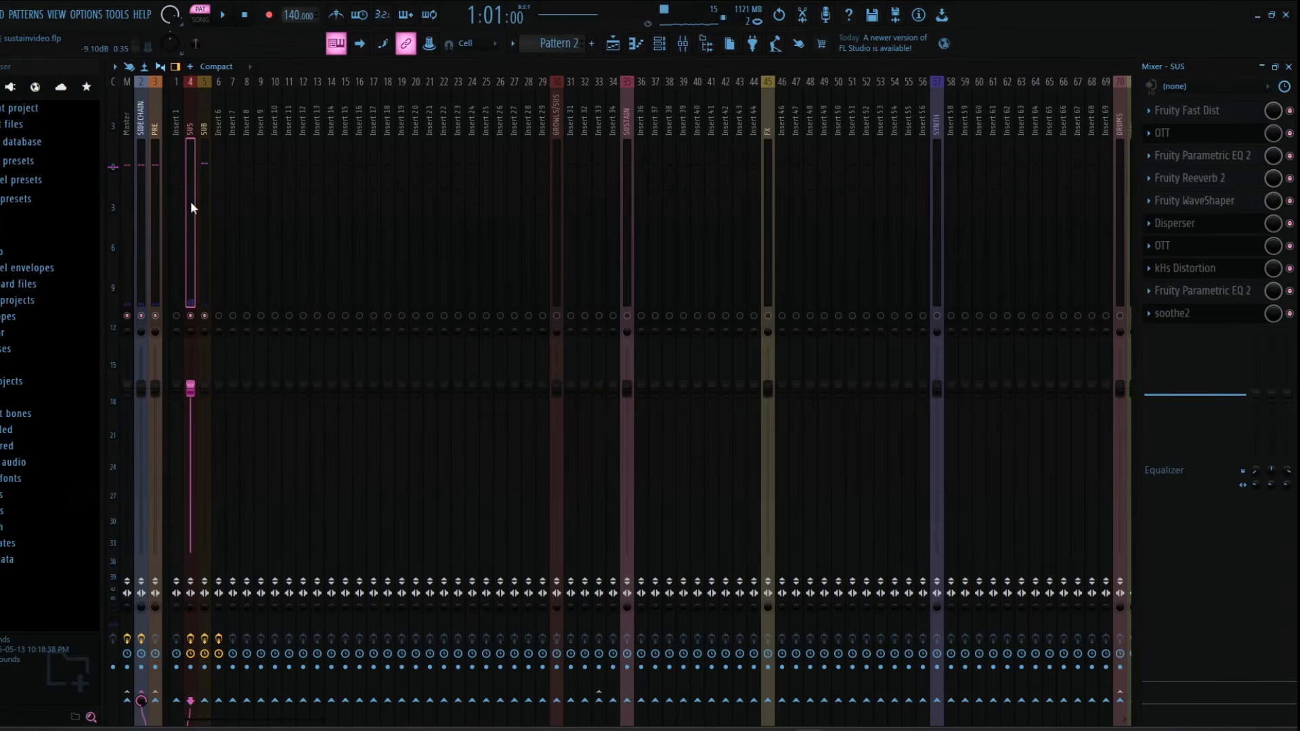
{"action": "left_click", "coordinate": [660, 45]}
{"action": "left_click", "coordinate": [580, 219]}
{"action": "key", "text": "space"}
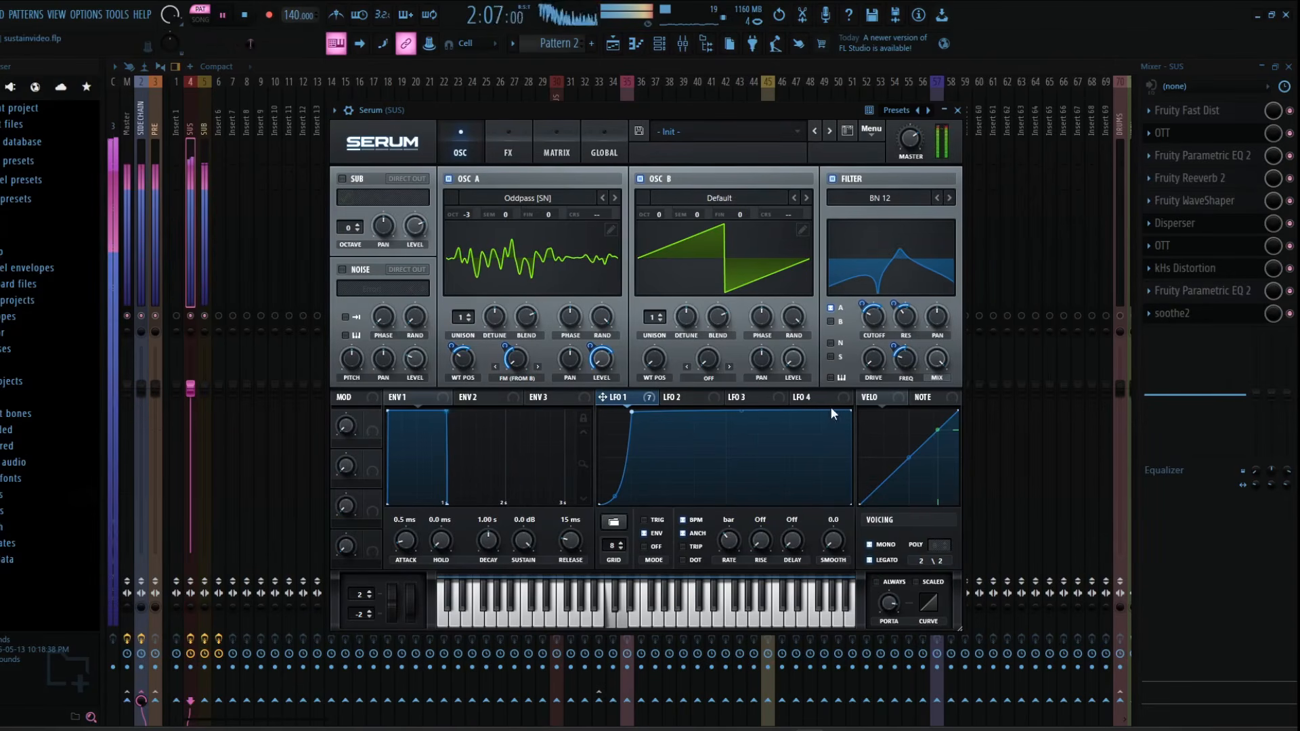
{"action": "mouse_move", "coordinate": [526, 361]}
{"action": "key", "text": "space"}
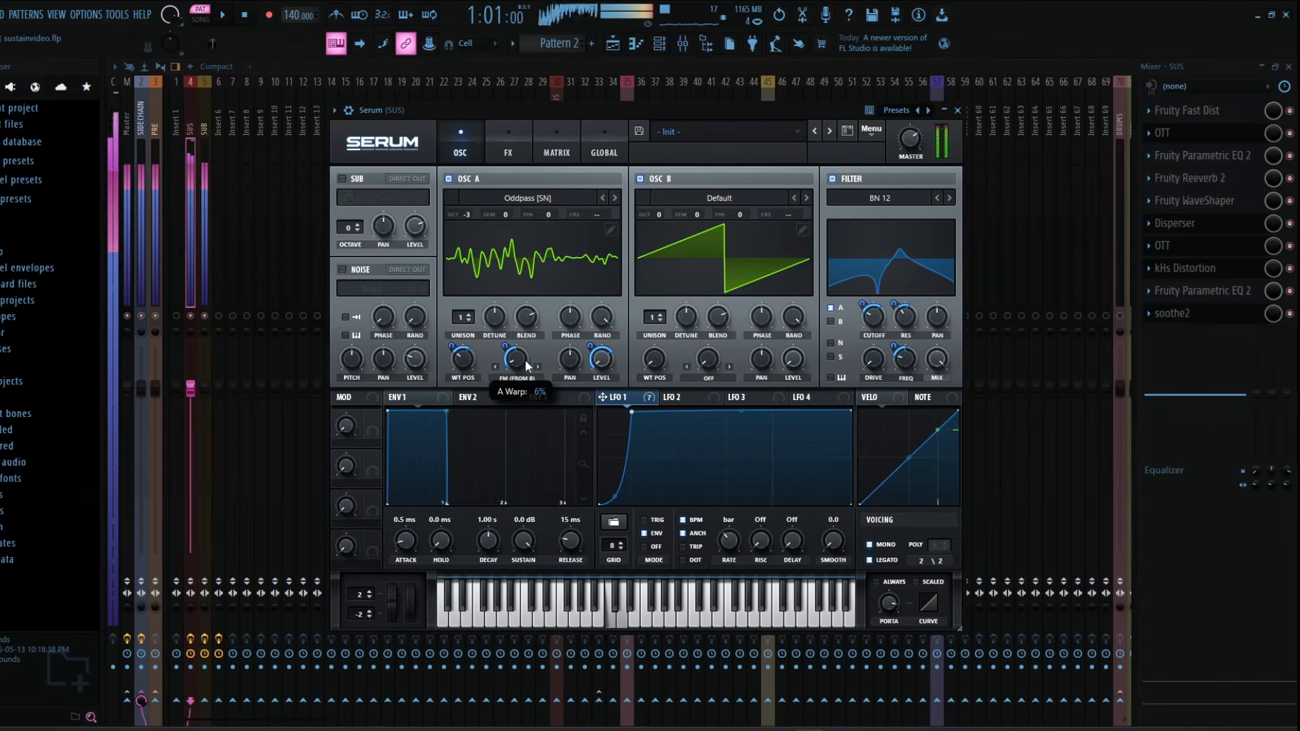
Step: Try oscillator A with wavetable position 132 and with the Monster 9 [SL] wavetable, and restore Oddpass [SN]
{"action": "key", "text": "space"}
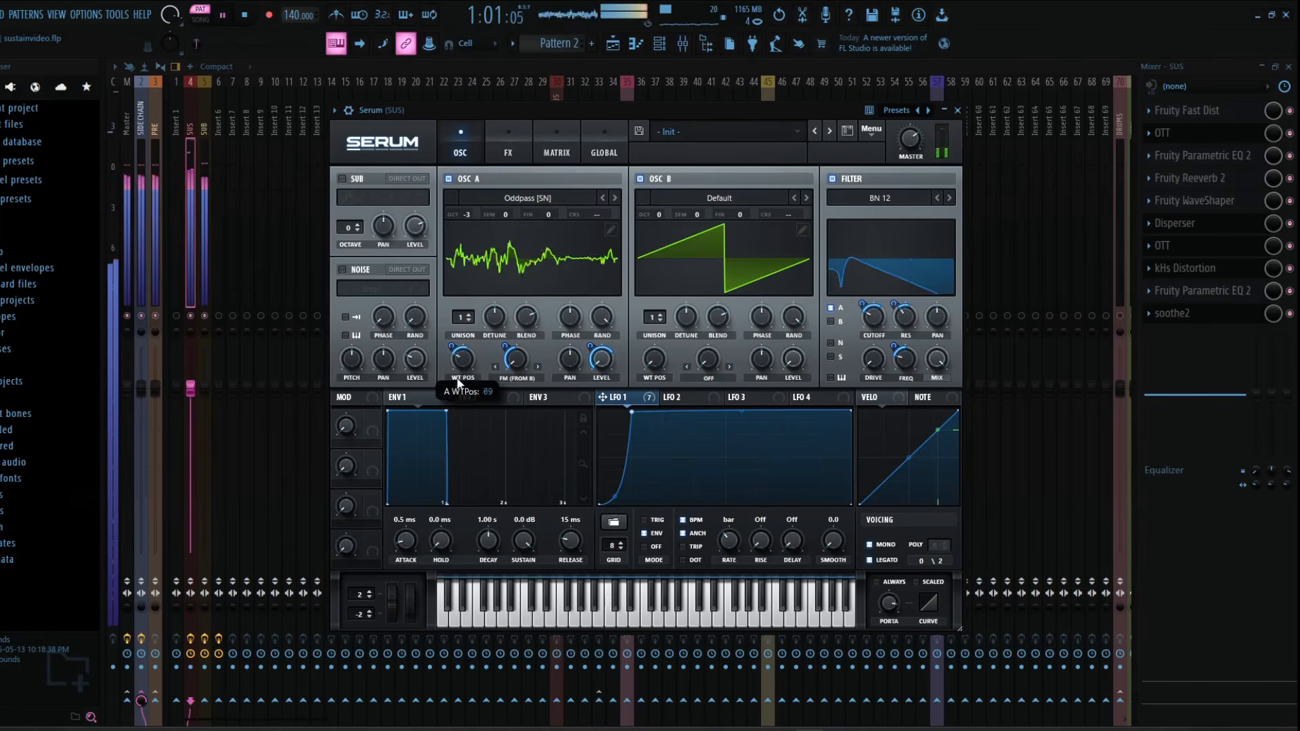
{"action": "mouse_move", "coordinate": [473, 368]}
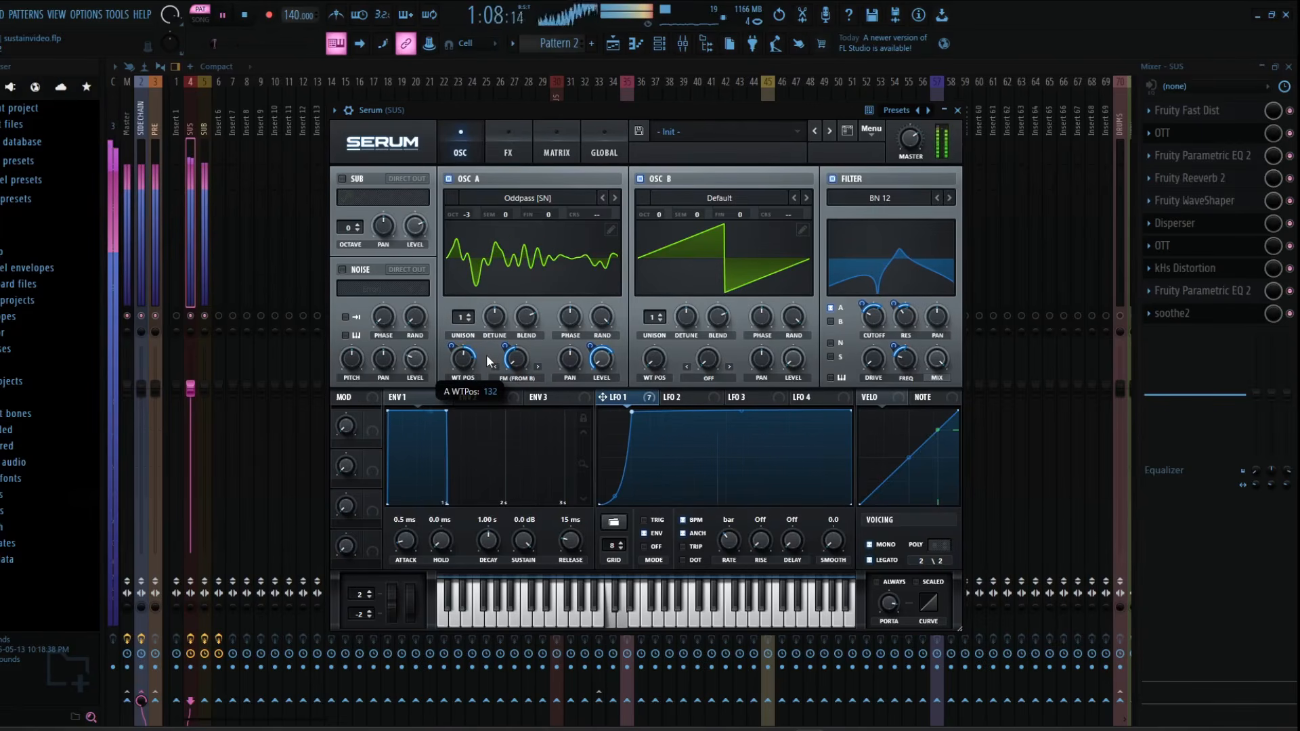
{"action": "key", "text": "space"}
{"action": "key", "text": "space"}
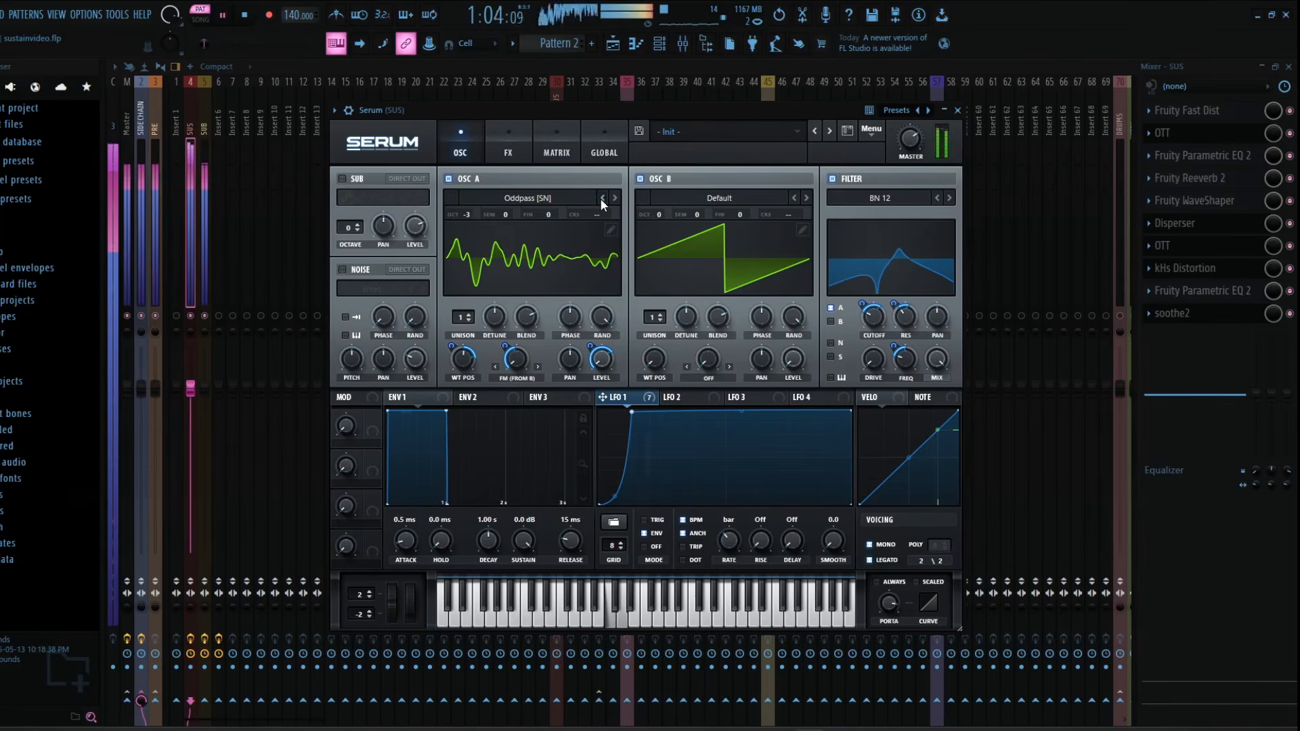
{"action": "left_click", "coordinate": [602, 197]}
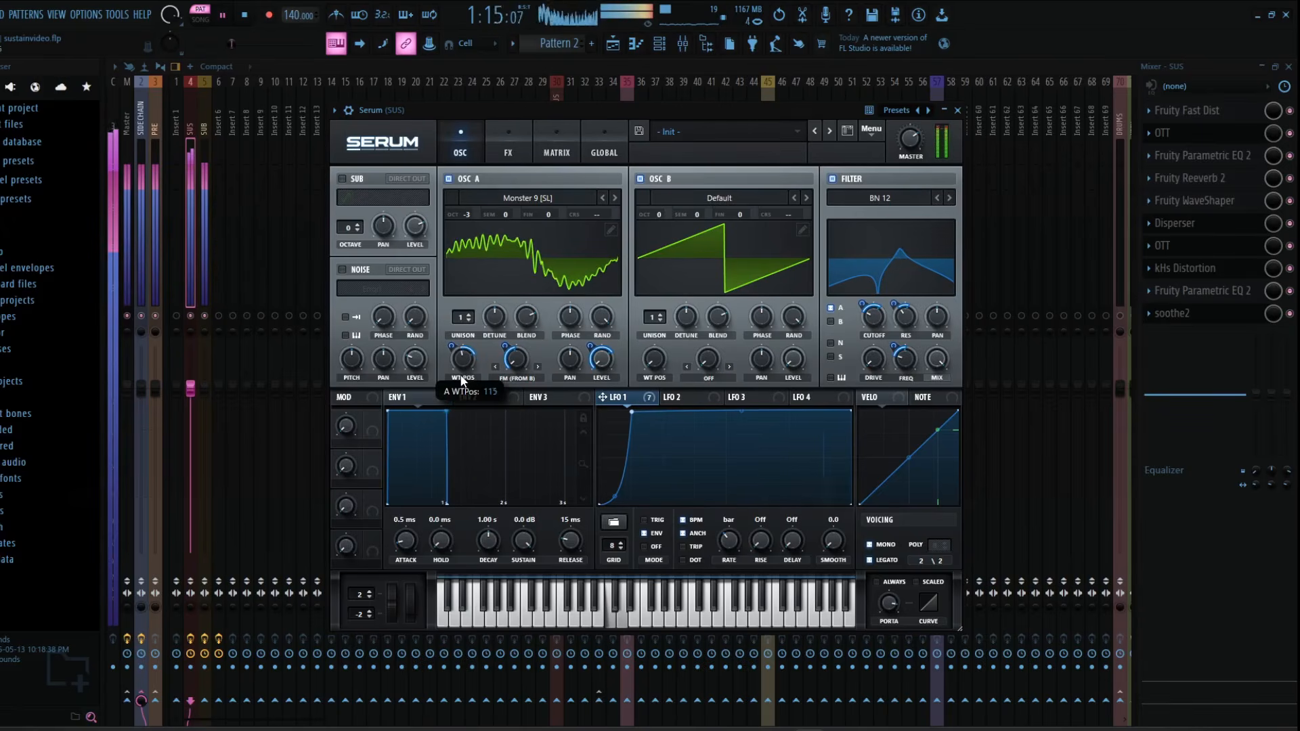
{"action": "left_click", "coordinate": [614, 198]}
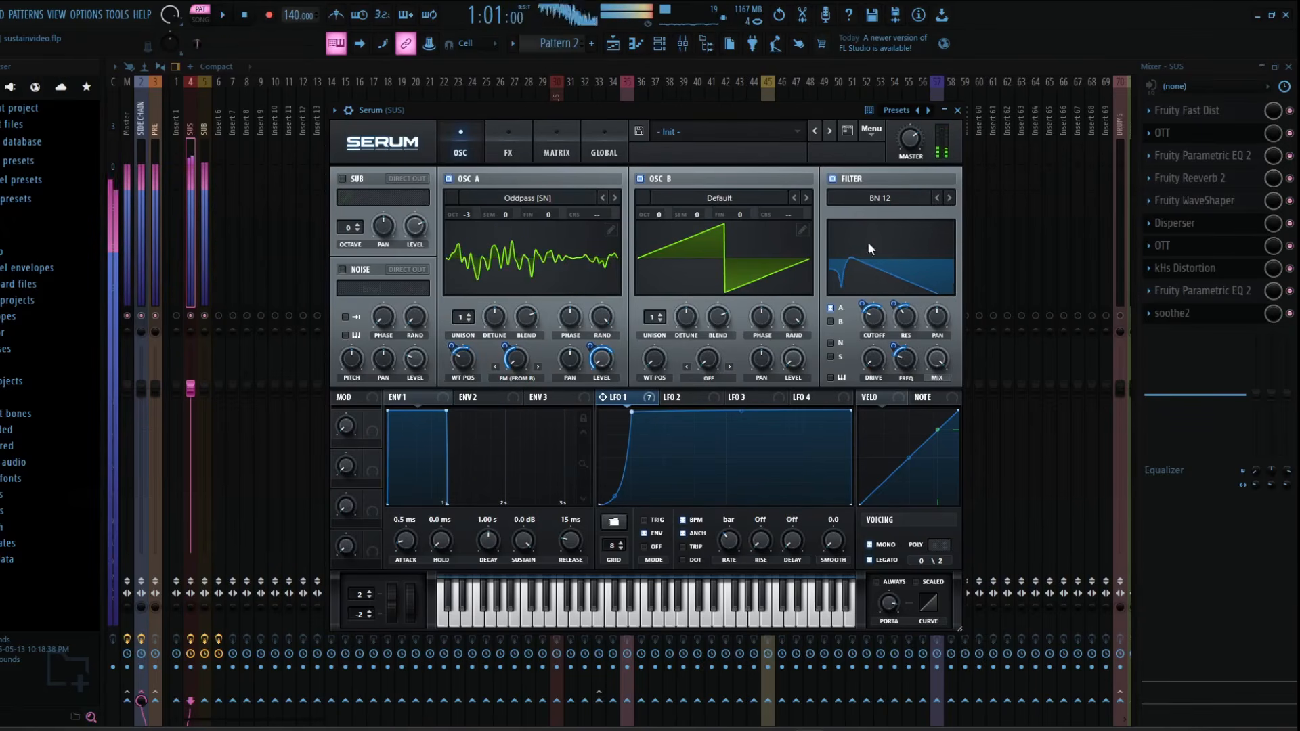
{"action": "key", "text": "space"}
Step: Audition changes to the filter's frequency and a resonance of 73%, and enable the filter's keyboard tracking
{"action": "key", "text": "space"}
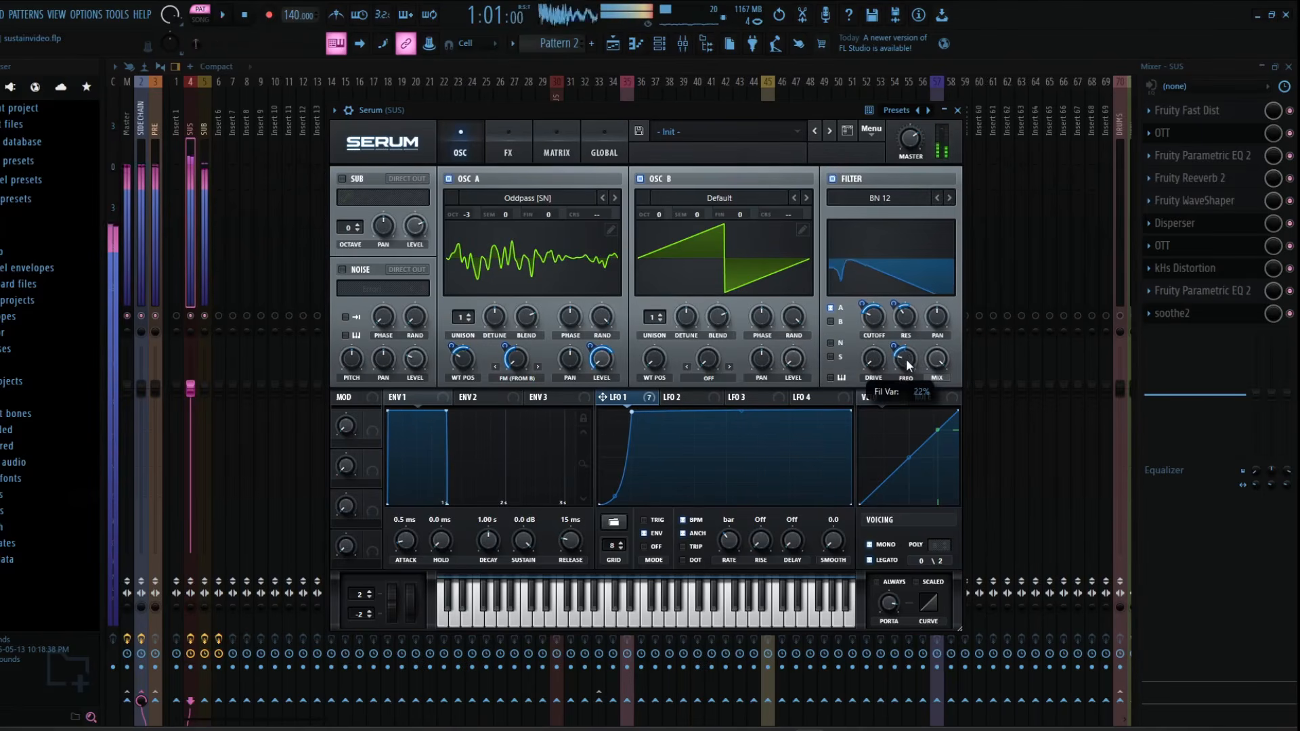
{"action": "mouse_move", "coordinate": [928, 355]}
{"action": "left_mouse_down"}
{"action": "mouse_move", "coordinate": [961, 340]}
{"action": "mouse_move", "coordinate": [916, 370]}
{"action": "left_mouse_up"}
{"action": "left_click_drag", "start_coordinate": [912, 320], "coordinate": [950, 309]}
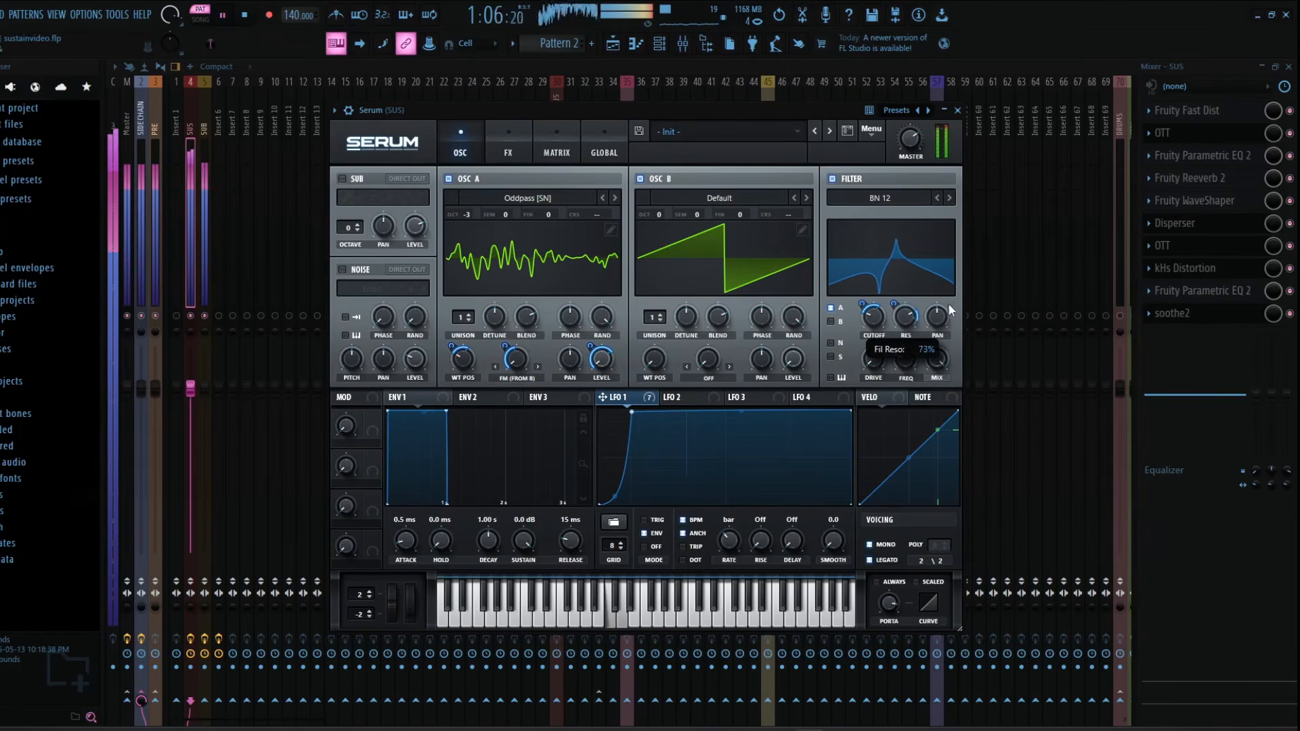
{"action": "key", "text": "space"}
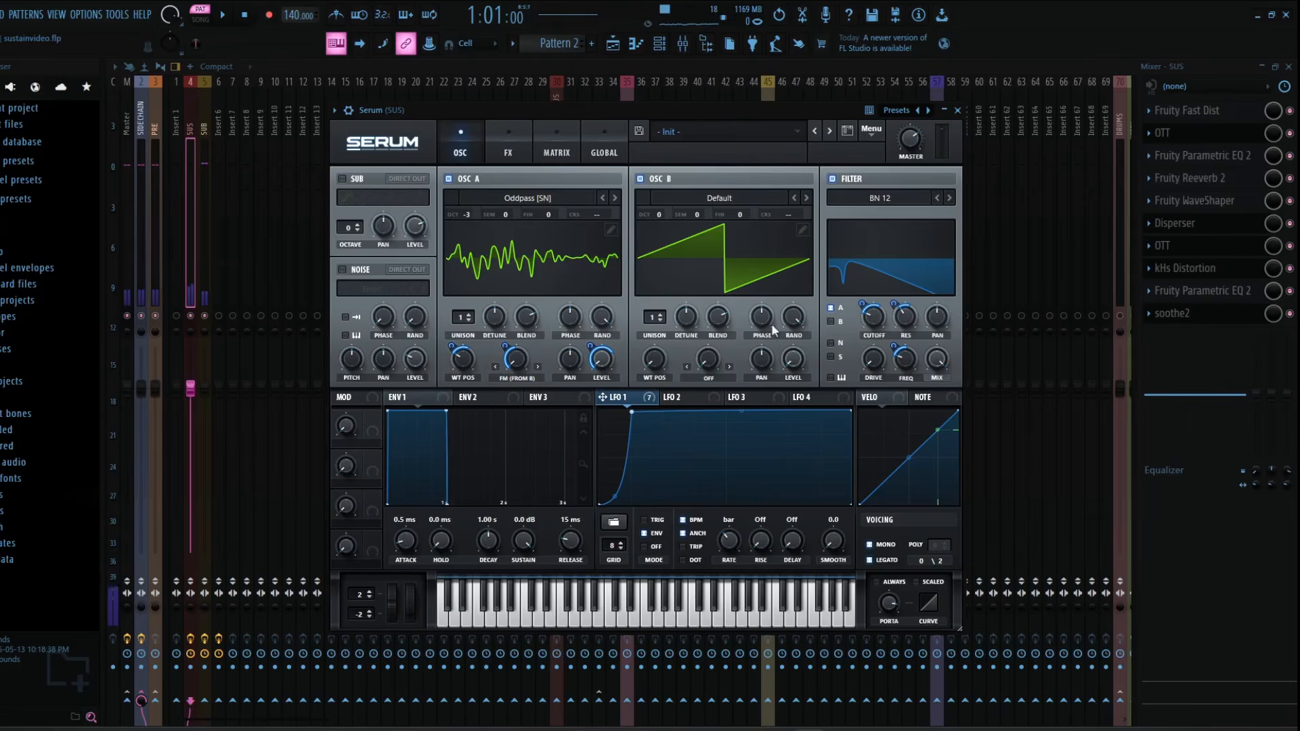
{"action": "left_click", "coordinate": [831, 376]}
{"action": "key", "text": "space"}
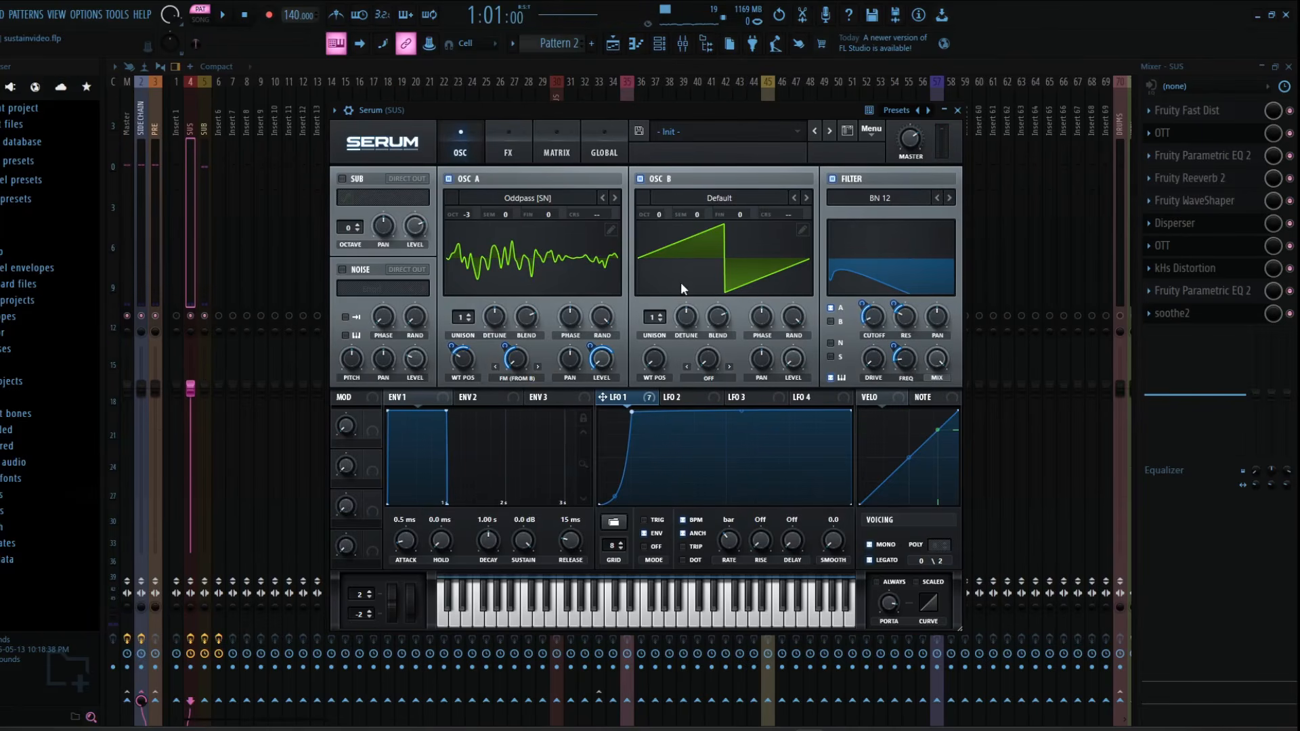
Step: Review Serum's effects rack and audition the sound while checking the distortion drive
{"action": "left_click", "coordinate": [507, 146]}
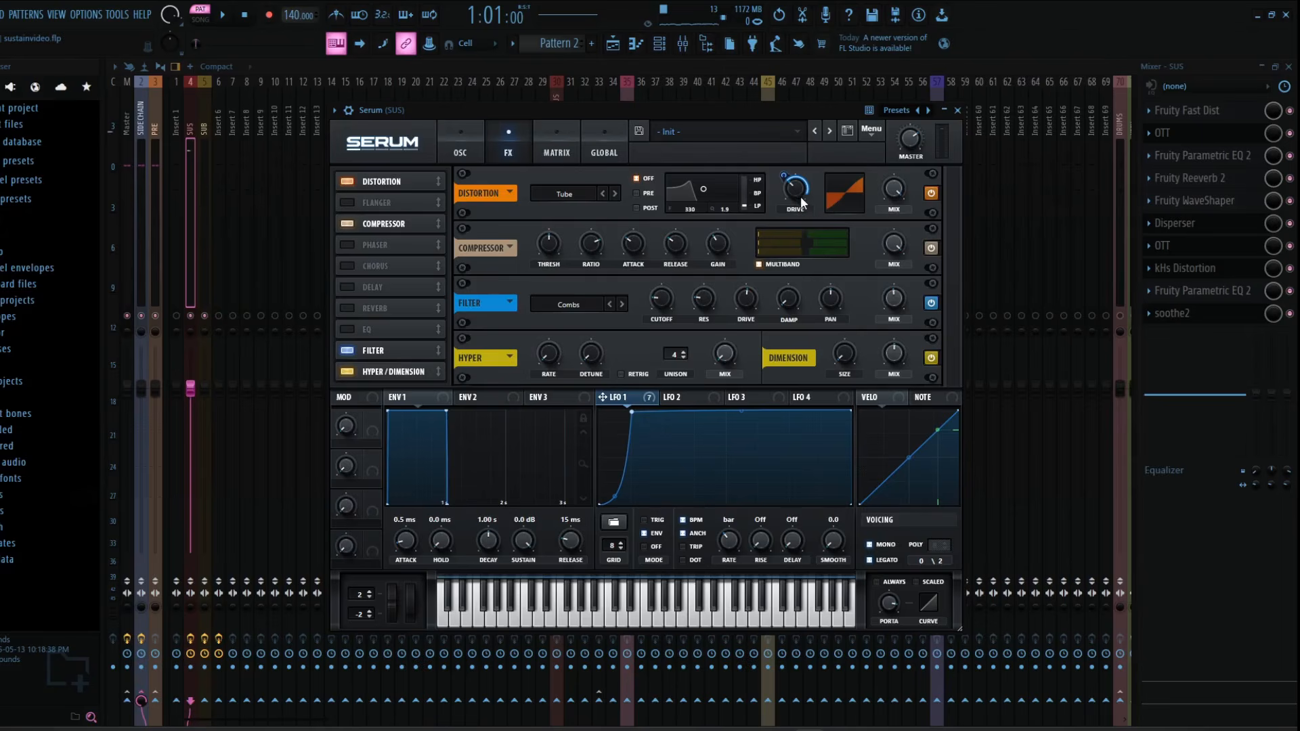
{"action": "key", "text": "space"}
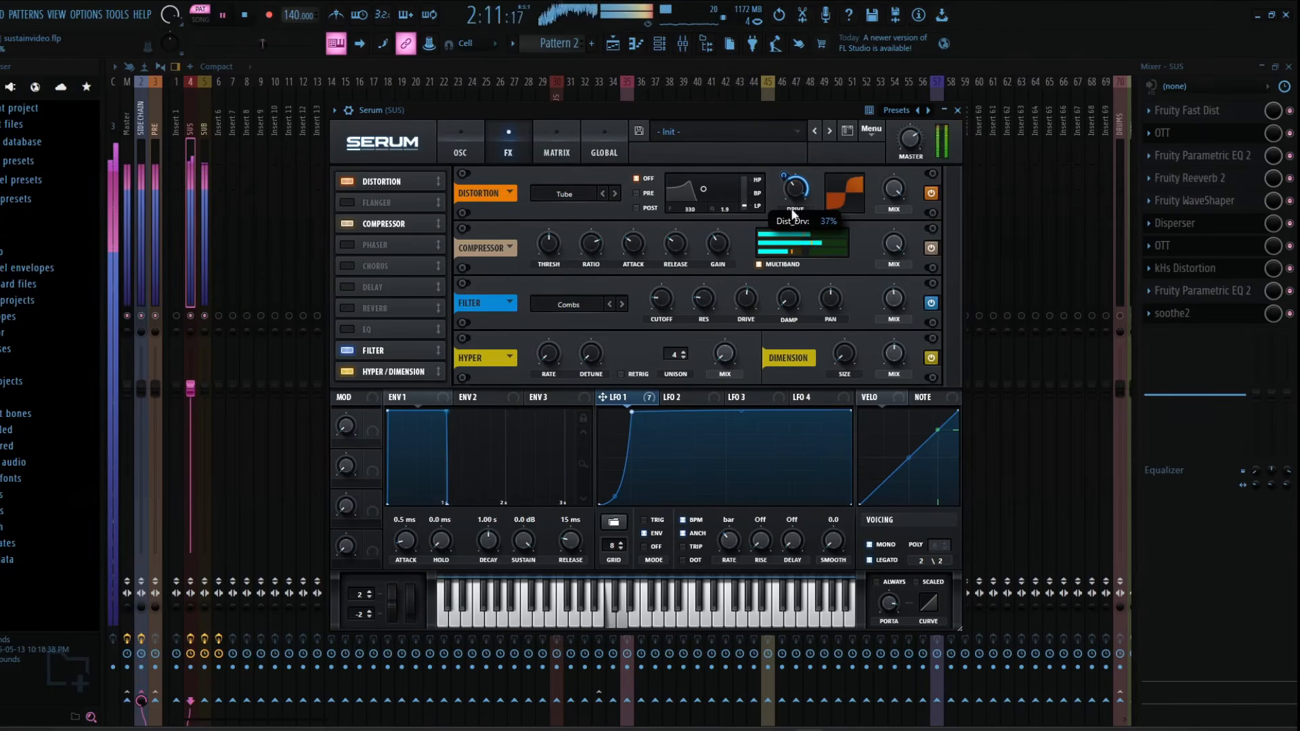
{"action": "mouse_move", "coordinate": [692, 300]}
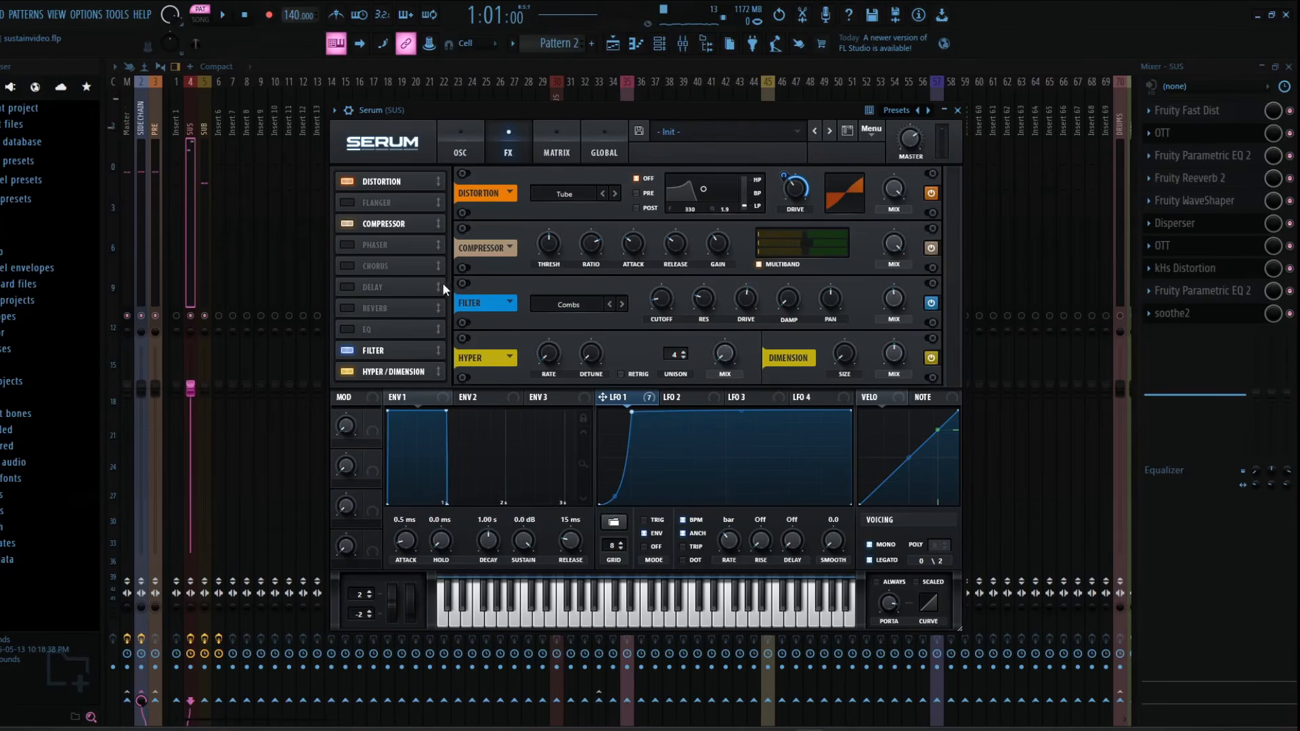
{"action": "left_click_drag", "start_coordinate": [397, 335], "coordinate": [401, 239]}
Step: Load the Spectral wavetable Light Metal 1 [SL] into oscillator A and audition it
{"action": "left_click", "coordinate": [463, 142]}
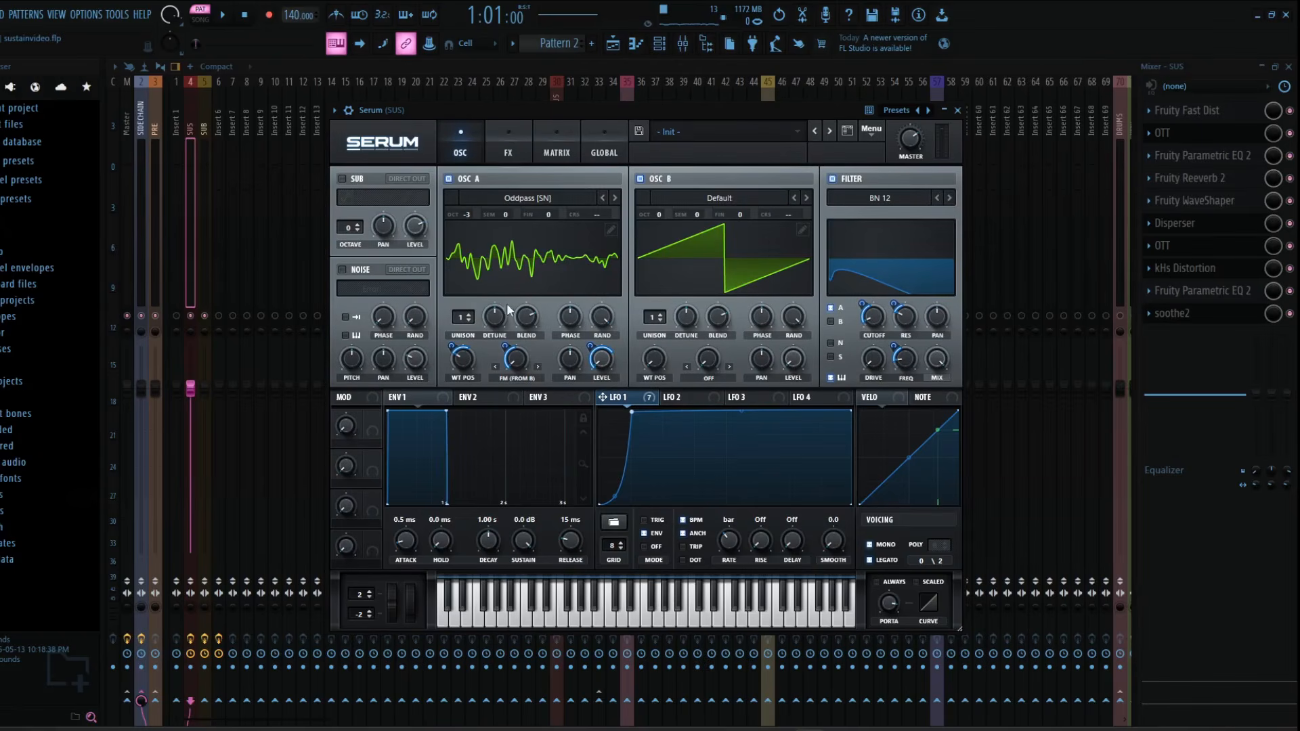
{"action": "left_click", "coordinate": [517, 200]}
{"action": "mouse_move", "coordinate": [517, 244]}
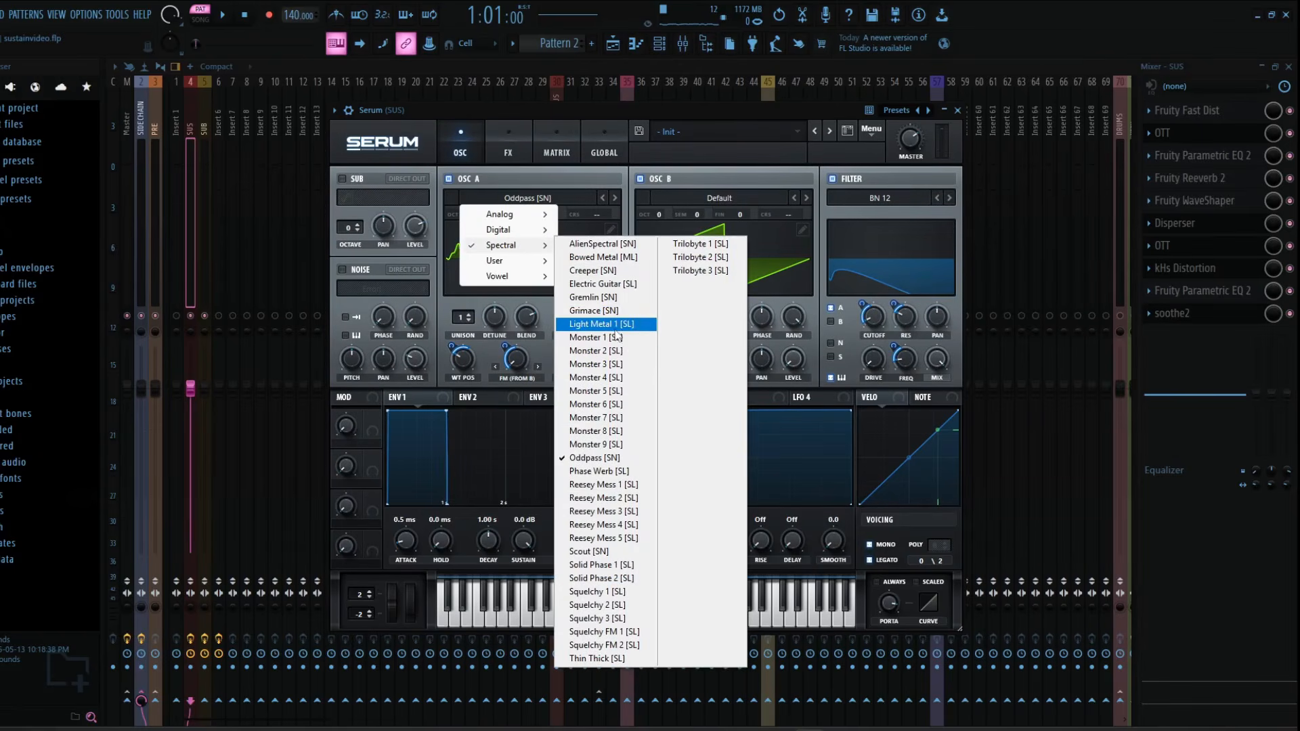
{"action": "left_click", "coordinate": [606, 325]}
{"action": "key", "text": "space"}
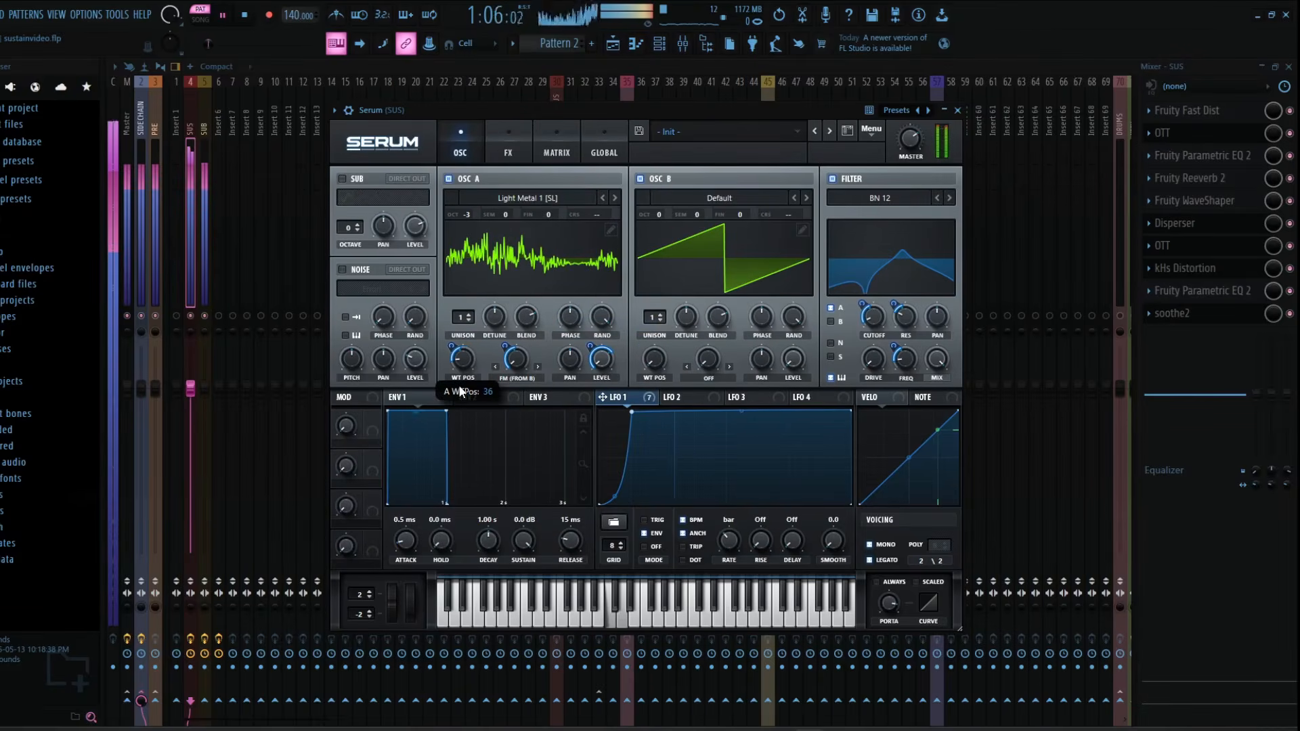
Step: Lower the end point of LFO 1's shape slightly and adjust oscillator A's wavetable position while auditioning the bass
{"action": "left_click_drag", "start_coordinate": [459, 387], "coordinate": [454, 392]}
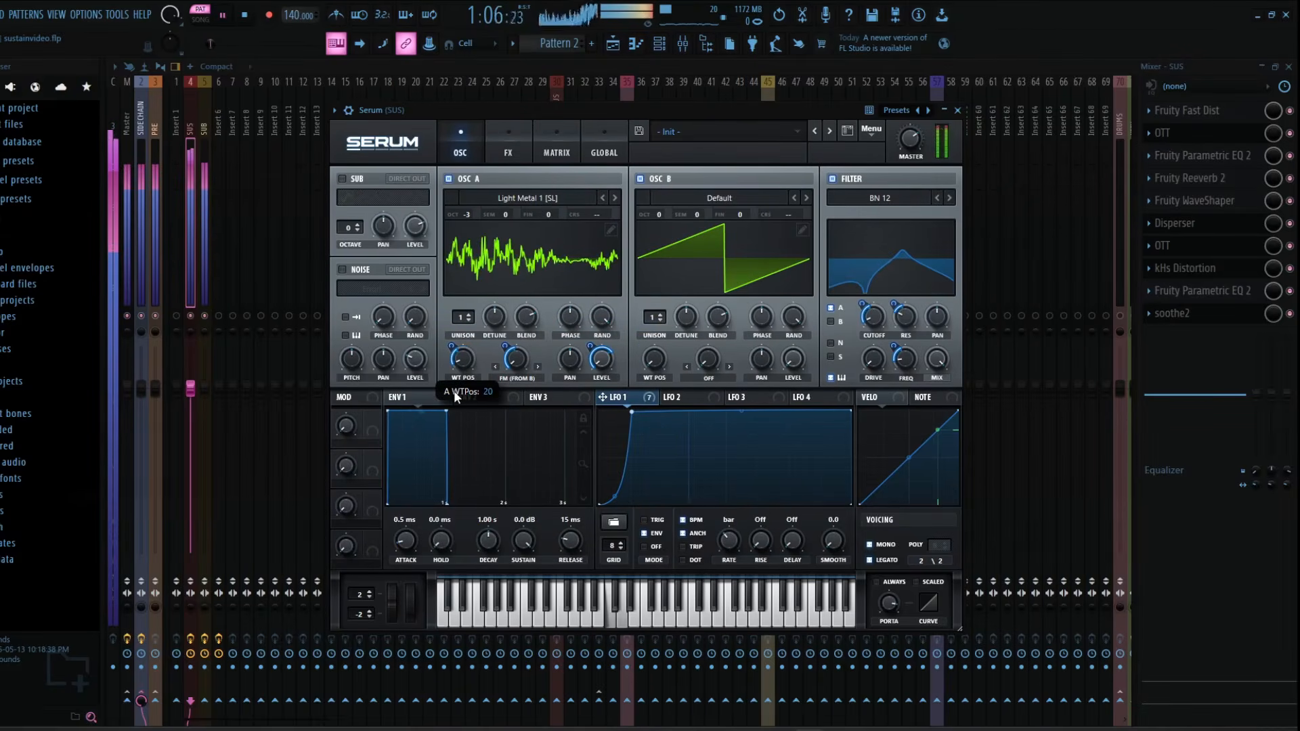
{"action": "key", "text": "space"}
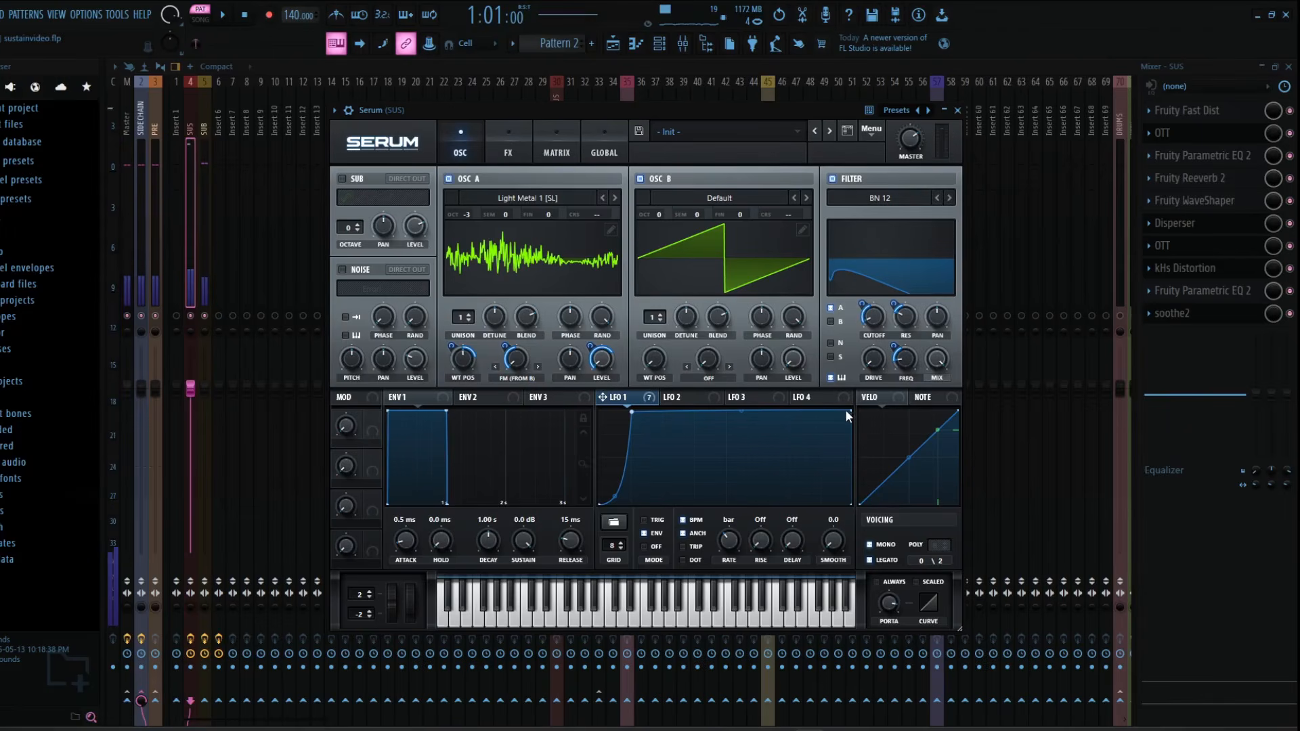
{"action": "left_click_drag", "start_coordinate": [847, 411], "coordinate": [853, 428]}
{"action": "key", "text": "space"}
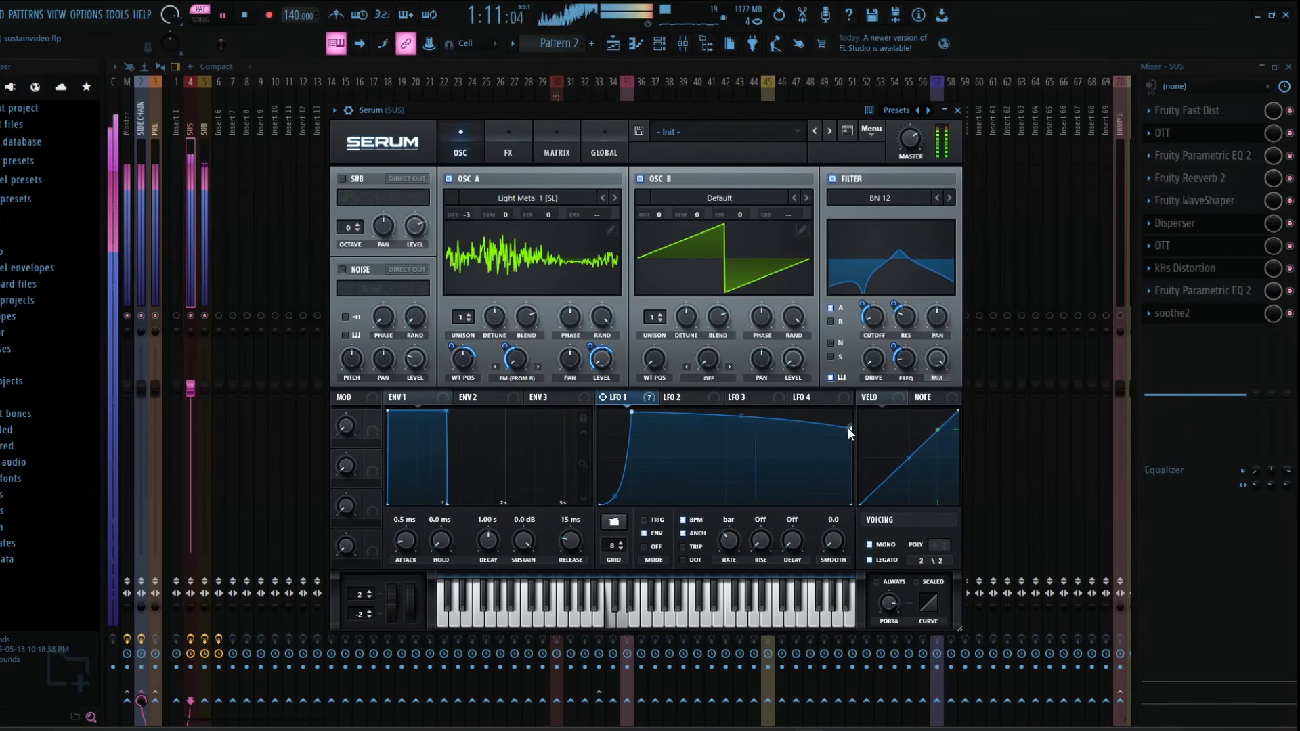
{"action": "left_click_drag", "start_coordinate": [850, 428], "coordinate": [851, 416]}
{"action": "key", "text": "space"}
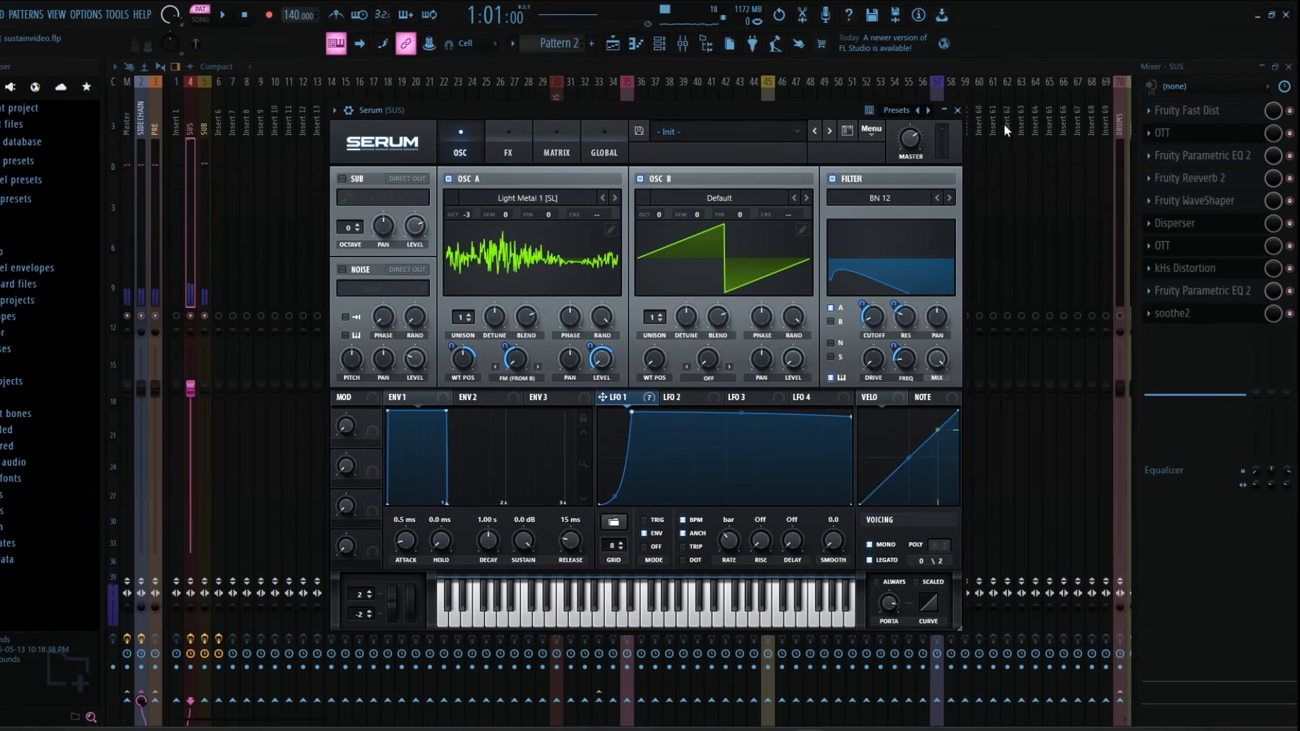
{"action": "left_click_drag", "start_coordinate": [465, 367], "coordinate": [466, 359]}
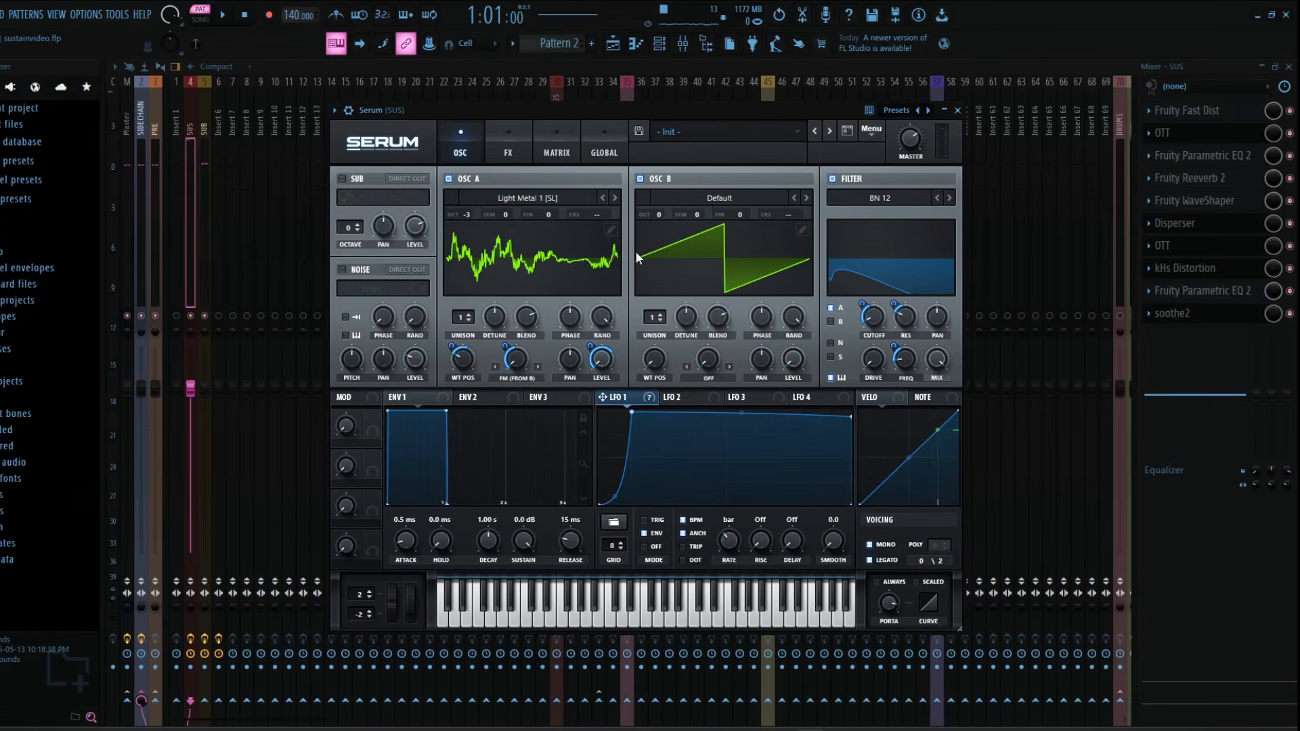
Step: Close the Serum windows and transpose the sub's D5 note in the Serum #2 channel down to A#4
{"action": "left_click", "coordinate": [958, 111]}
{"action": "left_click", "coordinate": [574, 240]}
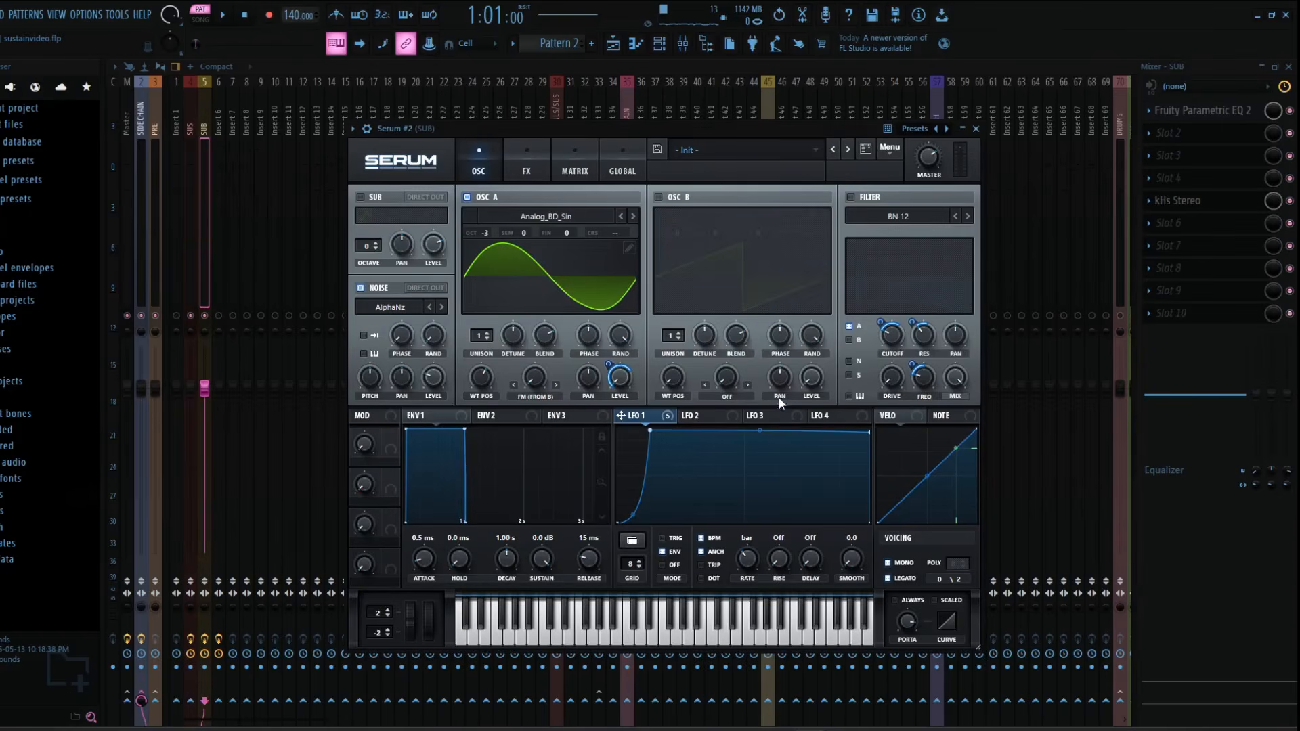
{"action": "left_click", "coordinate": [976, 128]}
{"action": "left_click", "coordinate": [655, 236]}
{"action": "left_click", "coordinate": [596, 321]}
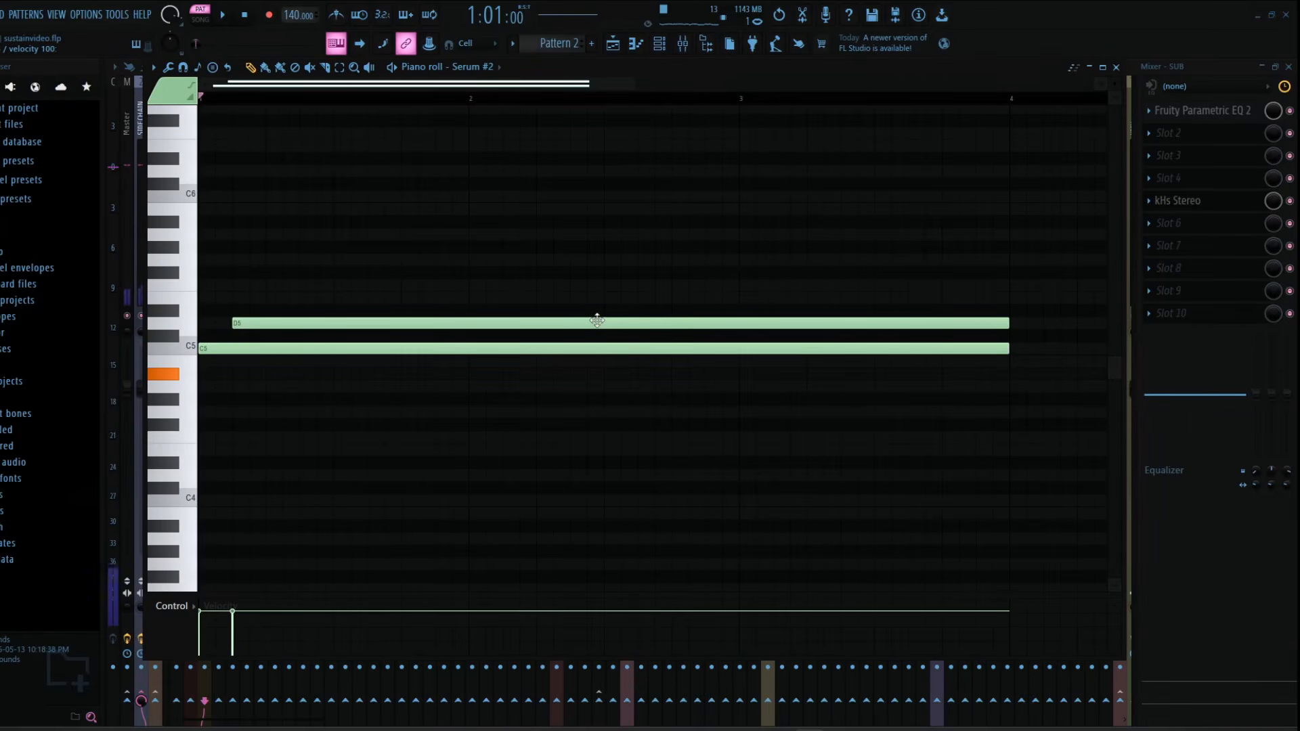
{"action": "left_click_drag", "start_coordinate": [596, 321], "coordinate": [595, 373]}
{"action": "left_click", "coordinate": [1115, 67]}
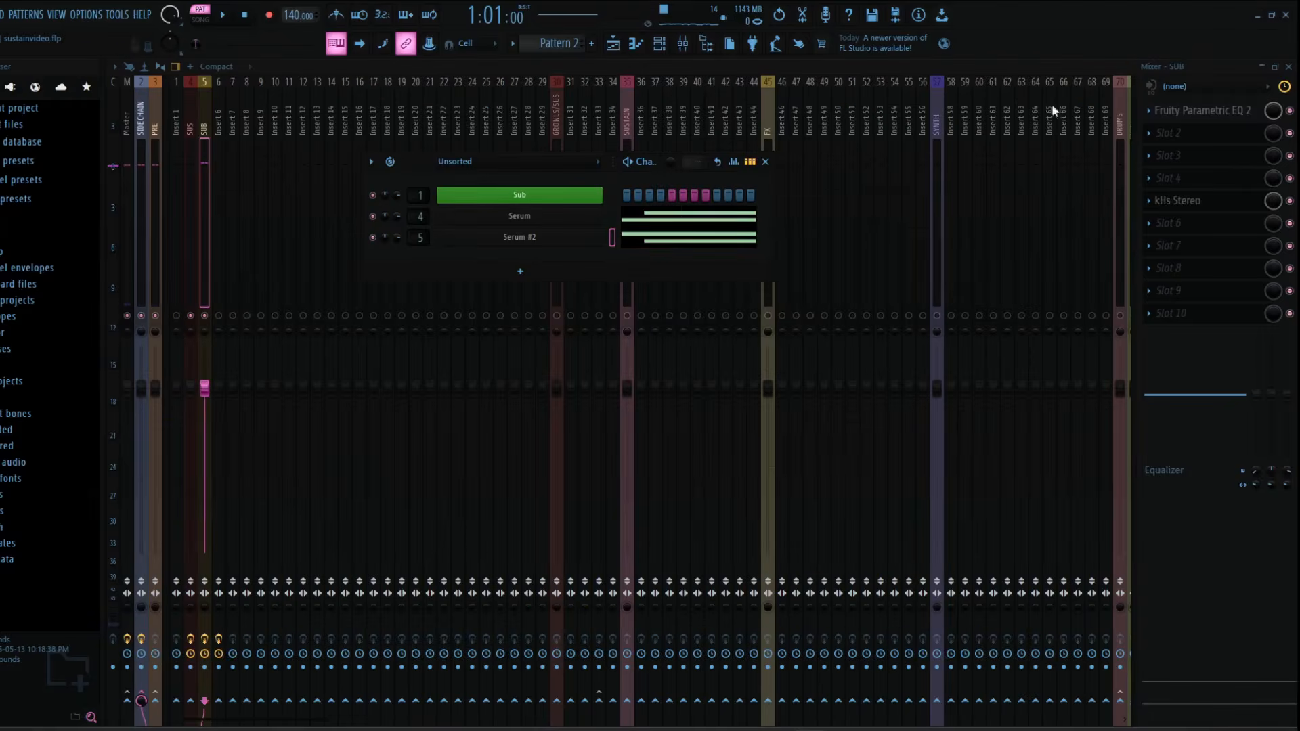
Step: Transpose the Serum channel's D5 note down to A#4 to match the sub, and audition the pattern
{"action": "left_click", "coordinate": [655, 216]}
{"action": "left_click_drag", "start_coordinate": [542, 328], "coordinate": [555, 369]}
{"action": "key", "text": "space"}
{"action": "left_click", "coordinate": [1116, 68]}
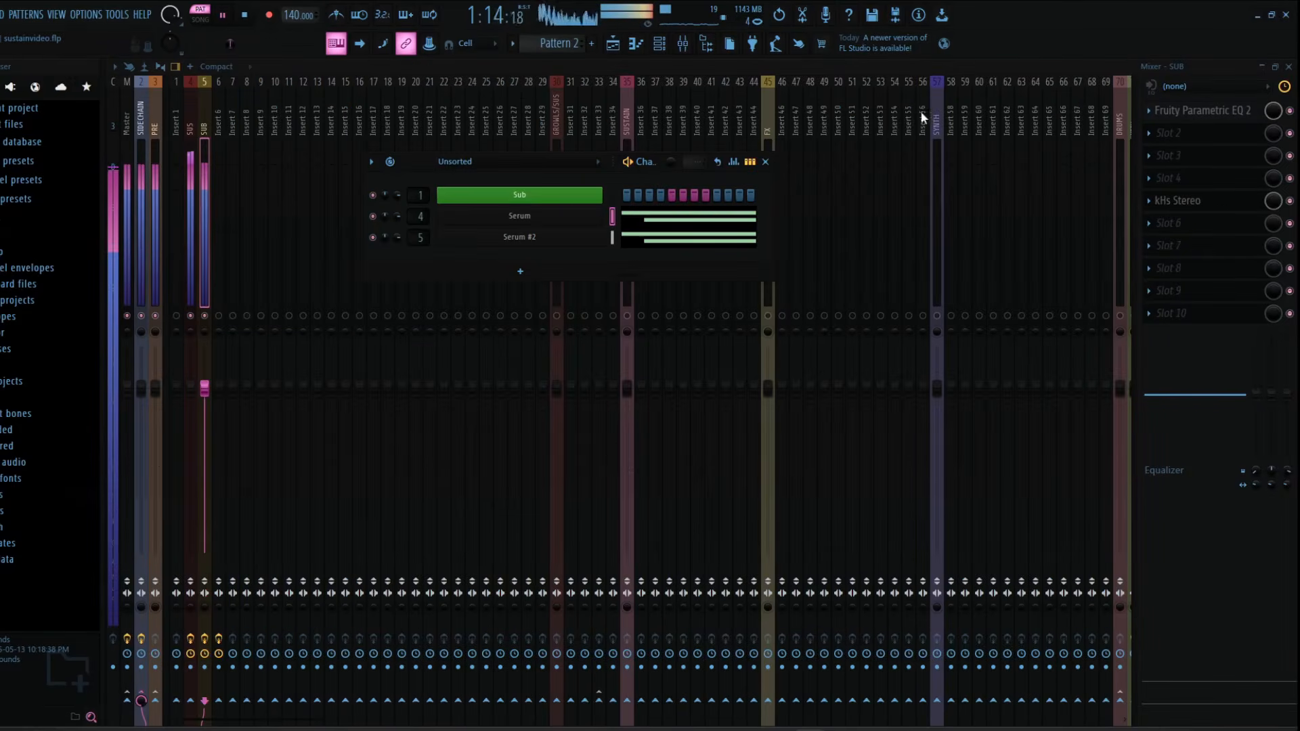
{"action": "left_click", "coordinate": [774, 158]}
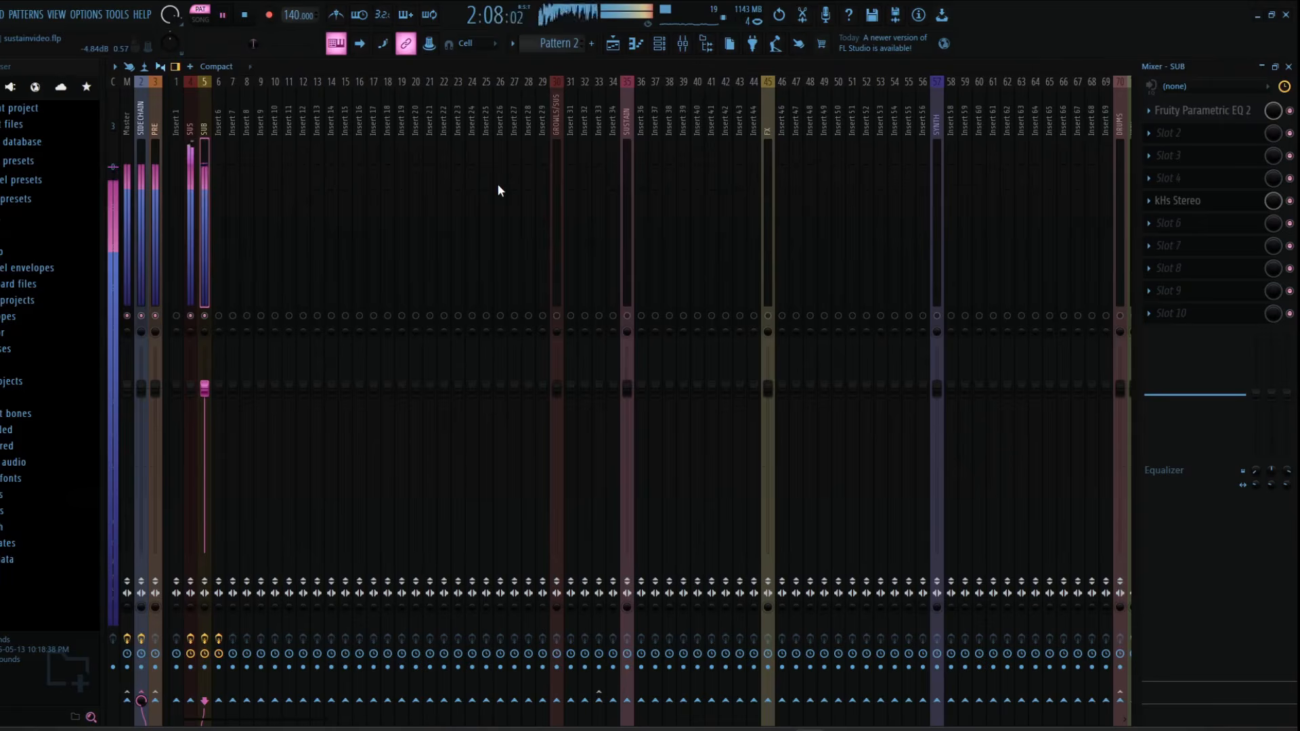
{"action": "key", "text": "space"}
Step: Review the SUS, SUB and Insert 6 mixer tracks and inspect the OTT settings on Insert 6
{"action": "left_click", "coordinate": [191, 193]}
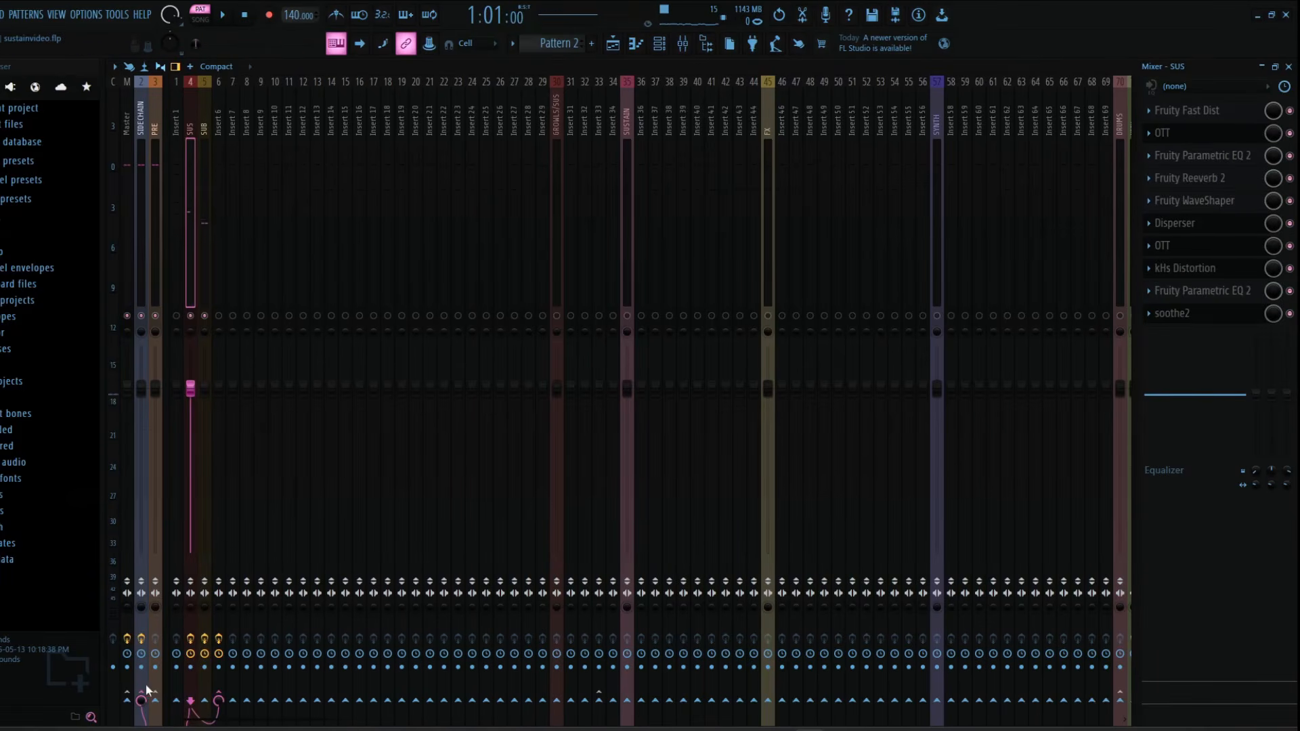
{"action": "left_click", "coordinate": [205, 262]}
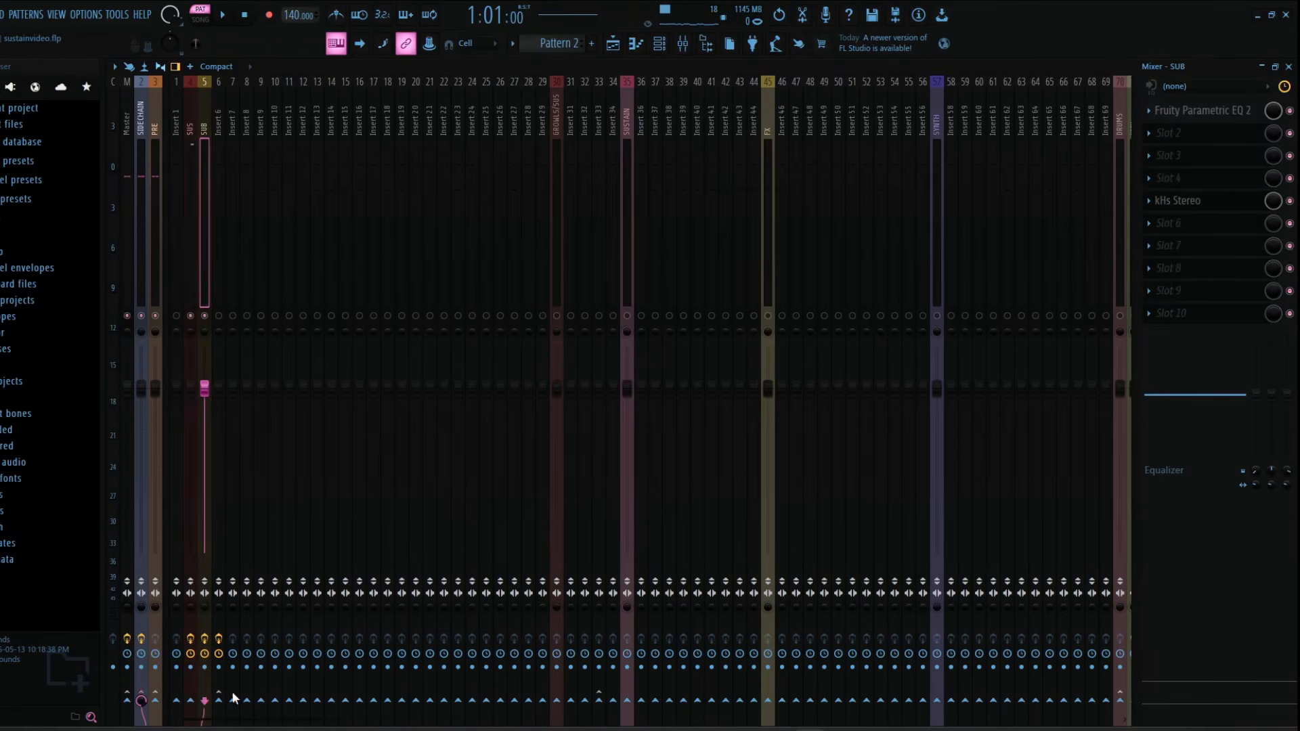
{"action": "left_click", "coordinate": [212, 237]}
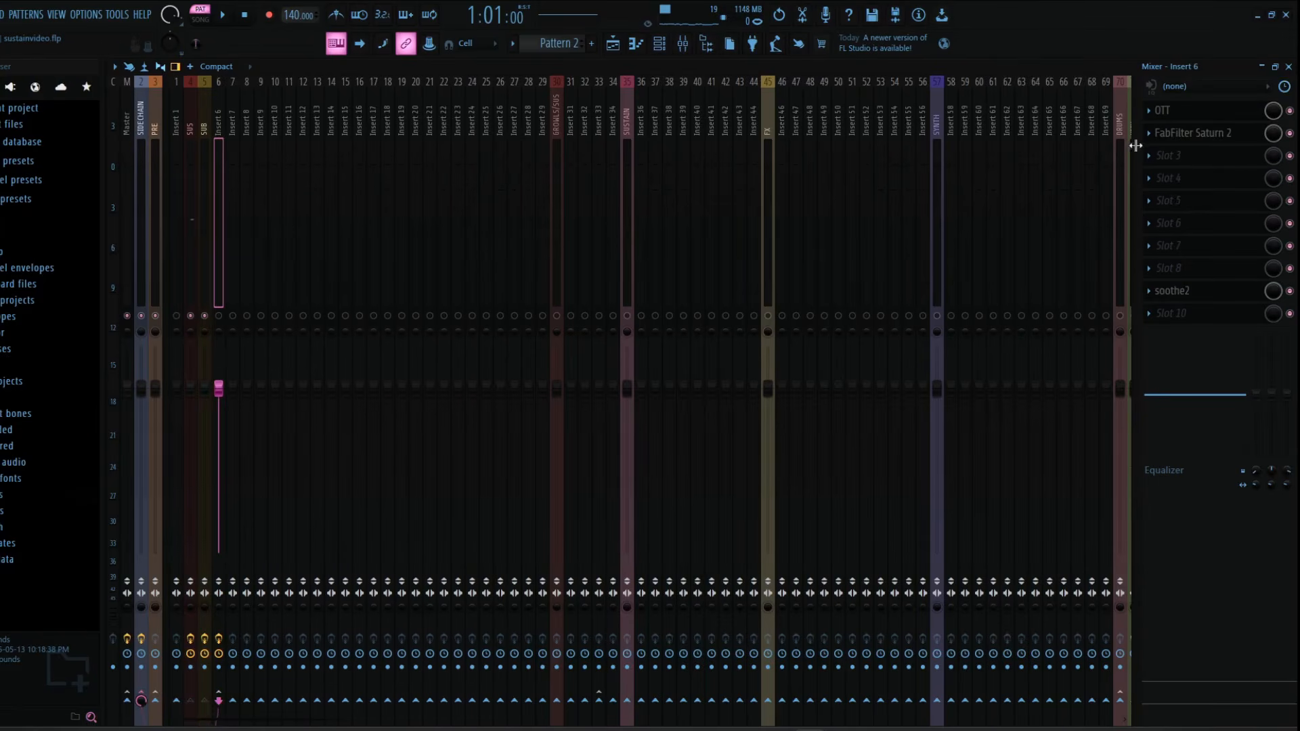
{"action": "left_click", "coordinate": [1202, 111]}
{"action": "left_click", "coordinate": [1149, 110]}
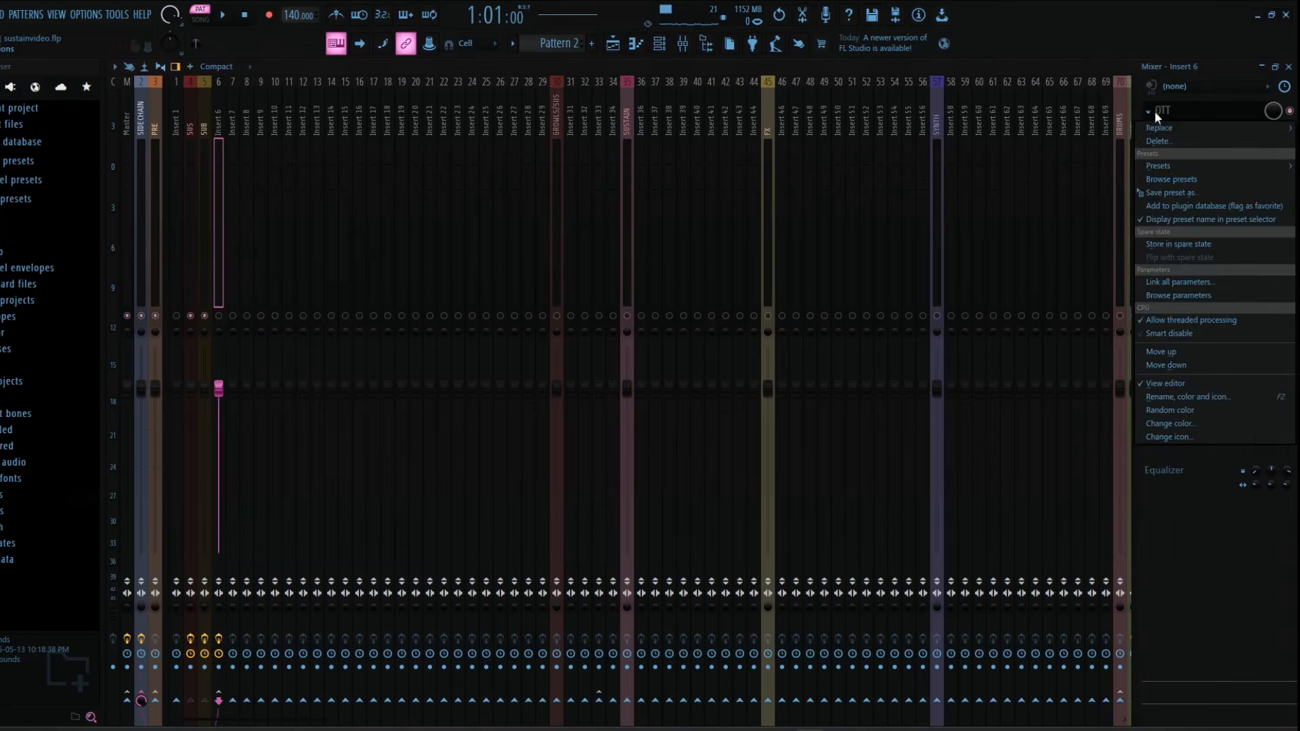
{"action": "left_click", "coordinate": [1148, 107]}
{"action": "left_click", "coordinate": [1154, 111]}
{"action": "left_click", "coordinate": [1155, 108]}
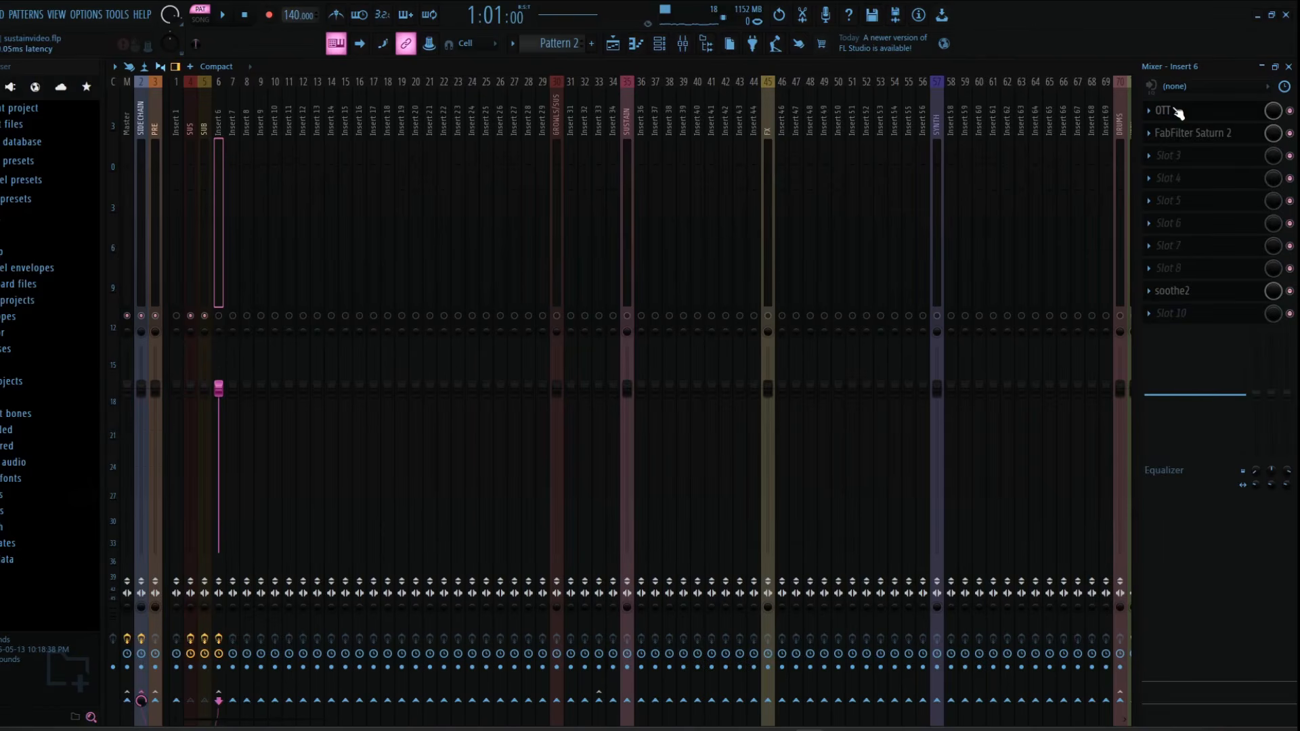
{"action": "left_click", "coordinate": [1178, 112]}
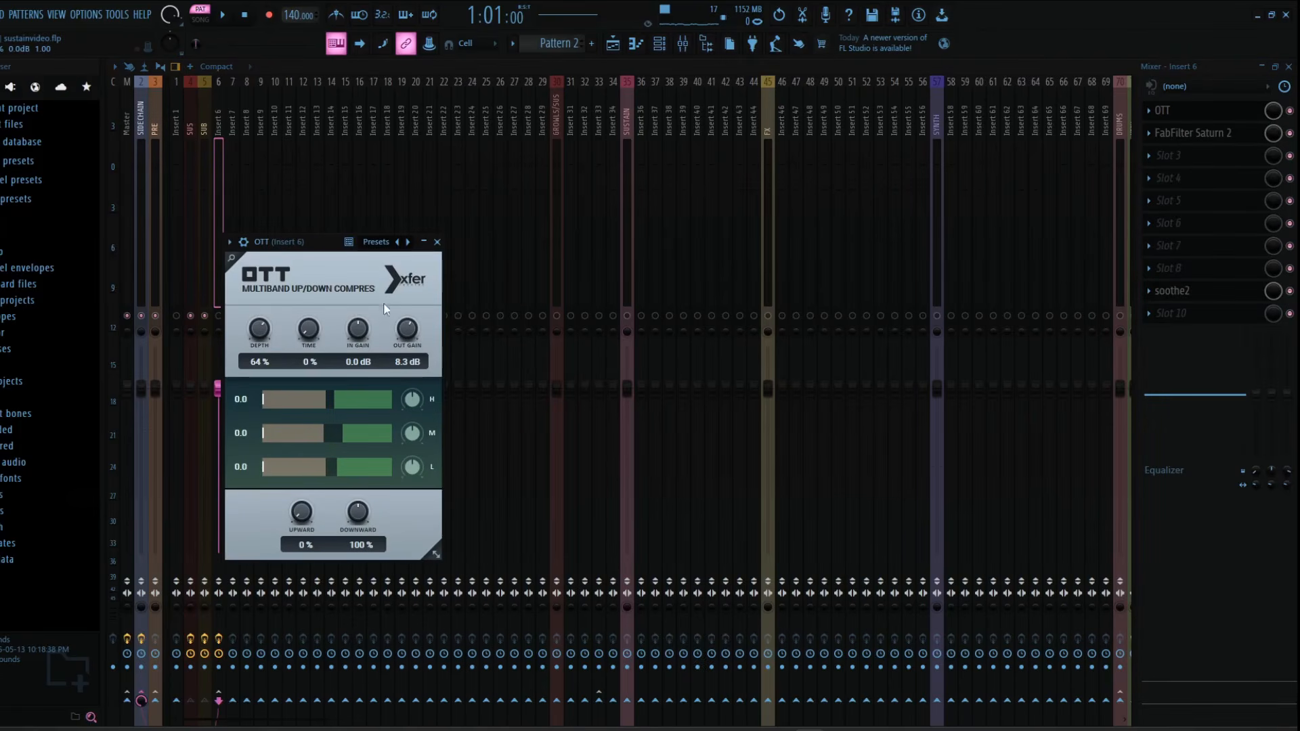
{"action": "left_click", "coordinate": [436, 242]}
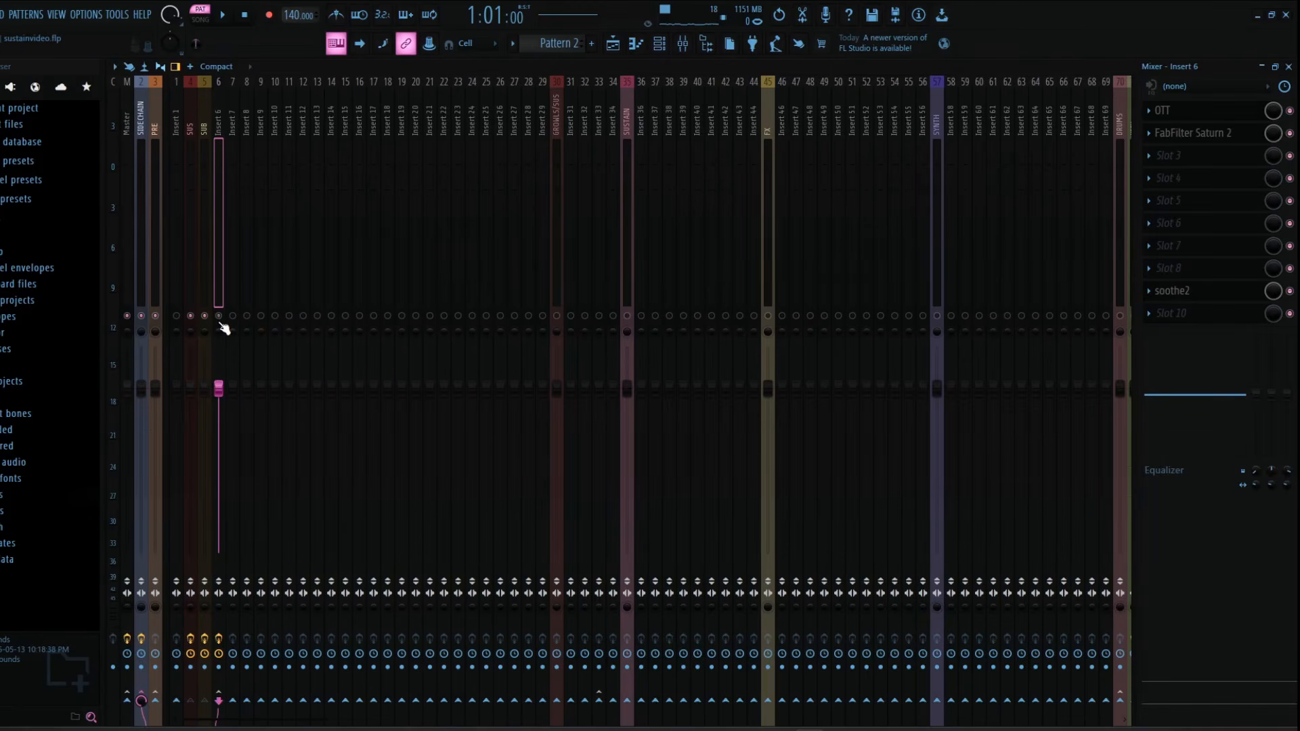
Step: Set the band 1 presence of FabFilter Saturn 2 on Insert 6 to +0.50 dB and check its mix setting
{"action": "key", "text": "Left"}
{"action": "key", "text": "Left"}
{"action": "left_click", "coordinate": [213, 276]}
{"action": "left_click", "coordinate": [1190, 130]}
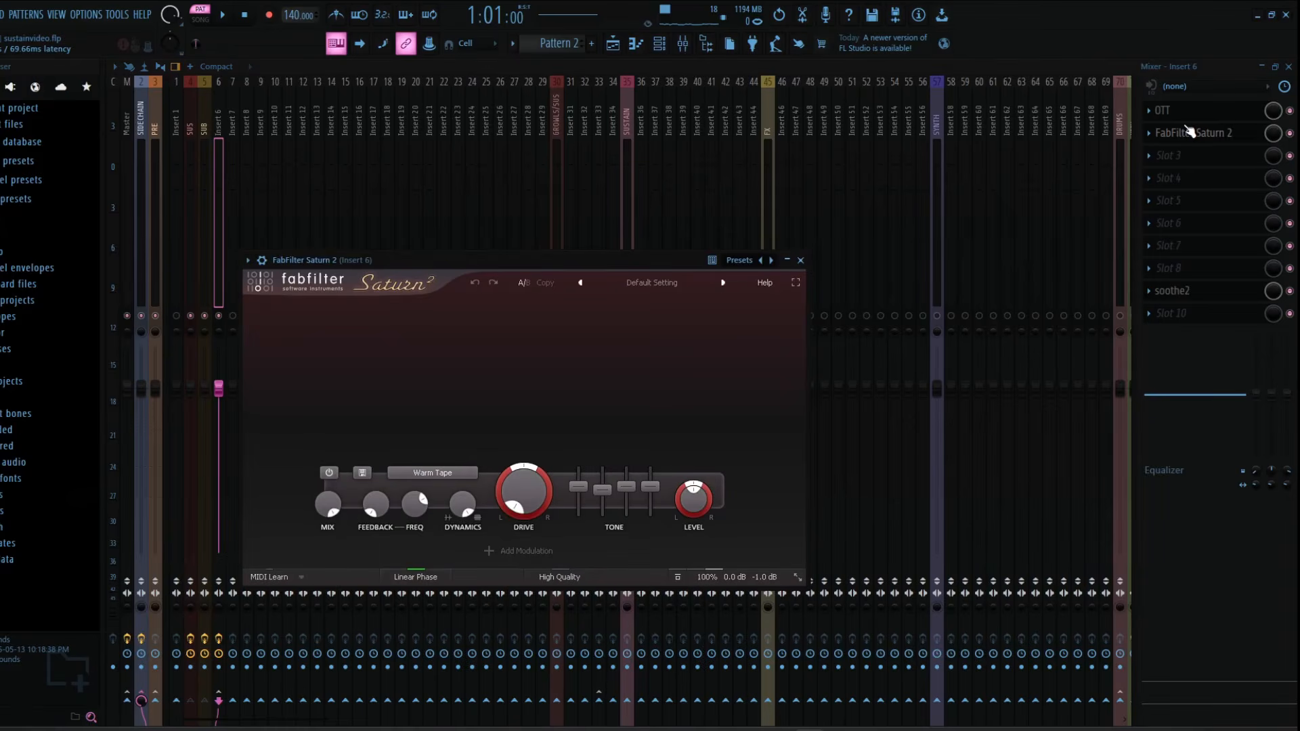
{"action": "left_click_drag", "start_coordinate": [558, 258], "coordinate": [594, 217]}
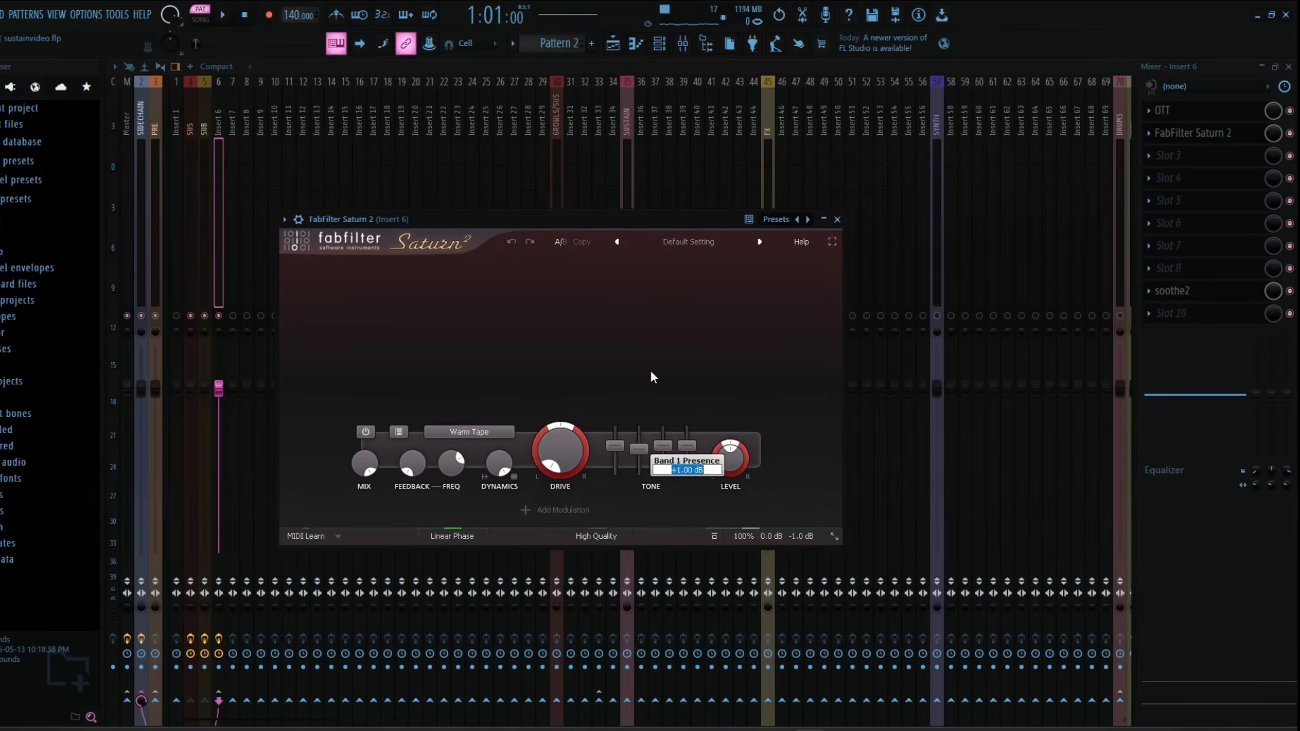
{"action": "type", "text": "5"}
{"action": "key", "text": "Return"}
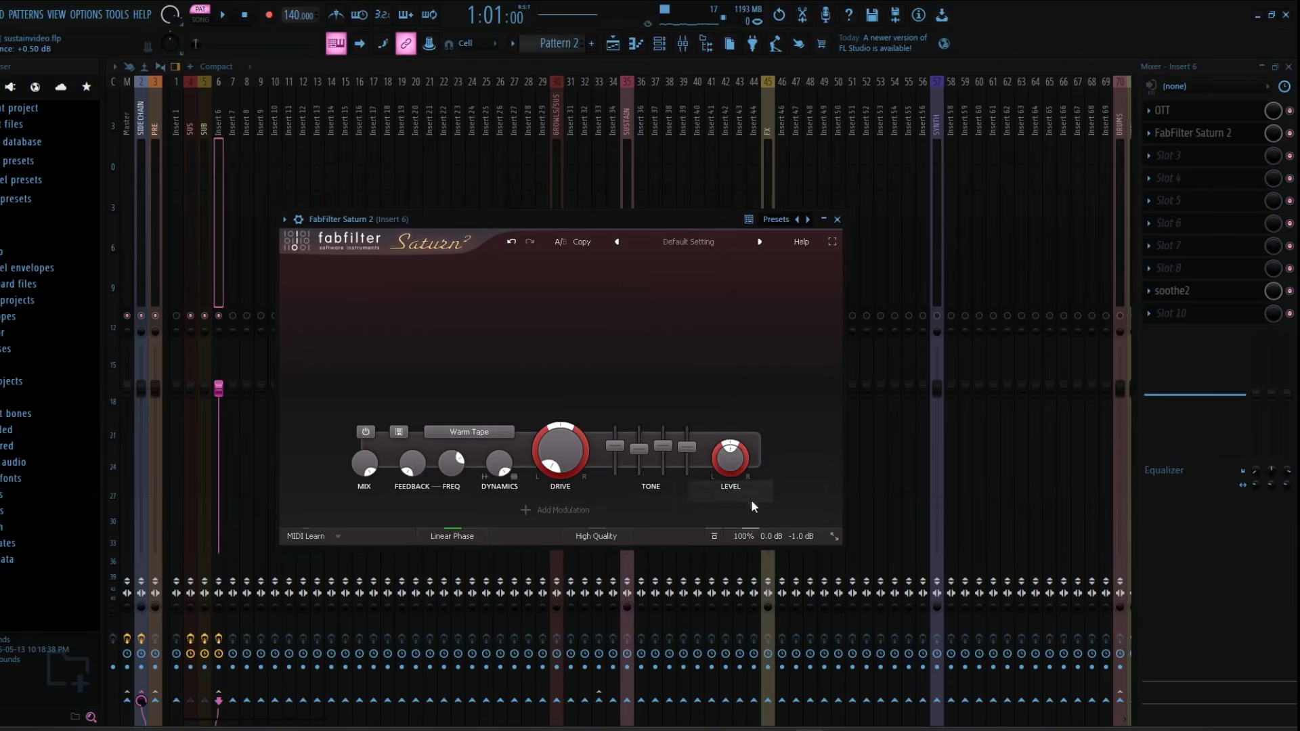
{"action": "mouse_move", "coordinate": [746, 536]}
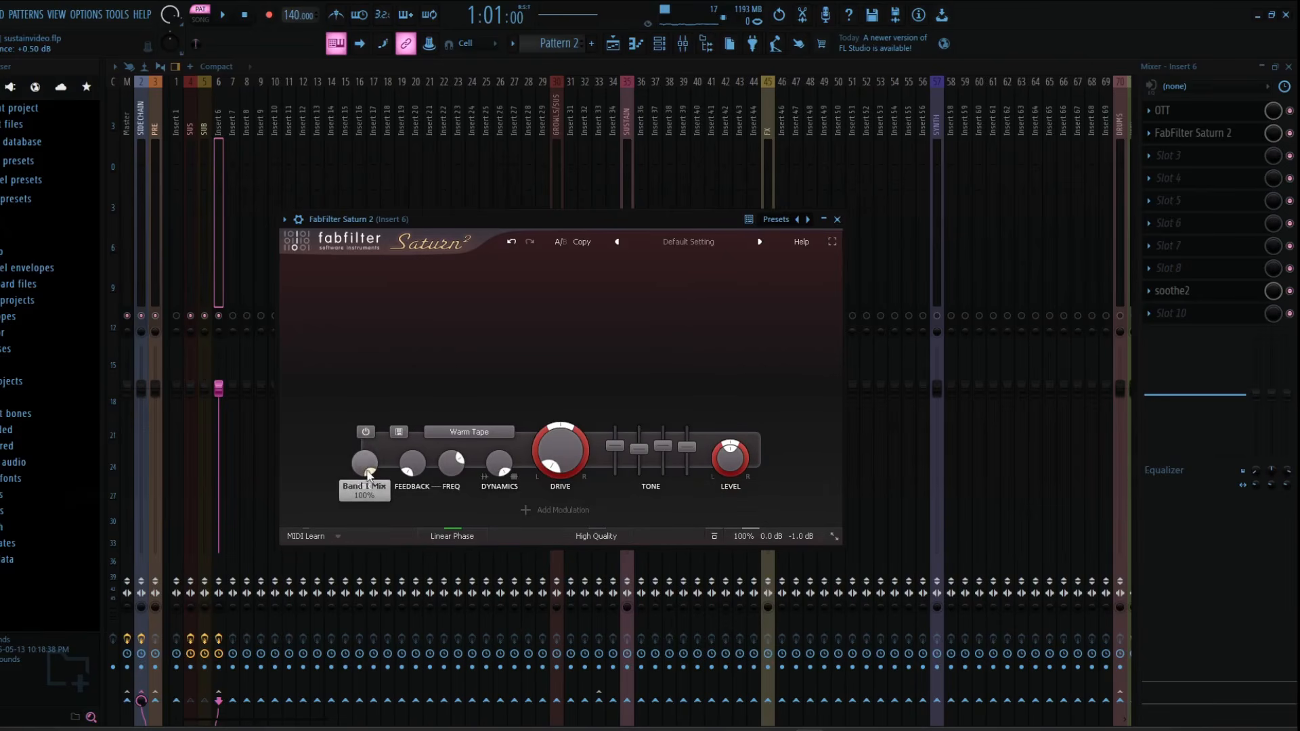
{"action": "left_click", "coordinate": [837, 219]}
Step: Inspect soothe2 on Insert 6 and compare the sound with the track's effects bypassed and enabled
{"action": "left_click", "coordinate": [1174, 292]}
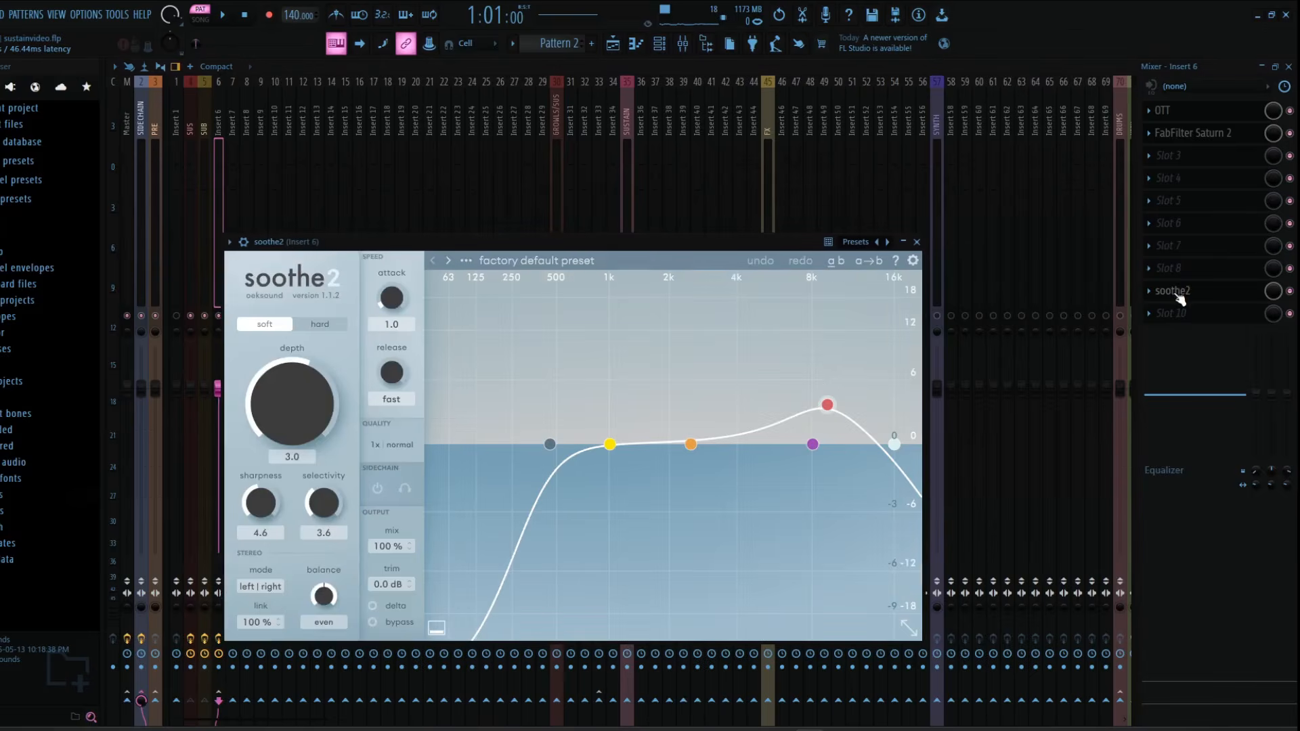
{"action": "left_click", "coordinate": [917, 242]}
{"action": "key", "text": "space"}
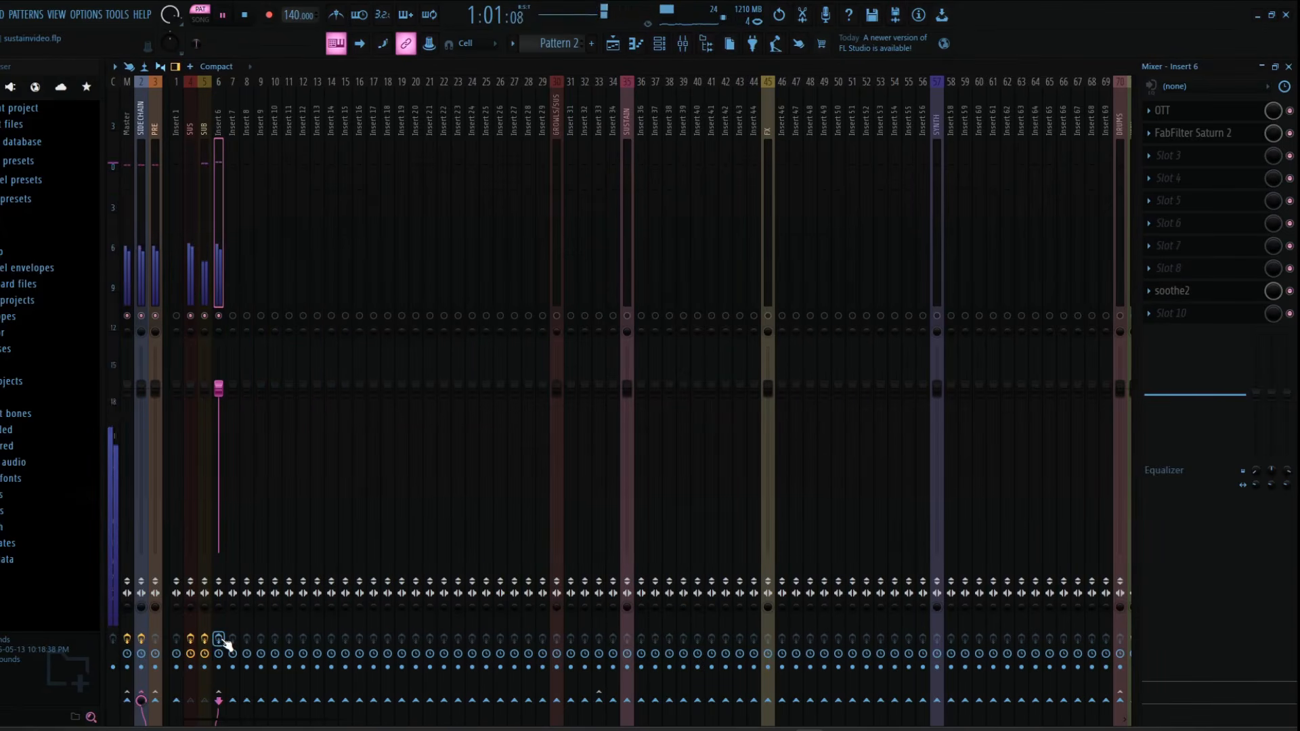
{"action": "key", "text": "space"}
{"action": "key", "text": "space"}
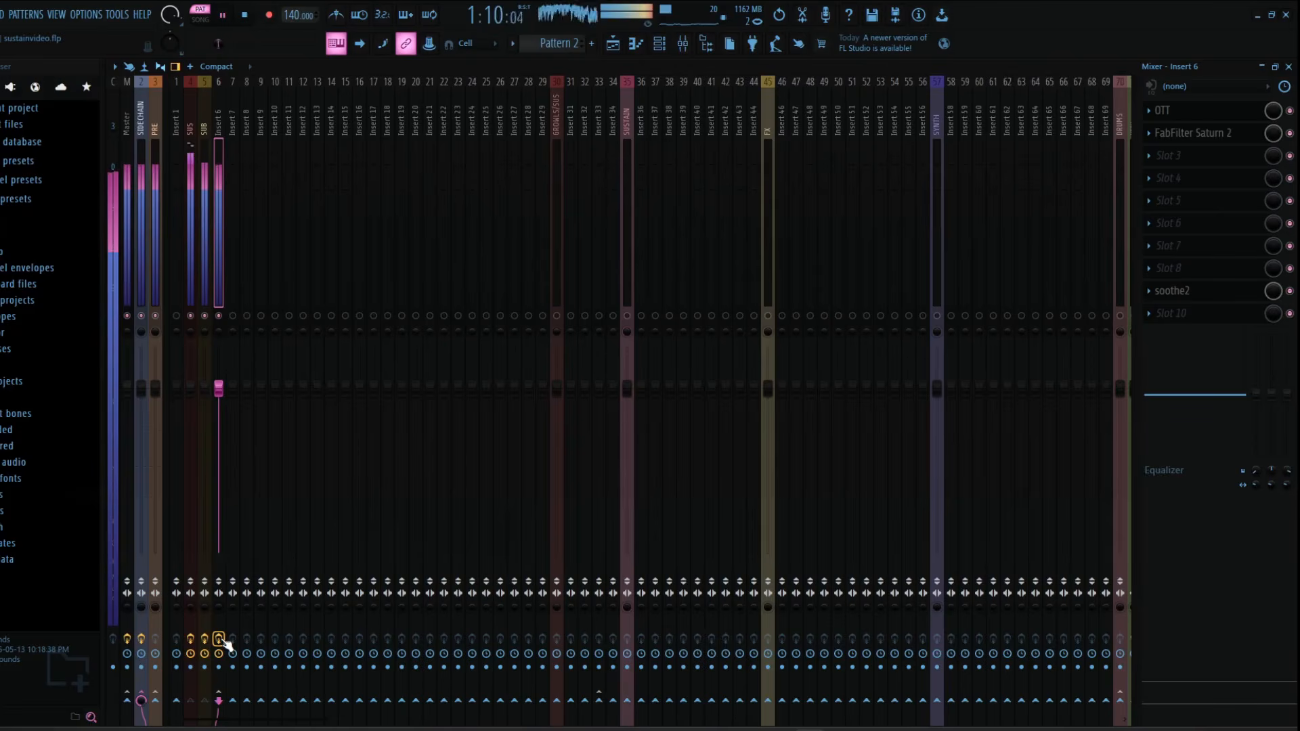
{"action": "key", "text": "space"}
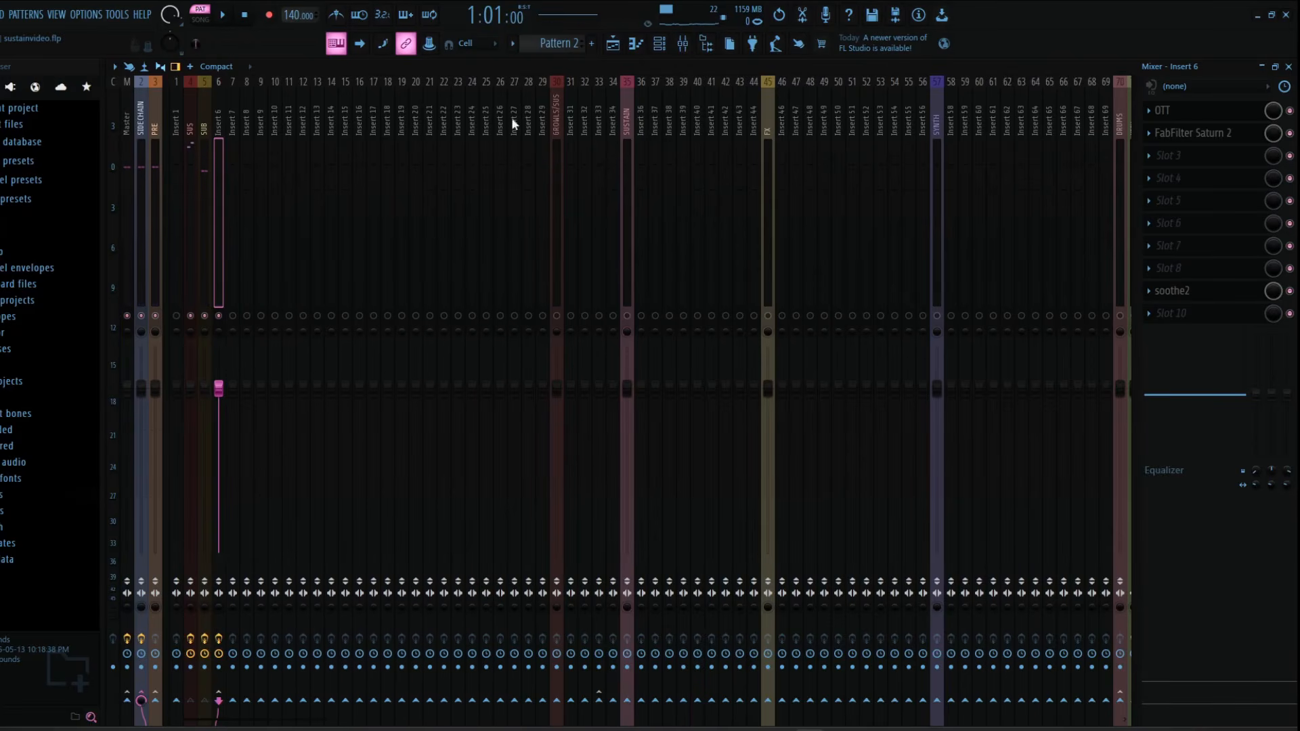
Step: Move soothe2 up one slot in Insert 6's effect chain
{"action": "left_click", "coordinate": [1211, 165]}
{"action": "left_click", "coordinate": [1209, 163]}
{"action": "left_click", "coordinate": [1148, 292]}
{"action": "left_click", "coordinate": [1188, 533]}
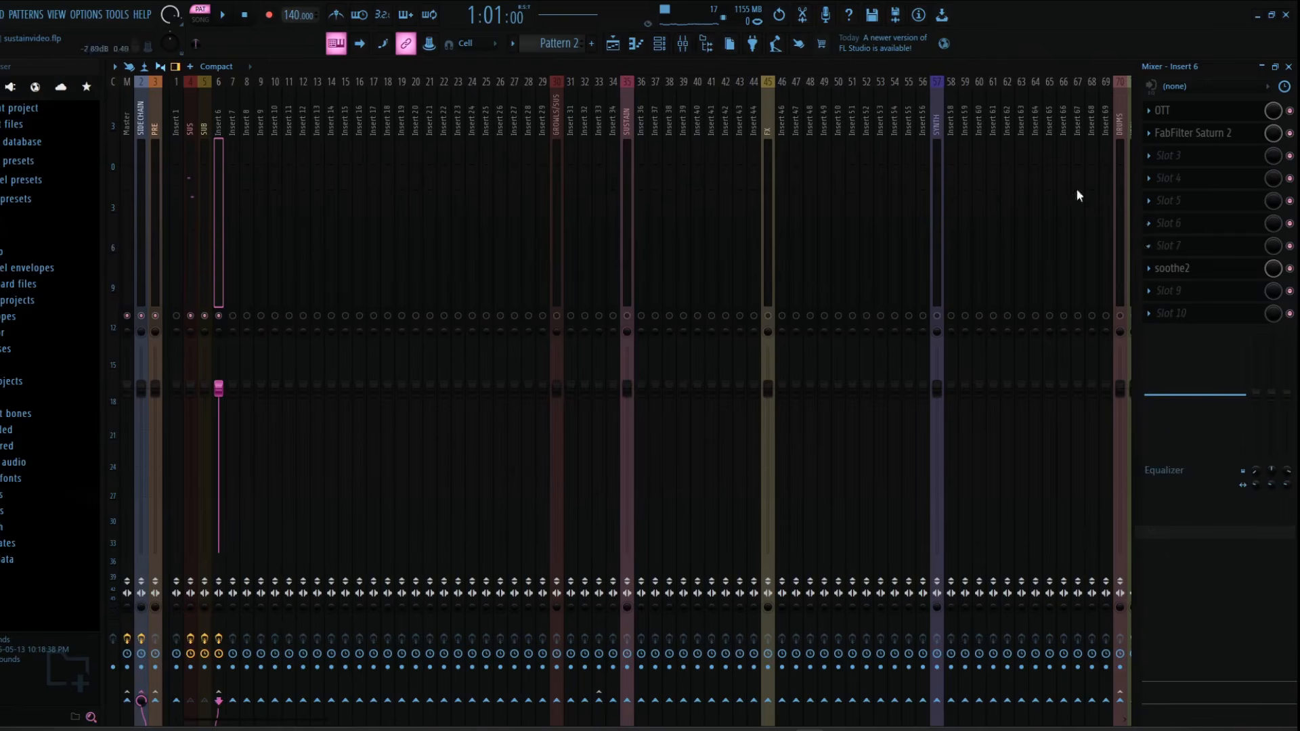
Step: Check the effect chains on the SUS and SUB mixer tracks
{"action": "left_click", "coordinate": [185, 213]}
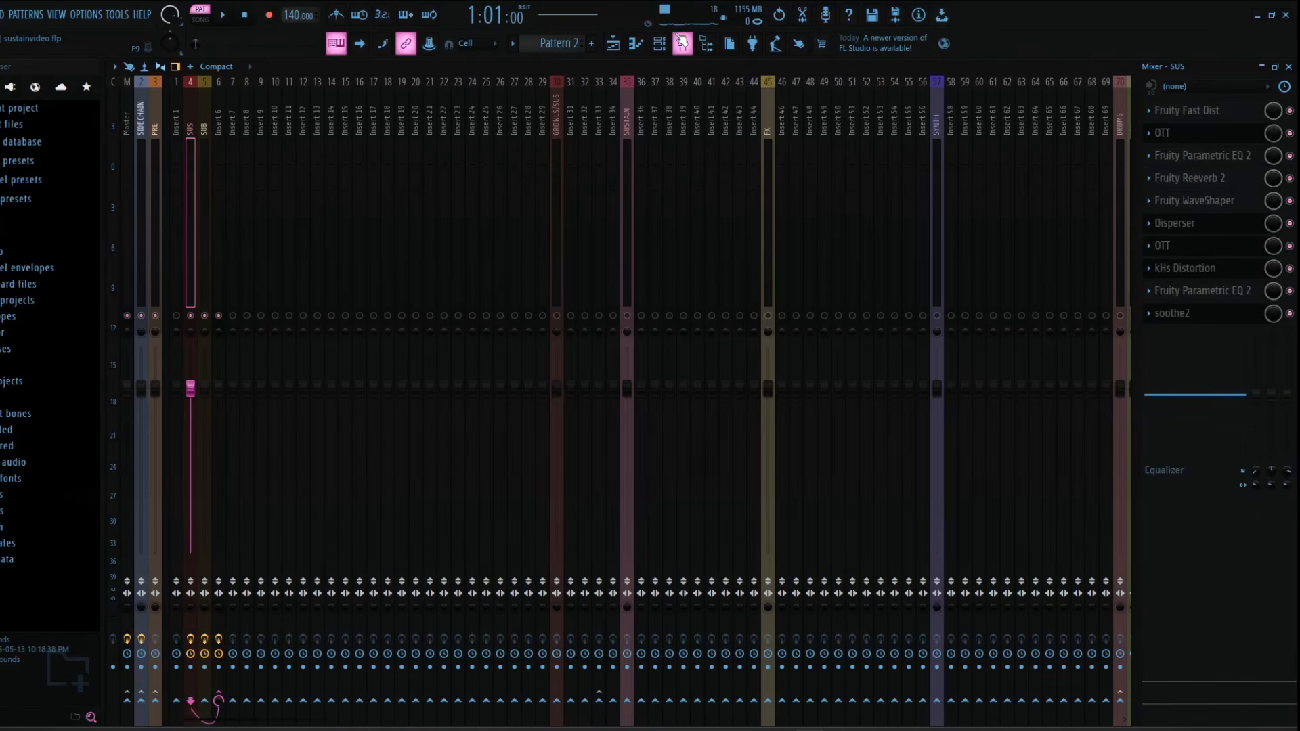
{"action": "left_click", "coordinate": [660, 45]}
{"action": "left_click", "coordinate": [667, 45]}
{"action": "left_click", "coordinate": [205, 176]}
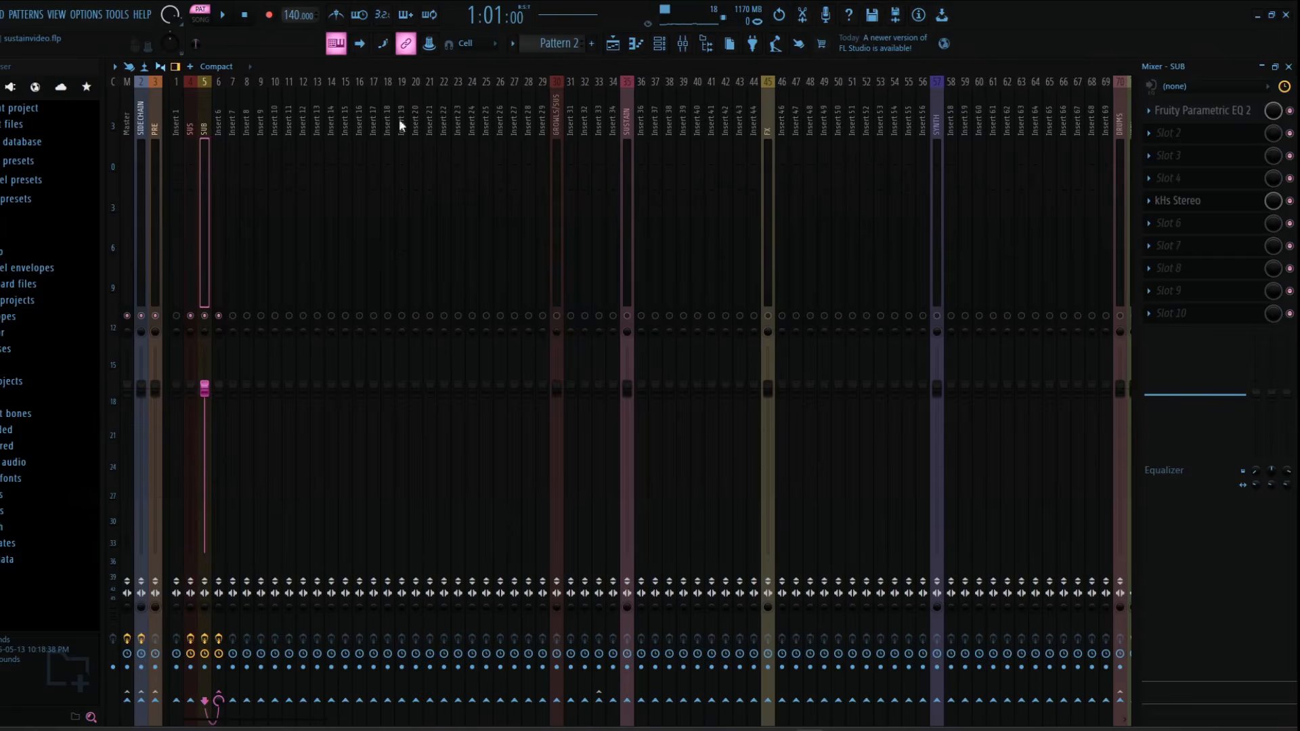
Step: Close the mixer, place Pattern 2 on playlist Track 3 at bar 5, and play the arrangement from just before it
{"action": "left_click", "coordinate": [1288, 67]}
{"action": "scroll", "coordinate": [505, 339], "scroll_direction": "down", "scroll_amount": 1}
{"action": "scroll", "coordinate": [508, 318], "scroll_direction": "up", "scroll_amount": 5}
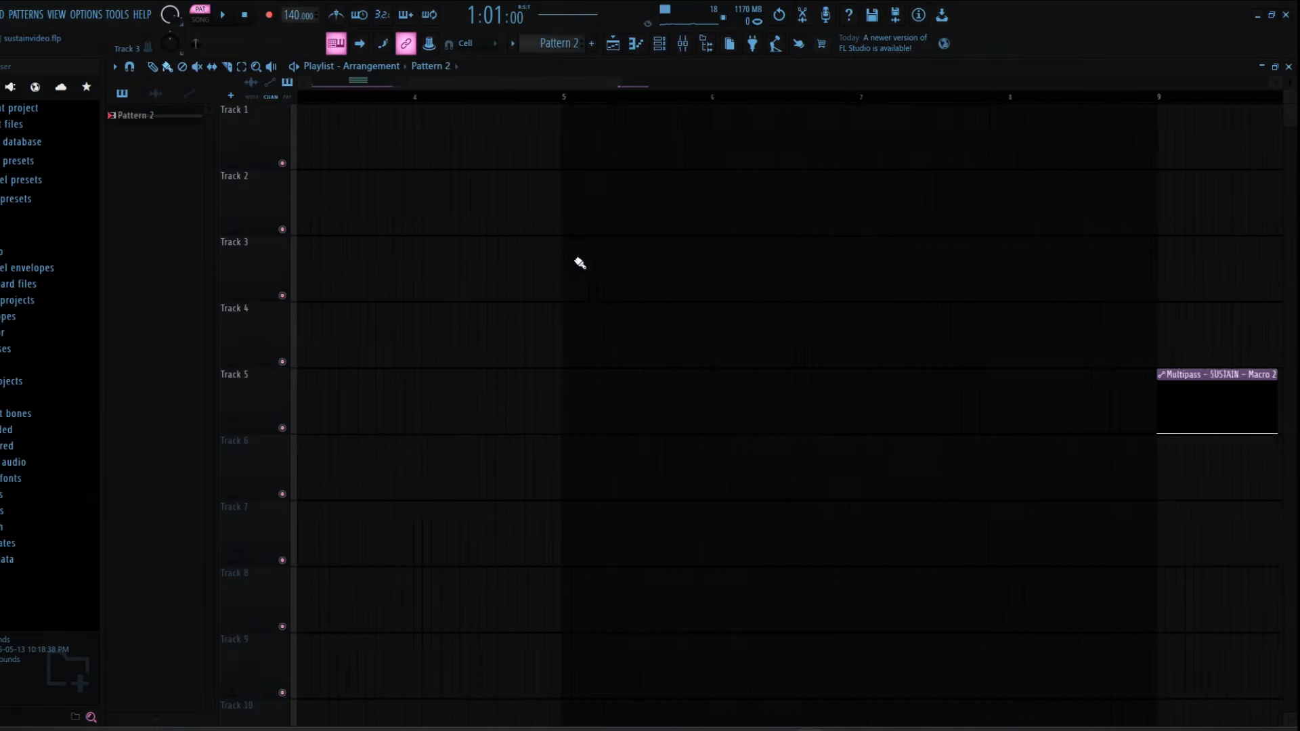
{"action": "left_click", "coordinate": [579, 268]}
{"action": "scroll", "coordinate": [627, 265], "scroll_direction": "down", "scroll_amount": 2}
{"action": "left_click", "coordinate": [525, 97]}
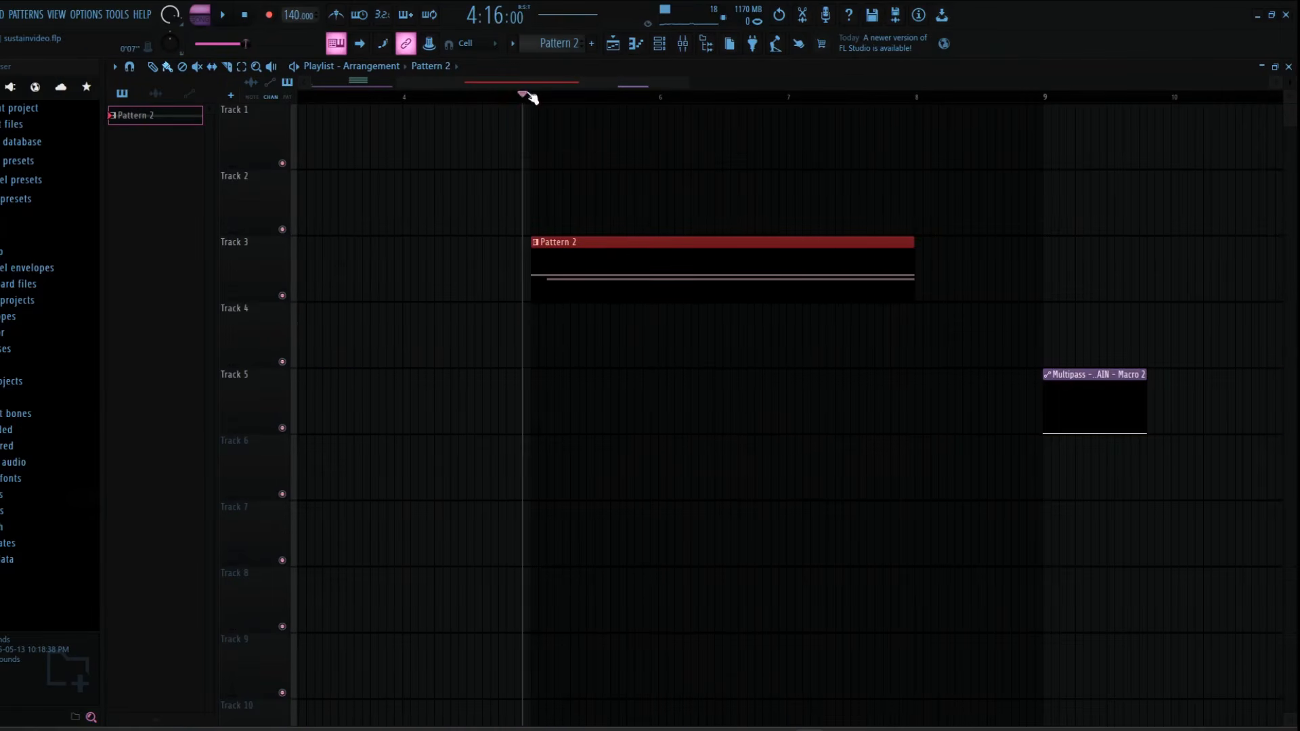
{"action": "key", "text": "space"}
{"action": "scroll", "coordinate": [887, 270], "scroll_direction": "up", "scroll_amount": 2}
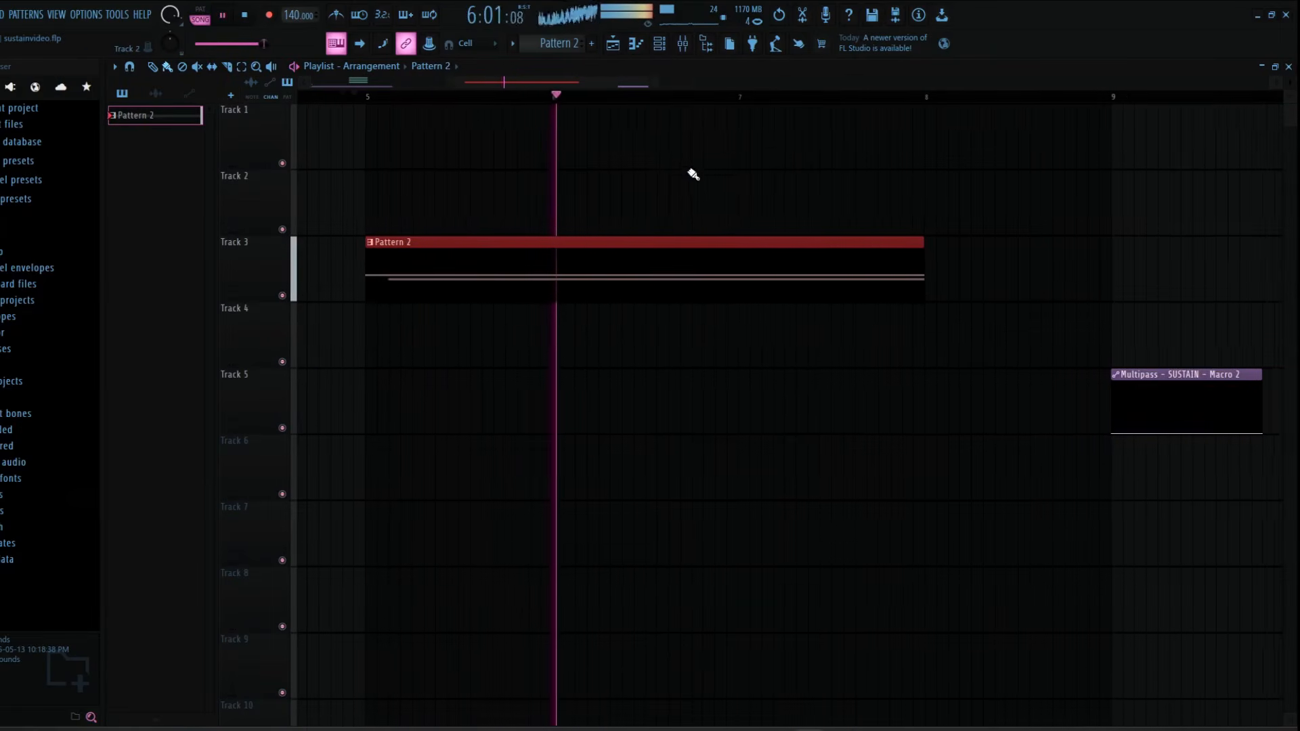